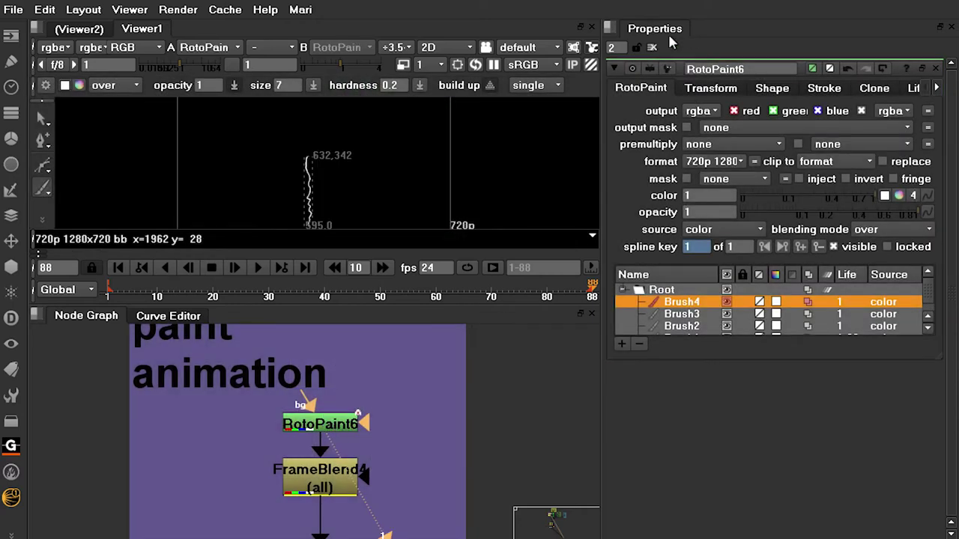
Close all open node properties and display Noise_core from the CORE HEAT HAZE group to examine its noise pattern.
click(652, 48)
click(442, 442)
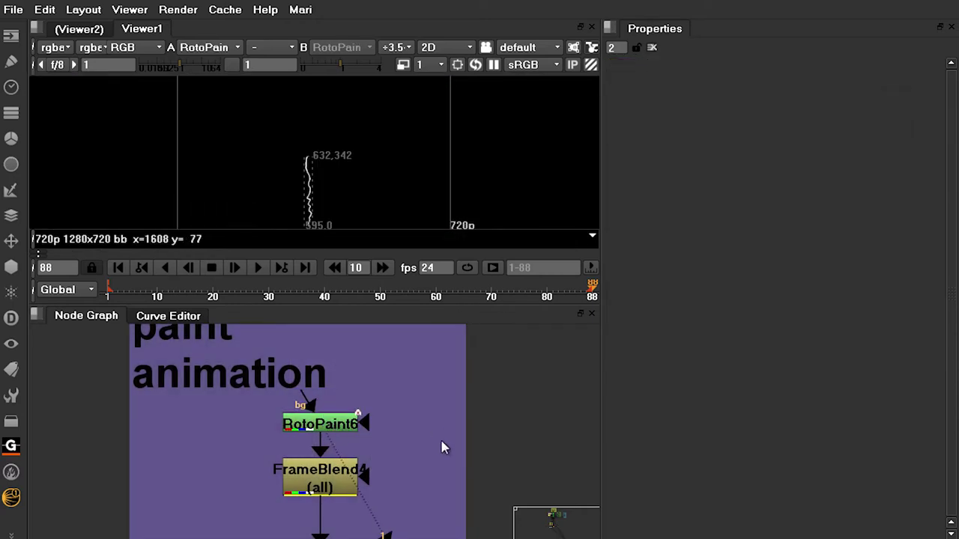
key(space)
scroll(419, 424, down, 10)
middle_drag(733, 450, 670, 396)
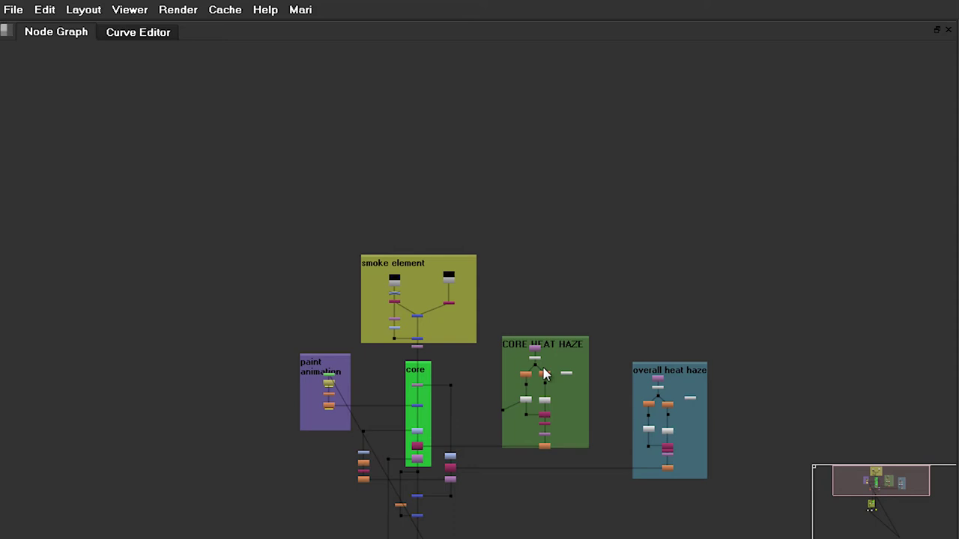
scroll(545, 375, up, 8)
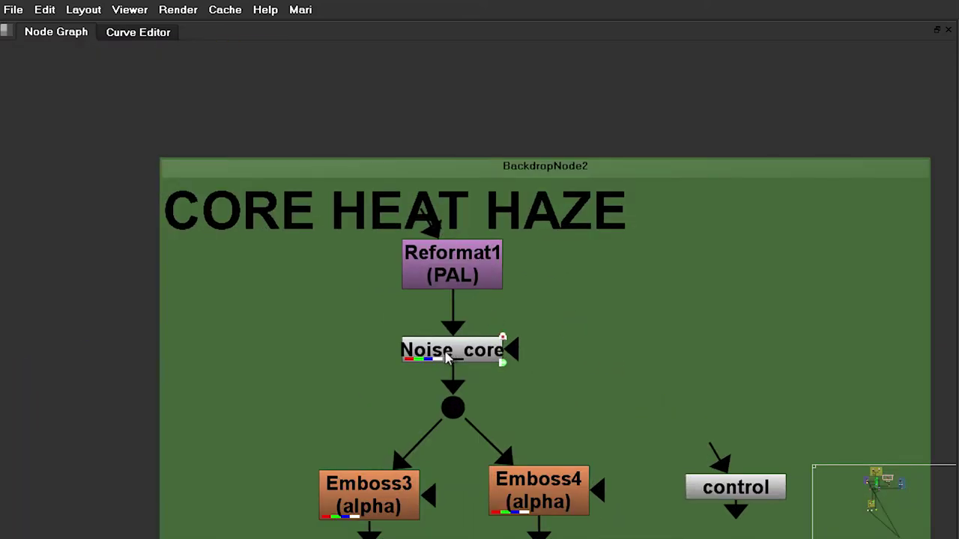
click(456, 356)
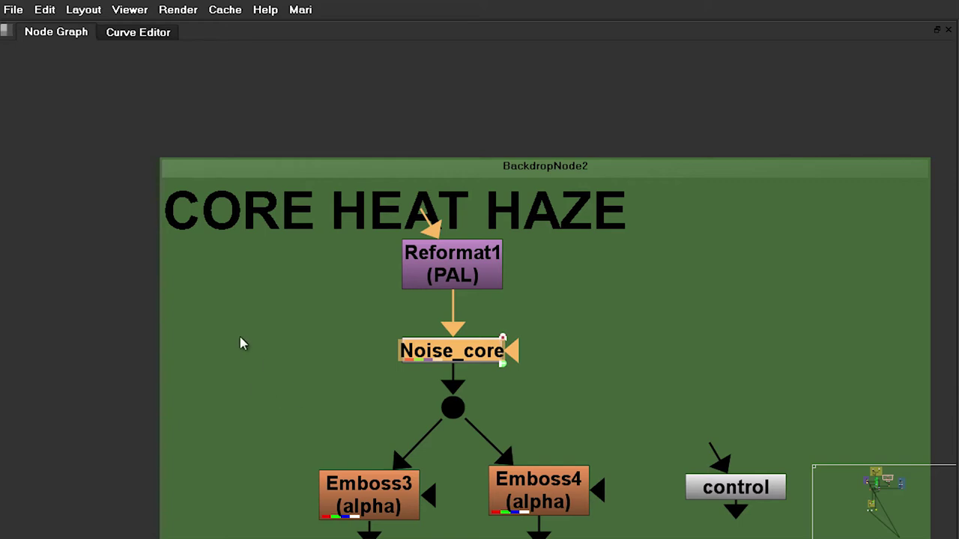
key(space)
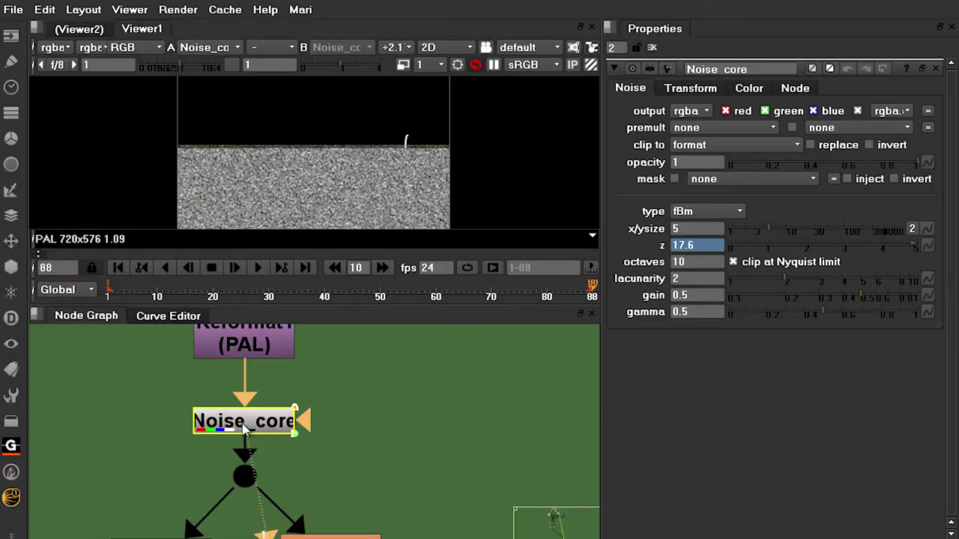
Survey the node tree from the smoke and heat haze groups to the output, and display the Read1 render.
click(389, 453)
key(space)
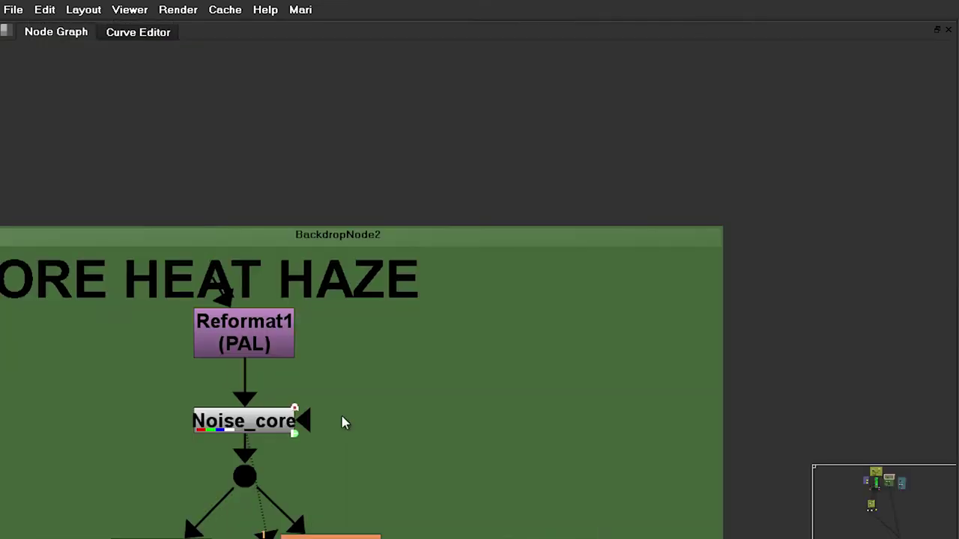
scroll(343, 422, down, 5)
middle_drag(203, 454, 491, 405)
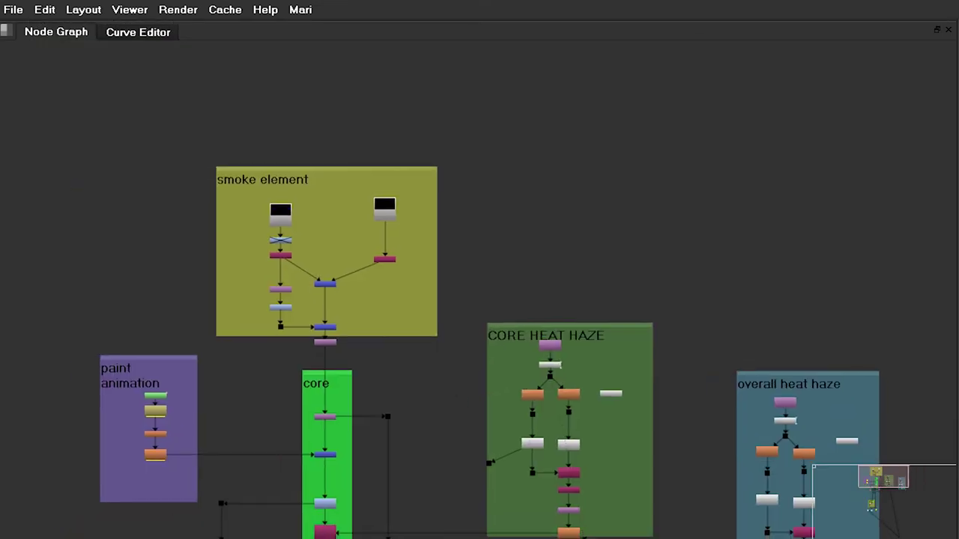
middle_drag(424, 521, 296, 137)
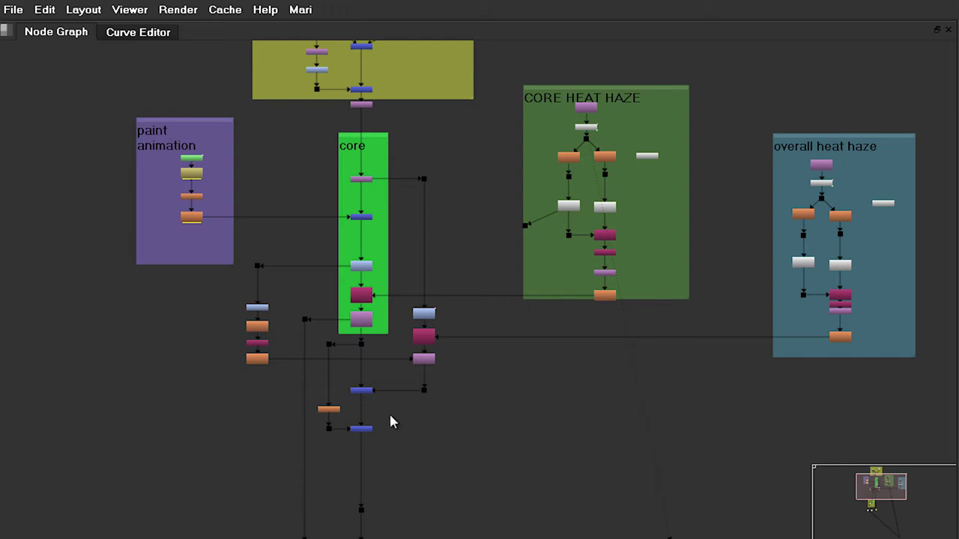
middle_drag(459, 415, 518, 115)
alt+middle_drag(327, 448, 411, 444)
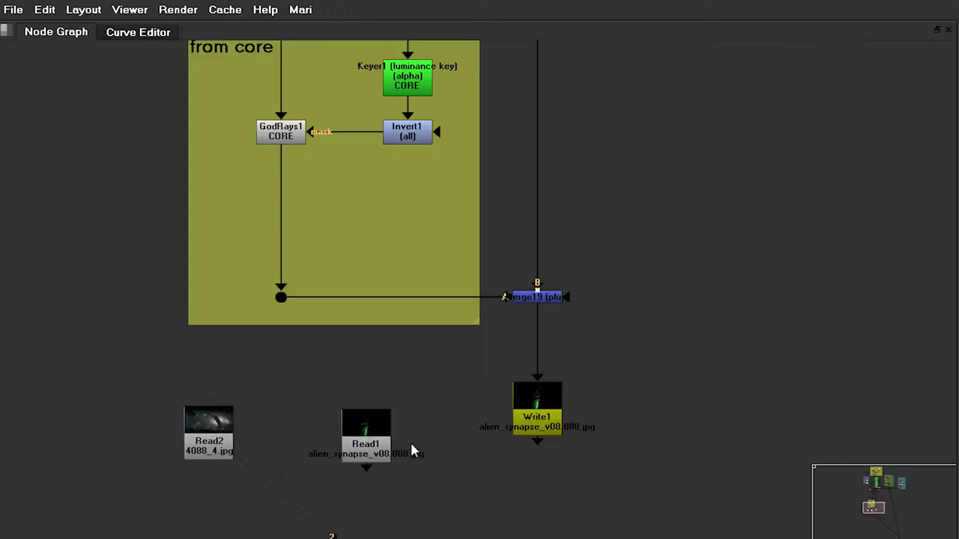
key(space)
scroll(342, 458, up, 4)
drag(359, 429, 369, 429)
key(1)
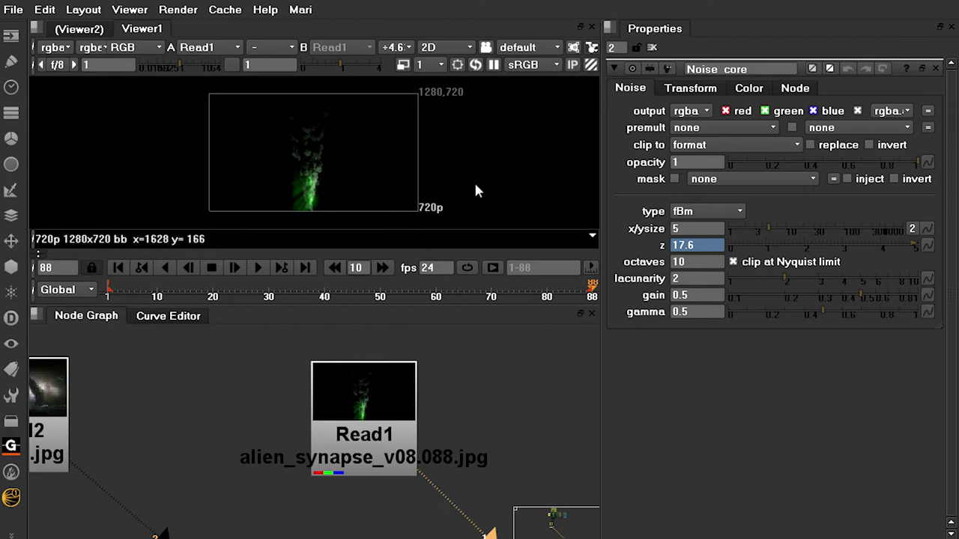
Play the Read1 sequence in a maximized viewer fitted to the frame, and stop the playback.
key(space)
key(f)
key(l)
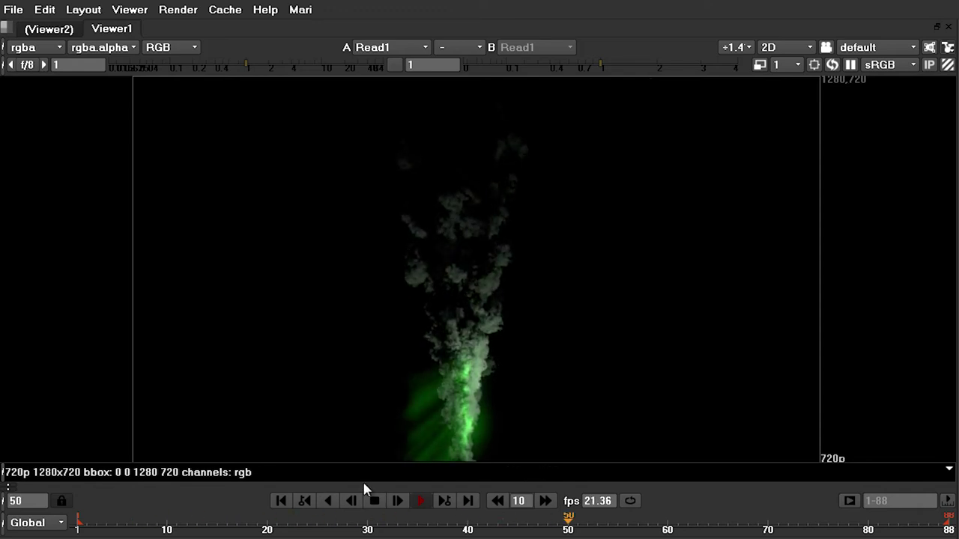
click(375, 501)
Go to frame 72 and play a close-up of the plume's glowing green core, stopping at frame 84.
drag(645, 525, 789, 529)
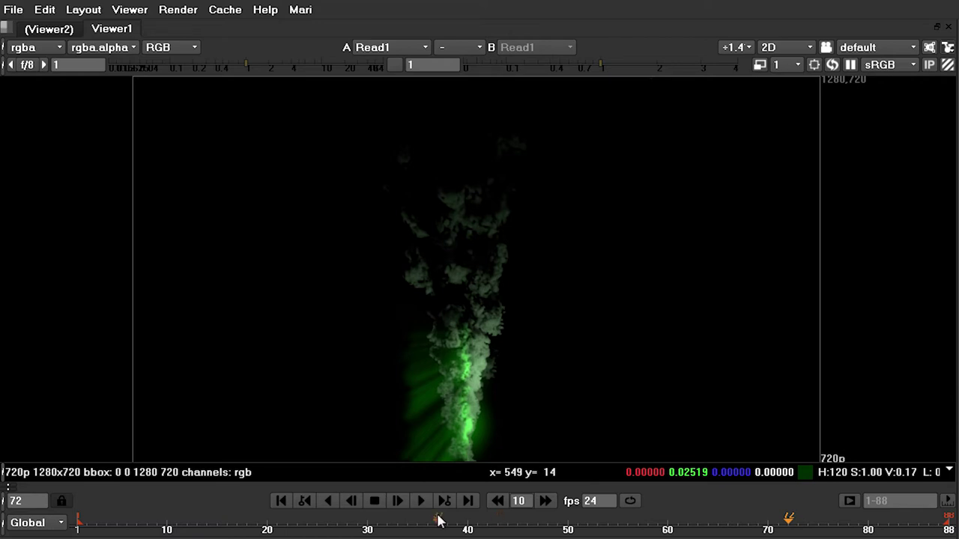
scroll(525, 396, up, 8)
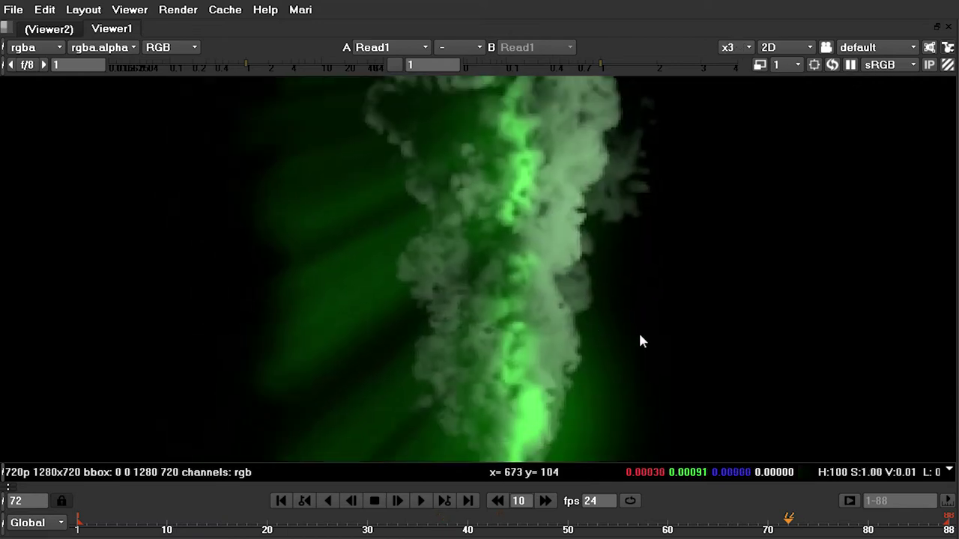
key(l)
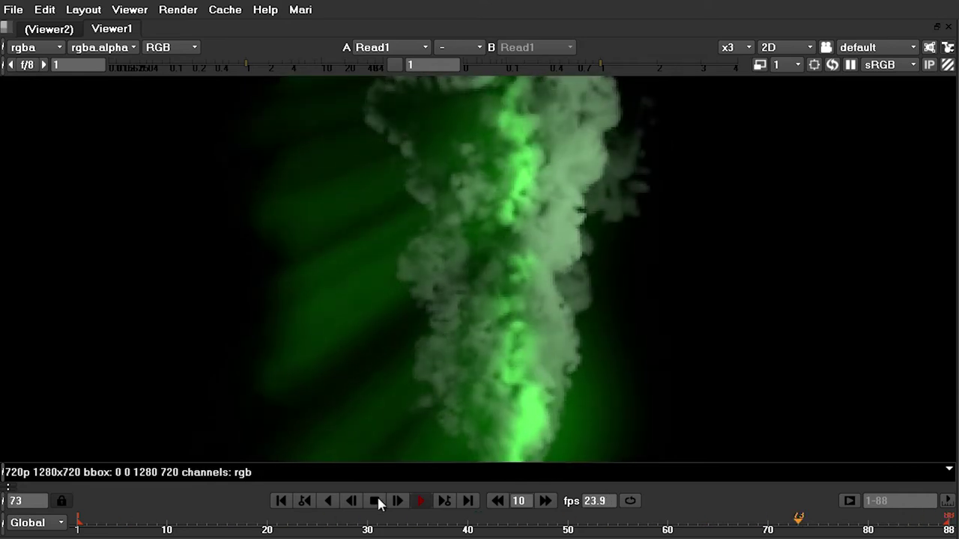
click(376, 502)
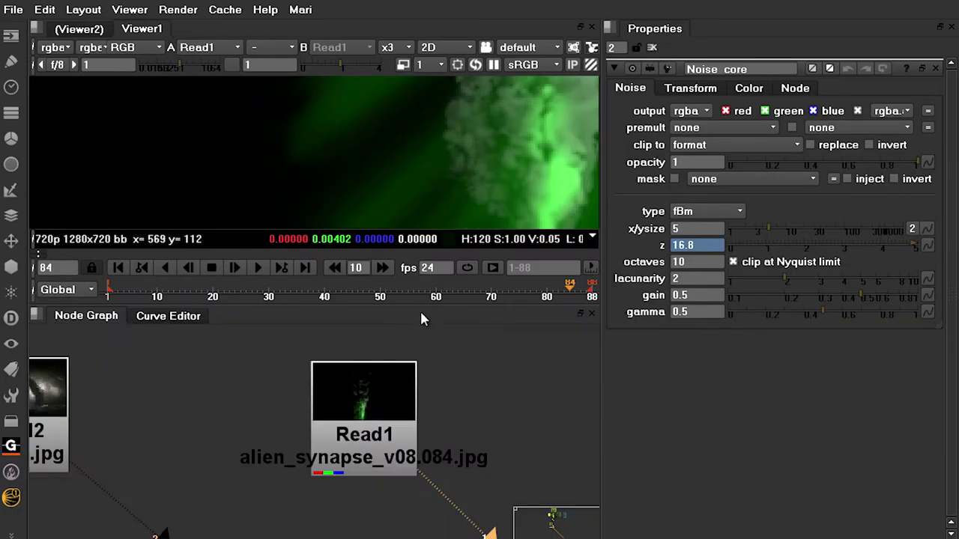
Close the Noise_core properties and display the blue smoke plume render from Read23 in the smoke element group.
scroll(448, 188, down, 10)
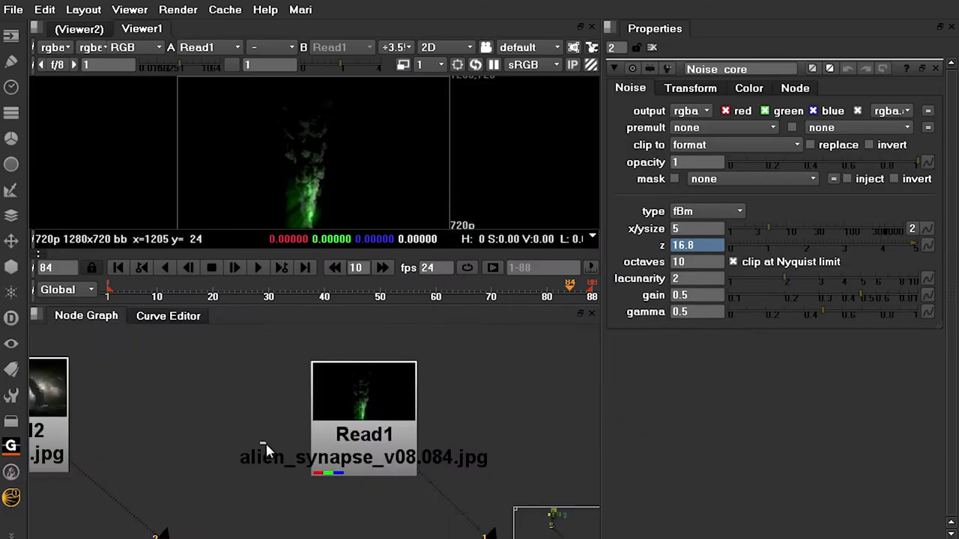
scroll(248, 414, down, 10)
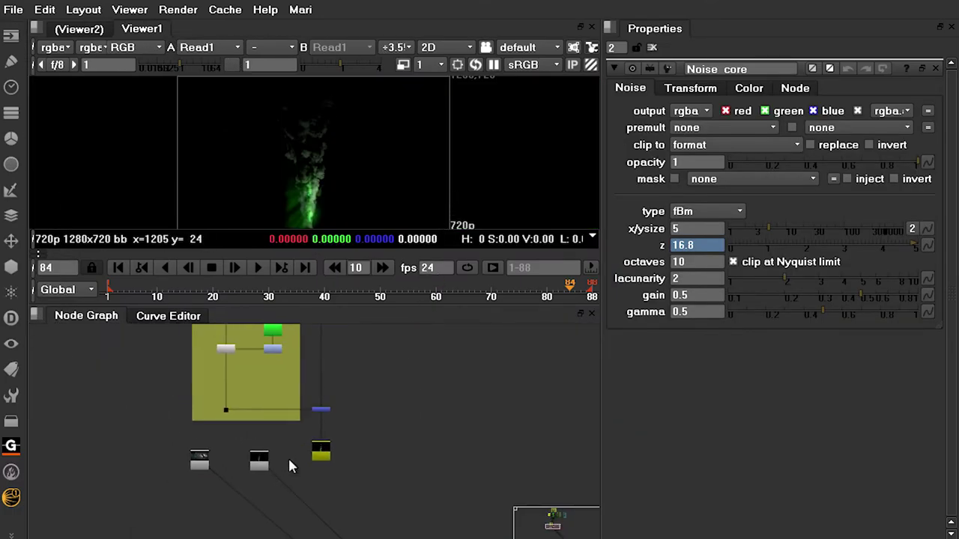
scroll(524, 408, up, 10)
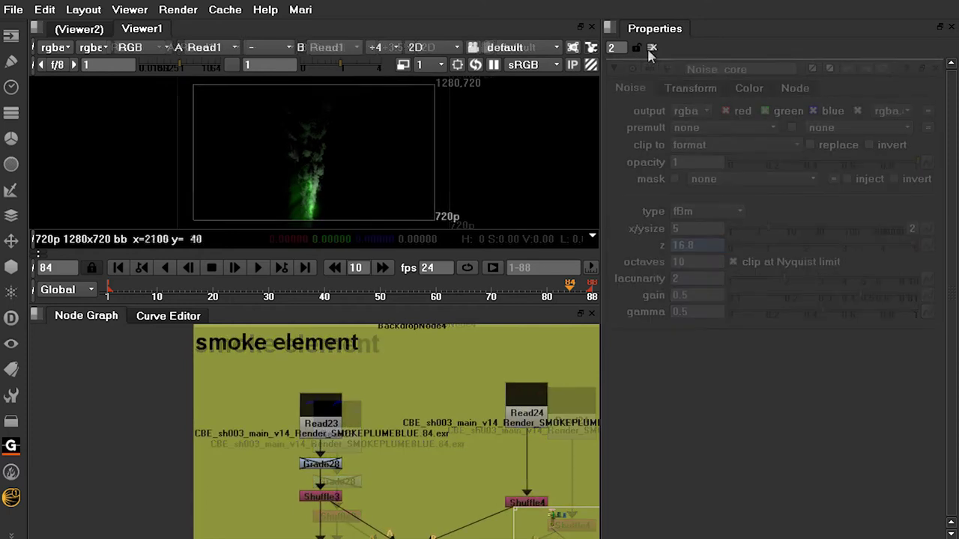
drag(331, 421, 330, 437)
key(1)
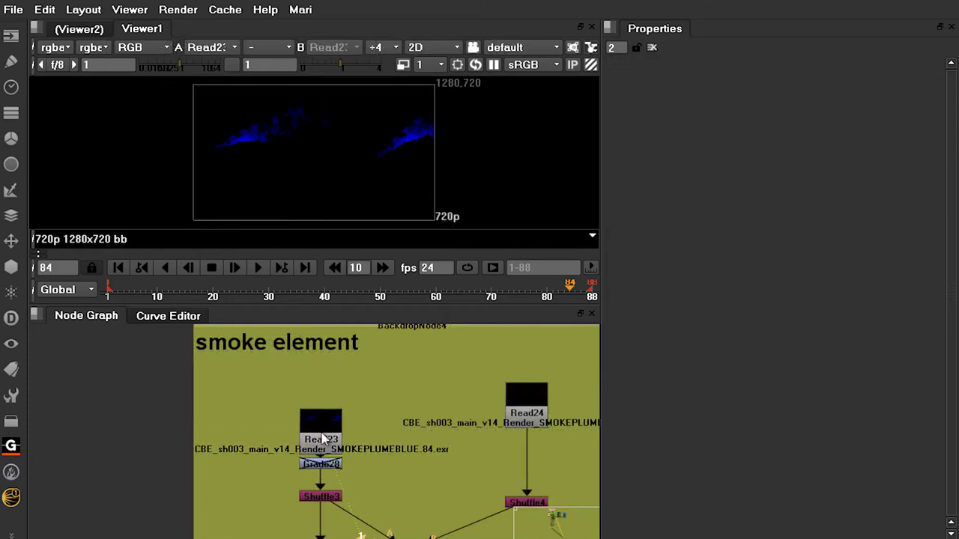
drag(323, 439, 324, 417)
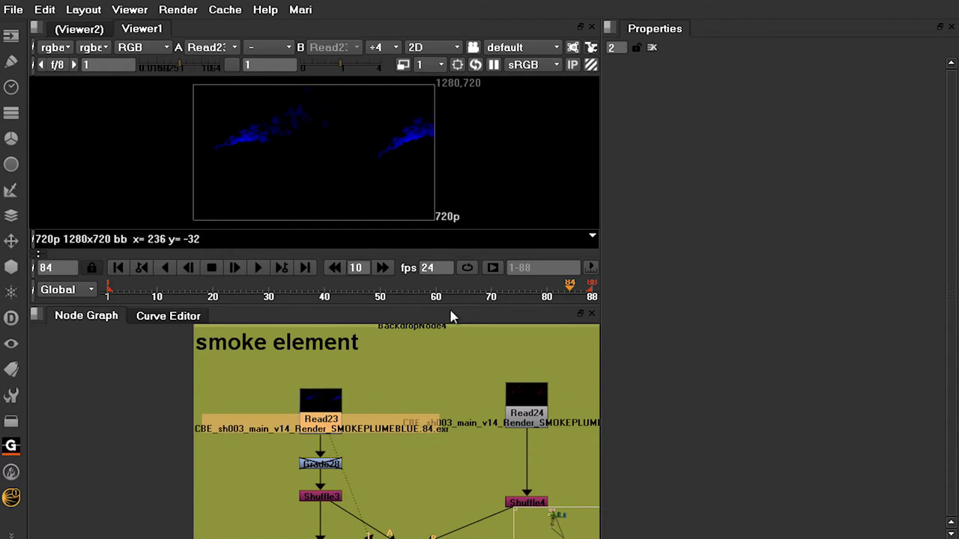
Display the red smoke plume render from Read24 in the smoke element group.
drag(522, 413, 522, 416)
key(1)
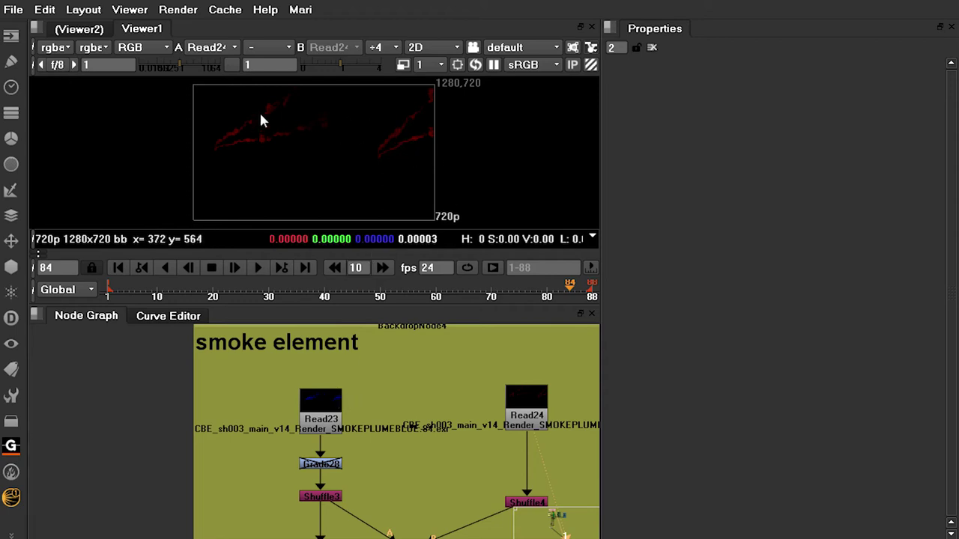
key(1)
click(523, 407)
key(1)
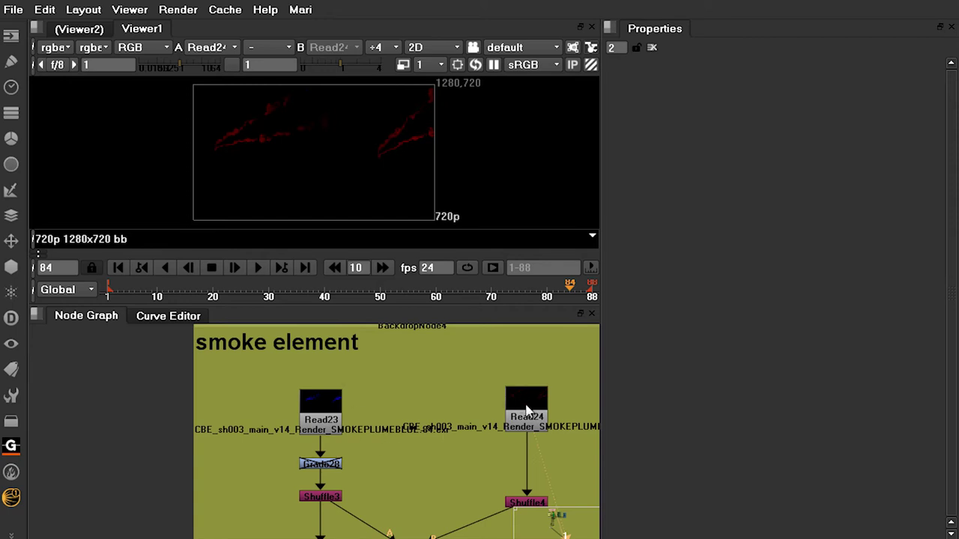
drag(526, 411, 527, 394)
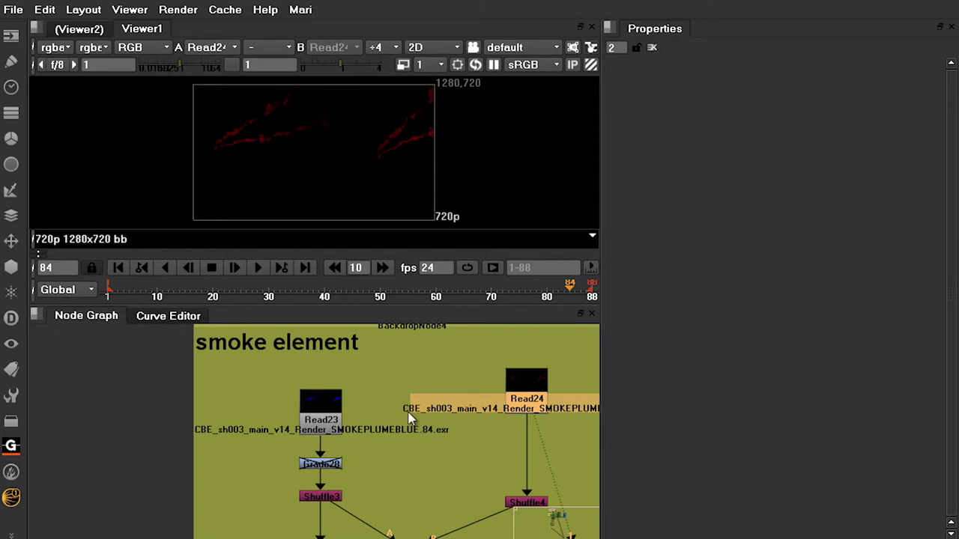
Display Read23 again and open the properties of Shuffle3 to examine its channel mapping.
middle_drag(404, 470, 383, 433)
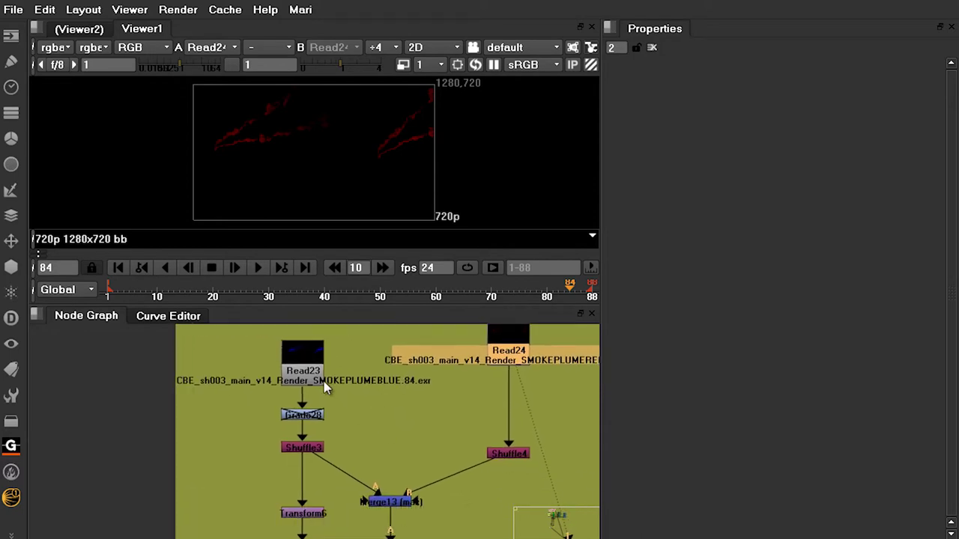
click(296, 362)
key(1)
click(332, 434)
double_click(305, 450)
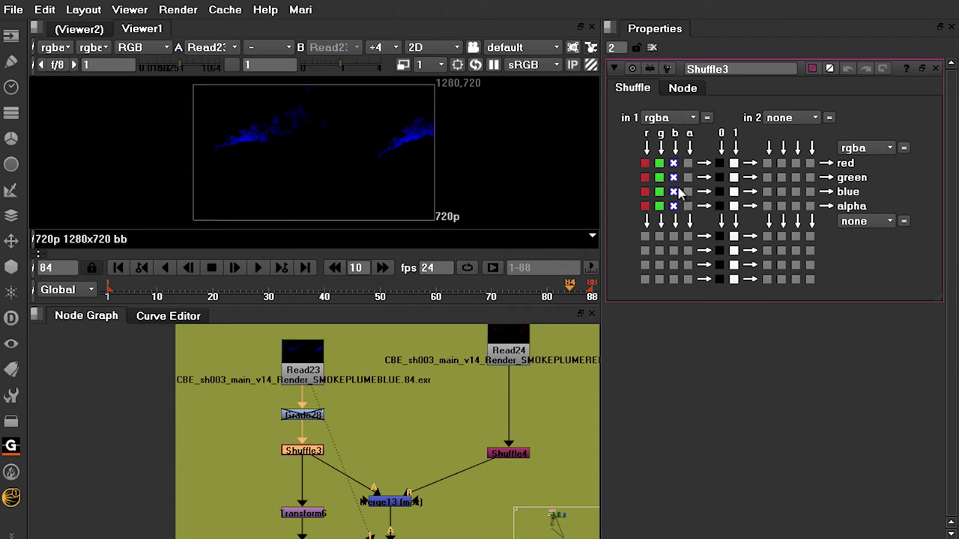
click(673, 205)
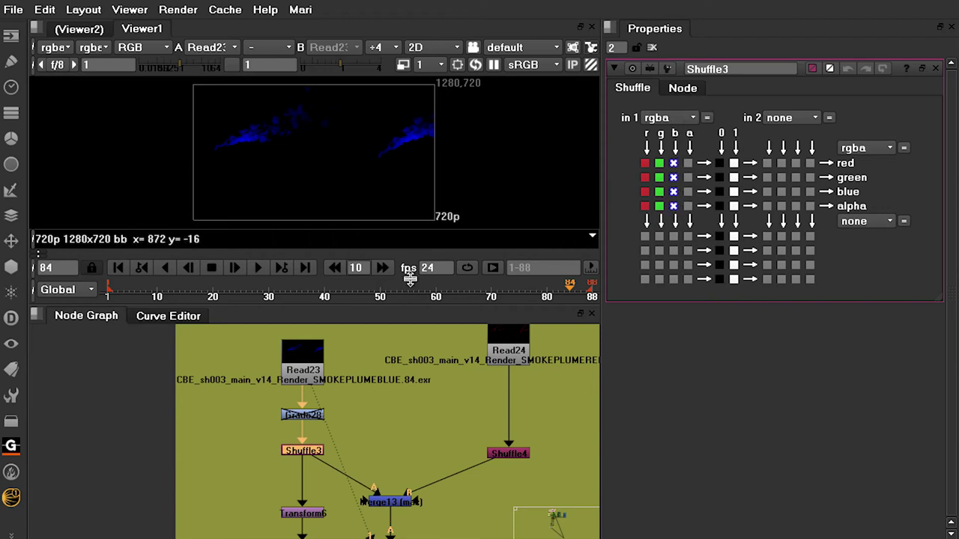
Display Shuffle4 and Merge13 in turn and open their properties to examine the channel mapping and merge operation.
double_click(509, 454)
key(1)
click(511, 358)
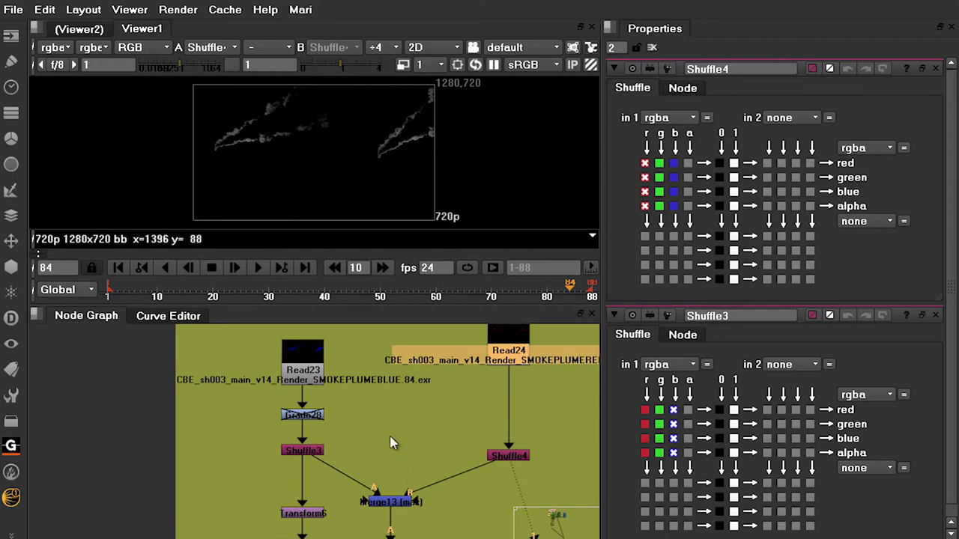
click(408, 506)
key(1)
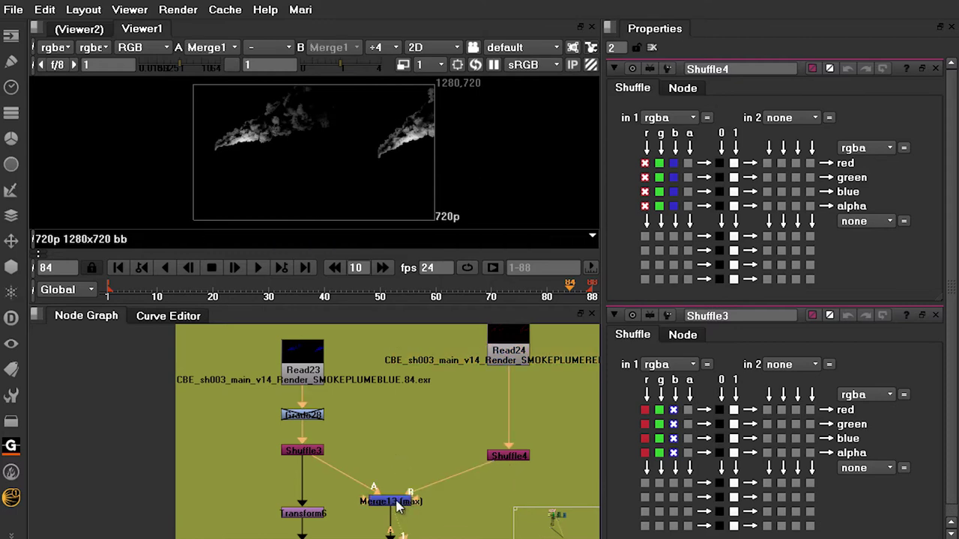
double_click(398, 508)
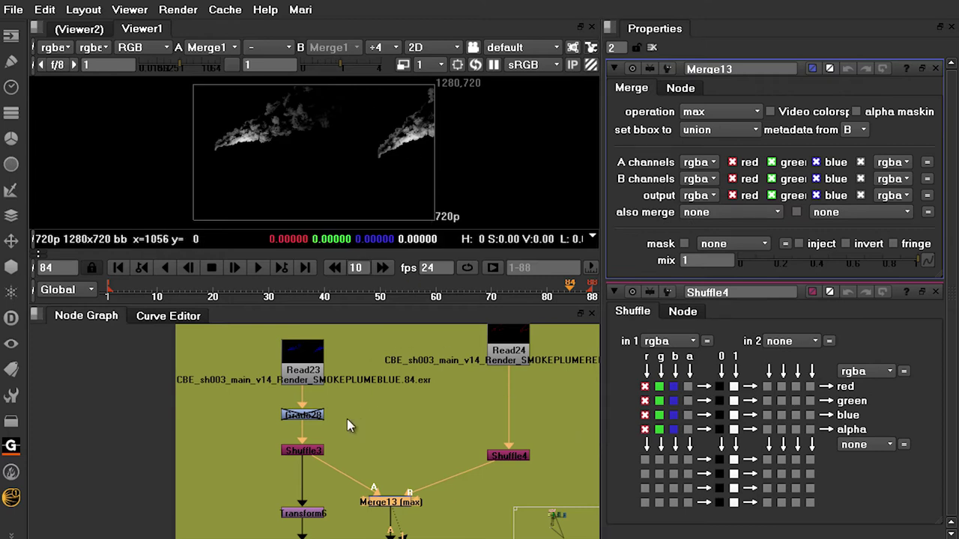
Display Shuffle3 and Transform6 in turn and open their properties to examine how the blue smoke is offset.
scroll(413, 353, down, 3)
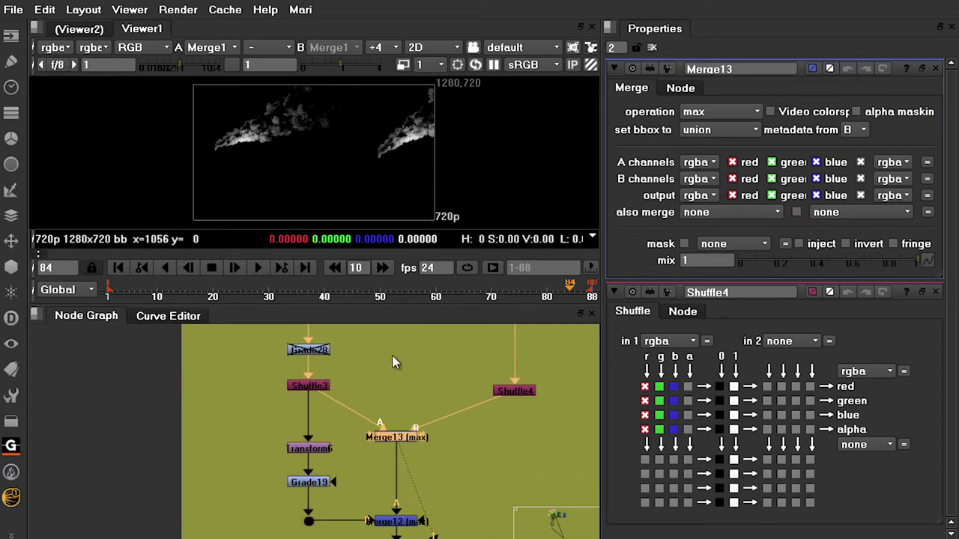
click(313, 388)
key(1)
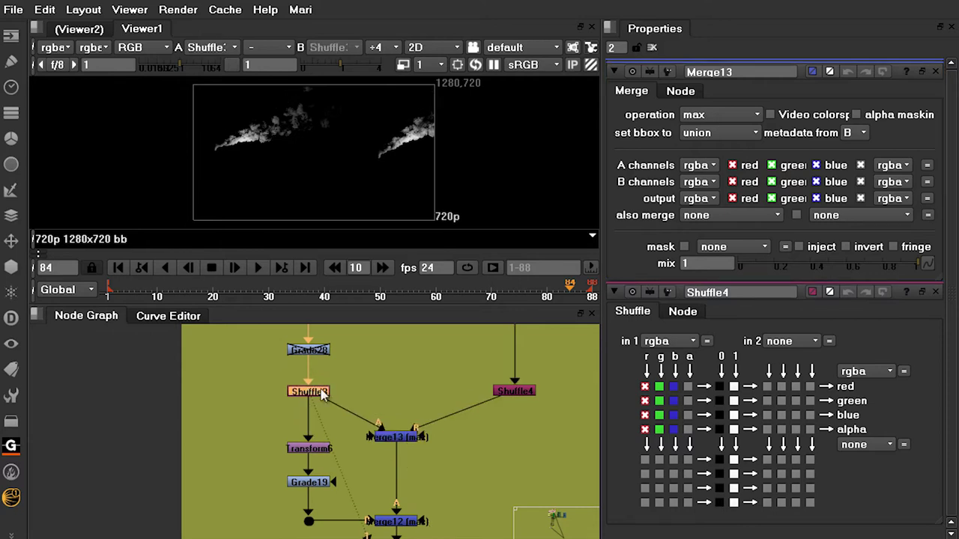
double_click(309, 390)
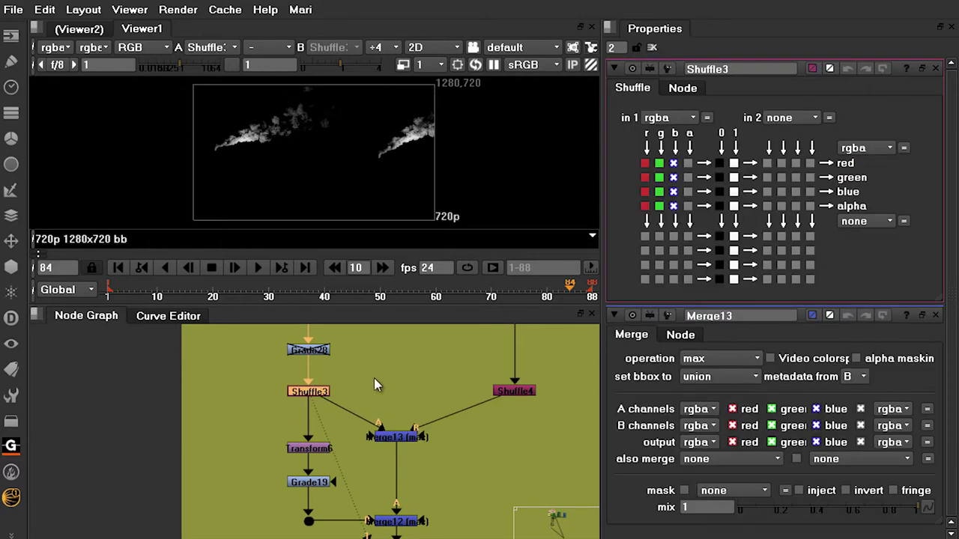
click(314, 448)
key(1)
double_click(315, 448)
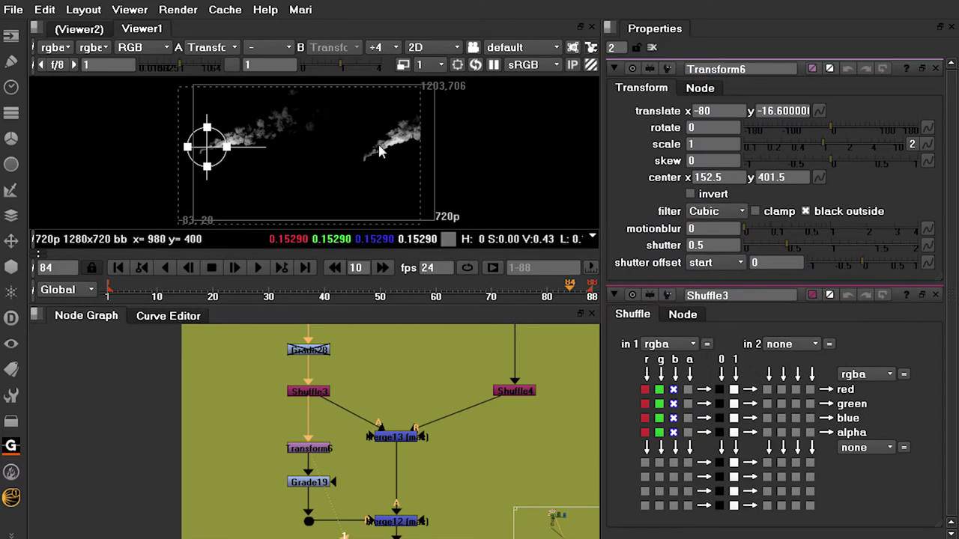
Display Grade19 with its properties open and load Transform6 as the second viewer input for a close-up comparison.
middle_drag(392, 395, 386, 392)
drag(302, 480, 303, 484)
double_click(307, 483)
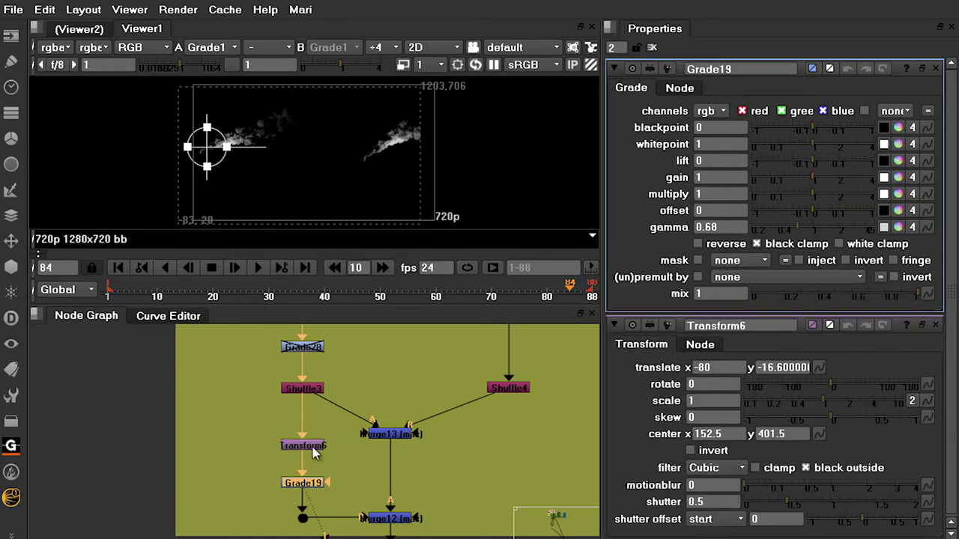
click(315, 447)
key(2)
scroll(482, 112, up, 5)
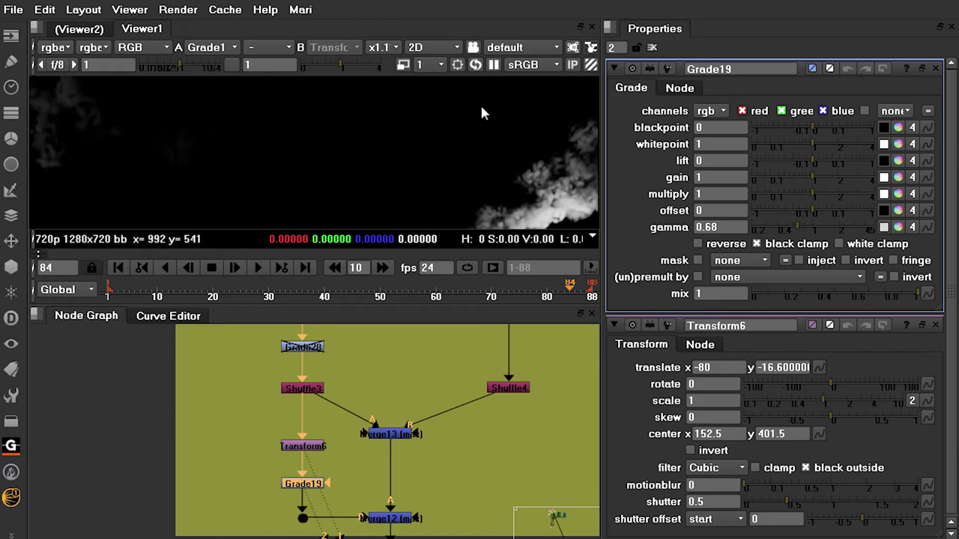
Display Merge13 and Merge12 in turn to examine how the smoke layers combine.
scroll(402, 141, down, 2)
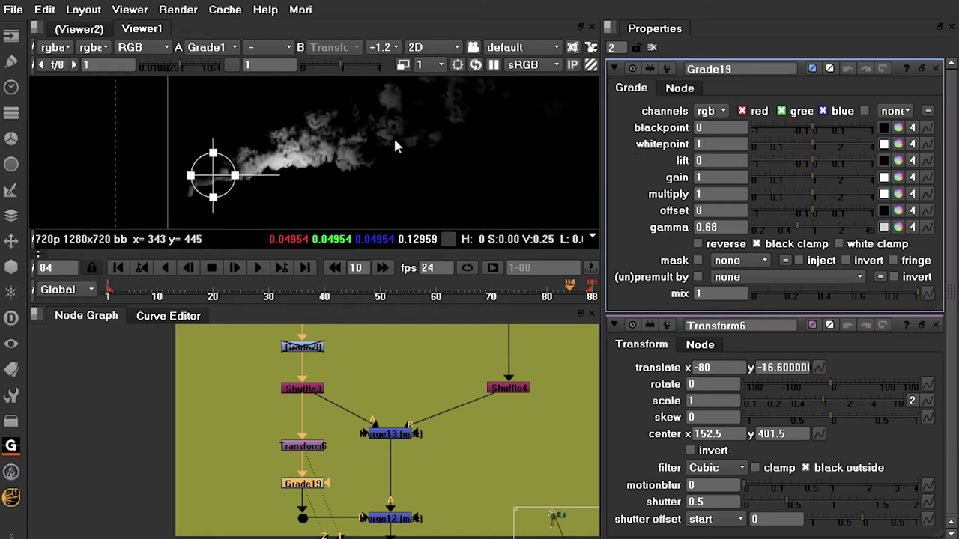
scroll(394, 140, up, 1)
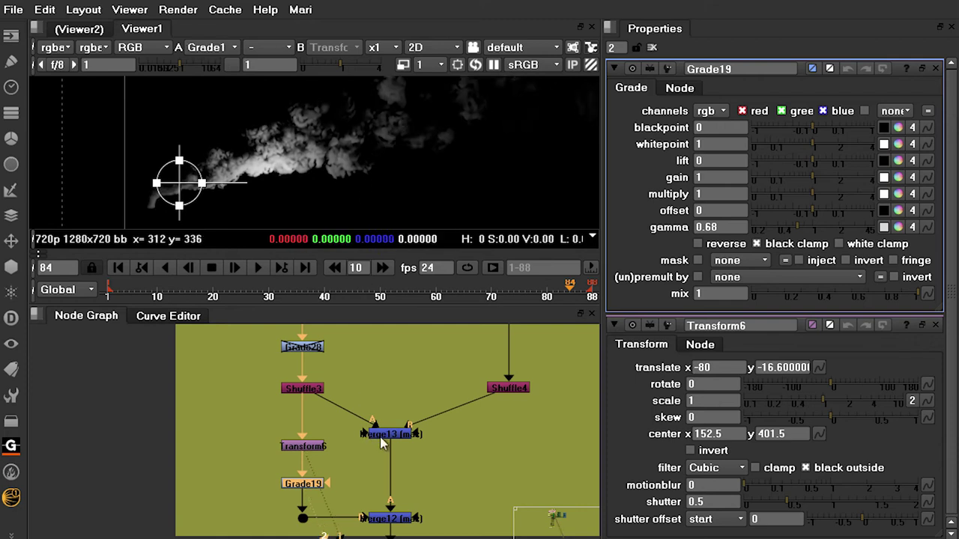
scroll(350, 475, down, 1)
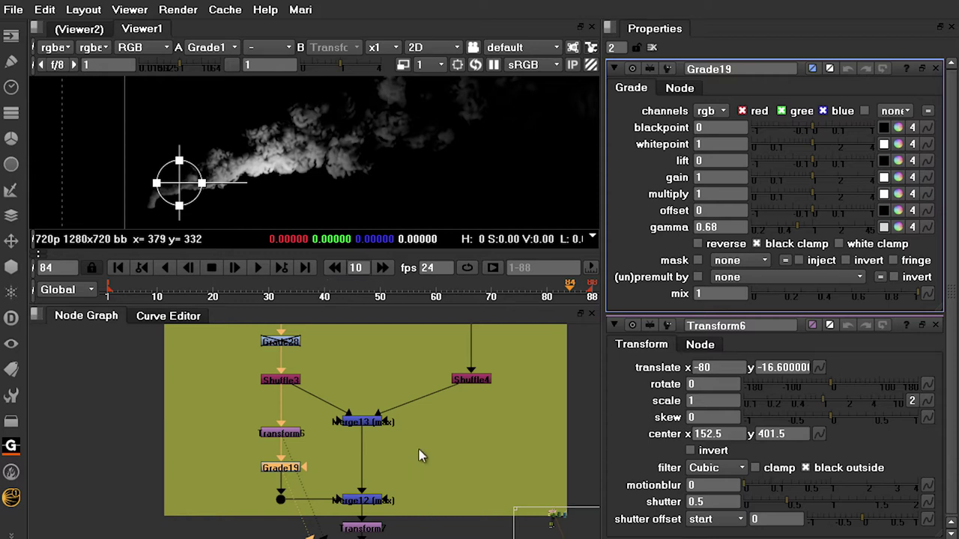
scroll(346, 424, up, 1)
click(349, 417)
scroll(360, 417, up, 3)
key(1)
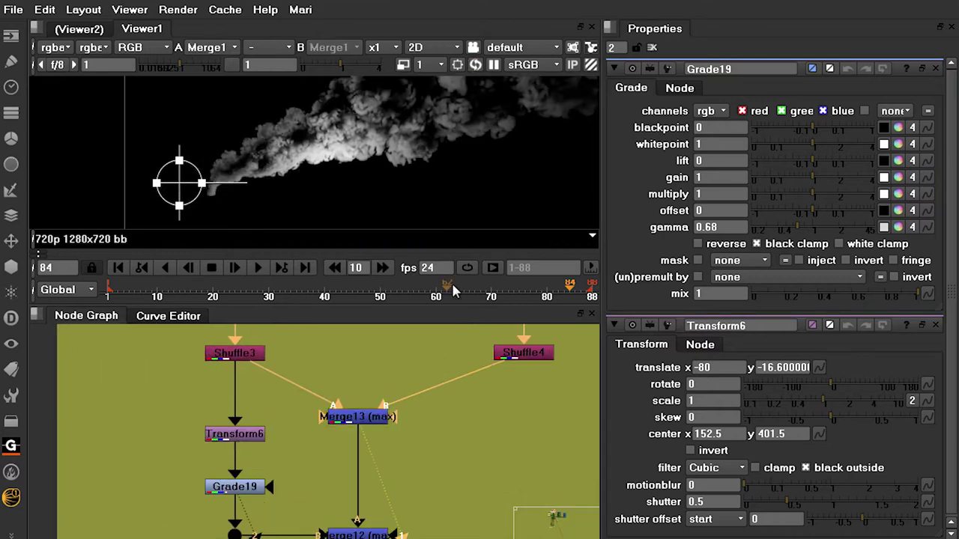
middle_drag(434, 538, 437, 475)
click(366, 470)
key(1)
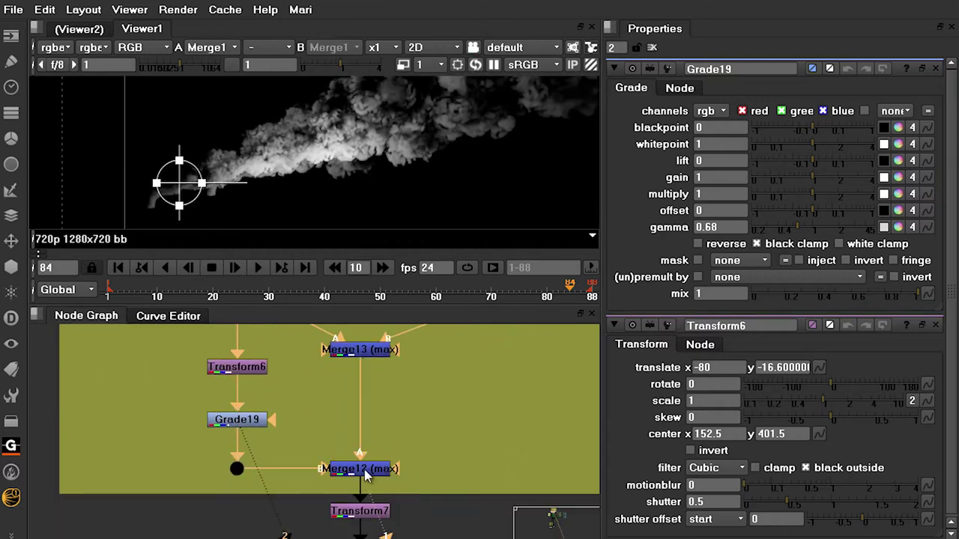
Load Merge13 as the first viewer input and Merge12 as the second, framing the smoke for comparison.
click(359, 358)
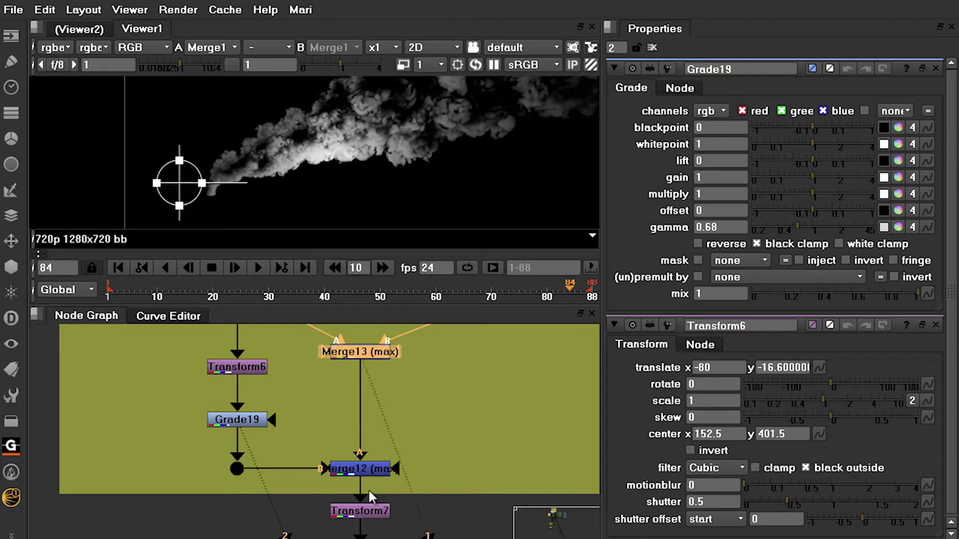
click(373, 471)
key(2)
click(410, 392)
scroll(323, 181, down, 2)
middle_drag(347, 192, 341, 191)
Switch the viewer repeatedly between Merge13 and Merge12 to compare the smoke with and without the offset layer.
key(1)
key(2)
key(1)
key(2)
key(1)
key(2)
key(1)
key(2)
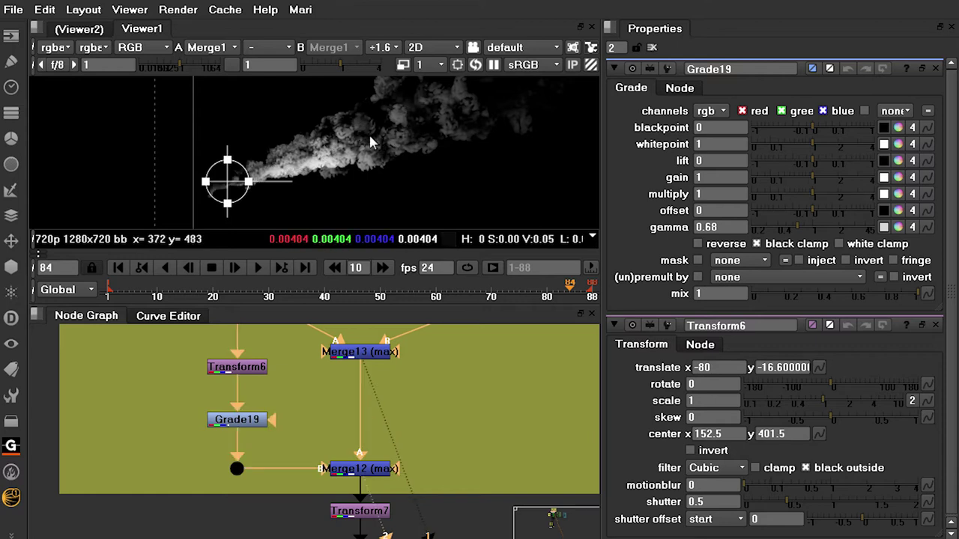
key(1)
key(2)
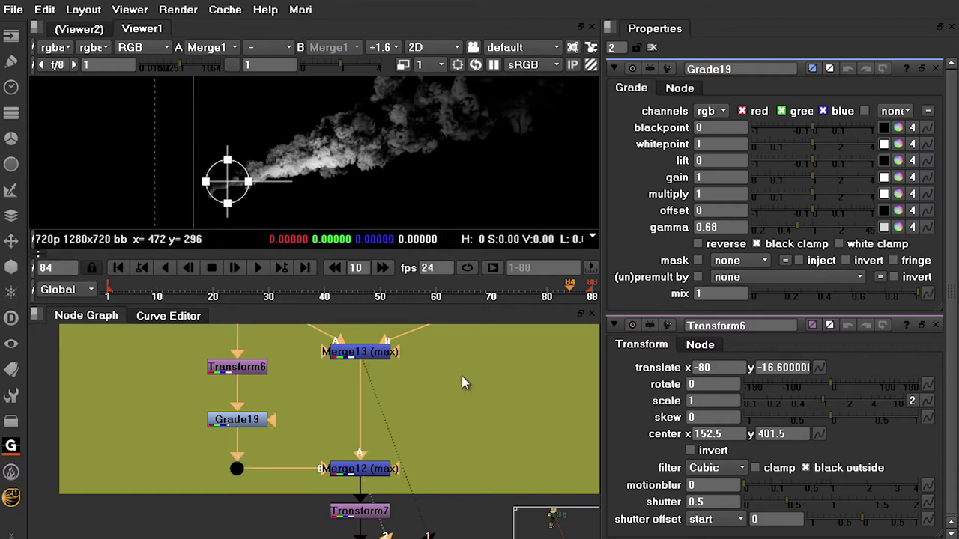
Display Transform7 below Merge12 with only its properties open to examine how the smoke is moved and rotated.
middle_drag(438, 462, 428, 387)
click(350, 432)
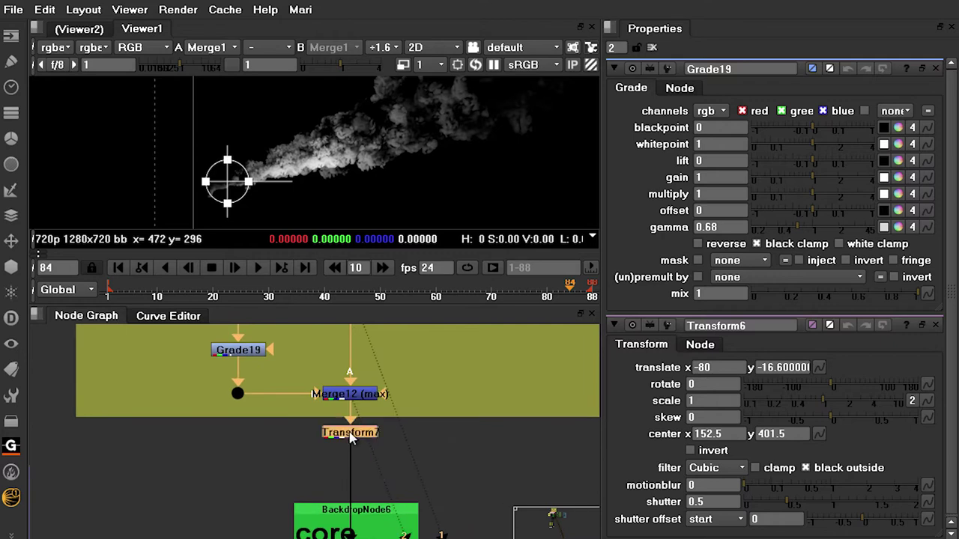
key(1)
key(f)
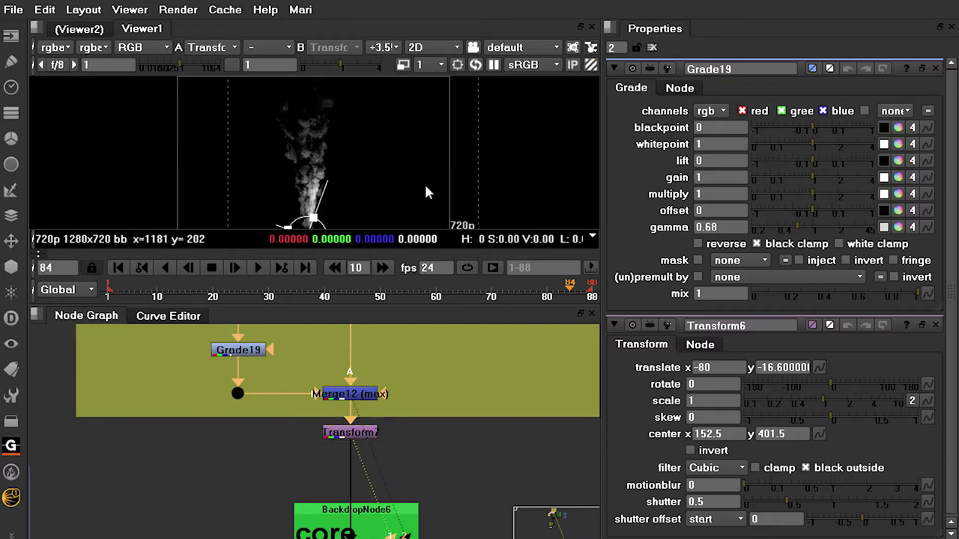
scroll(319, 196, down, 2)
middle_drag(318, 200, 342, 190)
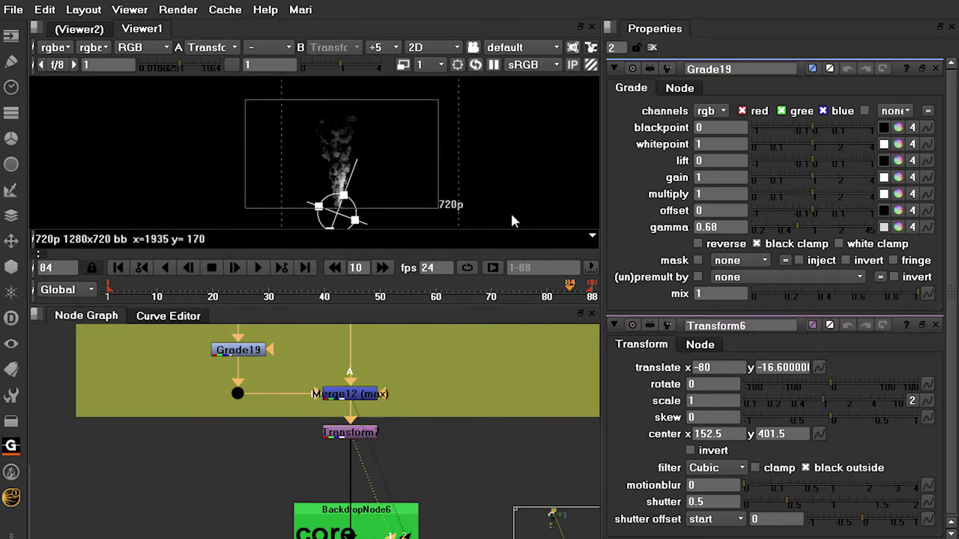
middle_drag(456, 434, 464, 433)
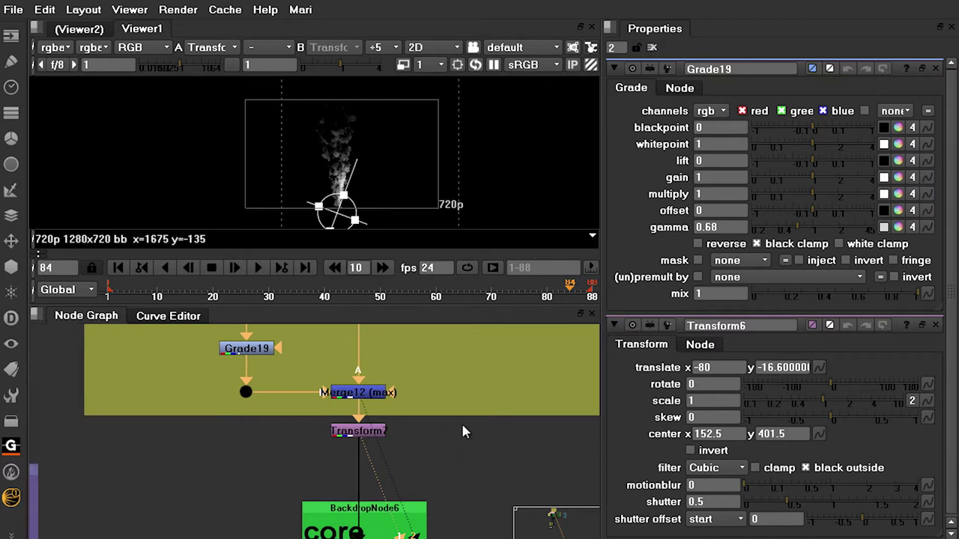
double_click(361, 433)
click(936, 295)
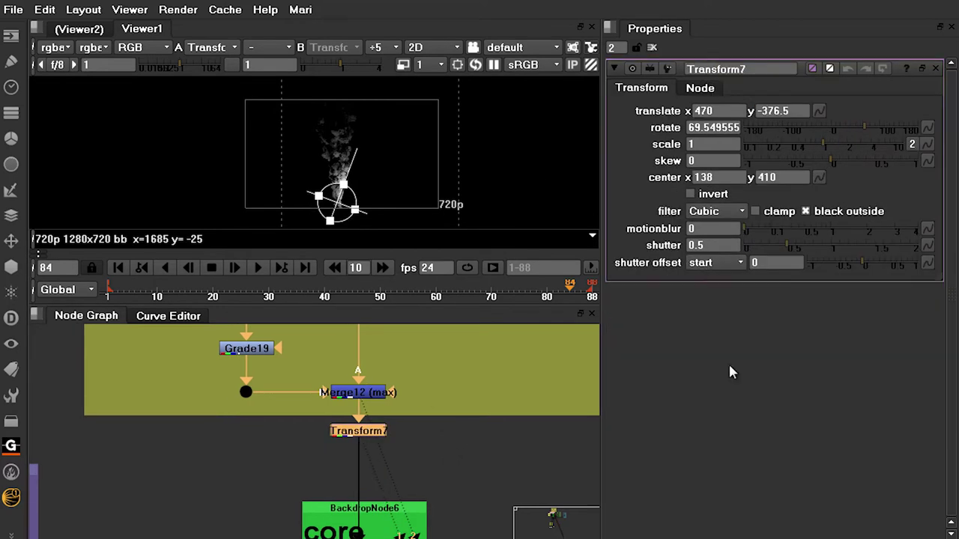
Add a new Transform node, connect its input to Merge12 and open its properties.
scroll(461, 405, up, 3)
click(482, 387)
key(t)
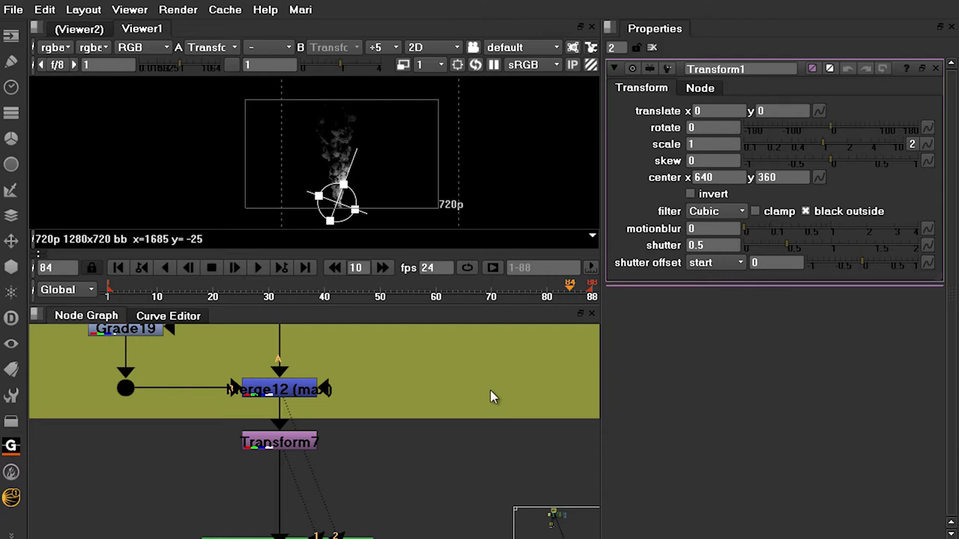
drag(499, 380, 285, 389)
double_click(279, 389)
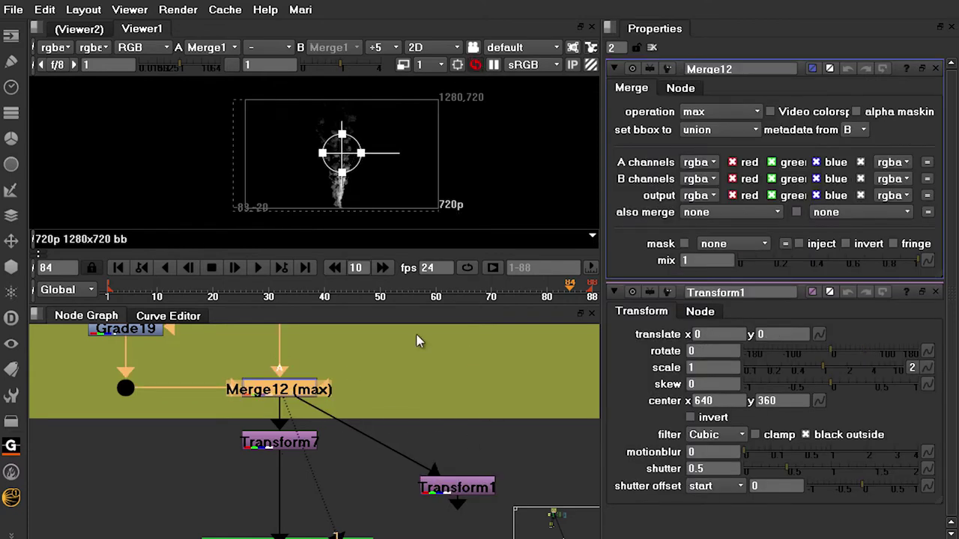
click(936, 293)
click(448, 494)
double_click(447, 498)
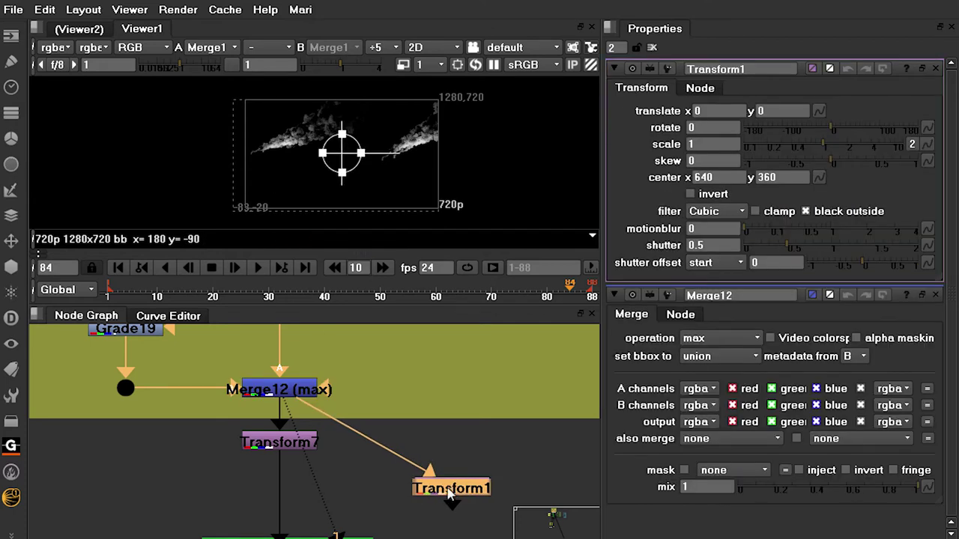
drag(447, 499, 441, 499)
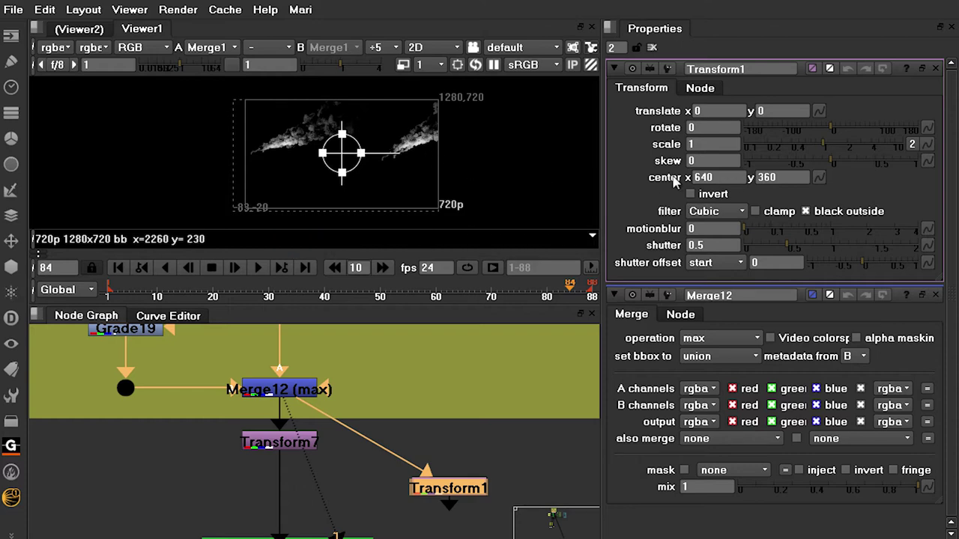
Move the new Transform's center to the base of the smoke at about x 115, y 399.
key(space)
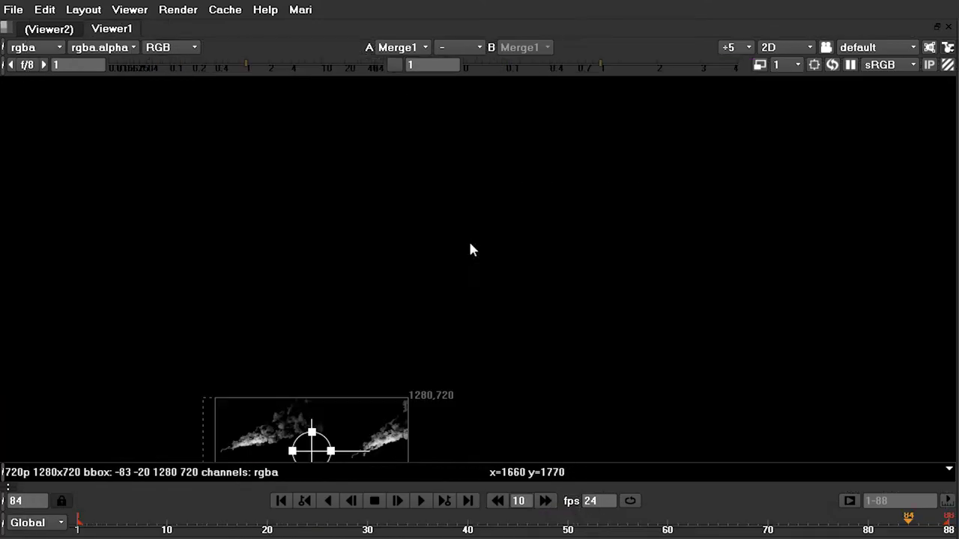
key(f)
scroll(403, 283, up, 1)
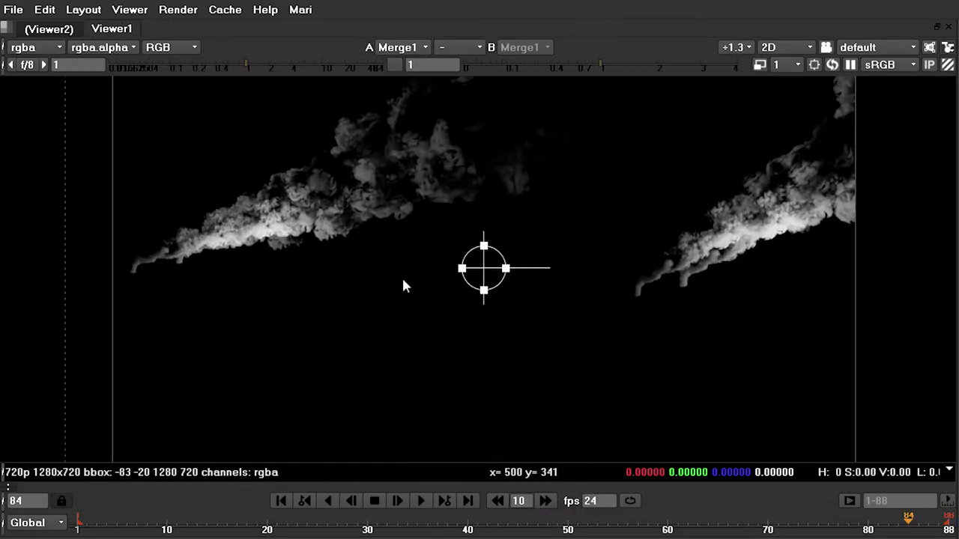
middle_drag(402, 282, 556, 310)
drag(639, 295, 333, 274)
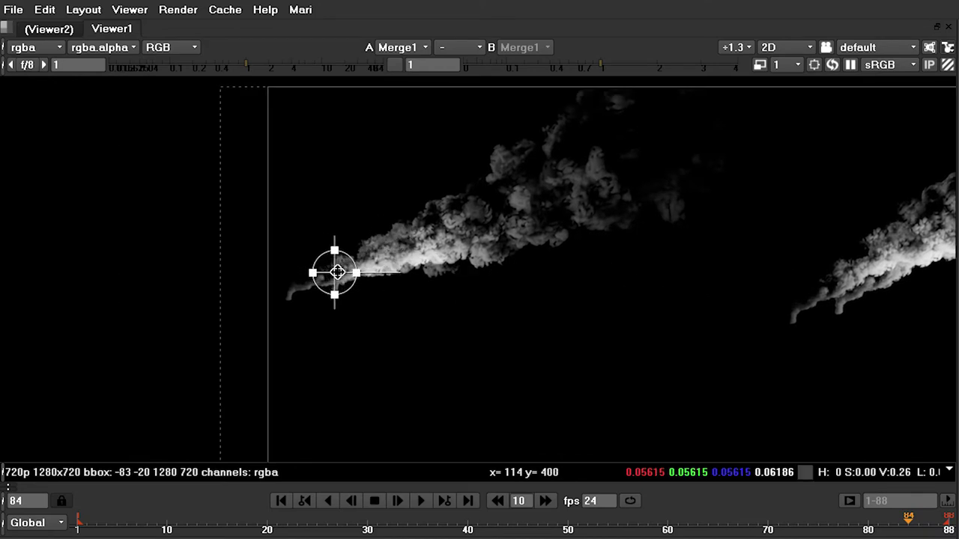
key(space)
key(f)
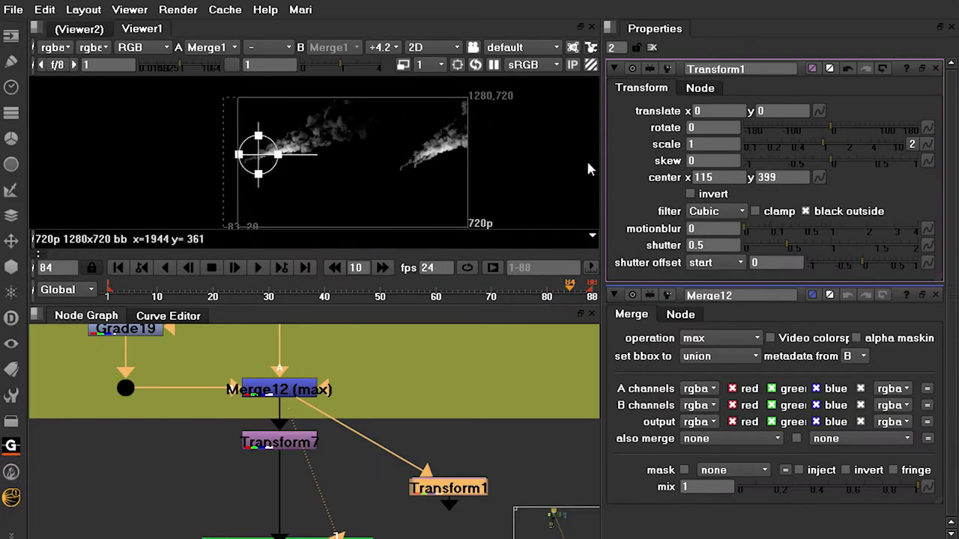
Rotate the smoke upright by about 84 degrees with the new Transform and move it to about x 630, y -274.
drag(258, 157, 359, 205)
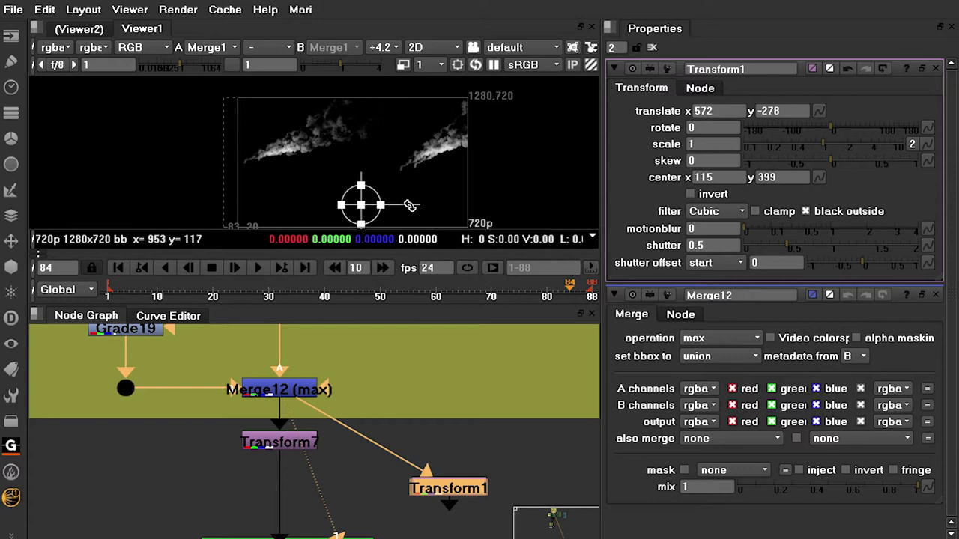
key(1)
drag(415, 201, 367, 148)
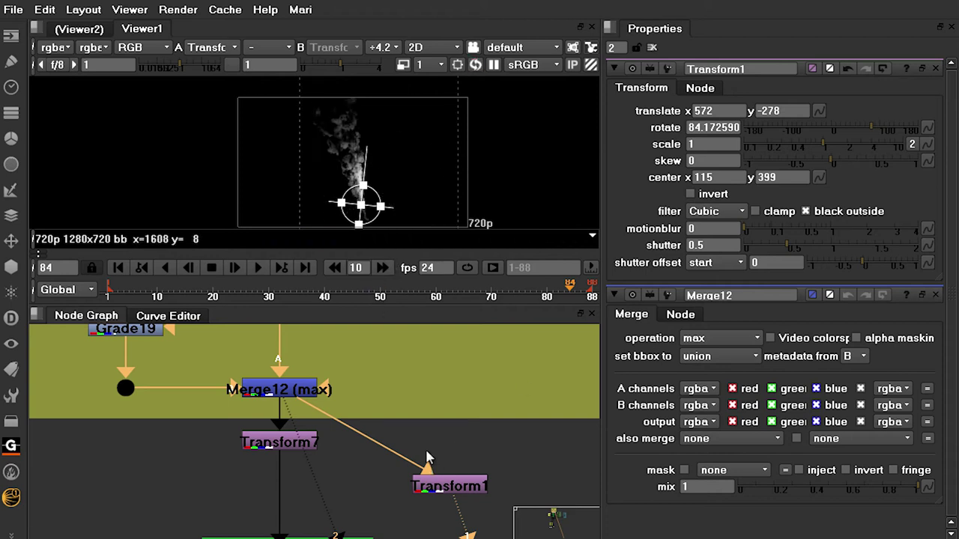
double_click(726, 177)
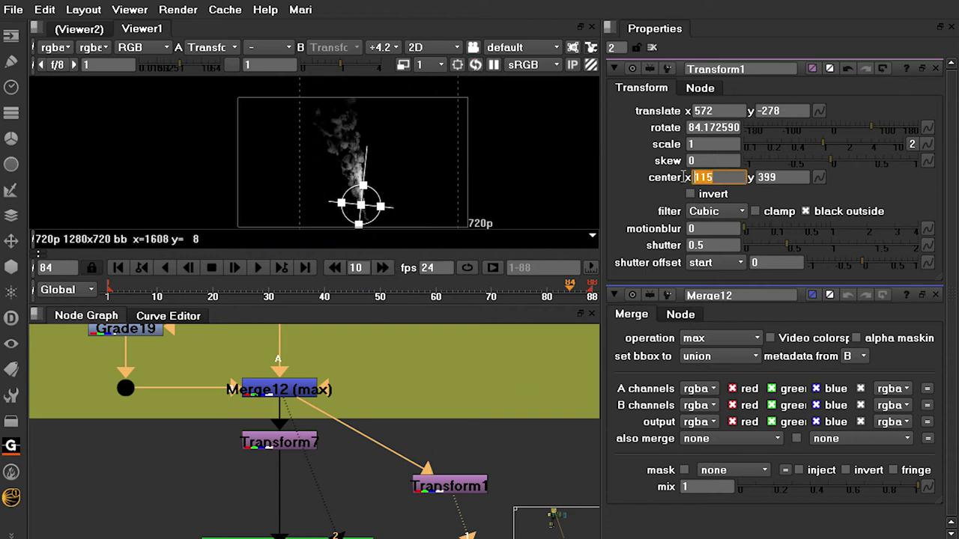
click(462, 391)
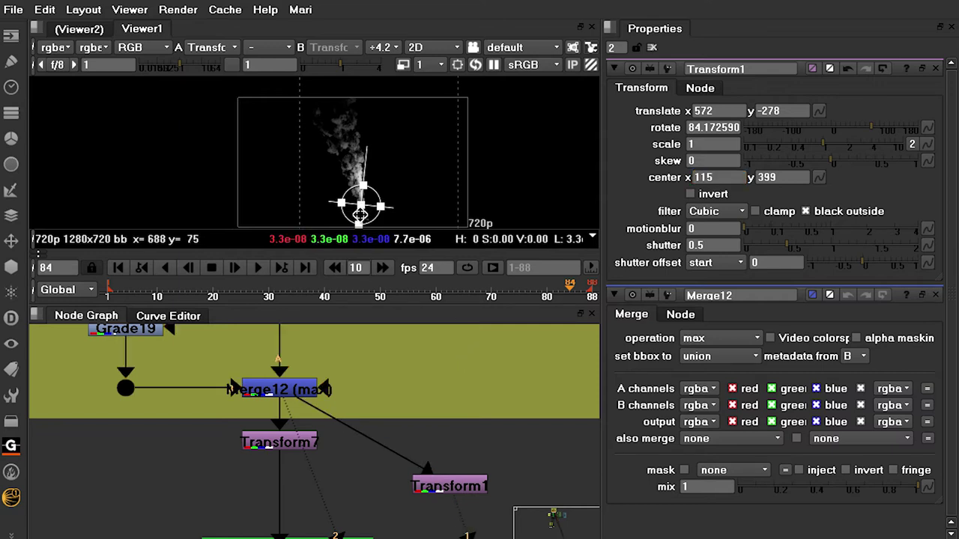
mouse_move(362, 207)
mouse_down()
mouse_move(374, 204)
mouse_move(353, 202)
mouse_move(373, 207)
mouse_up()
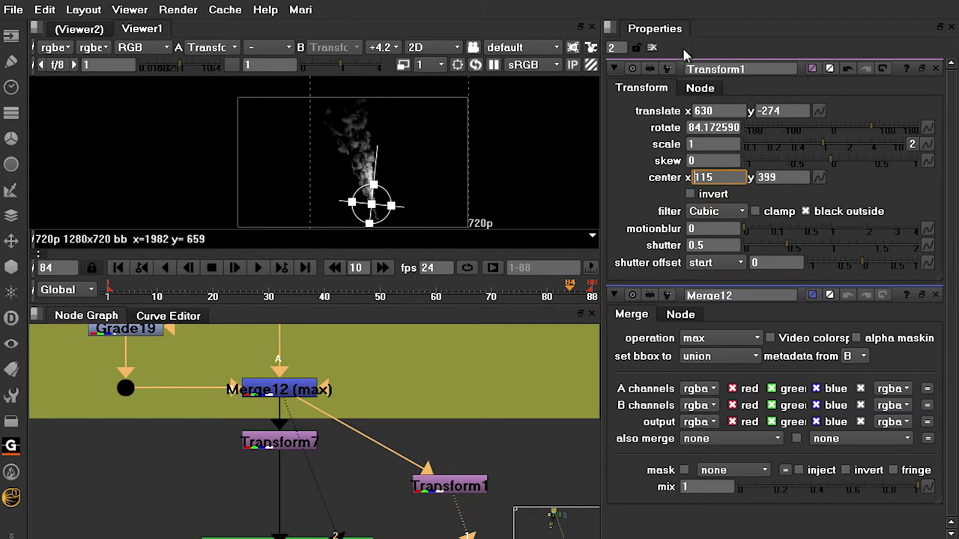
Close all open properties and delete the demonstration Transform node connected to Merge12.
click(652, 47)
click(442, 478)
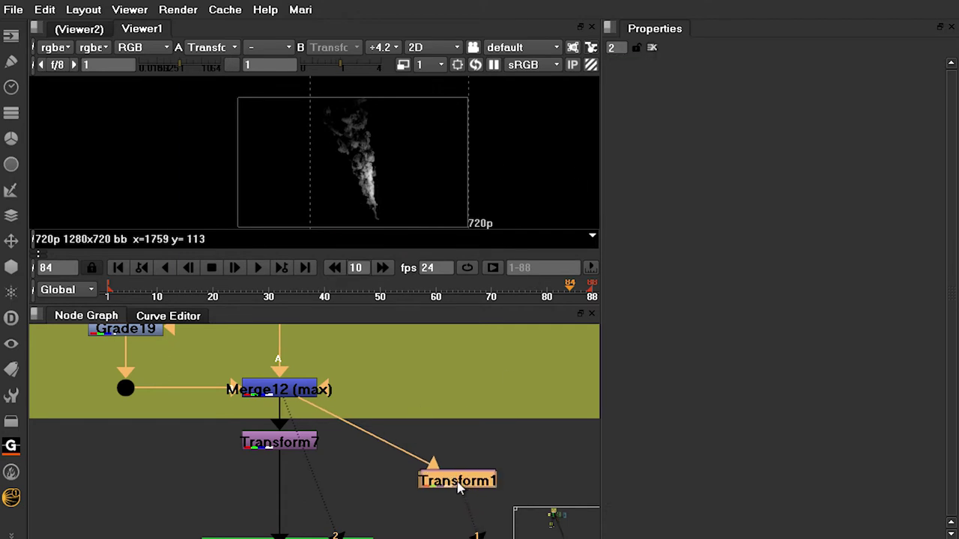
key(Delete)
Display Transform7, check its properties and close them, and examine the upright smoke enlarged in the viewer.
click(294, 447)
key(1)
double_click(293, 446)
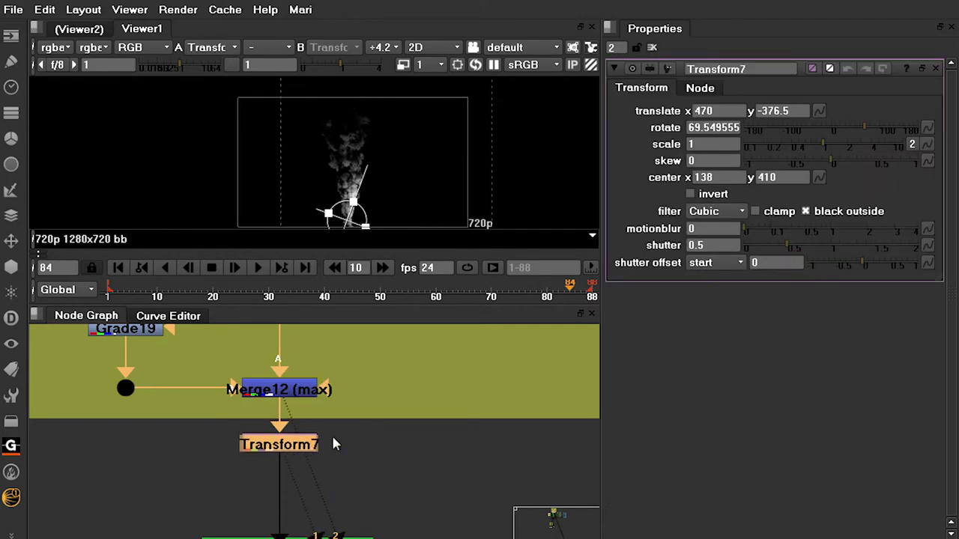
click(652, 47)
scroll(453, 141, up, 5)
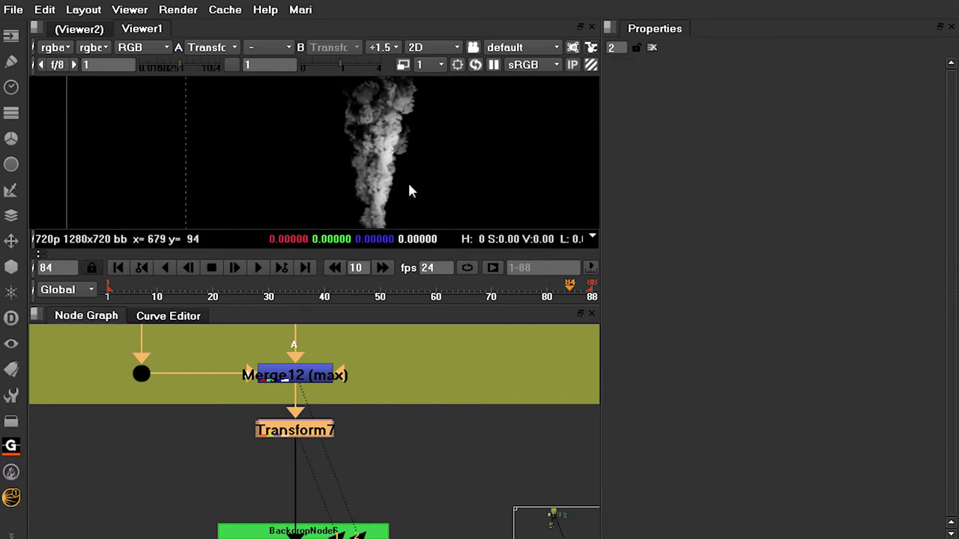
key(space)
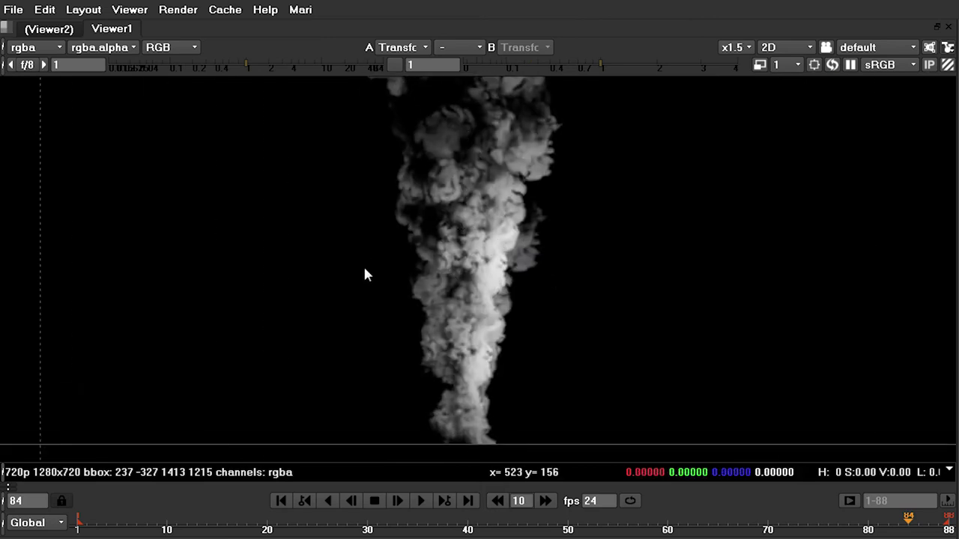
key(space)
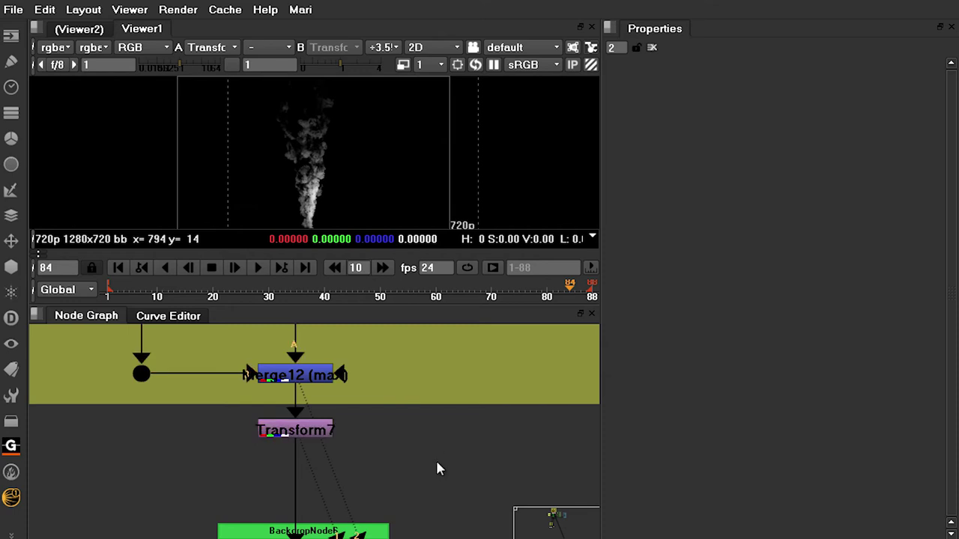
Display Reformat2 in the core backdrop and open its properties to examine its output format and resize settings.
key(space)
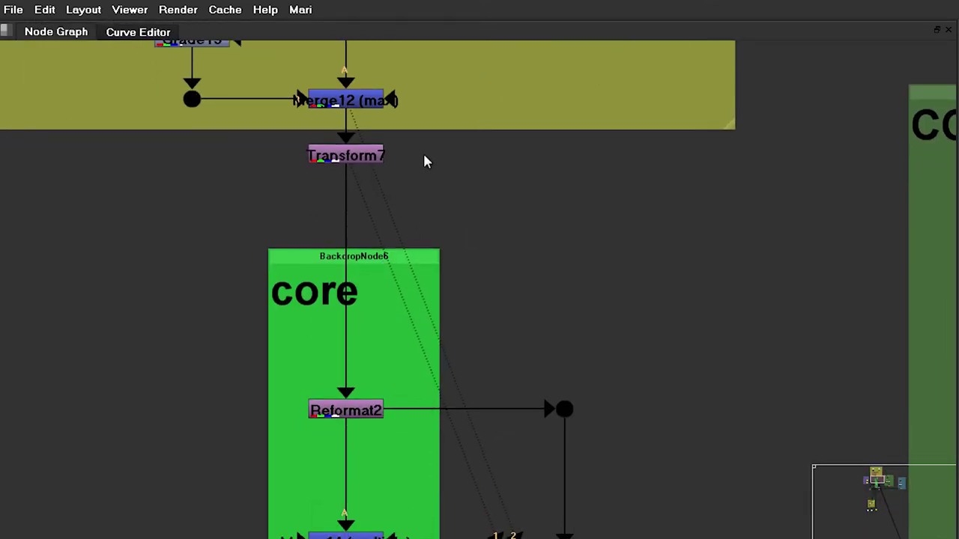
key(space)
scroll(360, 419, up, 3)
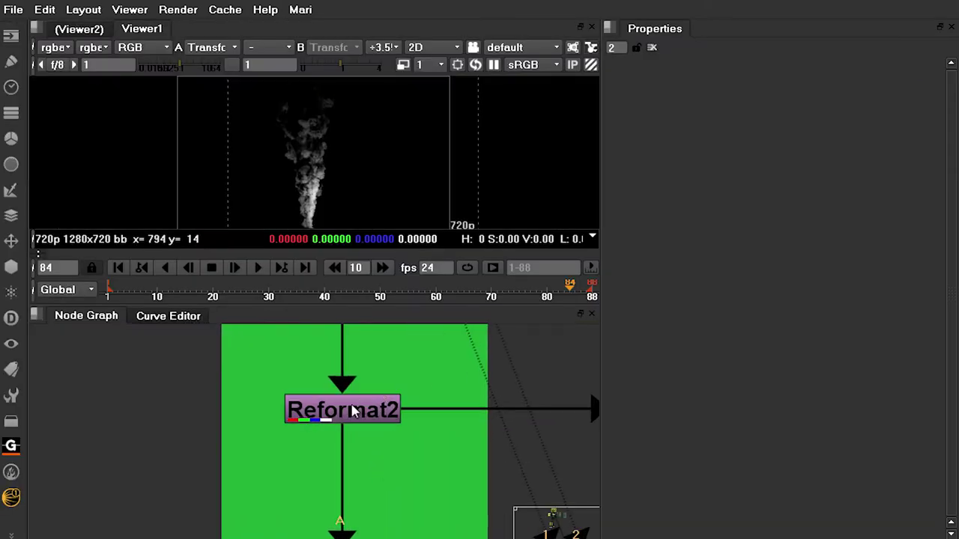
click(348, 418)
double_click(348, 418)
scroll(457, 149, down, 3)
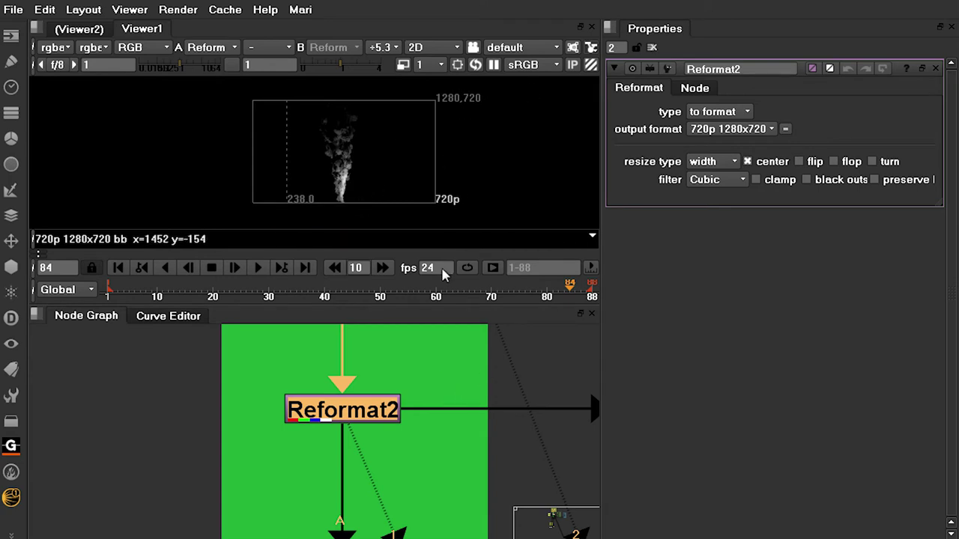
click(435, 471)
scroll(423, 426, down, 3)
scroll(450, 467, left, 3)
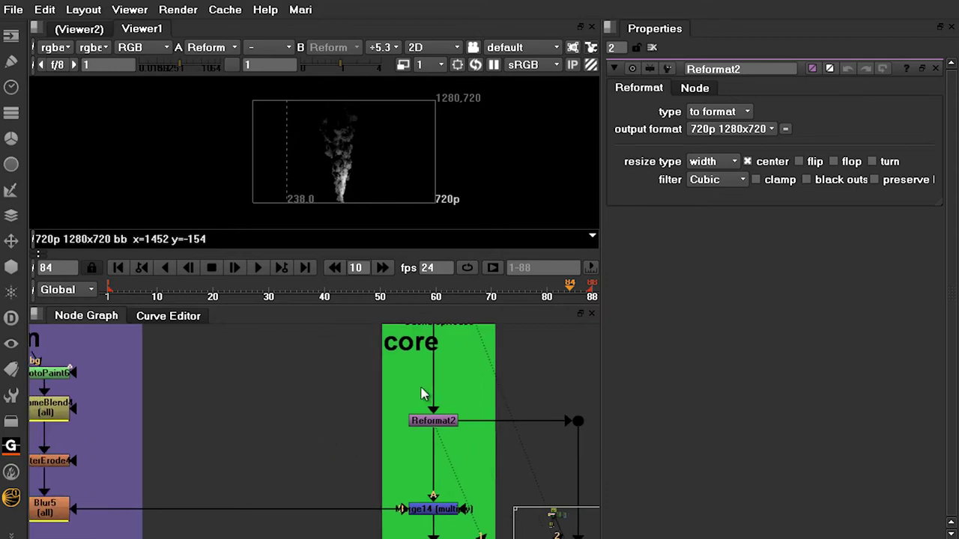
Display RotoPaint6 from the paint animation backdrop in the viewer and examine its painted line enlarged.
key(space)
mouse_move(191, 355)
middle_down()
mouse_move(346, 359)
mouse_move(319, 392)
middle_up()
key(space)
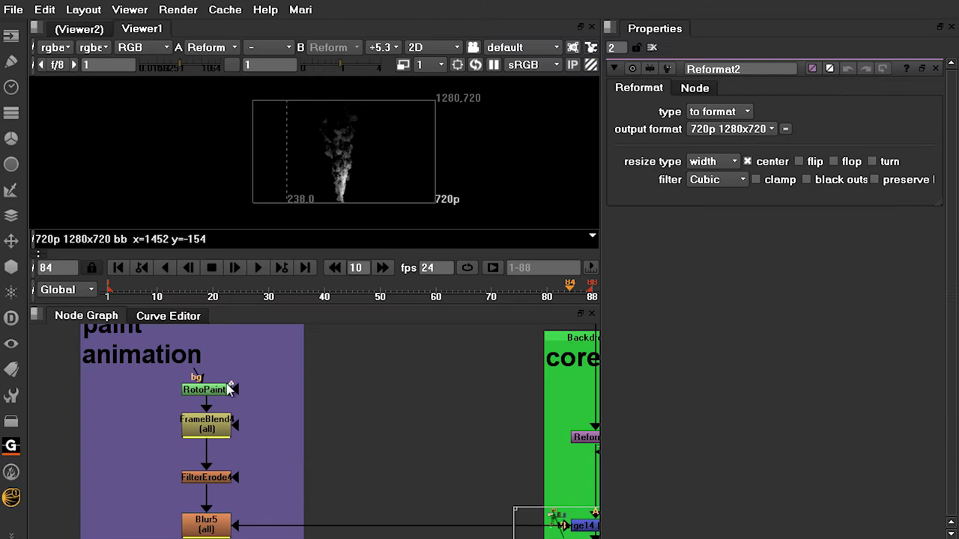
scroll(209, 381, up, 3)
drag(208, 381, 208, 385)
key(1)
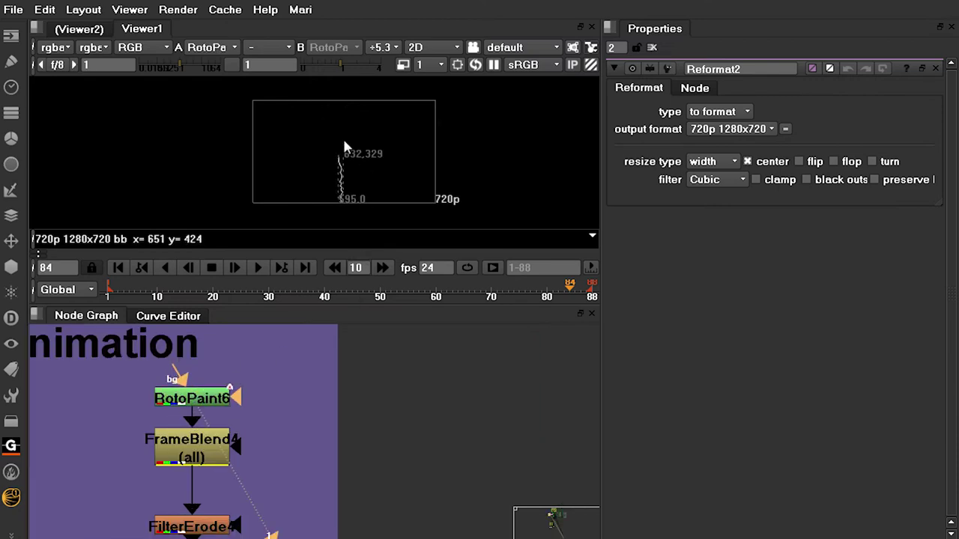
scroll(343, 136, up, 3)
middle_drag(427, 189, 470, 143)
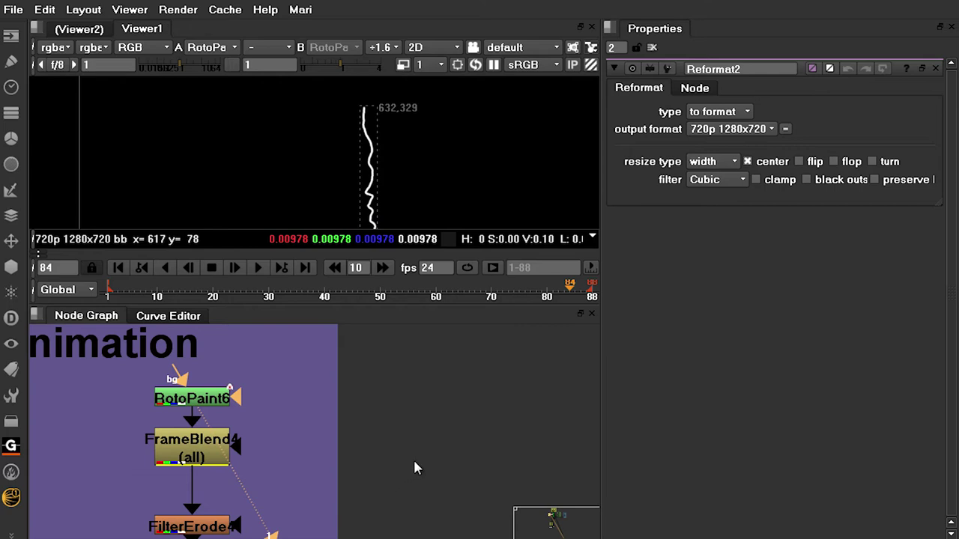
Add a new RotoPaint node in the empty area beside the paint animation backdrop and close Reformat2's properties.
middle_drag(412, 467, 665, 505)
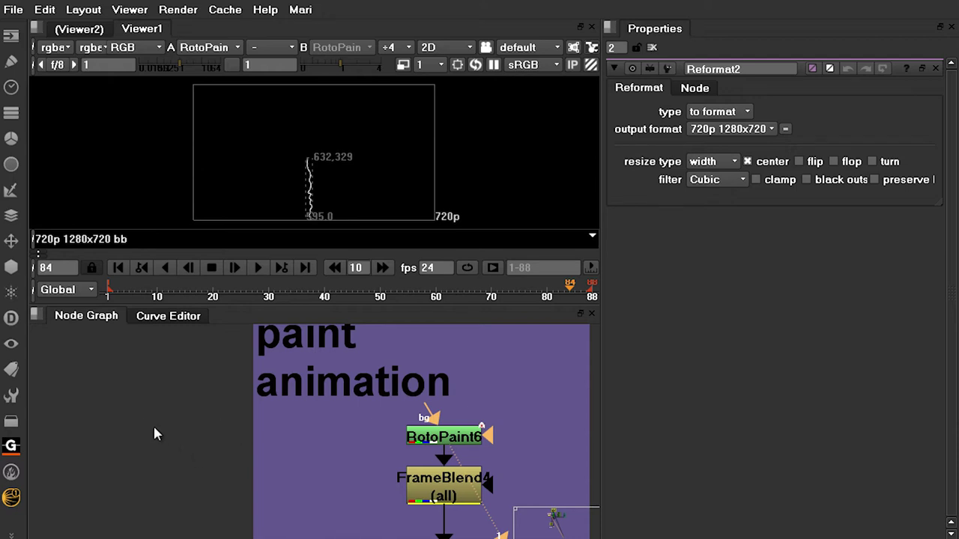
middle_drag(163, 442, 278, 448)
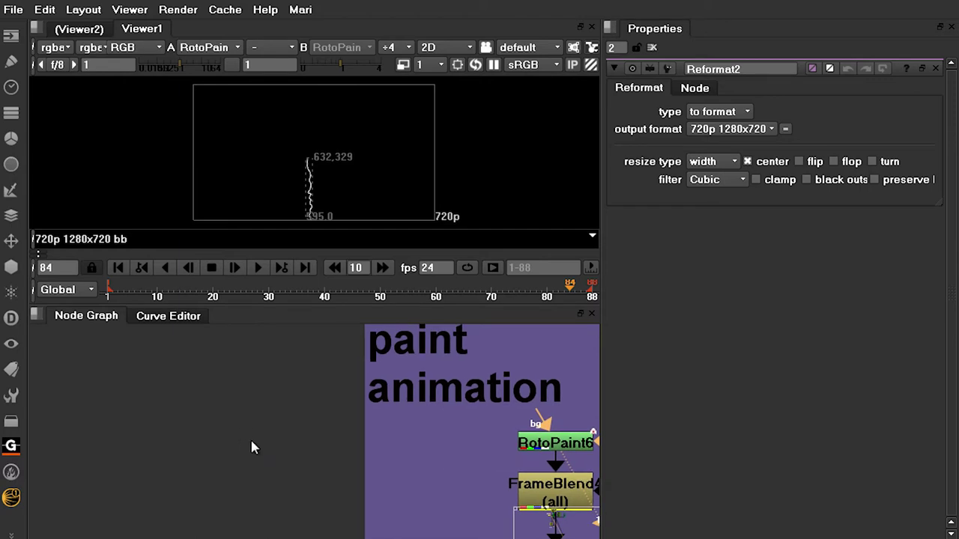
key(p)
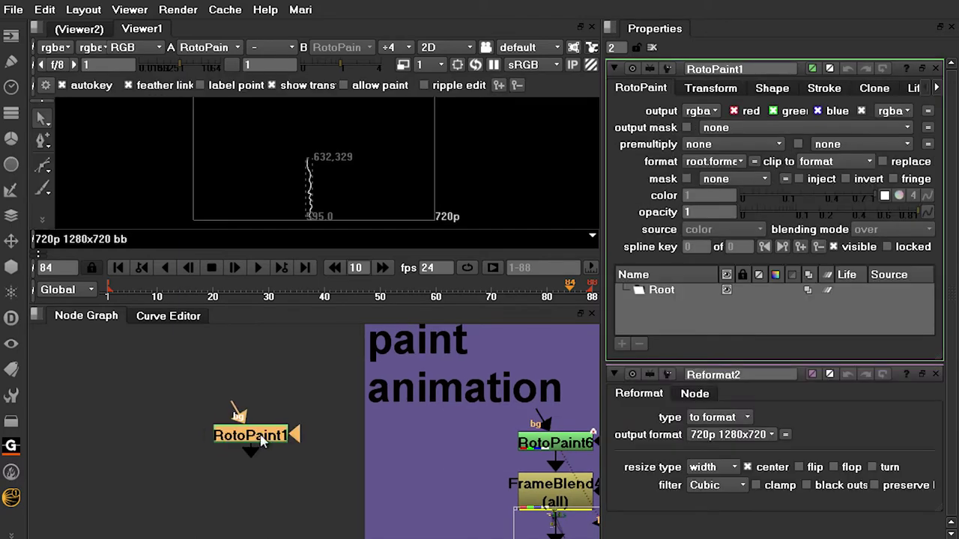
scroll(243, 445, up, 3)
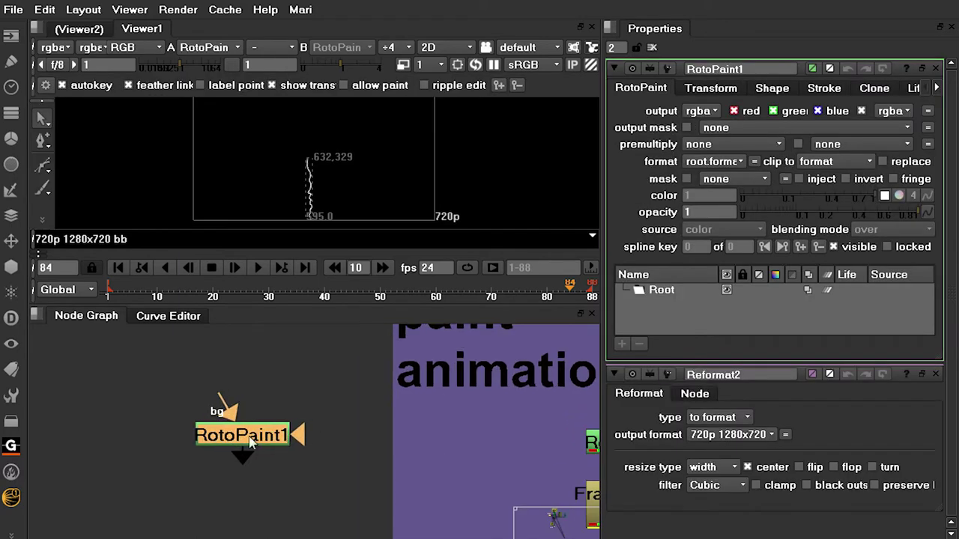
click(941, 379)
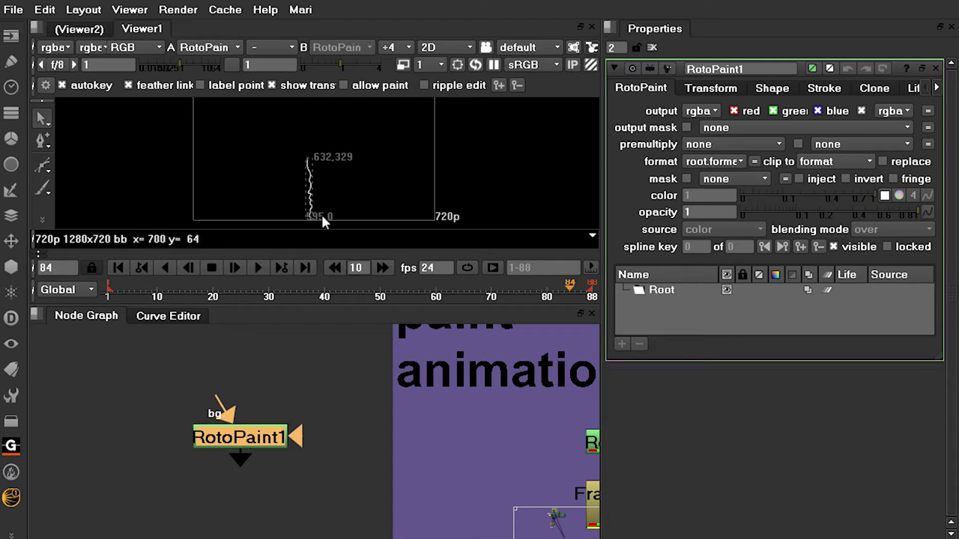
Display the new RotoPaint node in the viewer and move it between the paint animation and core backdrops.
drag(260, 438, 263, 439)
key(1)
key(space)
scroll(375, 431, down, 3)
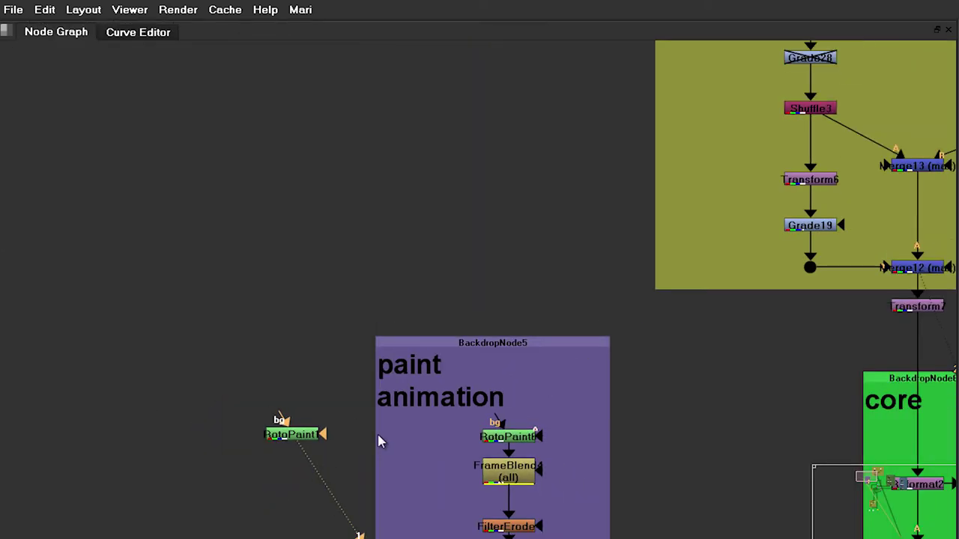
middle_drag(378, 435, 139, 229)
drag(108, 244, 590, 333)
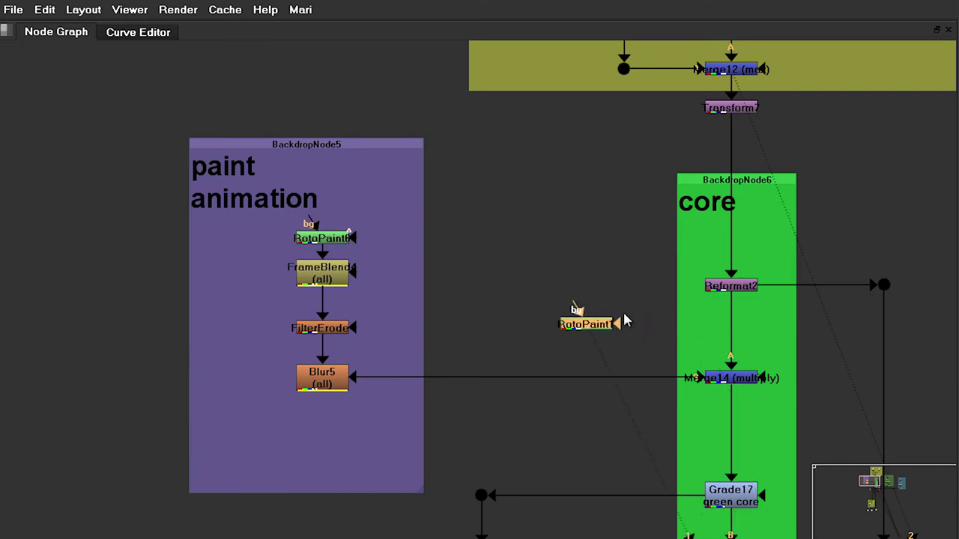
Connect the bg input of RotoPaint1 to Reformat2 so the upright smoke serves as its background.
scroll(622, 308, up, 3)
middle_drag(670, 280, 350, 431)
key(space)
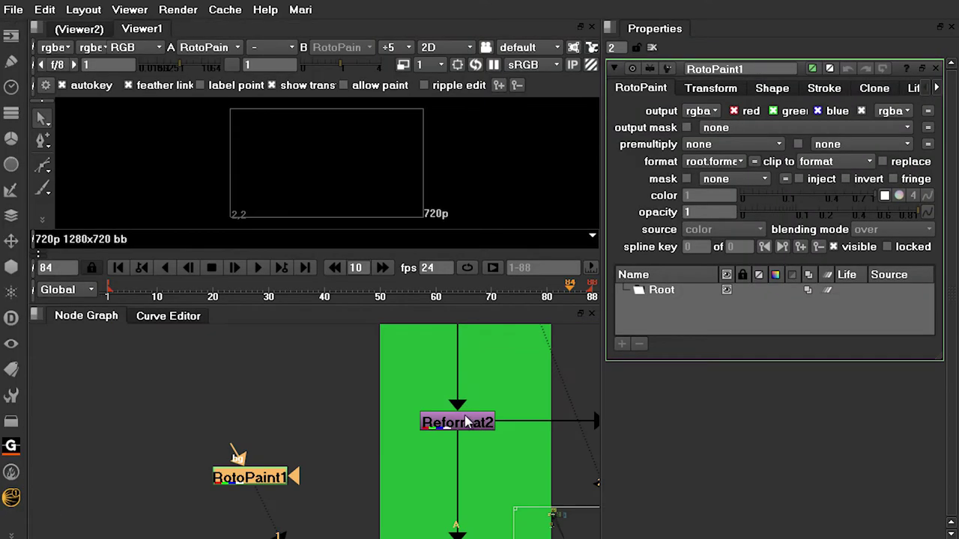
drag(292, 474, 453, 424)
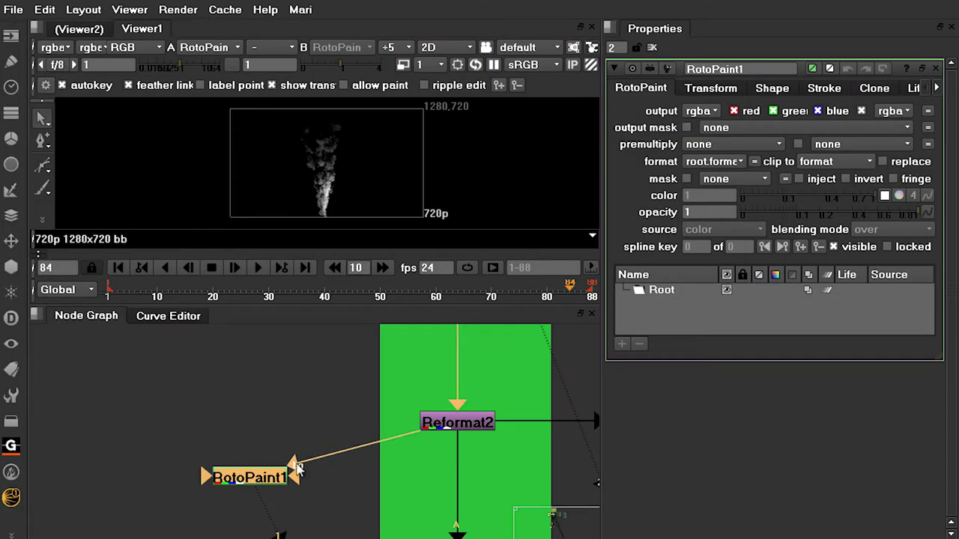
click(516, 424)
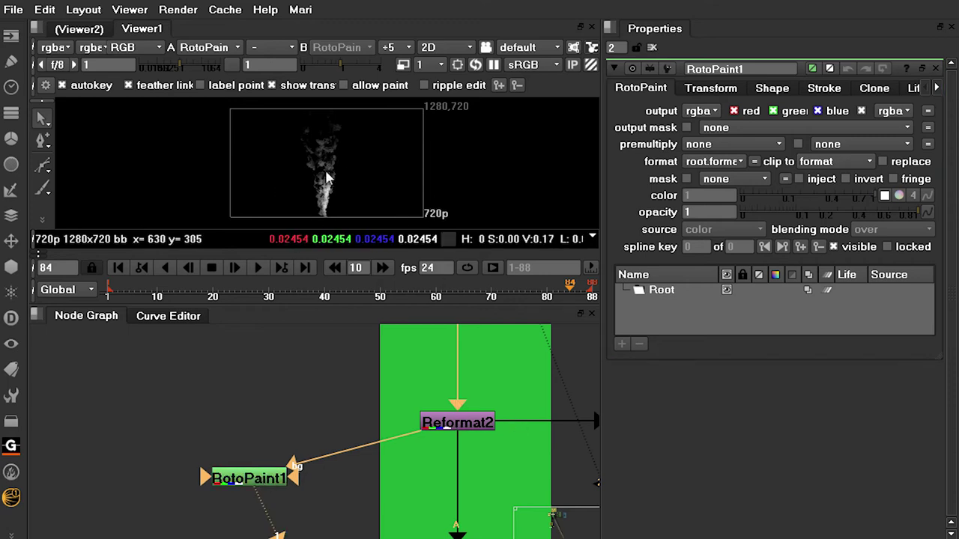
Activate RotoPaint1's Brush tool over the enlarged smoke and reduce the brush size to 8.5.
scroll(322, 206, up, 4)
scroll(412, 161, up, 3)
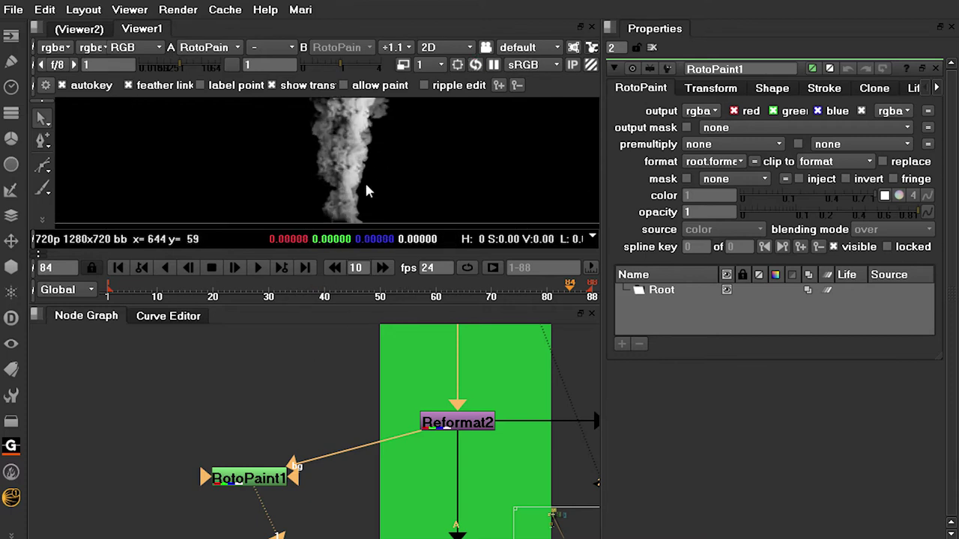
drag(255, 488, 252, 466)
scroll(236, 472, up, 2)
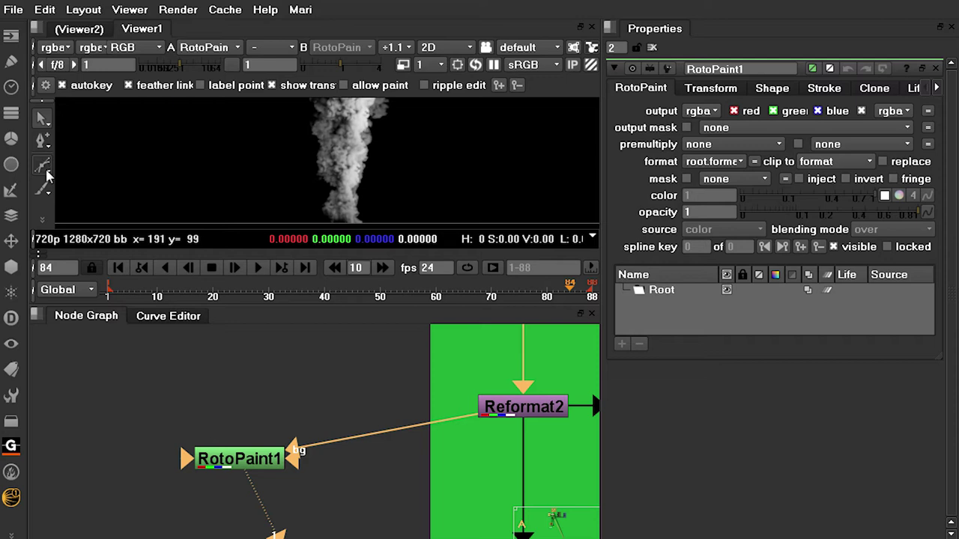
drag(45, 189, 128, 189)
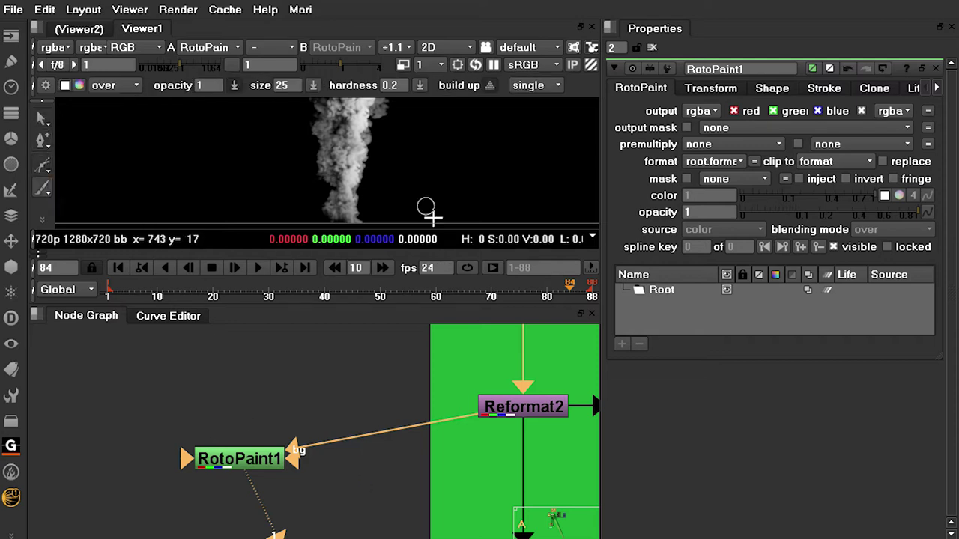
key(space)
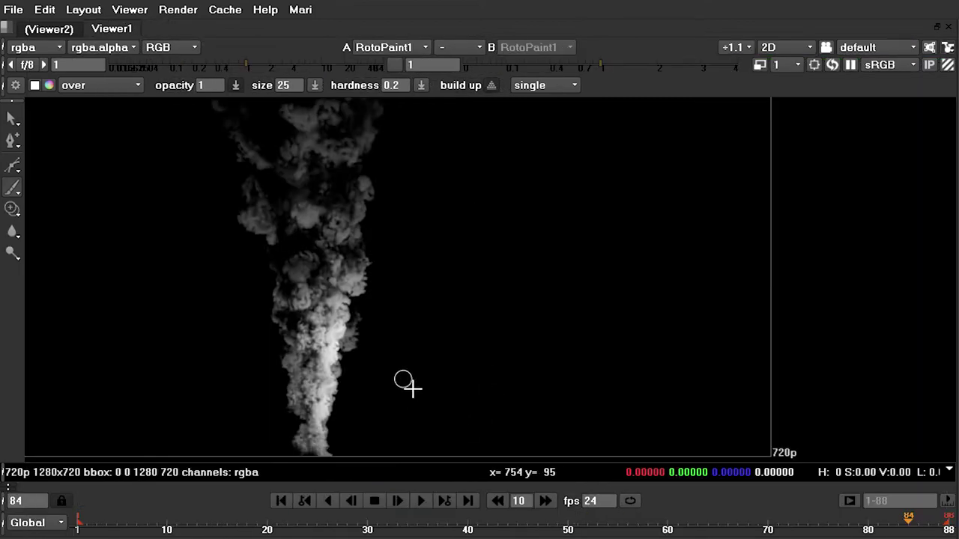
scroll(412, 388, up, 4)
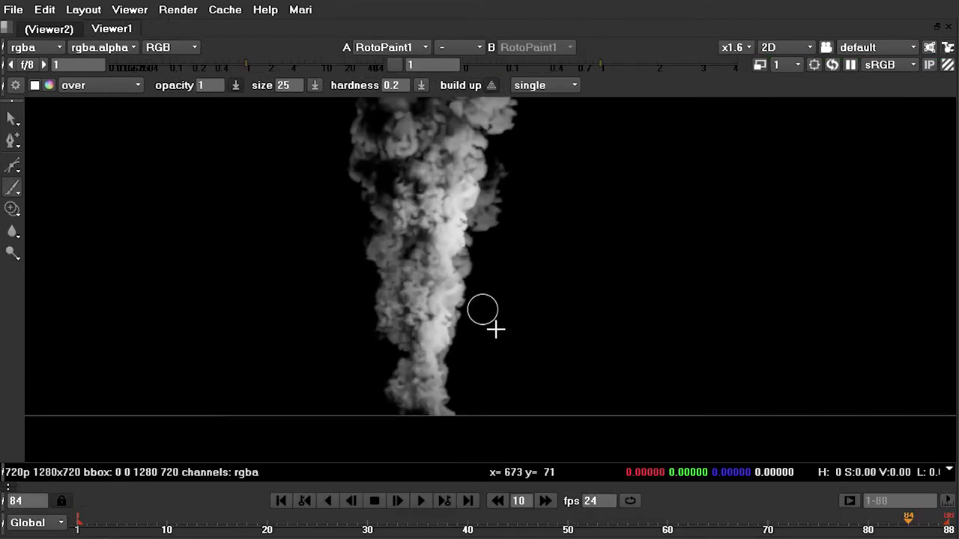
shift+drag(489, 317, 476, 321)
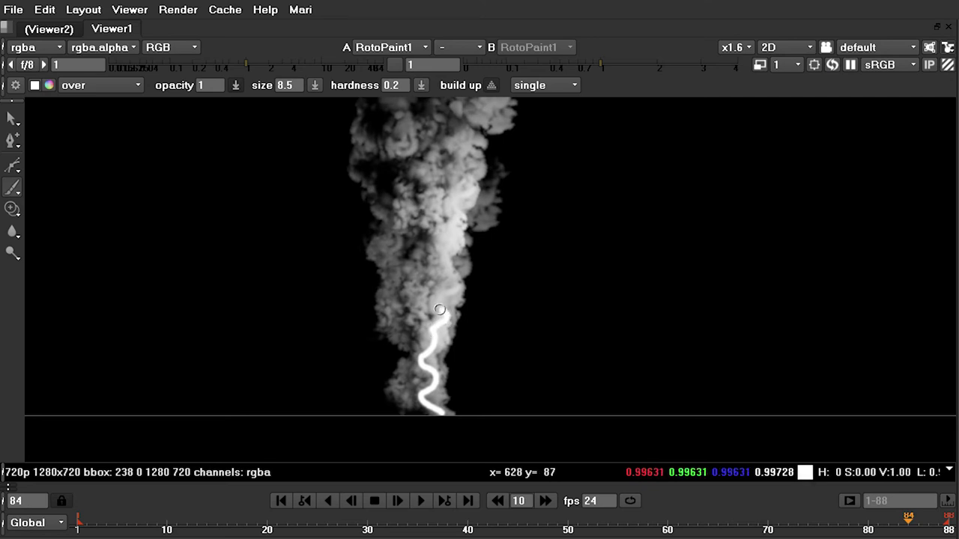
Paint a wavy white stroke from the base of the smoke up through its middle on frame 84 and check it.
mouse_move(435, 272)
mouse_down()
mouse_move(445, 239)
mouse_move(424, 164)
mouse_up()
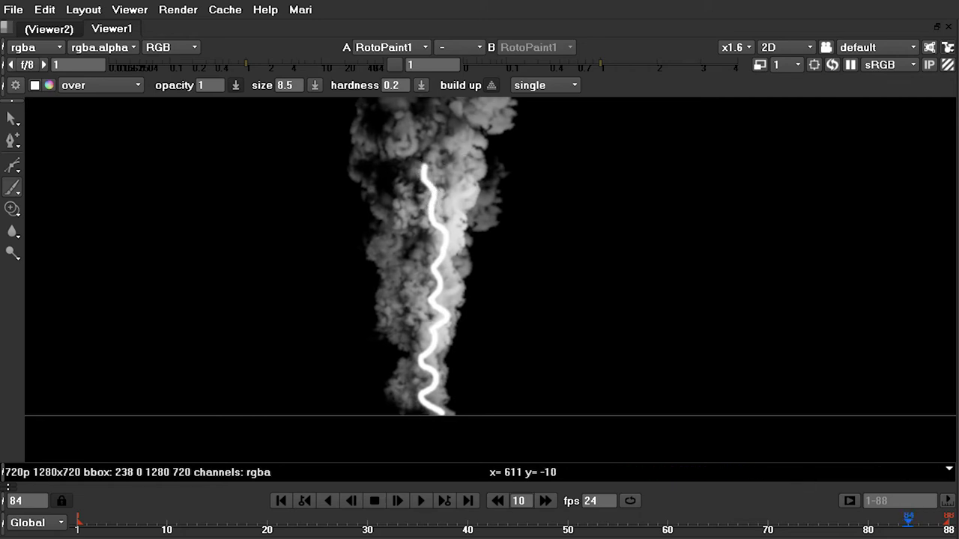
key(space)
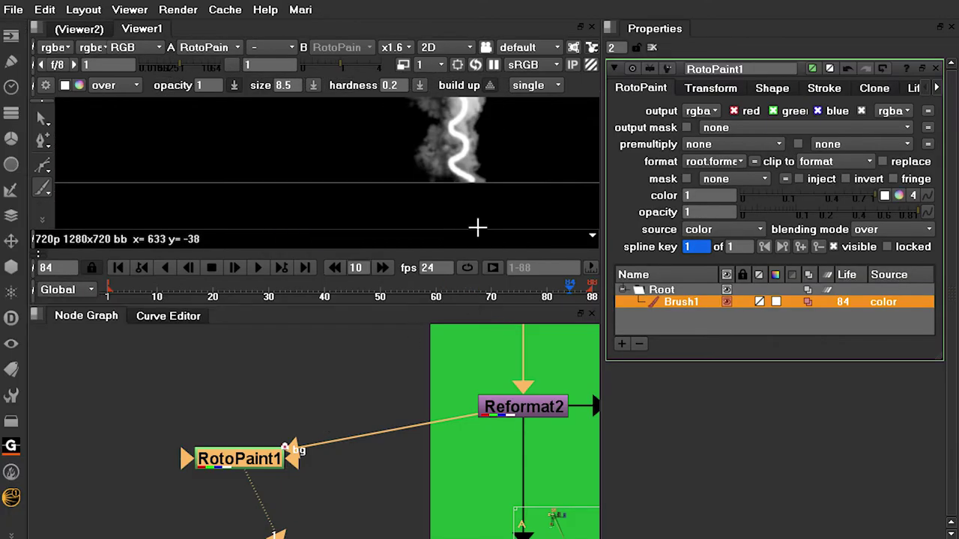
key(f)
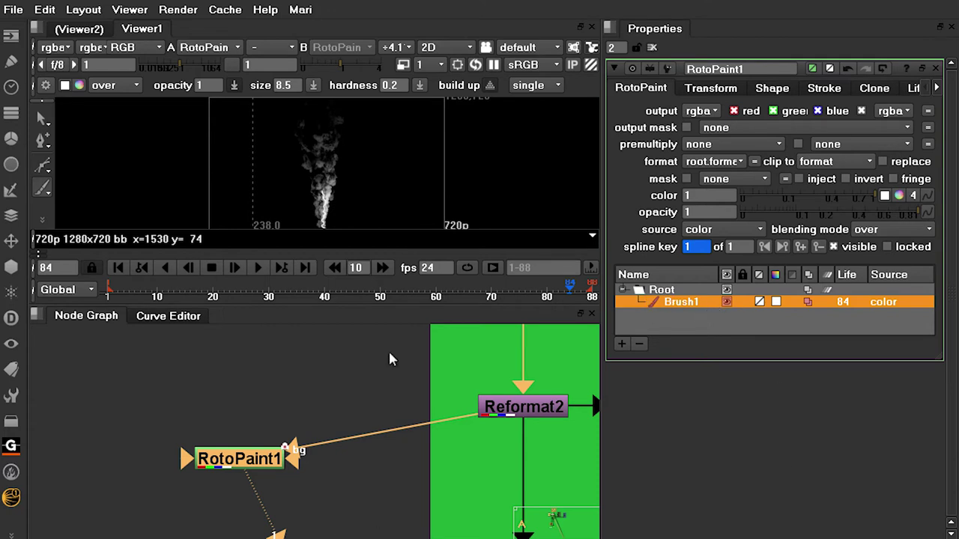
scroll(462, 185, up, 7)
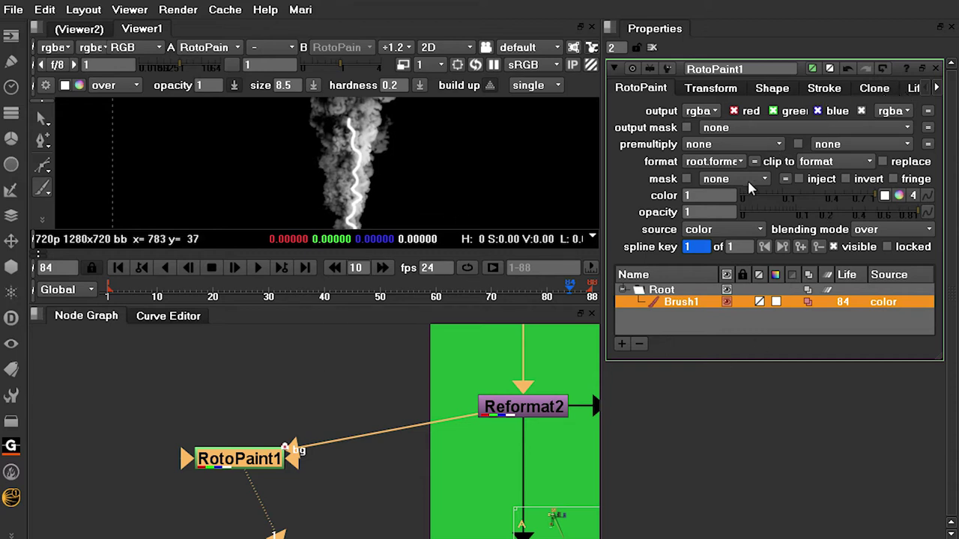
Set the lifetime of the painted stroke Brush1 to a frame range from 1 to 88.
click(938, 89)
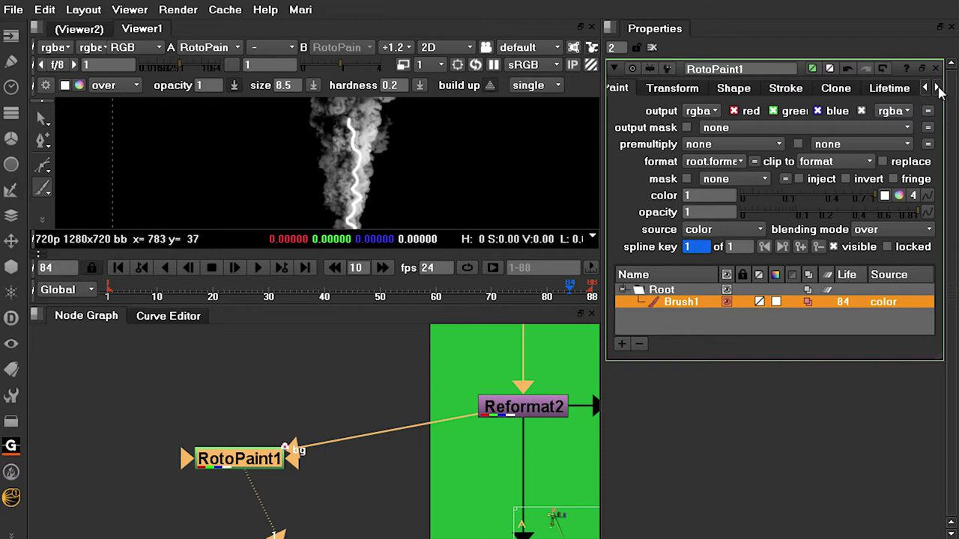
click(844, 88)
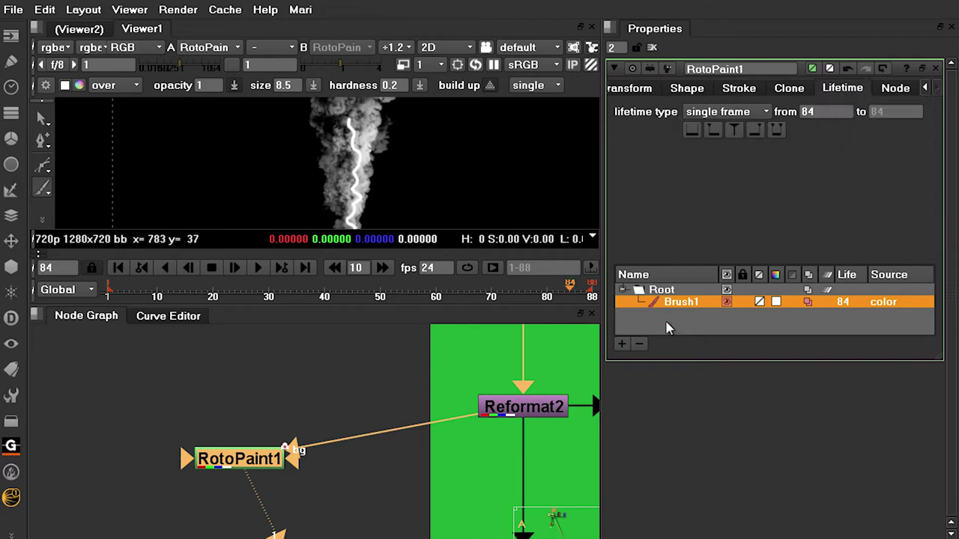
click(707, 114)
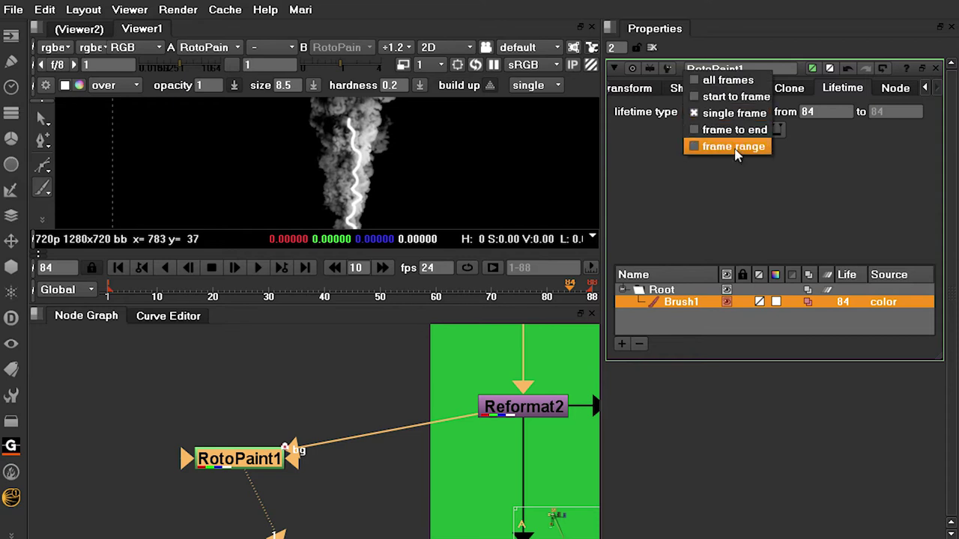
click(720, 145)
click(681, 303)
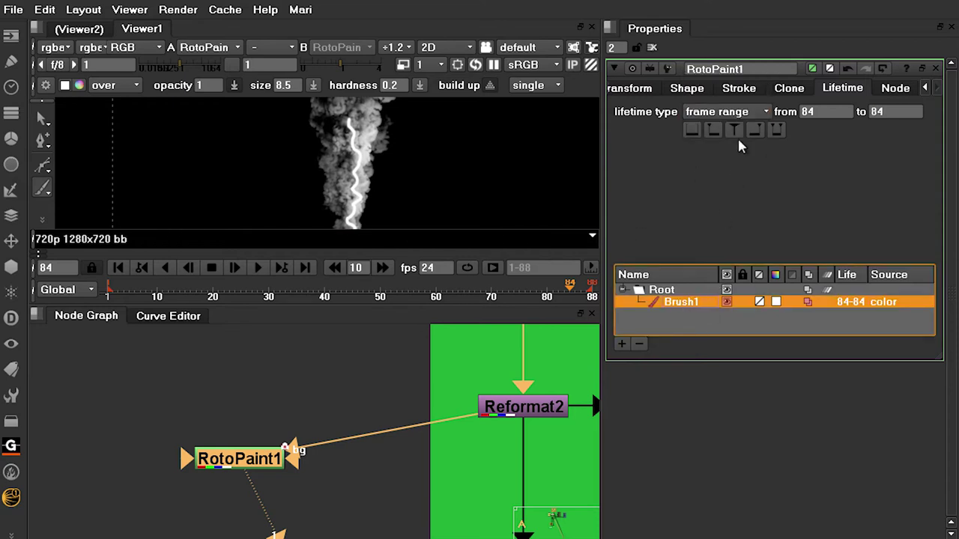
click(831, 113)
key(Tab)
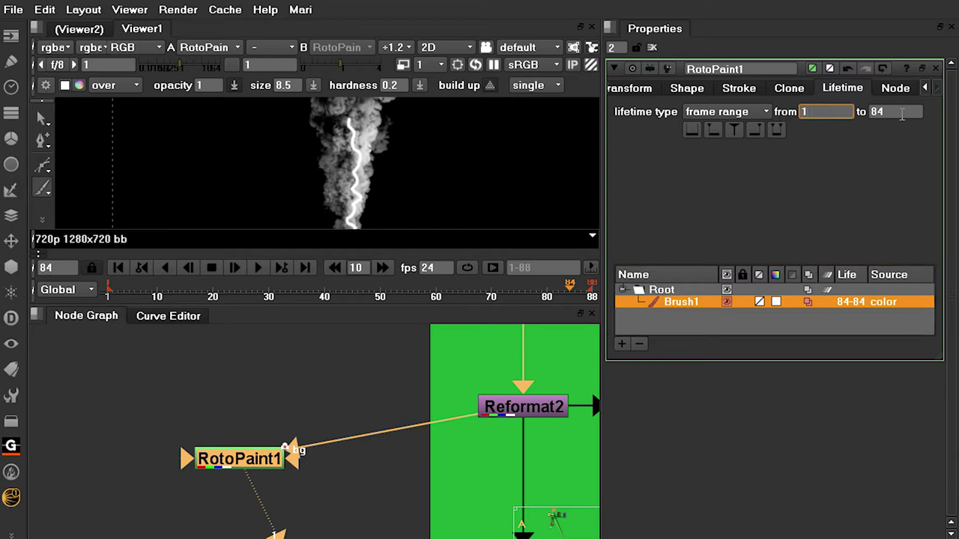
text(88)
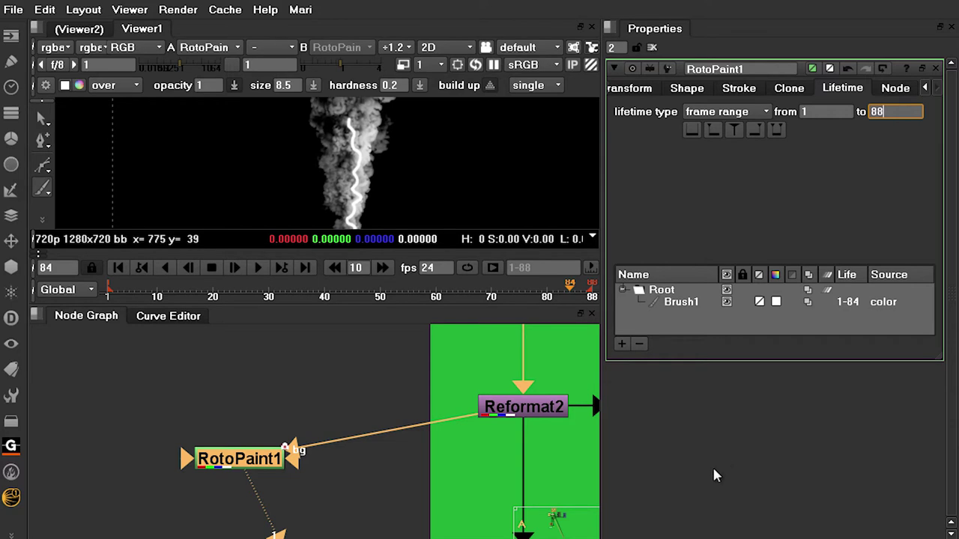
key(Return)
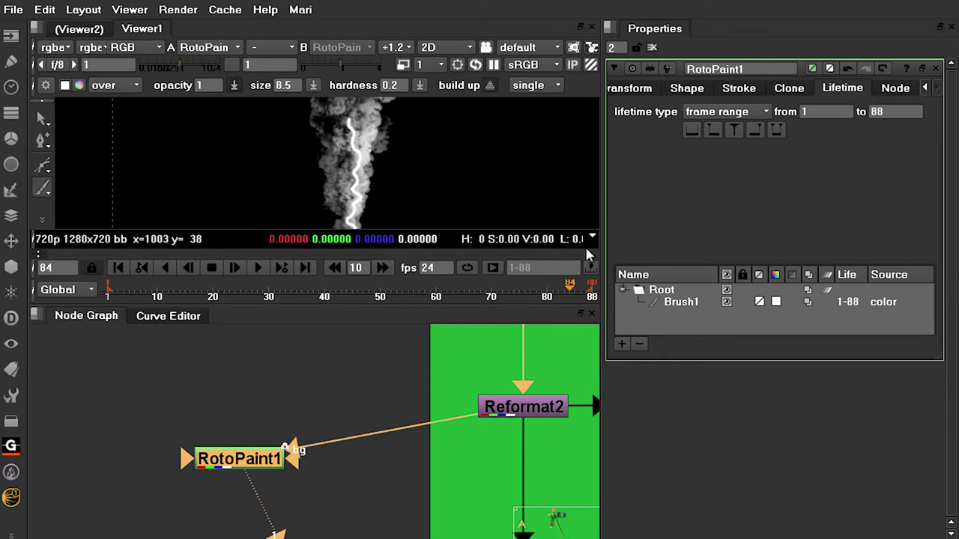
Show the stroke settings at frame 1 and disconnect RotoPaint1's bg input from Reformat2 to isolate the stroke.
click(727, 90)
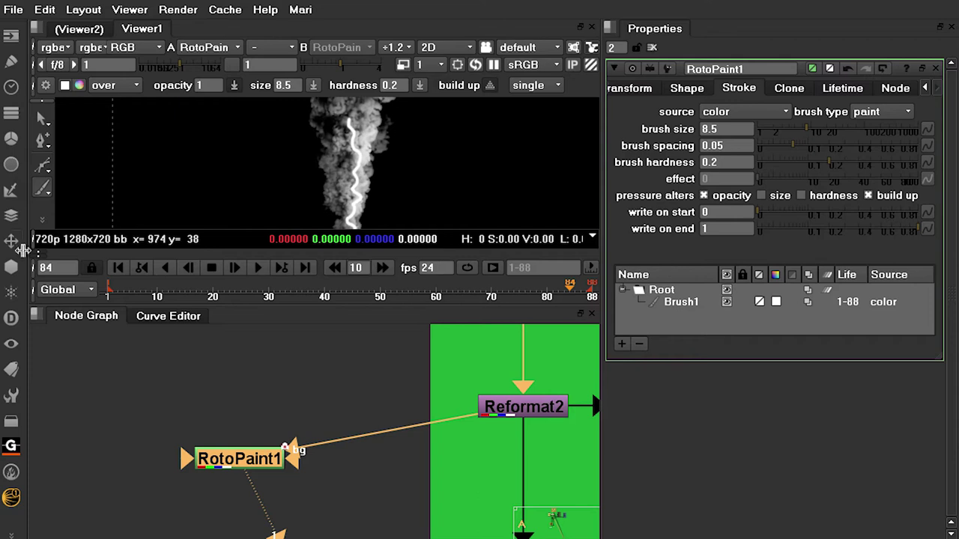
click(108, 292)
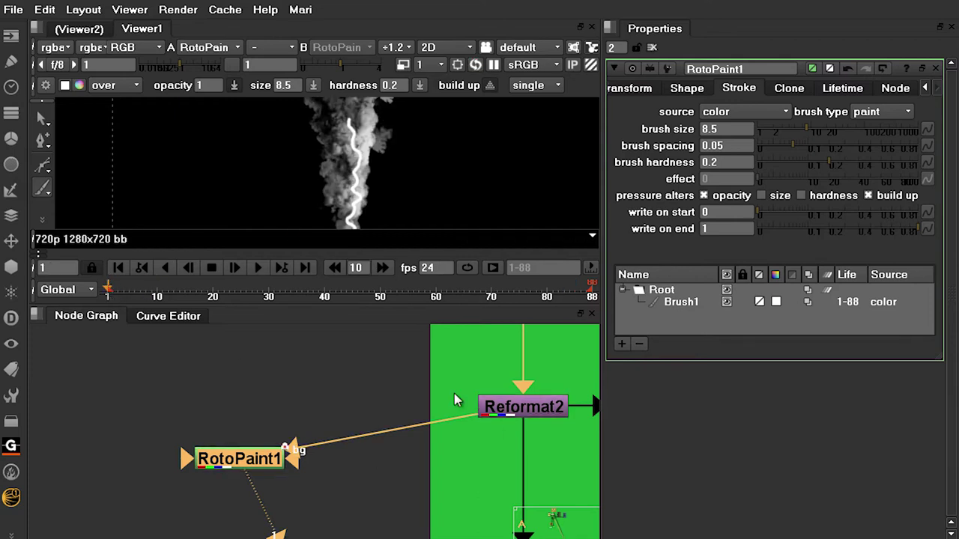
drag(293, 445, 310, 373)
drag(229, 460, 248, 454)
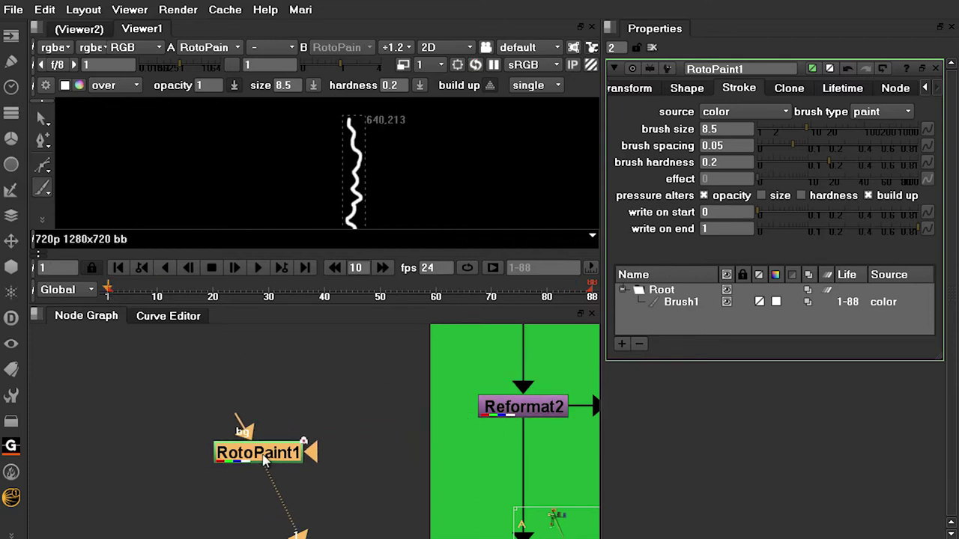
click(264, 455)
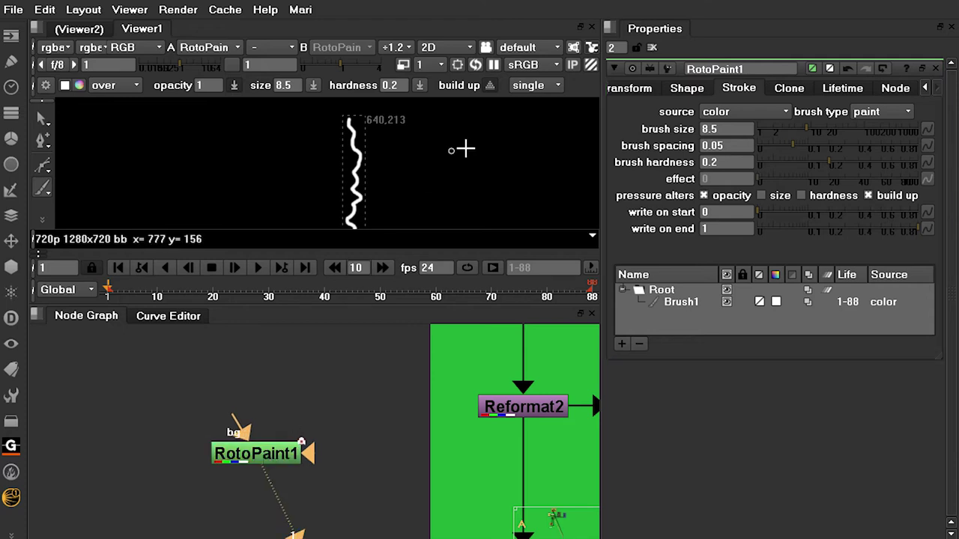
scroll(395, 178, down, 3)
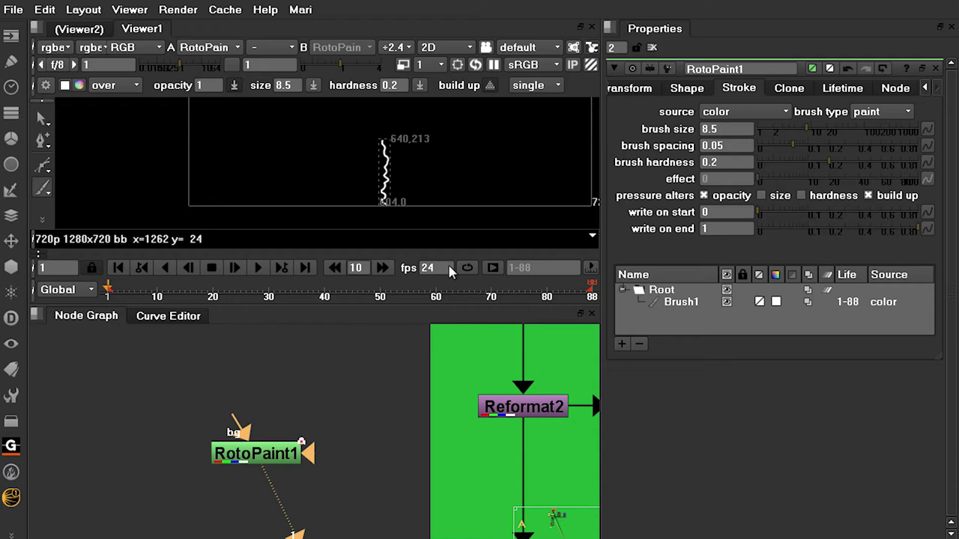
Set keyframes on Brush1's write on start and write on end values at frame 1.
click(927, 211)
click(947, 225)
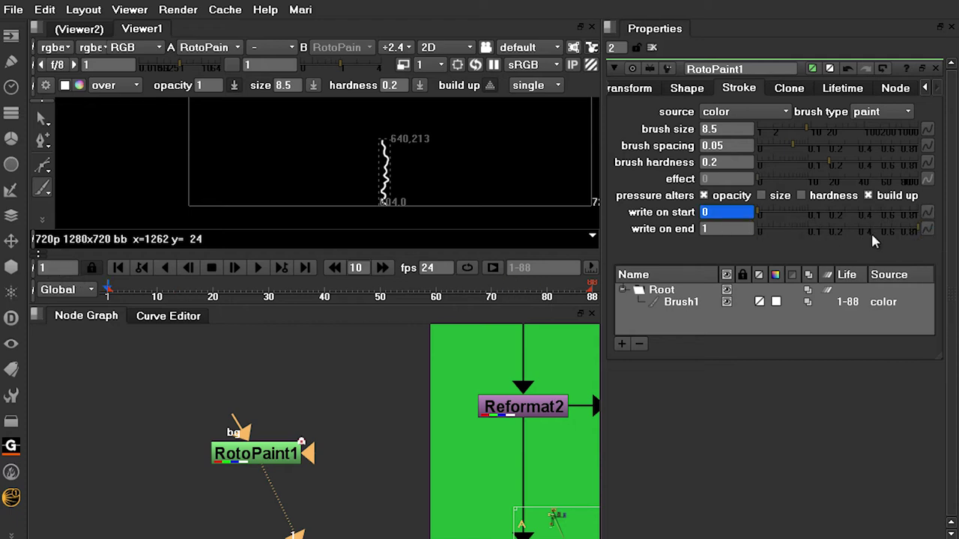
click(927, 228)
click(949, 242)
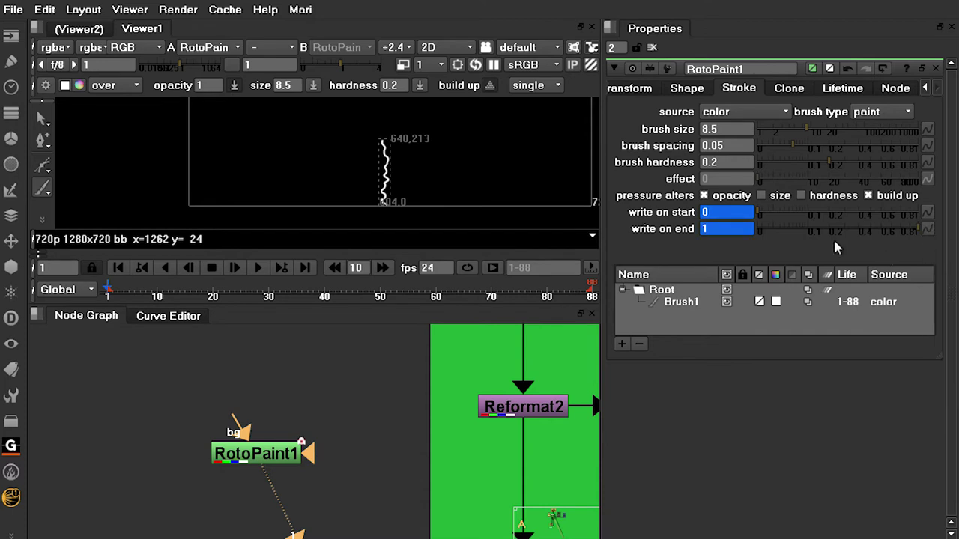
Go to frame 88 and keyframe write on start at 0 and write on end at 1.
drag(118, 294, 592, 300)
click(927, 212)
click(947, 224)
click(927, 228)
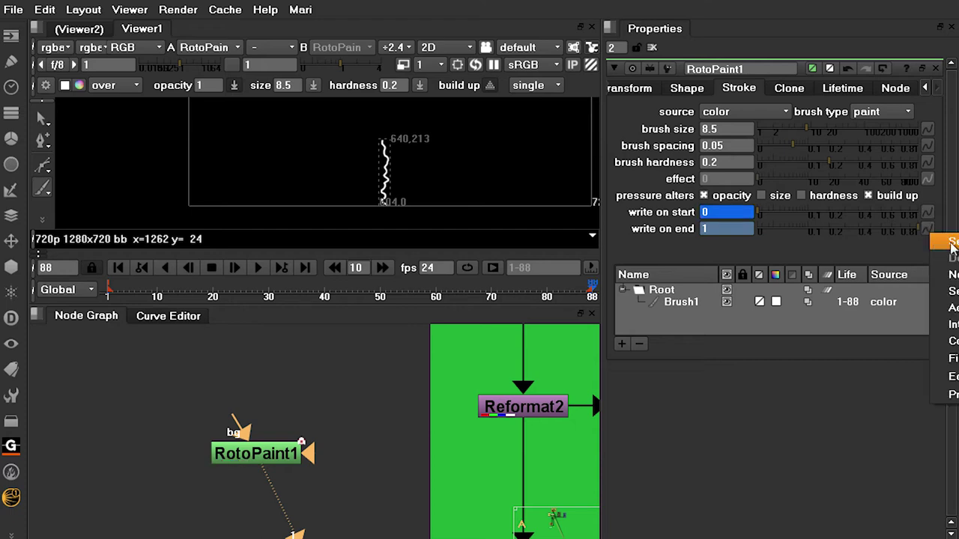
click(952, 242)
Return to frame 1 and reduce the stroke's write on end value to 0.
drag(591, 292, 108, 294)
drag(268, 451, 272, 451)
click(268, 471)
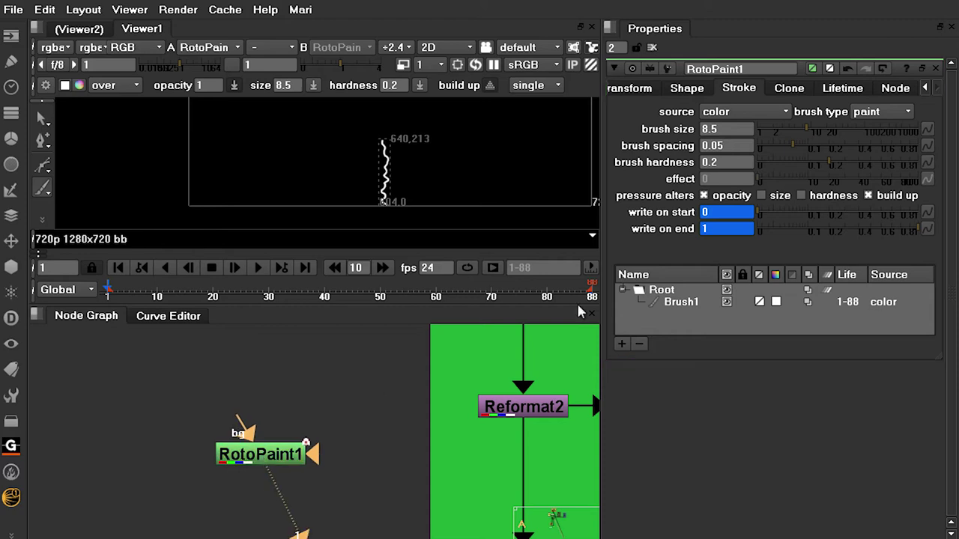
drag(838, 239, 750, 246)
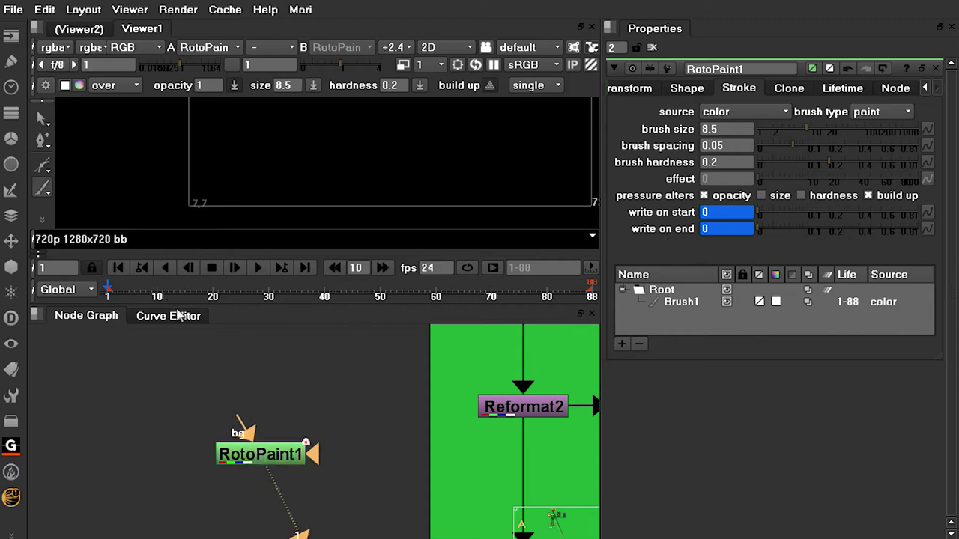
Play and scrub the timeline up to frame 88 to check how the stroke draws on.
mouse_move(120, 291)
mouse_down()
mouse_move(345, 308)
mouse_move(599, 309)
mouse_up()
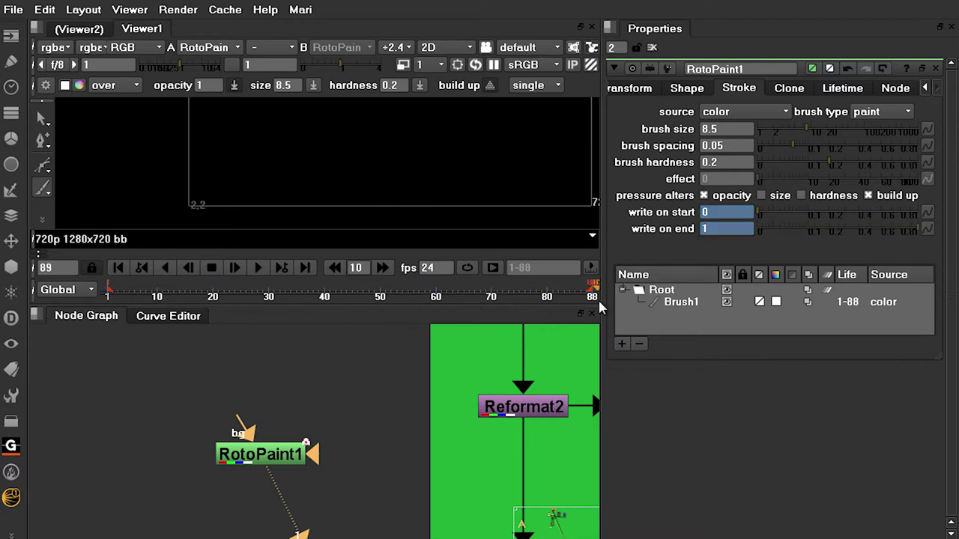
click(257, 267)
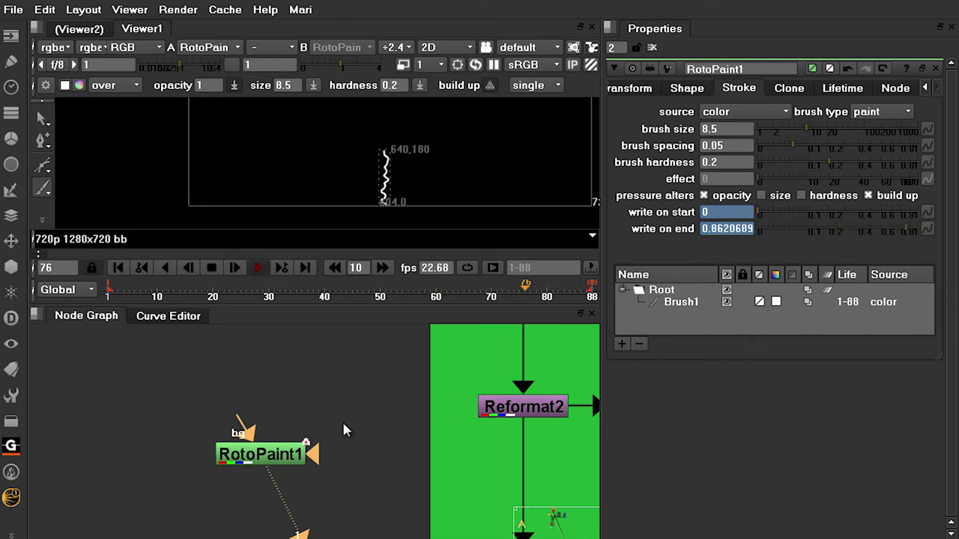
click(257, 267)
drag(251, 295, 408, 305)
drag(500, 298, 591, 298)
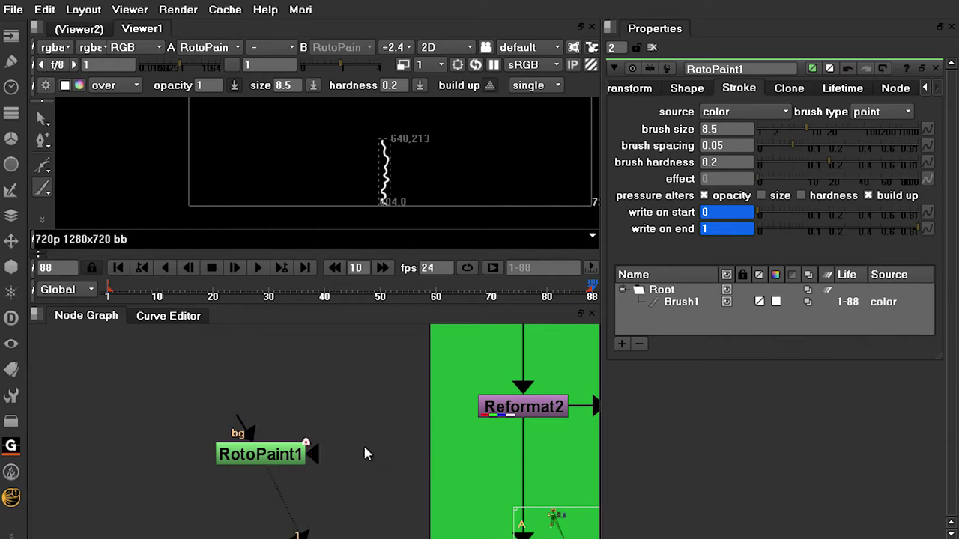
Add a FrameBlend node below RotoPaint1 to soften the growing tip of the stroke.
middle_drag(328, 448, 330, 422)
scroll(444, 168, up, 2)
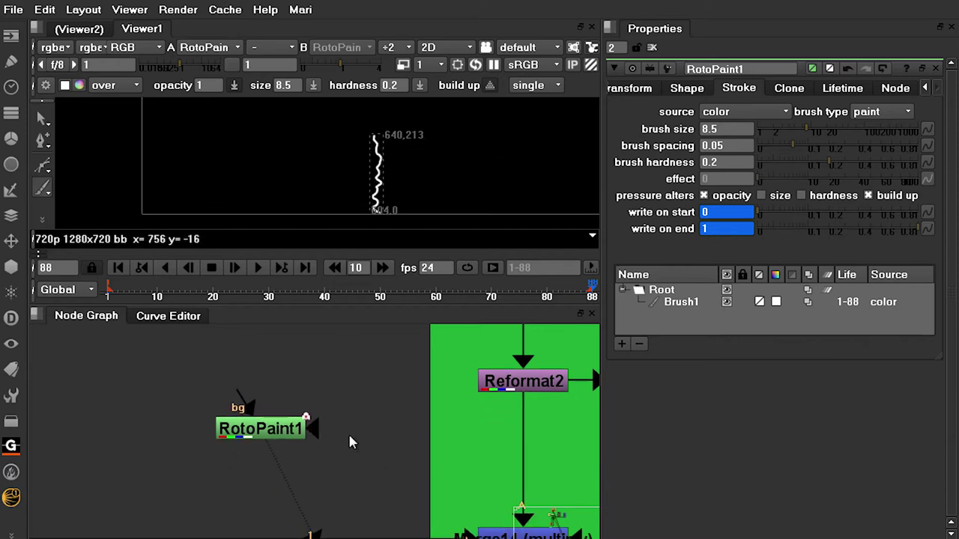
middle_drag(273, 432, 298, 397)
click(298, 397)
text(nframe)
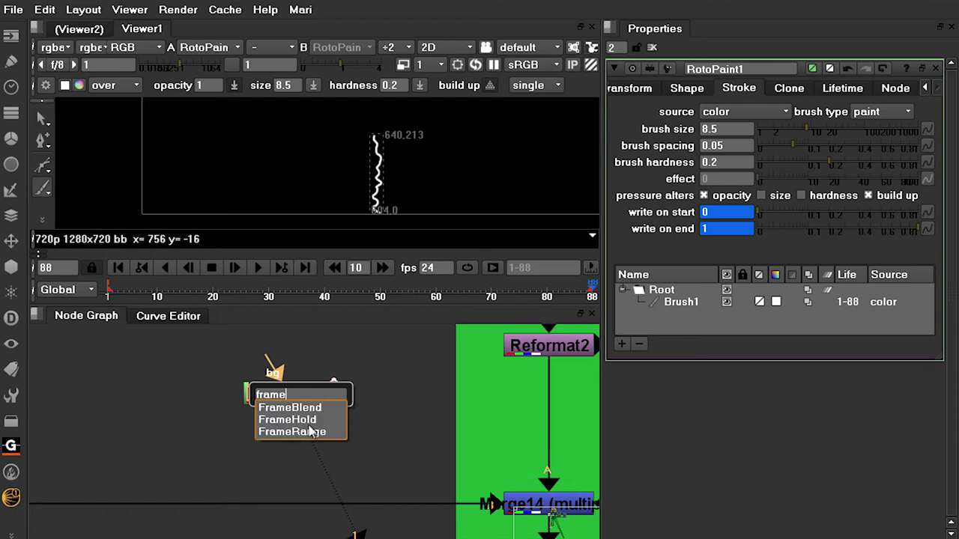
key(Escape)
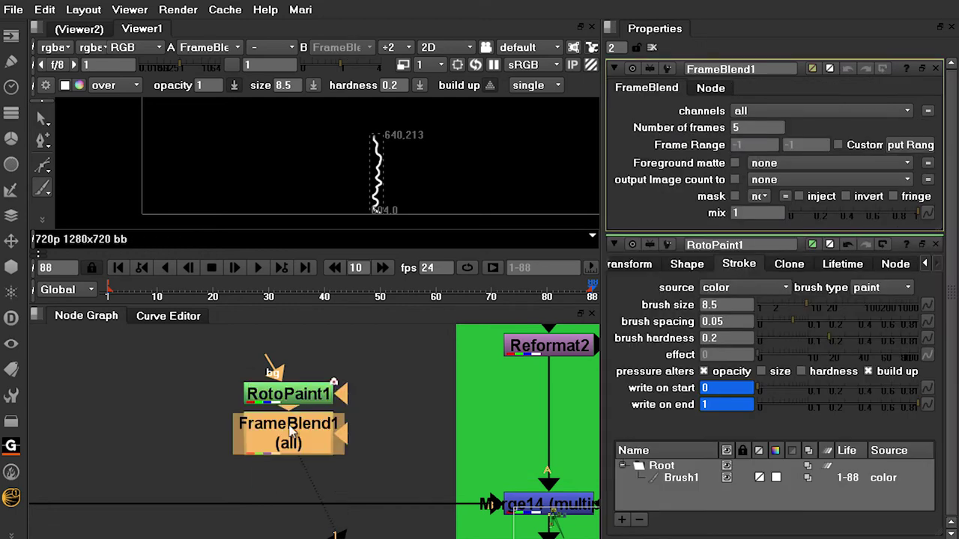
Scrub to frame 34 and inspect the blended tip of the stroke up close.
drag(118, 291, 291, 291)
scroll(377, 199, up, 5)
scroll(377, 199, up, 1)
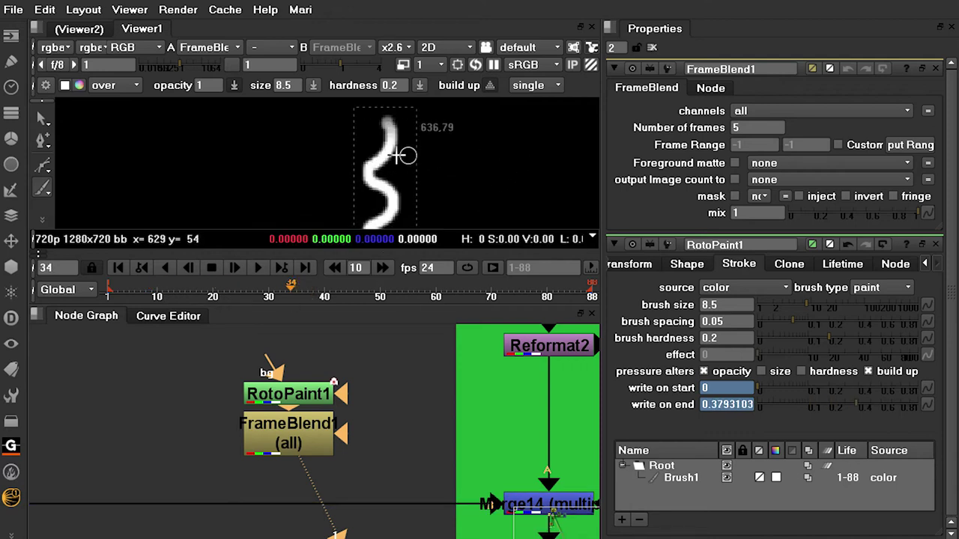
scroll(483, 167, down, 4)
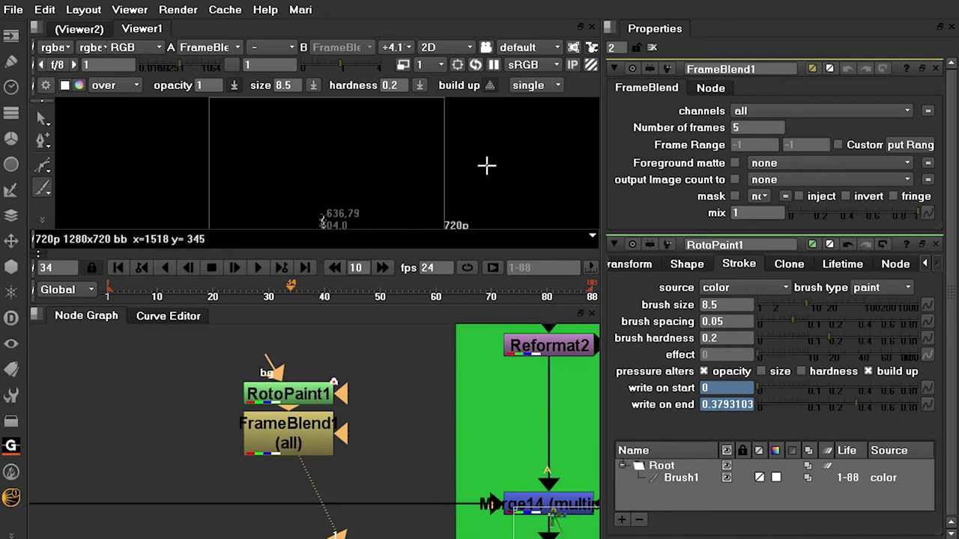
scroll(400, 160, up, 3)
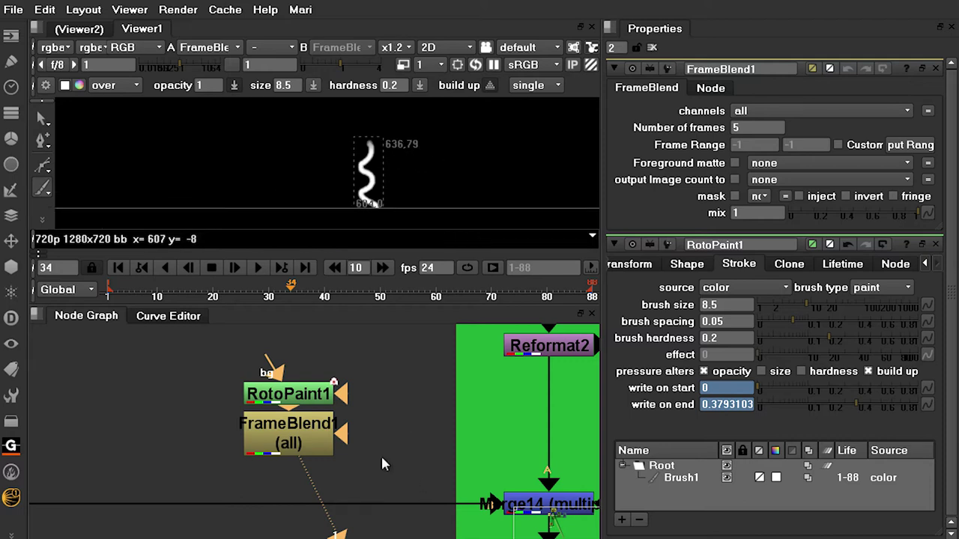
Set FrameBlend1's number of frames to 10.
click(290, 444)
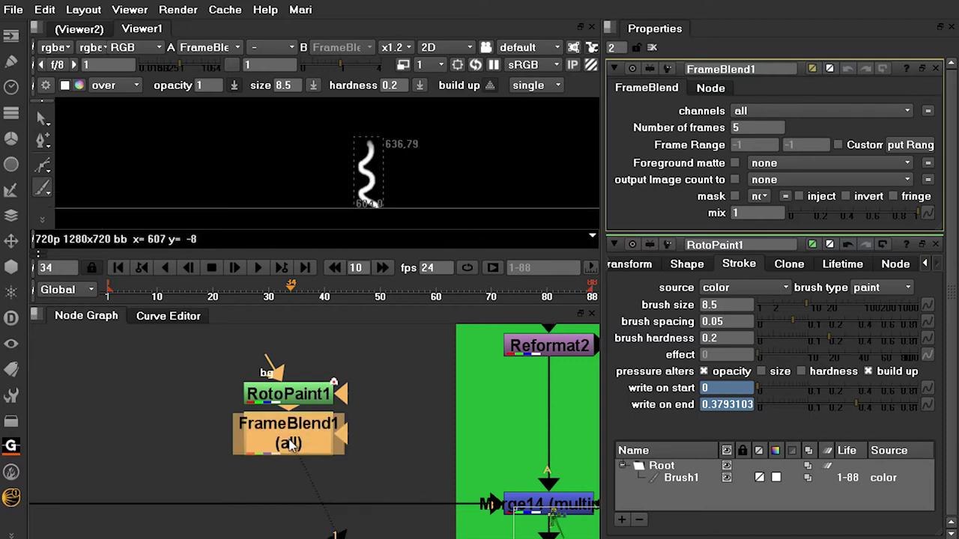
double_click(774, 128)
text(10)
key(Return)
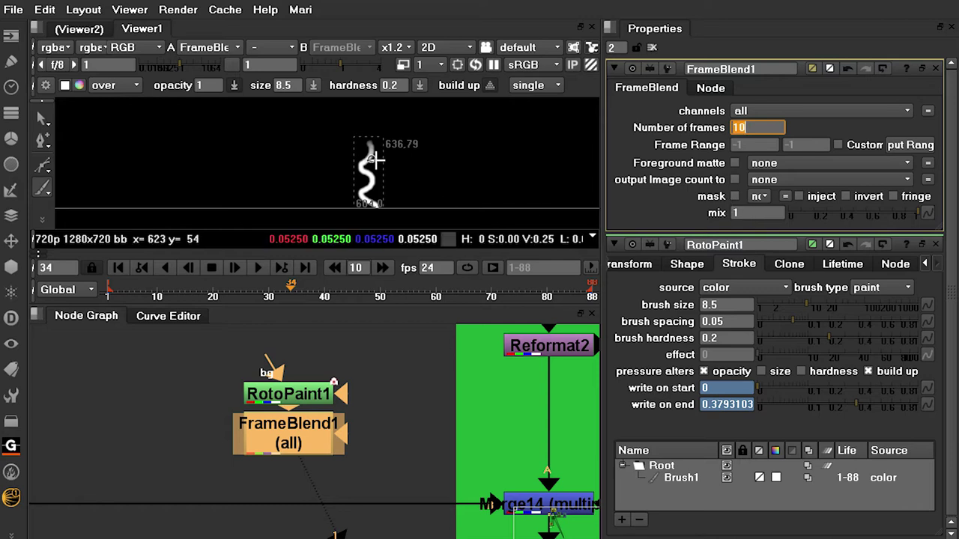
Play the blended stroke animation from frame 1 and stop it at frame 57.
drag(207, 294, 108, 294)
click(257, 268)
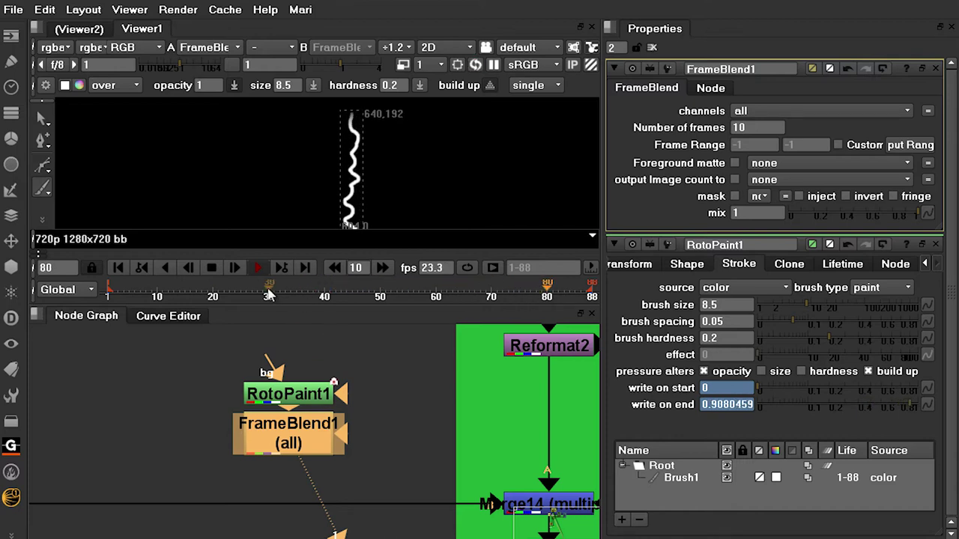
click(213, 268)
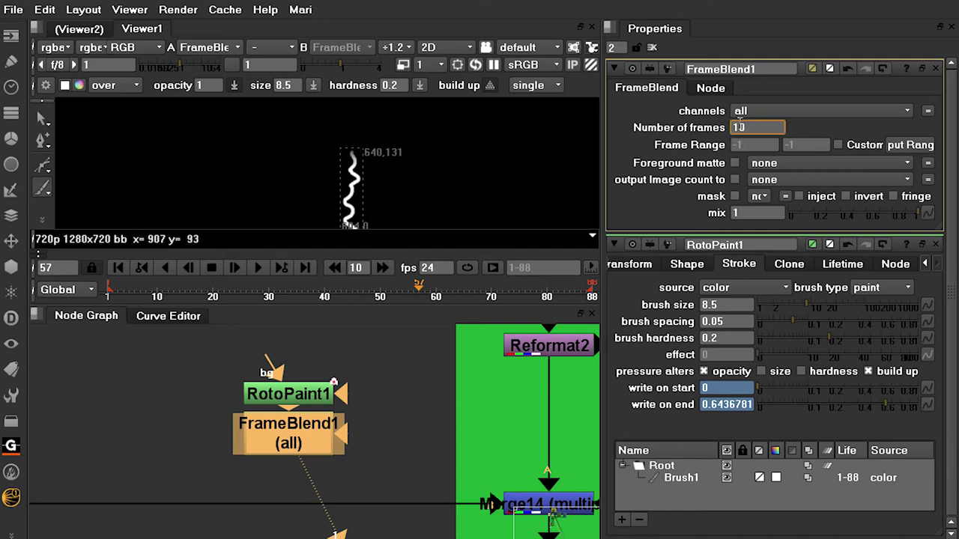
click(423, 393)
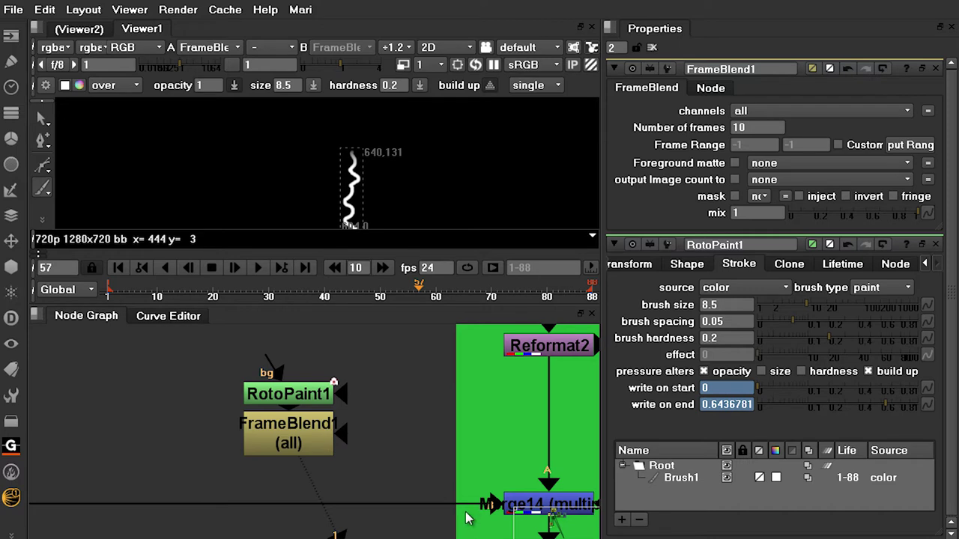
Go back to frame 1 and scrub through the first 20 frames to examine how the stroke begins.
drag(135, 292, 107, 294)
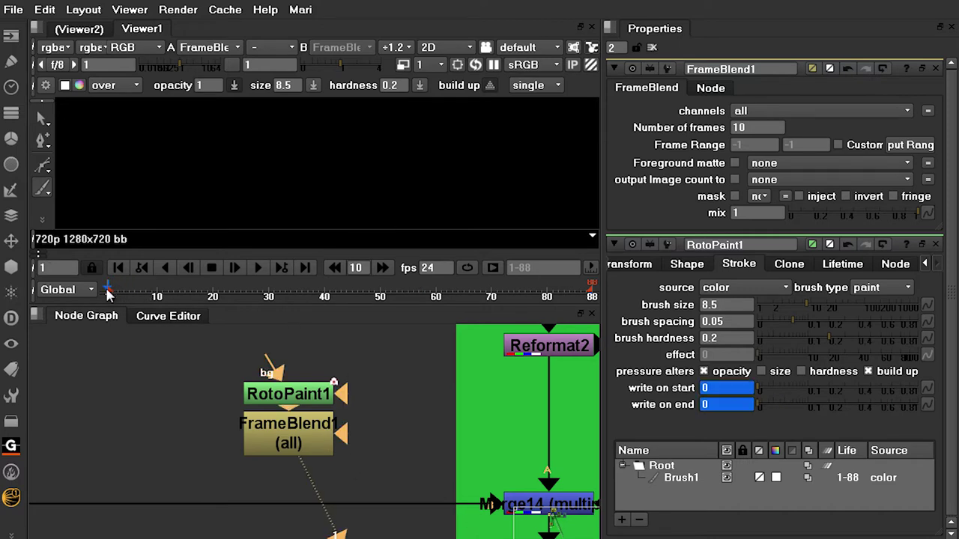
scroll(368, 224, up, 5)
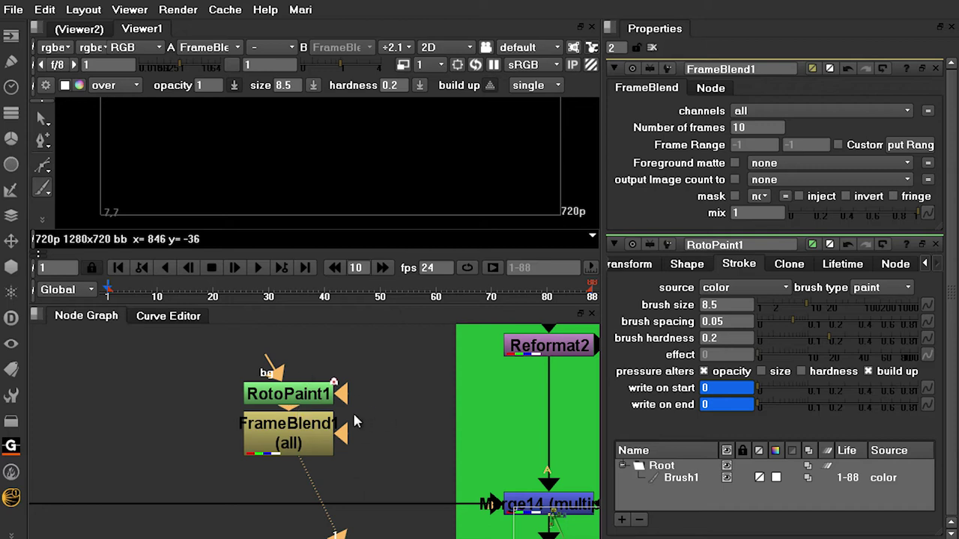
click(234, 269)
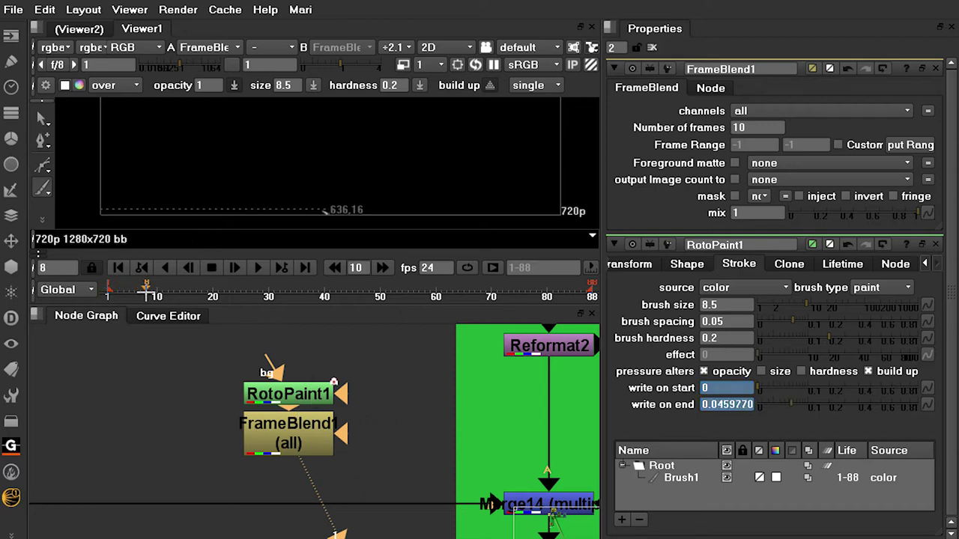
click(206, 298)
drag(206, 298, 212, 298)
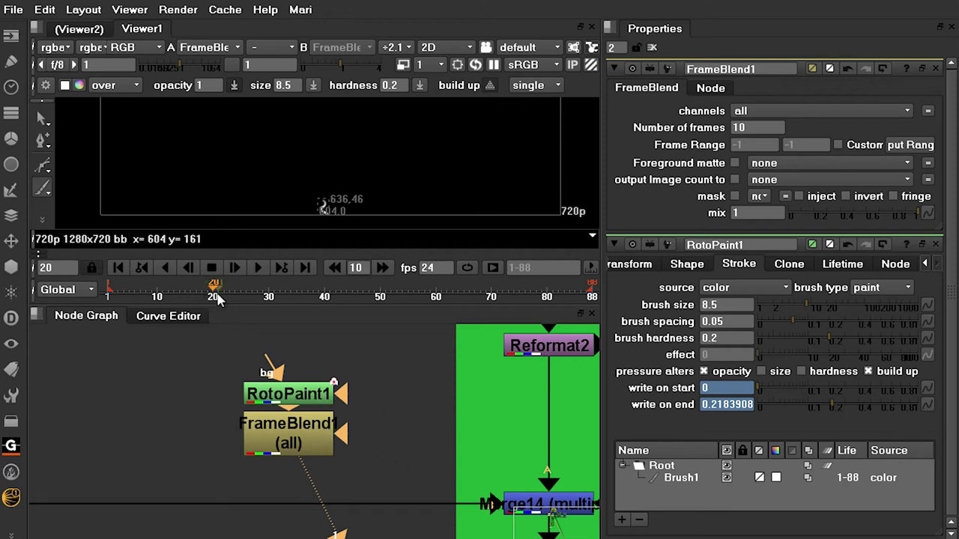
drag(213, 294, 202, 294)
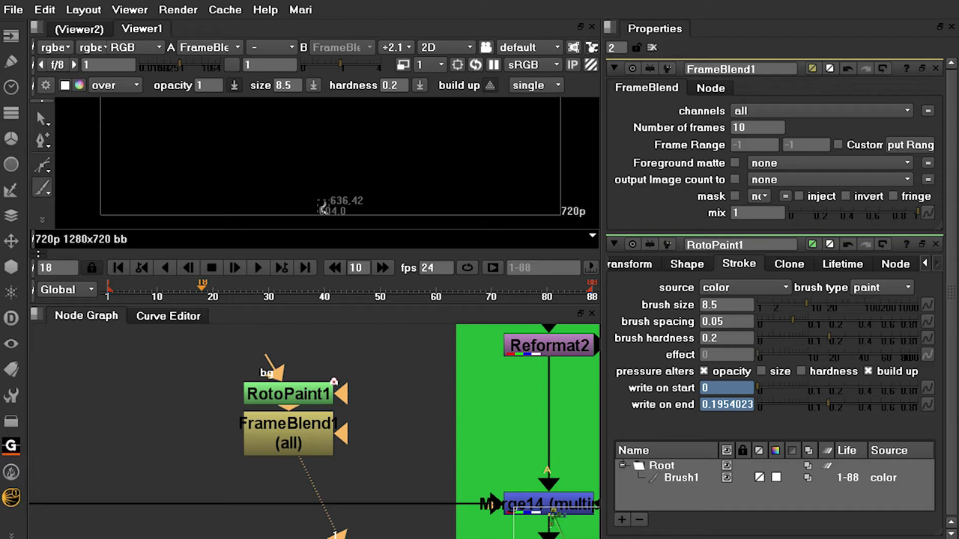
Raise RotoPaint1's write on end to 0.1 at frame 1 and check the stroke up to frame 17.
double_click(303, 397)
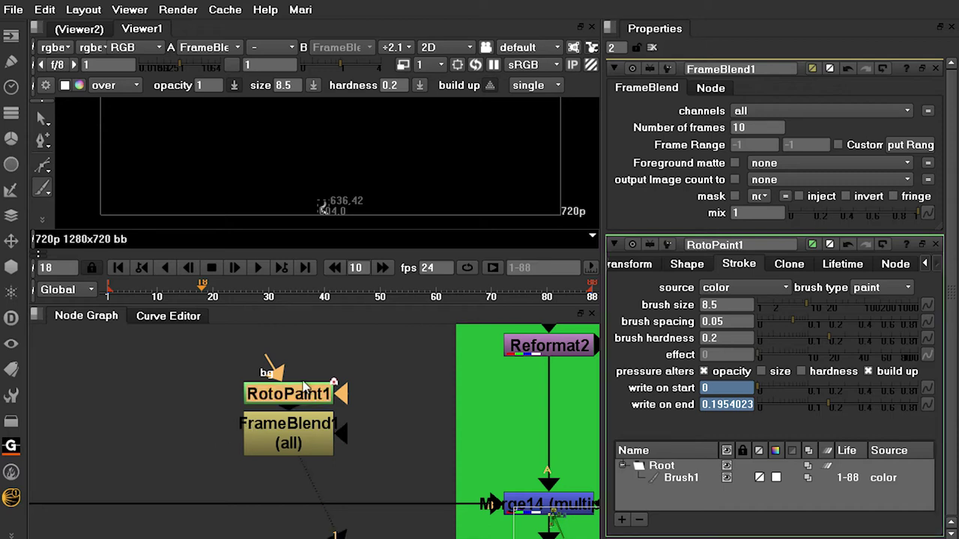
drag(187, 304, 109, 300)
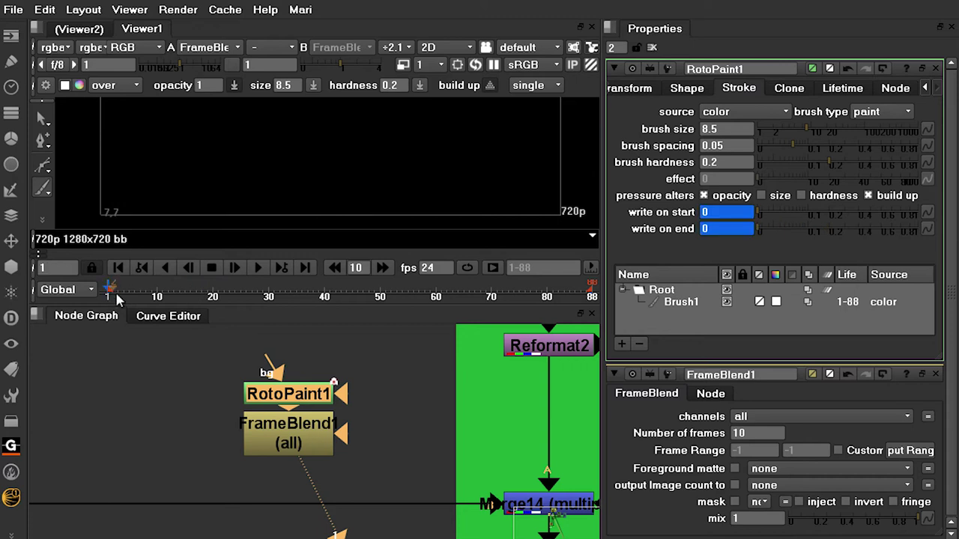
click(277, 439)
mouse_move(770, 225)
mouse_down()
mouse_move(847, 228)
mouse_move(792, 234)
mouse_up()
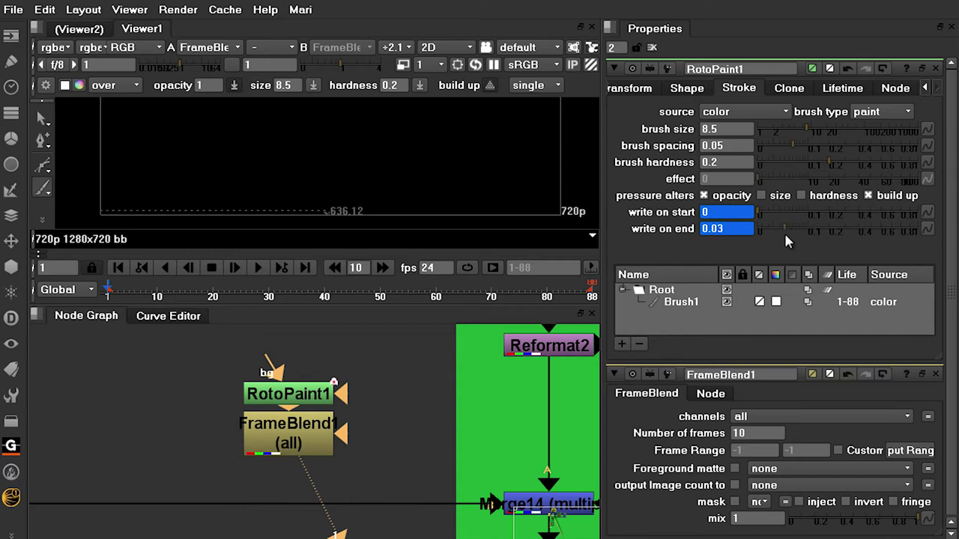
drag(788, 227, 836, 226)
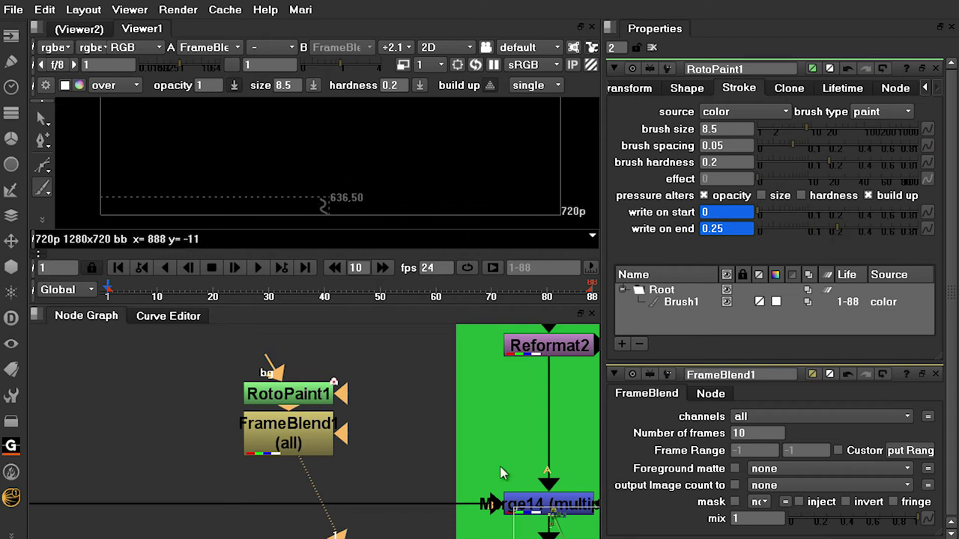
mouse_move(871, 229)
mouse_down()
mouse_move(780, 230)
mouse_move(824, 234)
mouse_move(808, 234)
mouse_up()
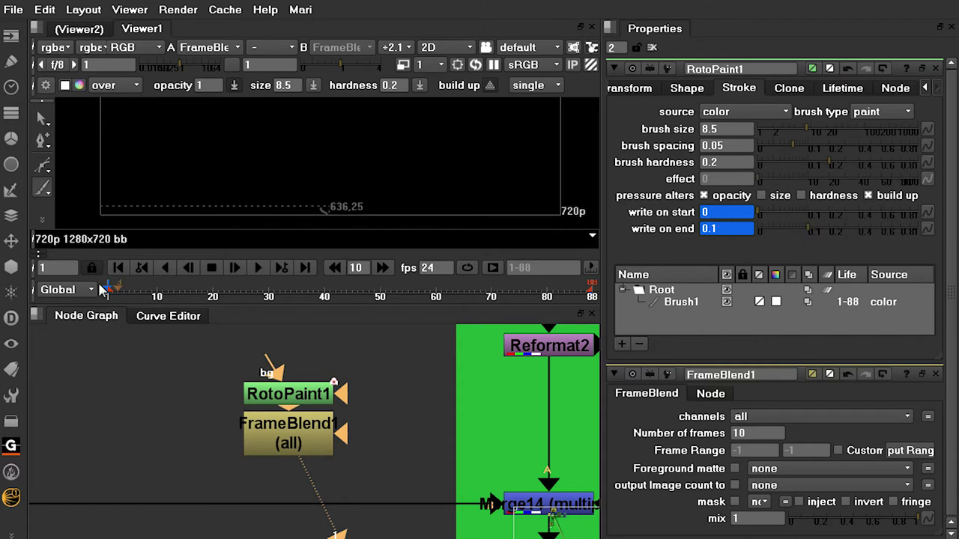
mouse_move(111, 292)
mouse_down()
mouse_move(238, 294)
mouse_move(196, 296)
mouse_up()
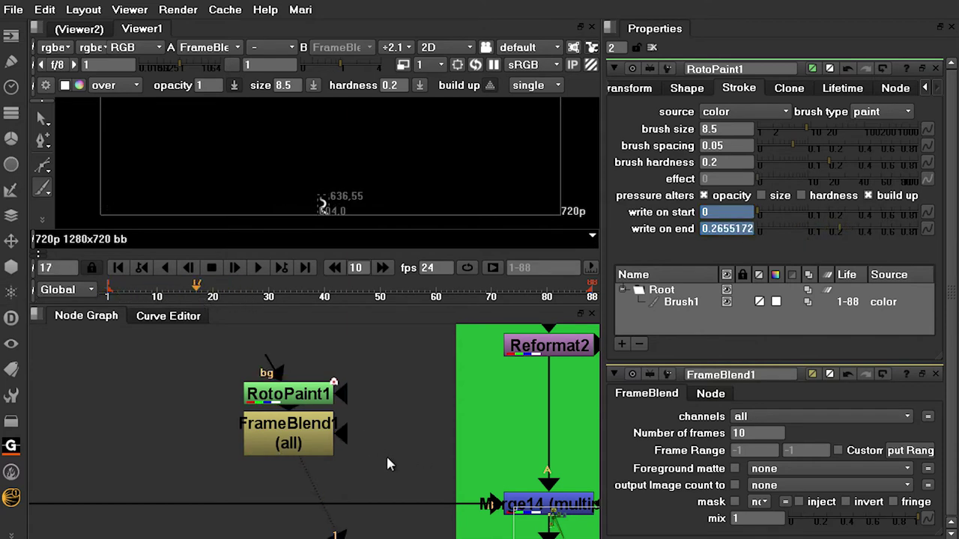
Add an Erode (filter) node below FrameBlend1.
middle_drag(387, 459, 395, 402)
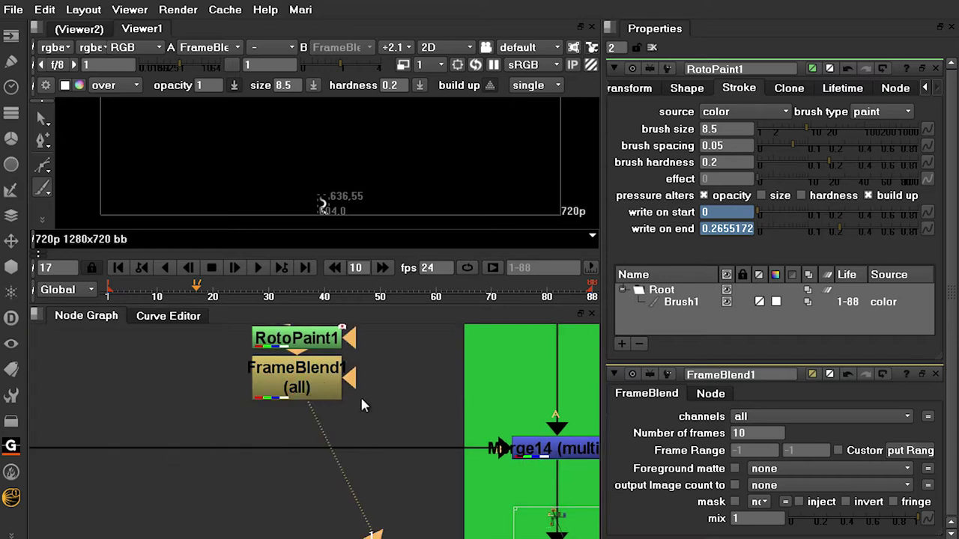
key(Tab)
text(er)
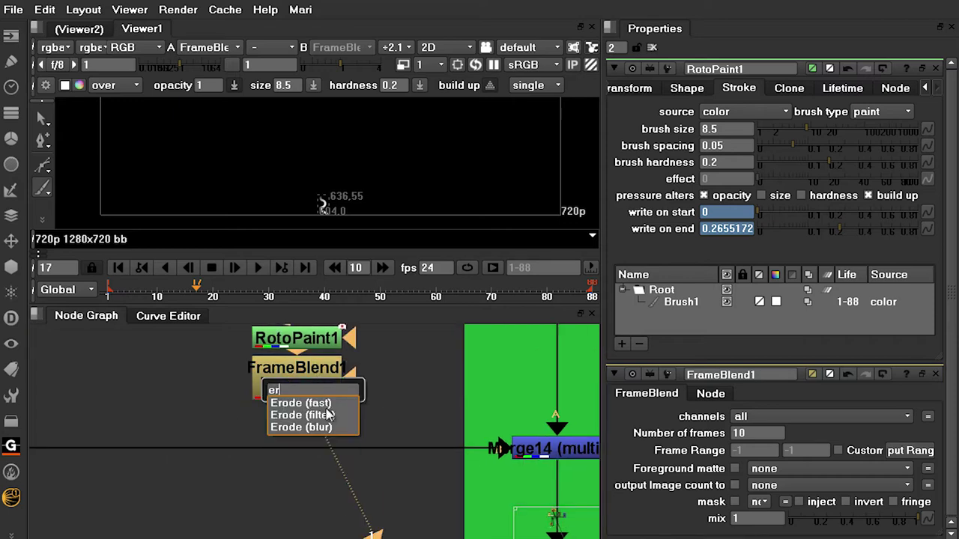
click(327, 415)
drag(284, 449, 297, 382)
Enlarge the node graph and move RotoPaint1, FrameBlend1 and FilterErode1 together beside the paint animation backdrop.
key(space)
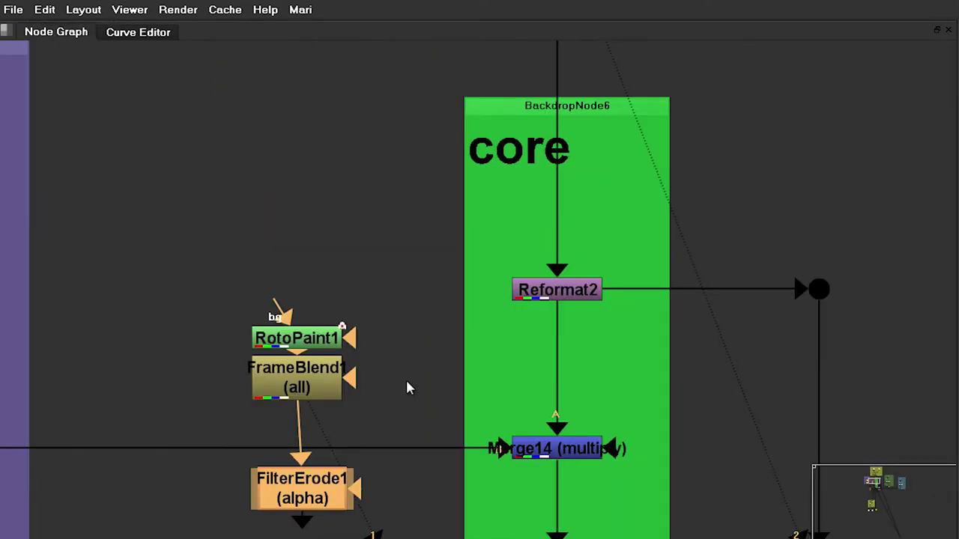
scroll(407, 383, down, 2)
drag(724, 271, 496, 477)
drag(613, 324, 62, 279)
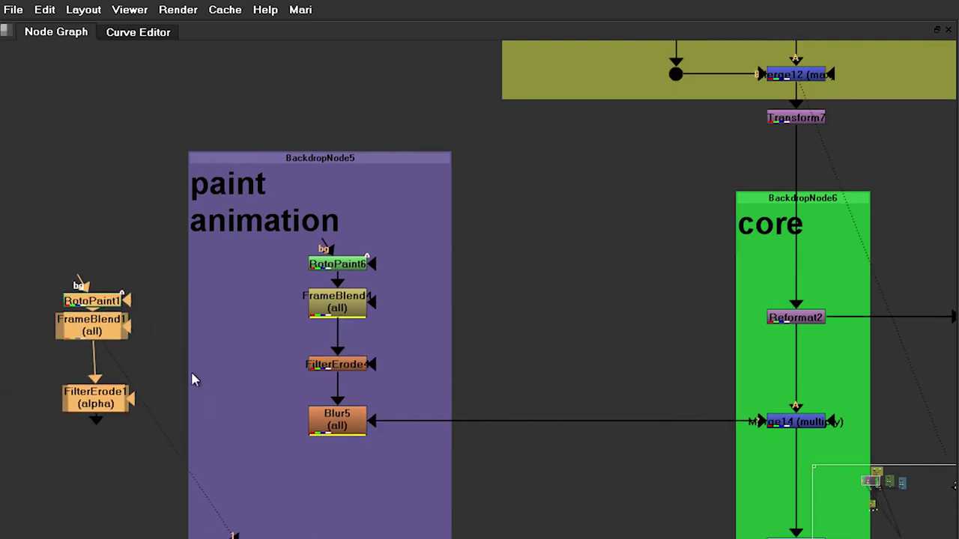
Restore the full layout and display FilterErode1's output in the viewer with the node selected.
key(space)
scroll(360, 196, up, 4)
click(154, 448)
drag(153, 448, 154, 450)
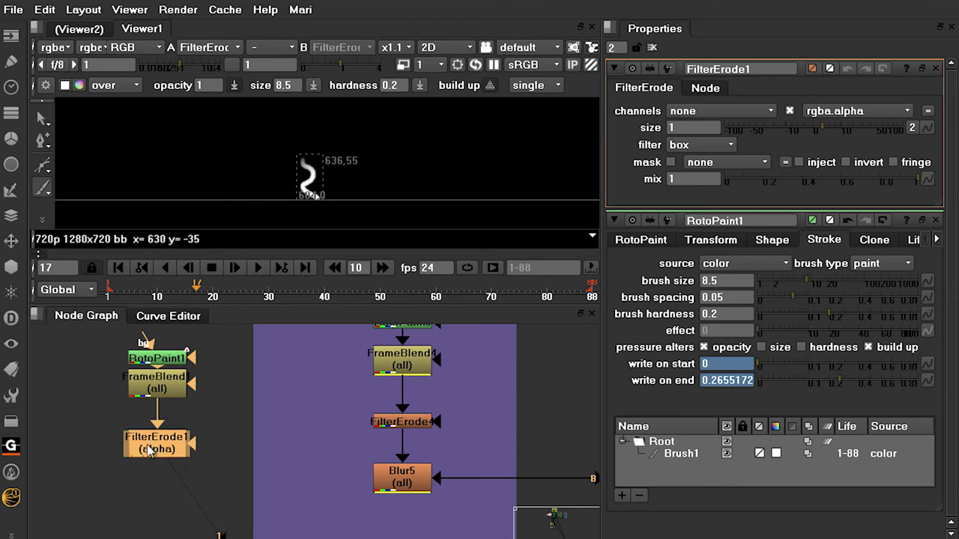
Close RotoPaint1's properties, split FilterErode1's size into separate width and height, and set the width to -4.
click(935, 220)
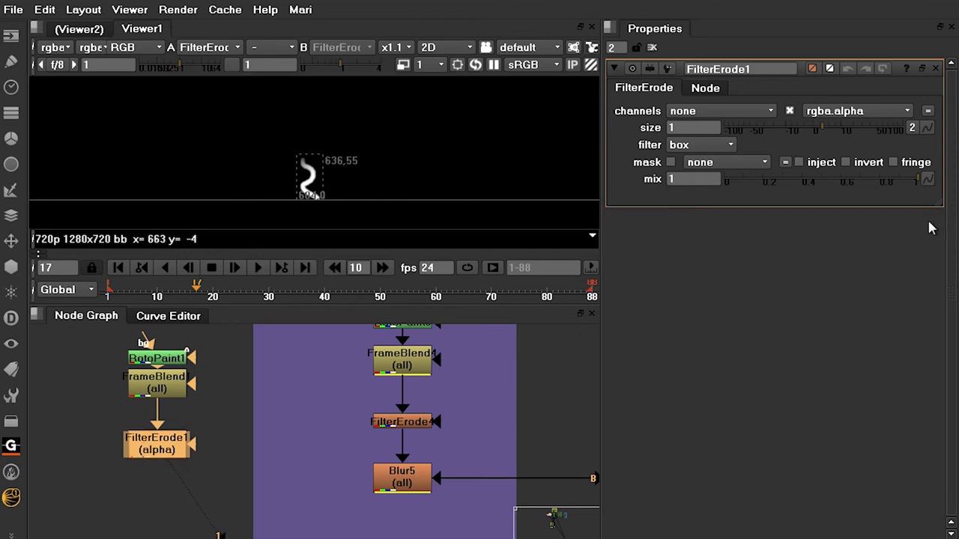
click(911, 129)
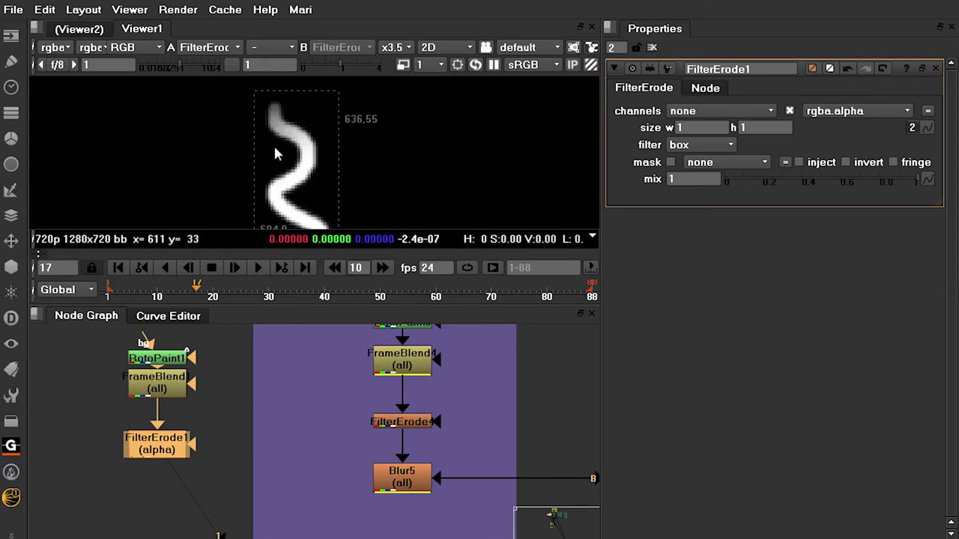
click(683, 129)
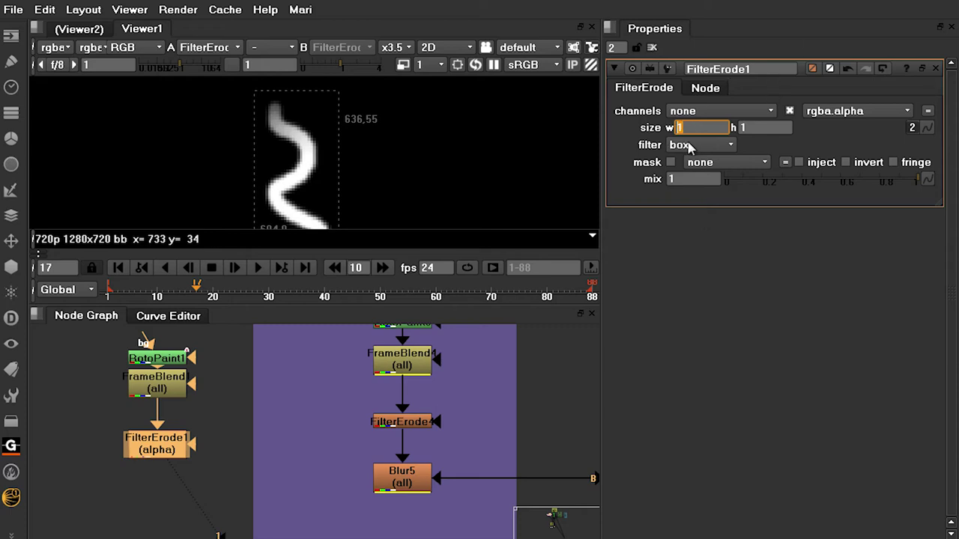
key(Return)
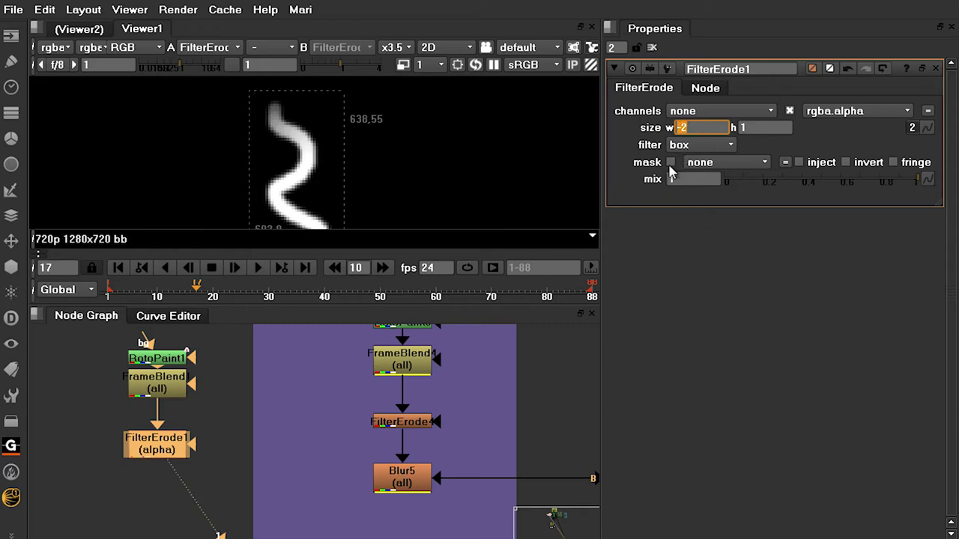
click(696, 128)
key(Down)
key(Down)
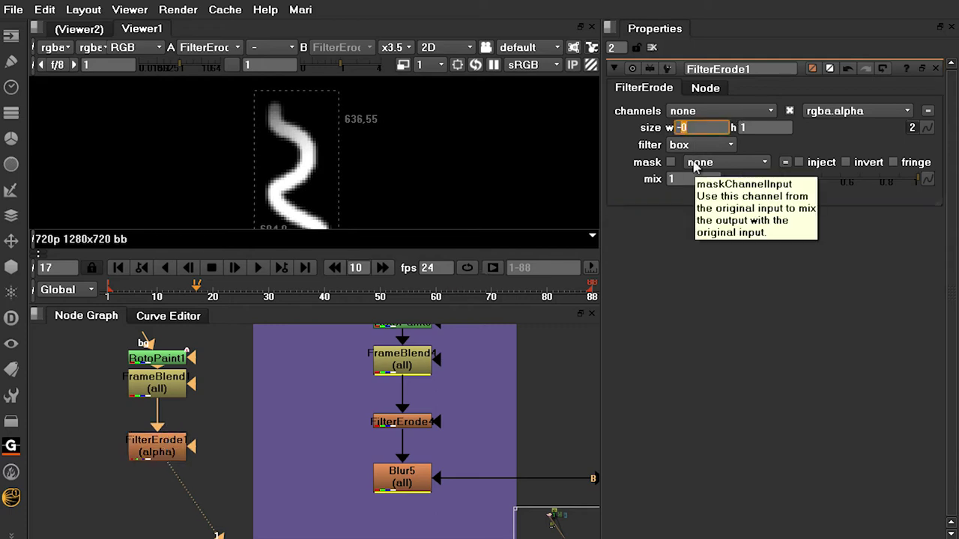
Set FilterErode1's channels to rgba and inspect the stroke's horizontal widening in the viewer.
click(719, 114)
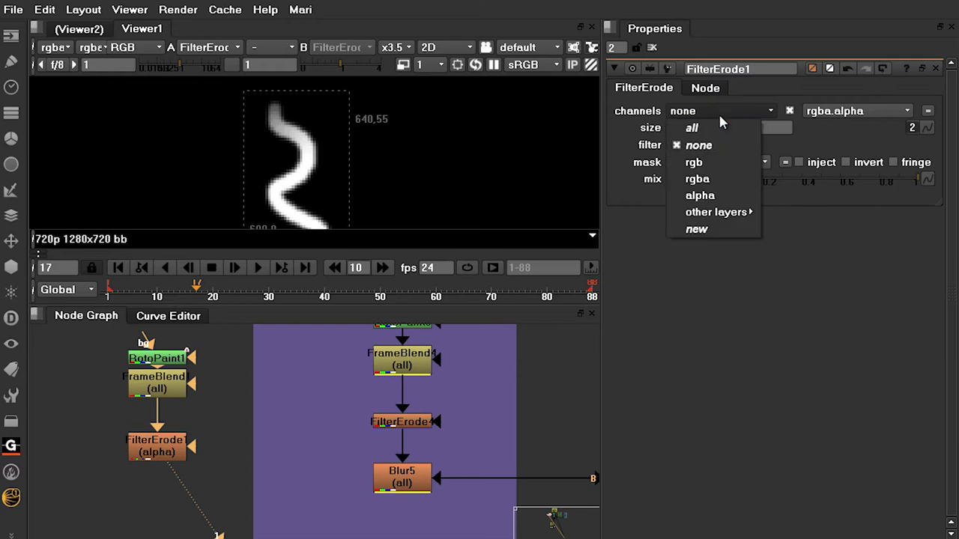
click(710, 183)
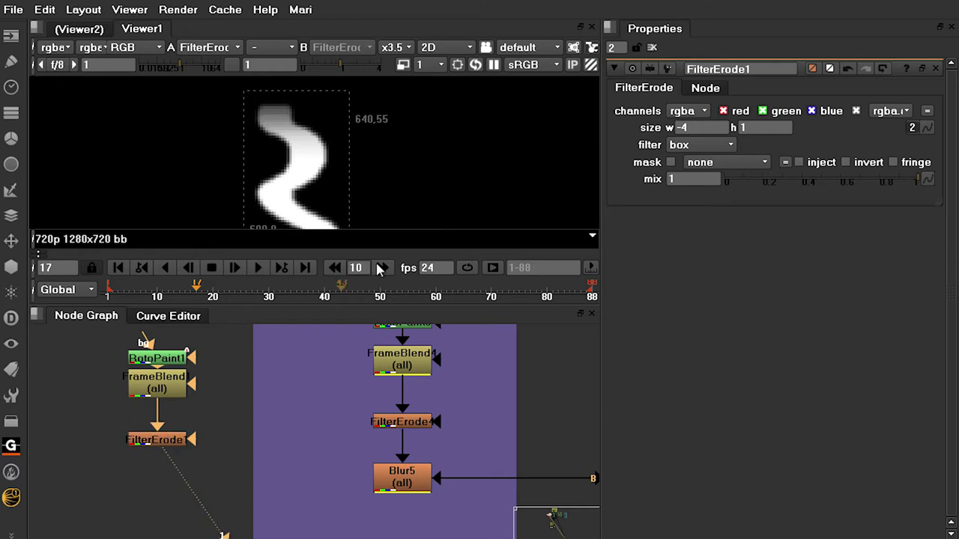
click(684, 128)
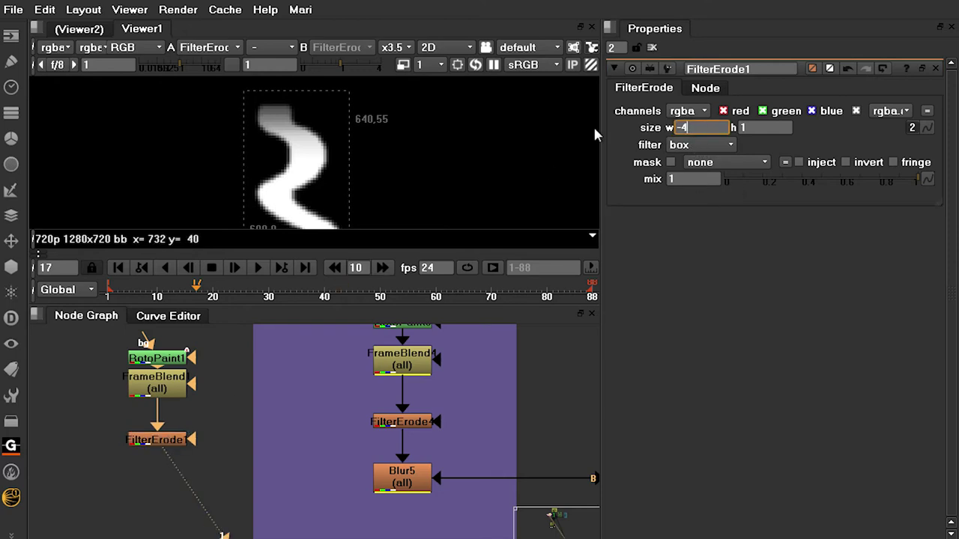
click(657, 352)
scroll(373, 182, down, 2)
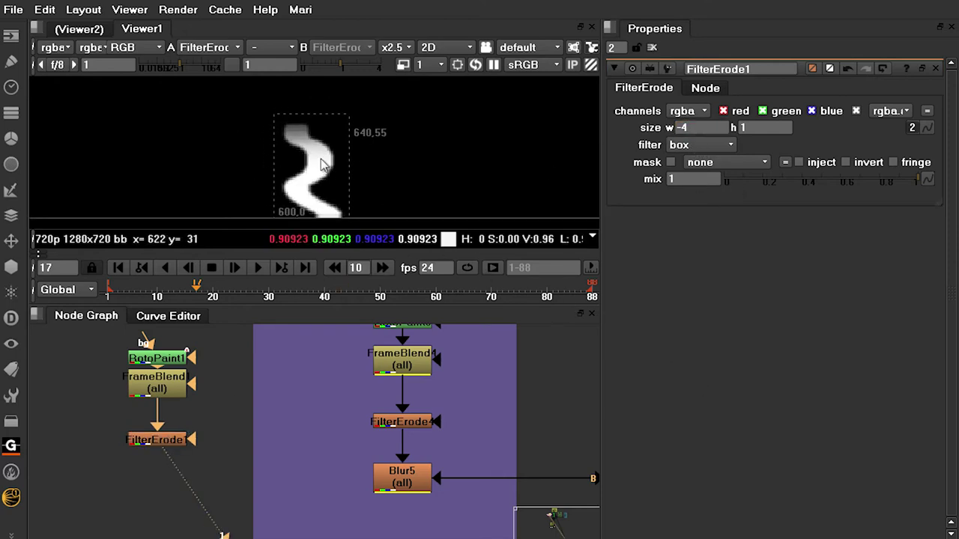
scroll(405, 158, up, 2)
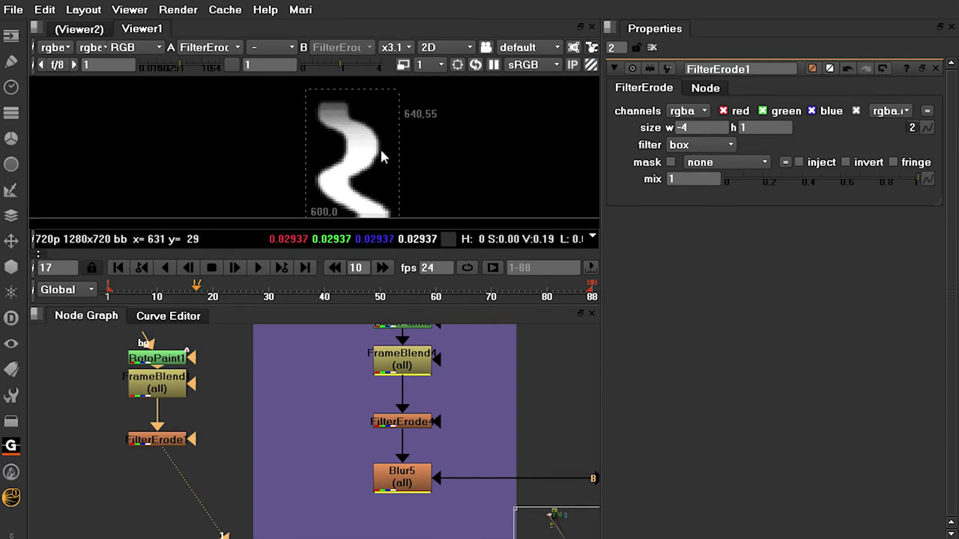
click(743, 128)
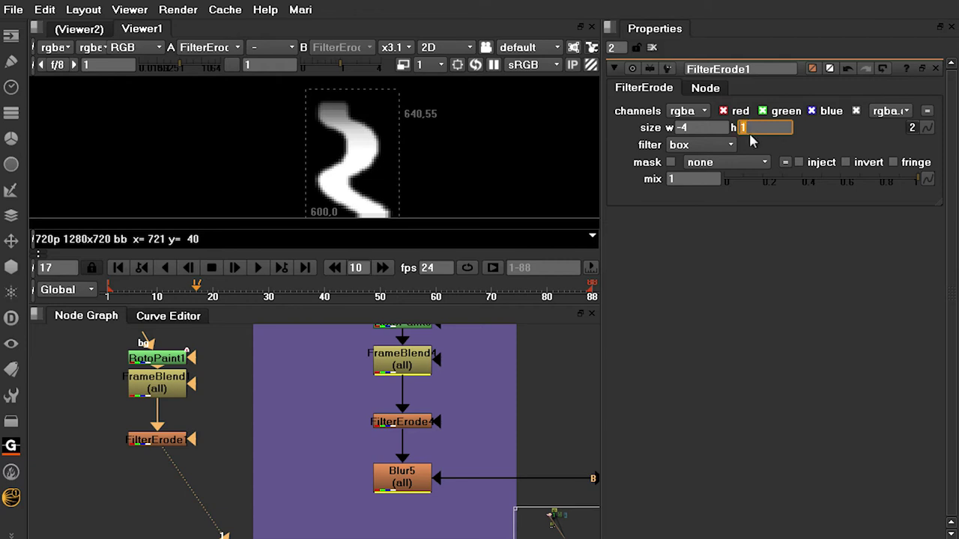
click(737, 366)
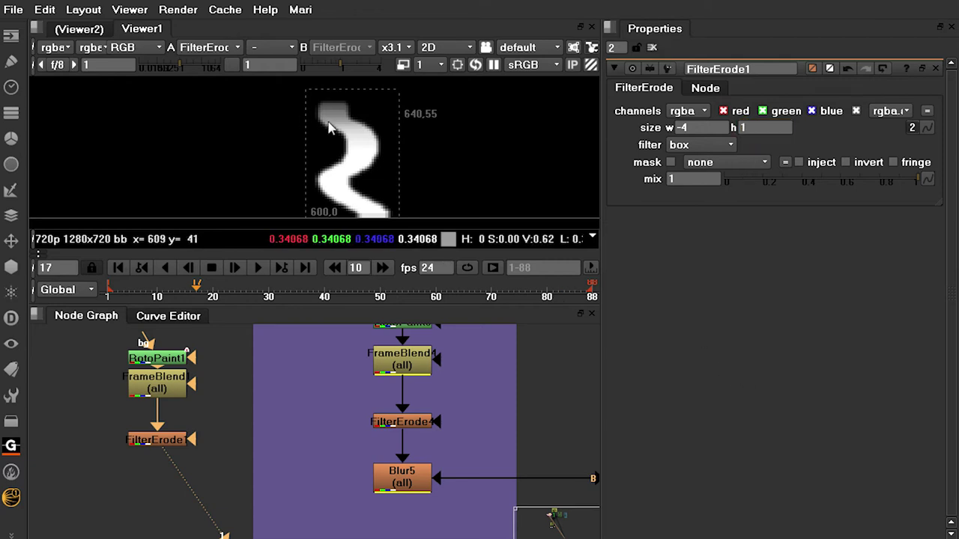
scroll(354, 149, down, 3)
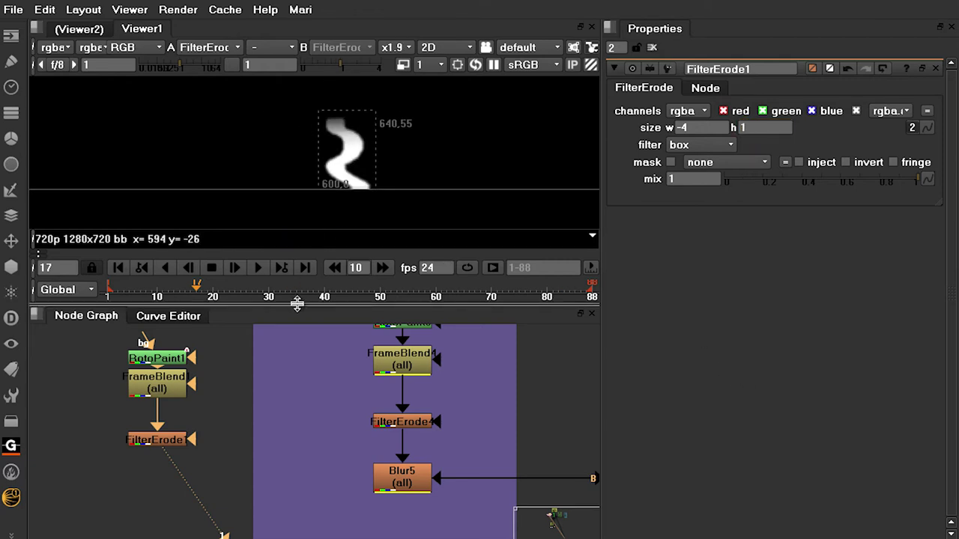
Add a Blur node below FilterErode1 and set its size to 4.6.
middle_drag(258, 440, 265, 434)
click(171, 438)
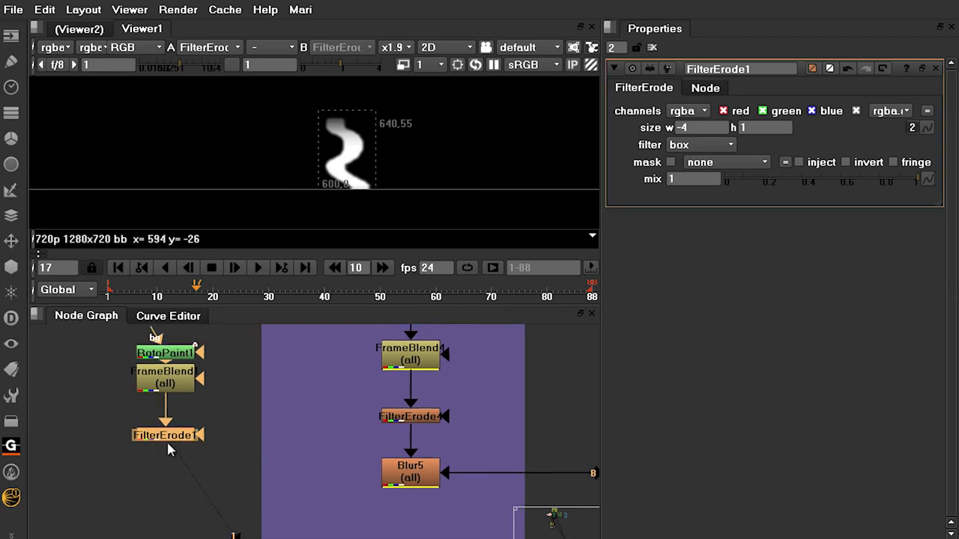
key(b)
drag(728, 128, 761, 143)
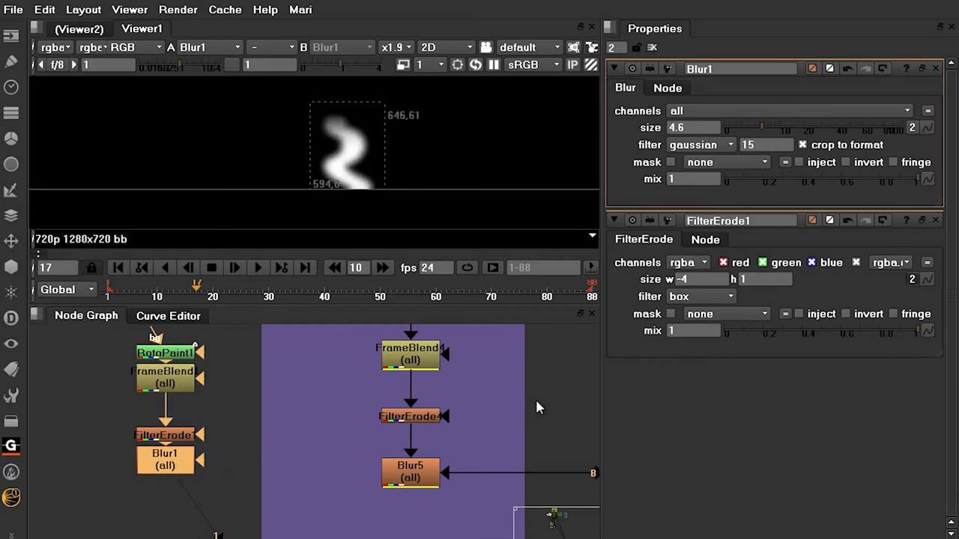
Open the properties of Blur5 in the paint animation backdrop and display its output in the viewer.
key(space)
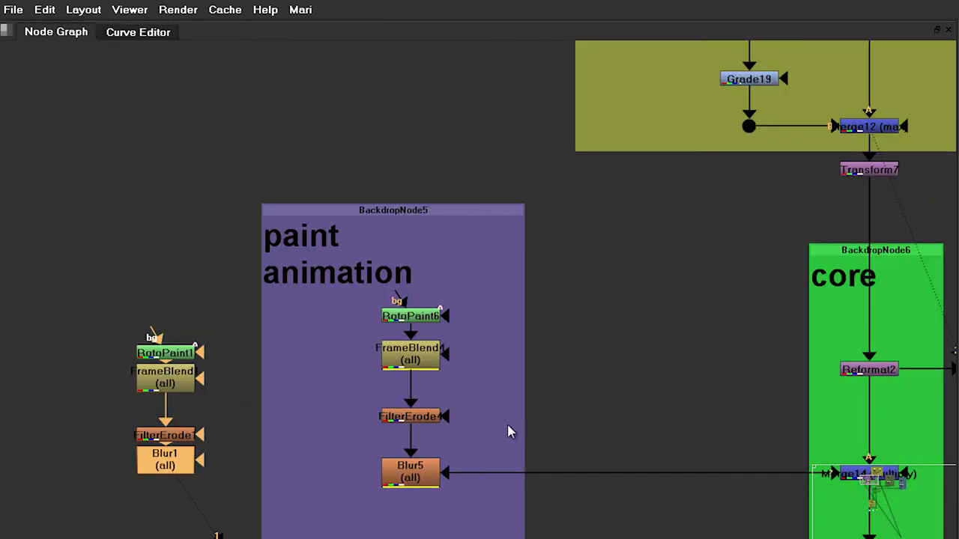
middle_drag(510, 432, 458, 427)
key(space)
double_click(350, 475)
key(1)
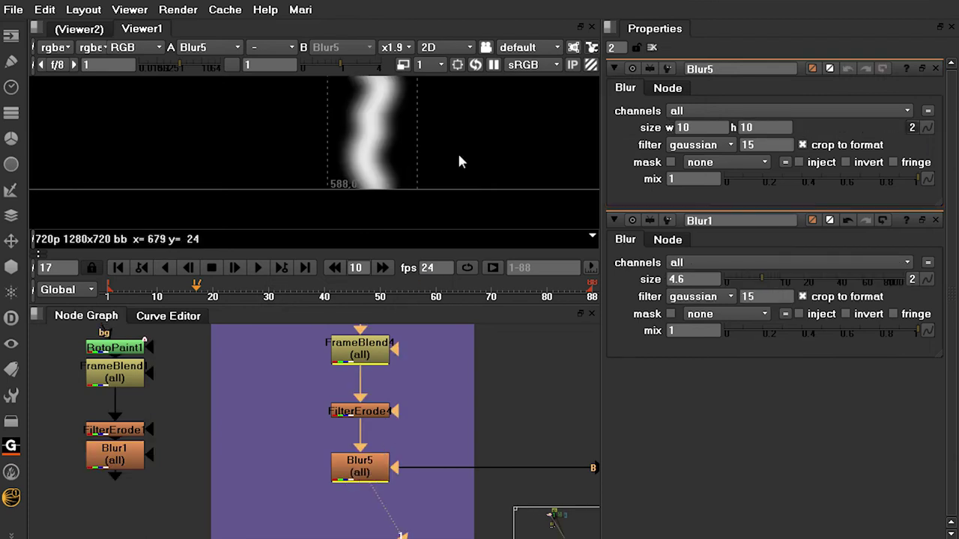
Play Blur5's paint animation from the start of the timeline and stop at frame 72.
scroll(464, 192, down, 2)
middle_drag(373, 183, 391, 170)
drag(140, 293, 107, 293)
click(257, 269)
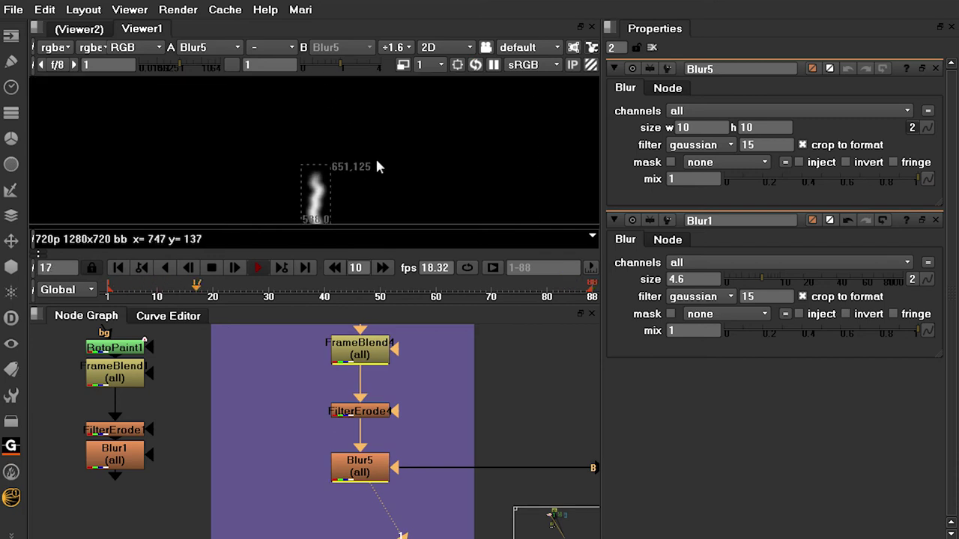
scroll(383, 165, down, 2)
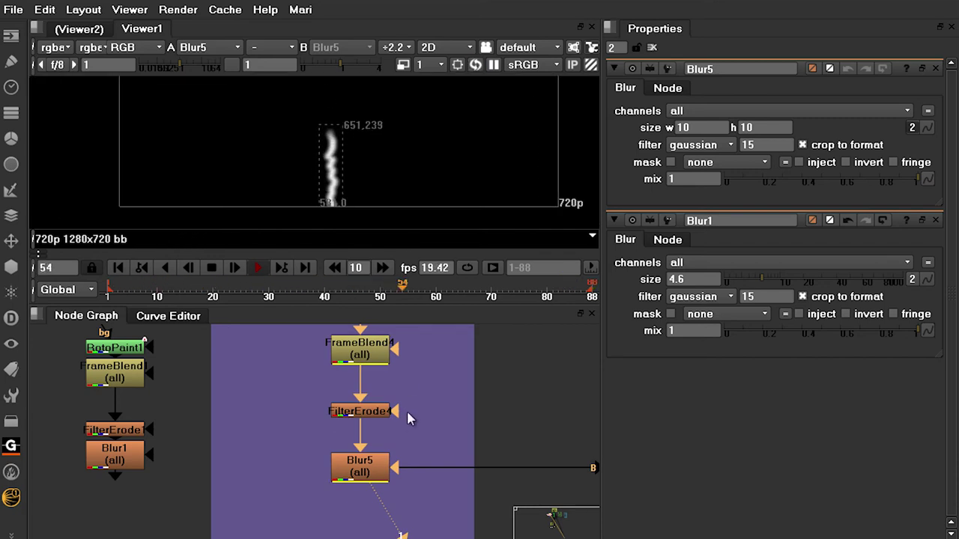
click(213, 269)
Open RotoPaint6's properties, bring its full brush list into view, and display its output in the viewer.
middle_drag(426, 387, 387, 432)
key(ctrl+z)
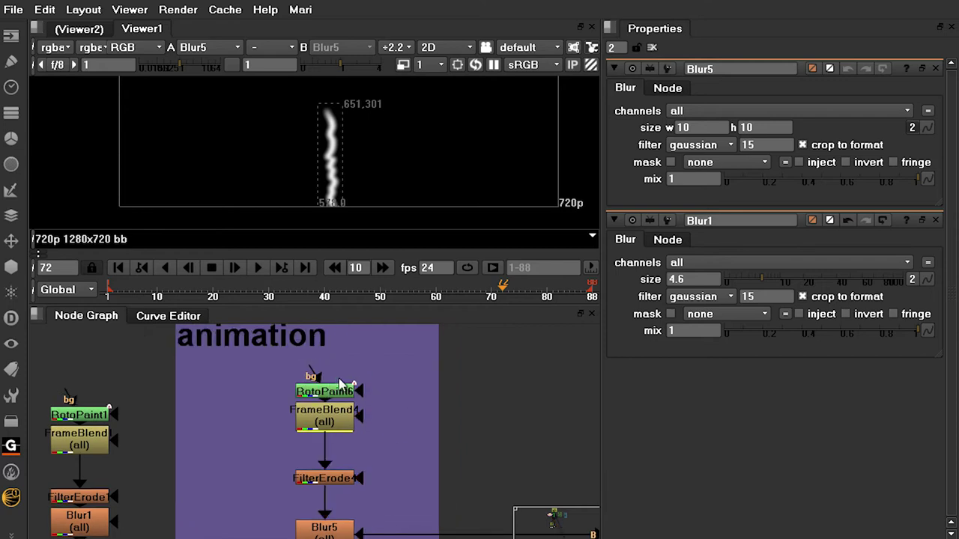
key(ctrl+y)
double_click(327, 384)
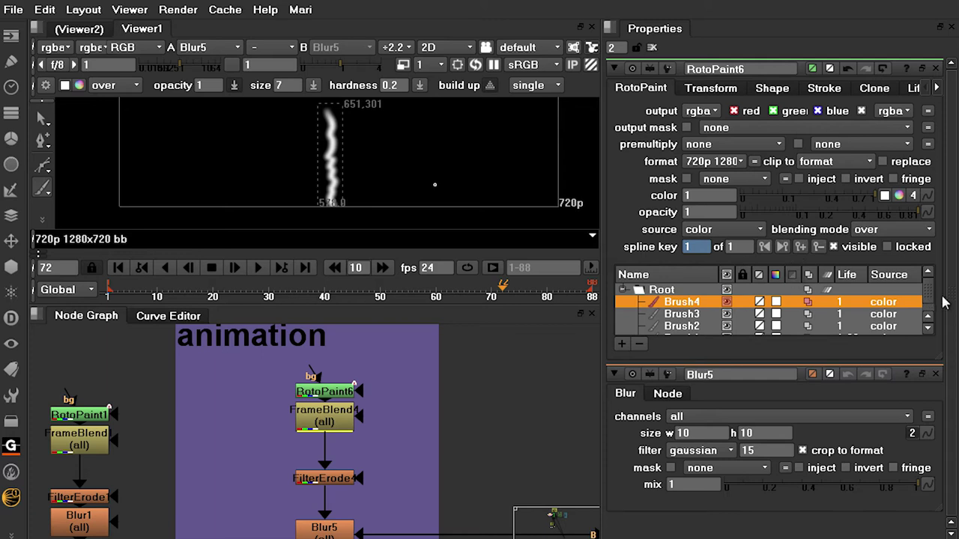
click(929, 300)
key(1)
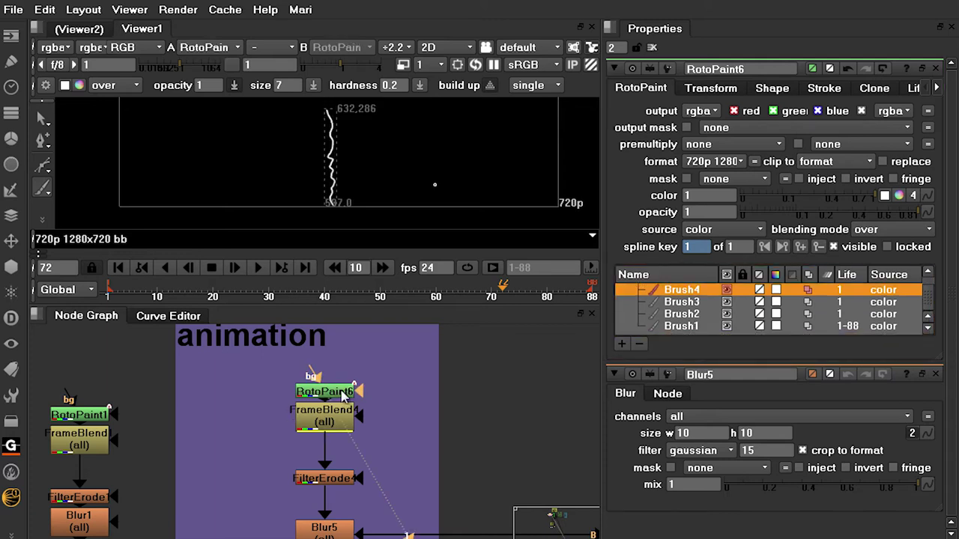
Select Brush1 in RotoPaint6 and examine its stroke write on settings at frame 1.
mouse_move(146, 279)
mouse_down()
mouse_move(361, 300)
mouse_move(463, 322)
mouse_up()
click(692, 328)
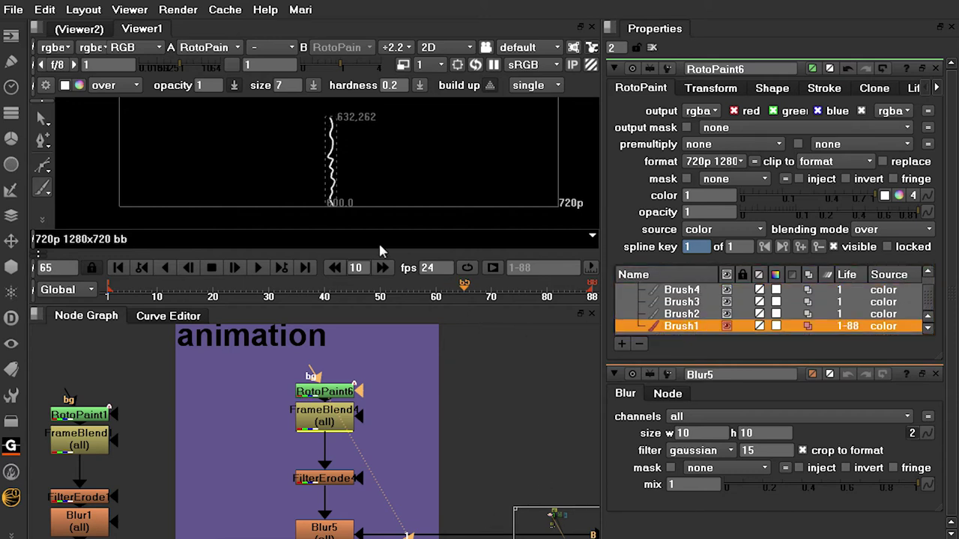
click(824, 90)
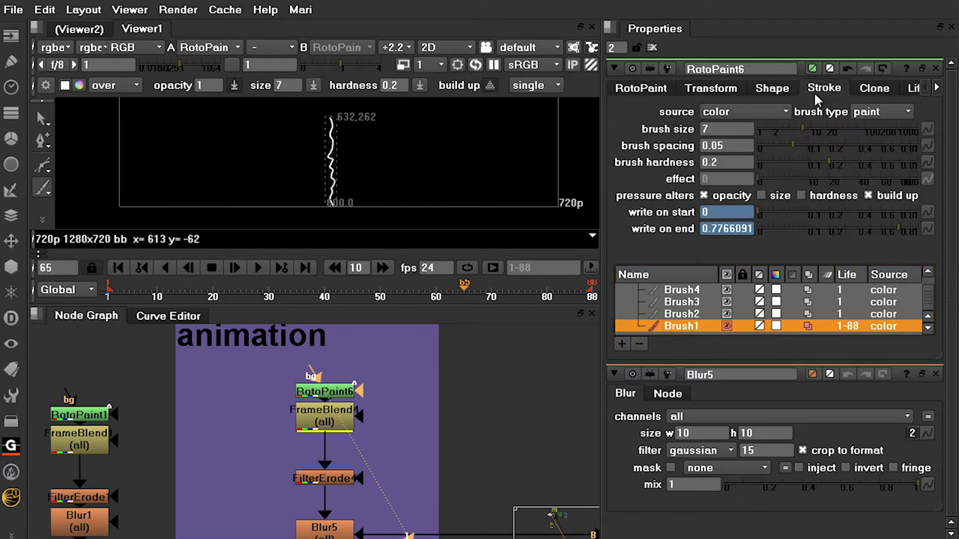
drag(117, 290, 111, 297)
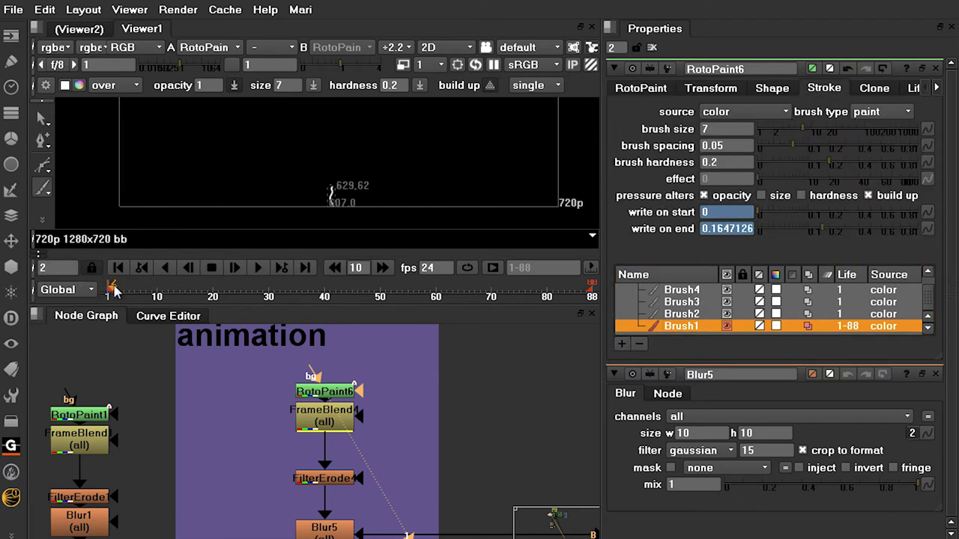
key(Left)
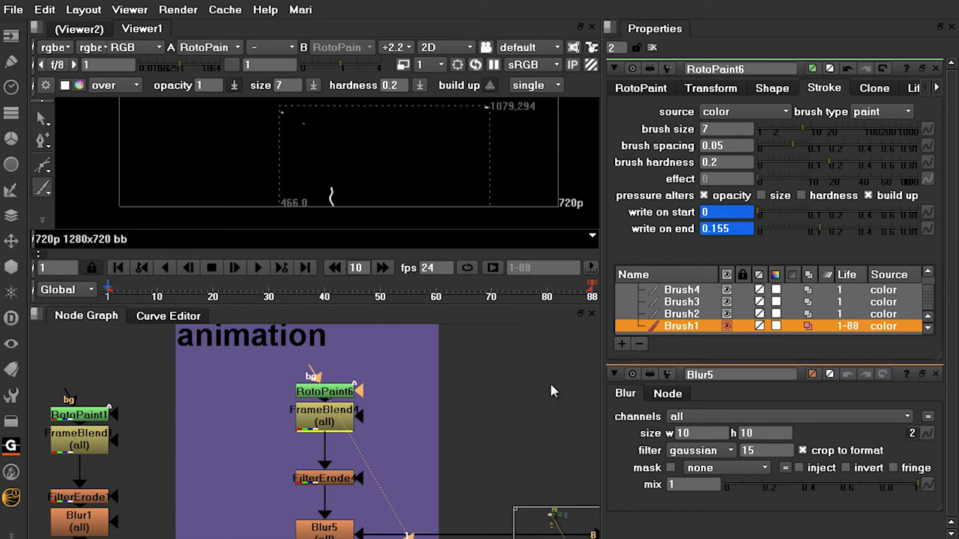
Display Blur5's output again and scrub to frame 20 to check the blurred stroke.
middle_drag(322, 489, 328, 433)
click(343, 481)
key(1)
scroll(379, 197, up, 2)
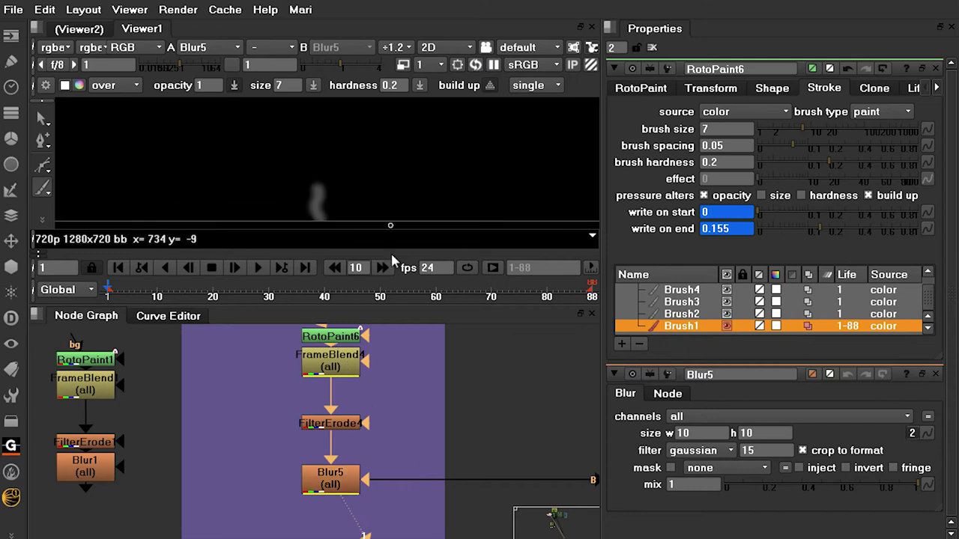
click(165, 294)
drag(166, 293, 212, 294)
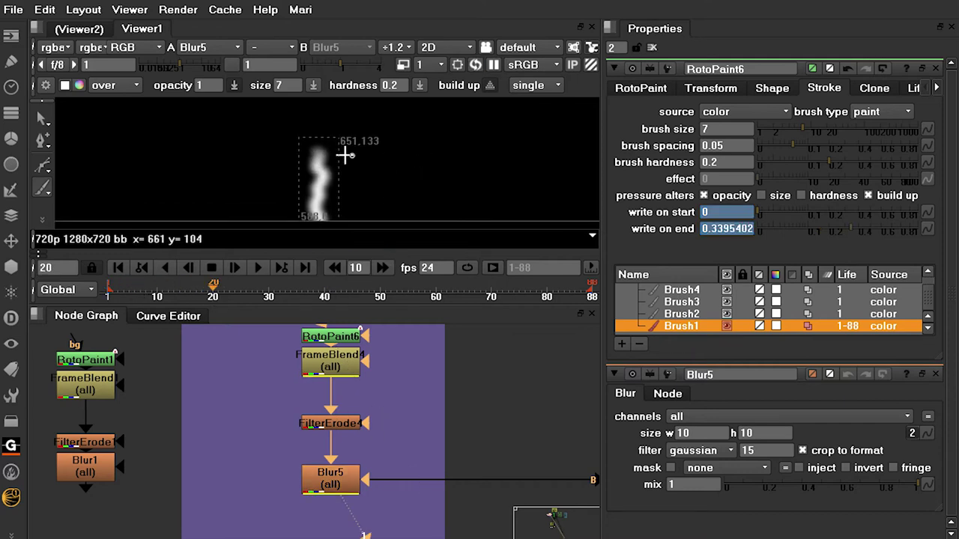
scroll(330, 184, down, 2)
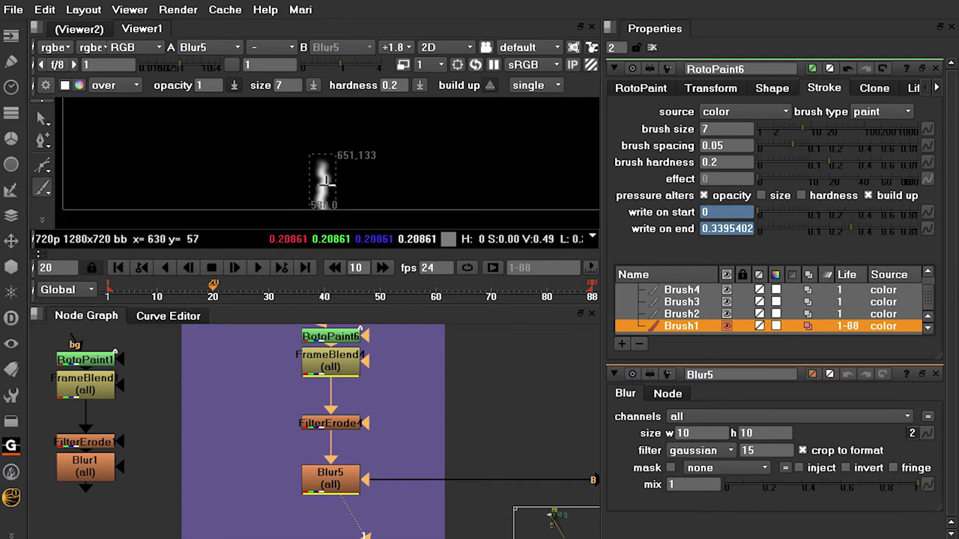
scroll(357, 203, down, 1)
scroll(358, 203, down, 4)
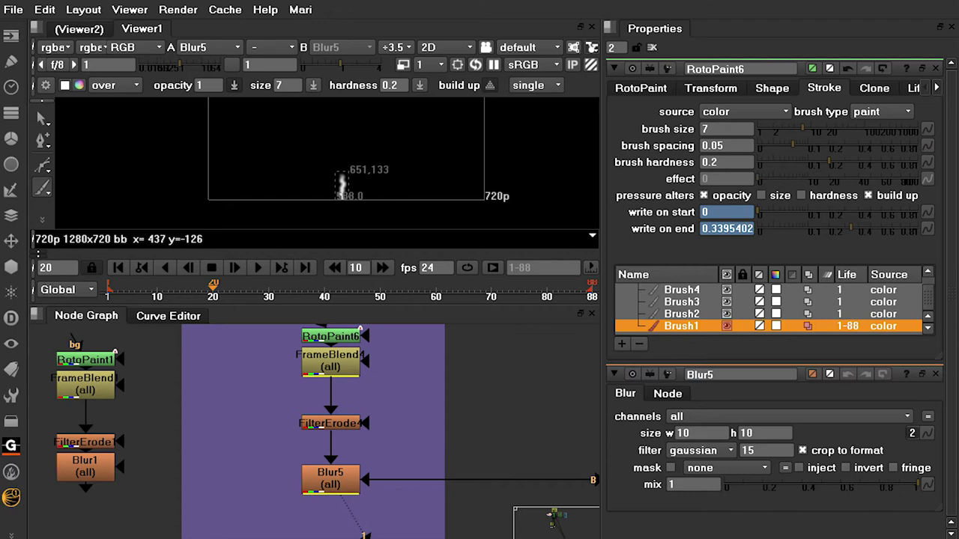
Locate Reformat2 in the core backdrop and display its smoke output in the viewer.
key(space)
scroll(449, 421, down, 3)
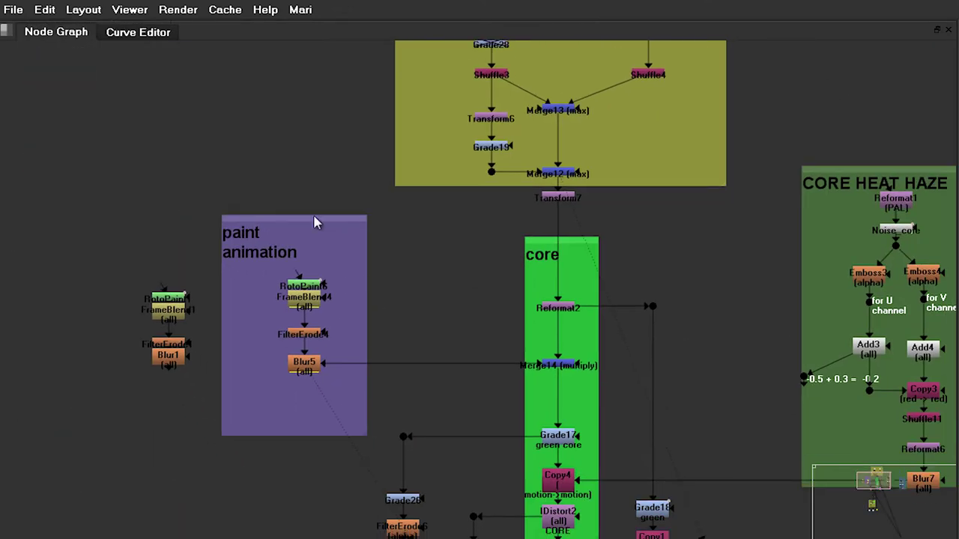
scroll(419, 353, up, 3)
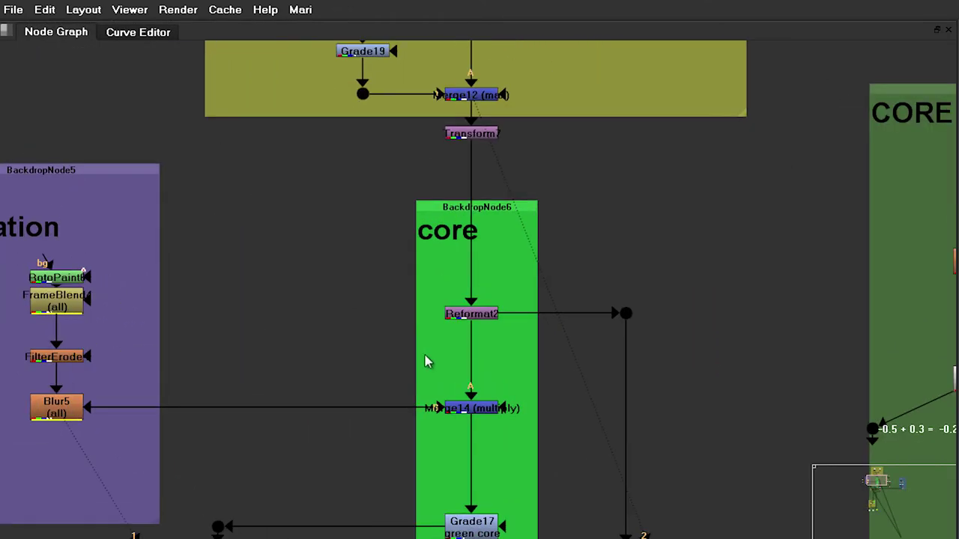
key(space)
scroll(358, 389, up, 2)
scroll(358, 389, up, 1)
click(314, 371)
key(1)
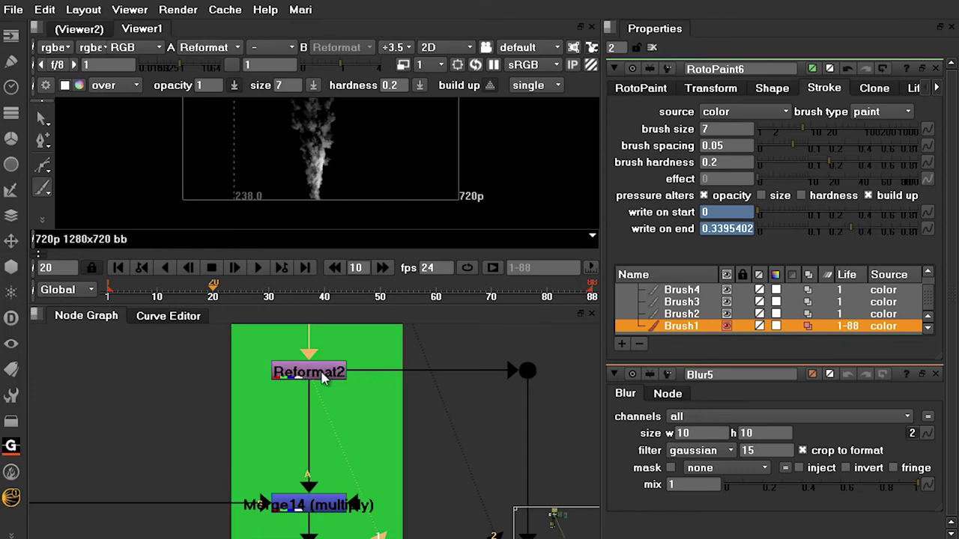
Display the output of Merge14 (multiply) to compare the smoke combined with the paint animation.
middle_drag(374, 435, 383, 411)
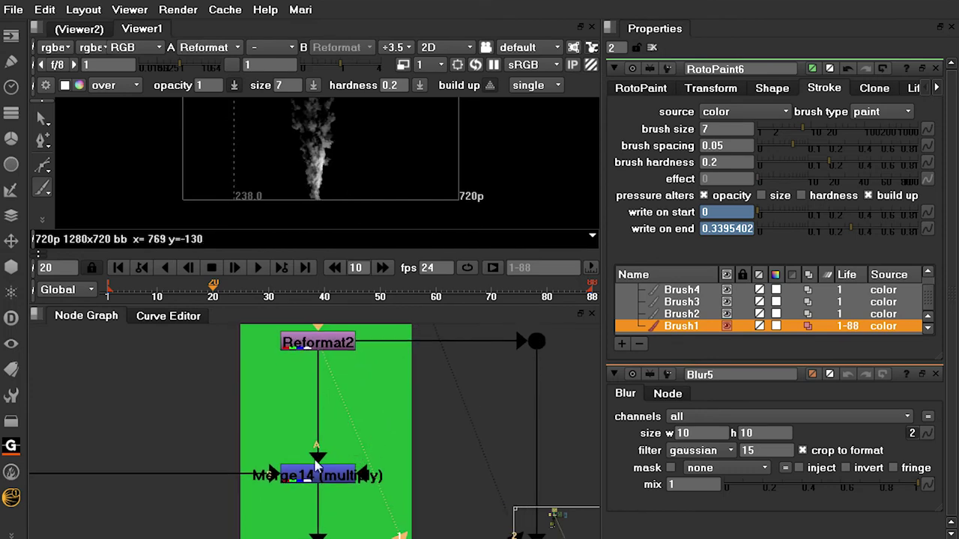
click(326, 481)
key(1)
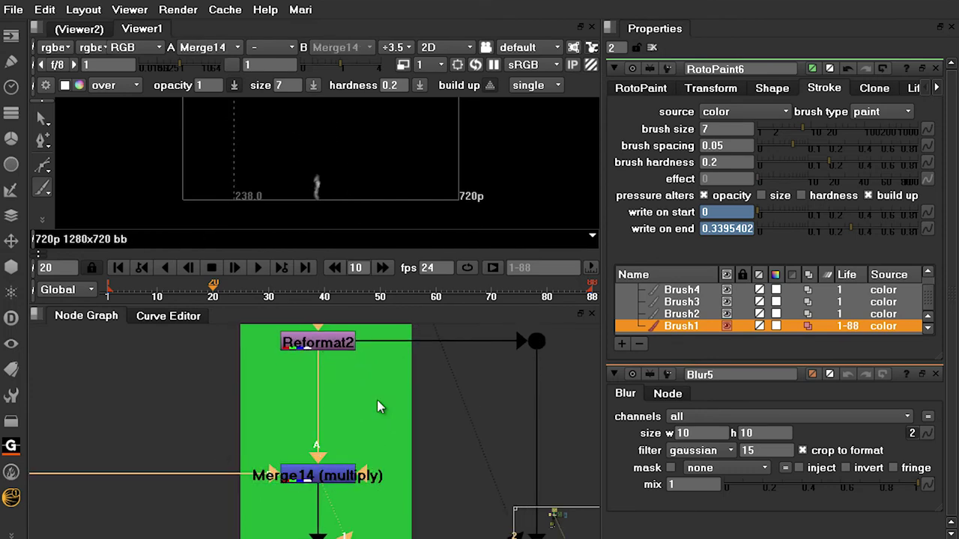
Enlarge the viewer on Merge14's output and play the multiplied smoke animation.
scroll(352, 185, up, 2)
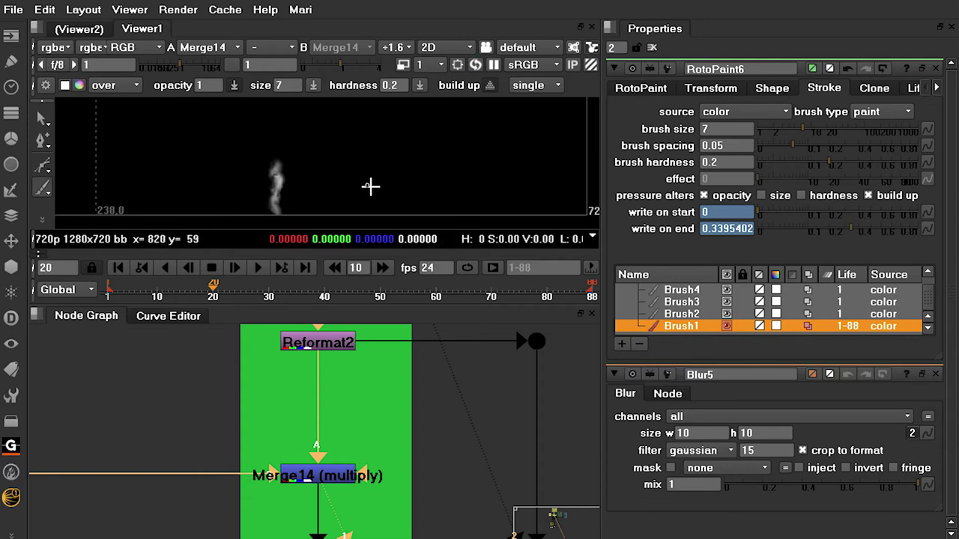
key(space)
middle_drag(375, 380, 637, 316)
scroll(608, 311, up, 2)
middle_drag(577, 308, 532, 387)
key(l)
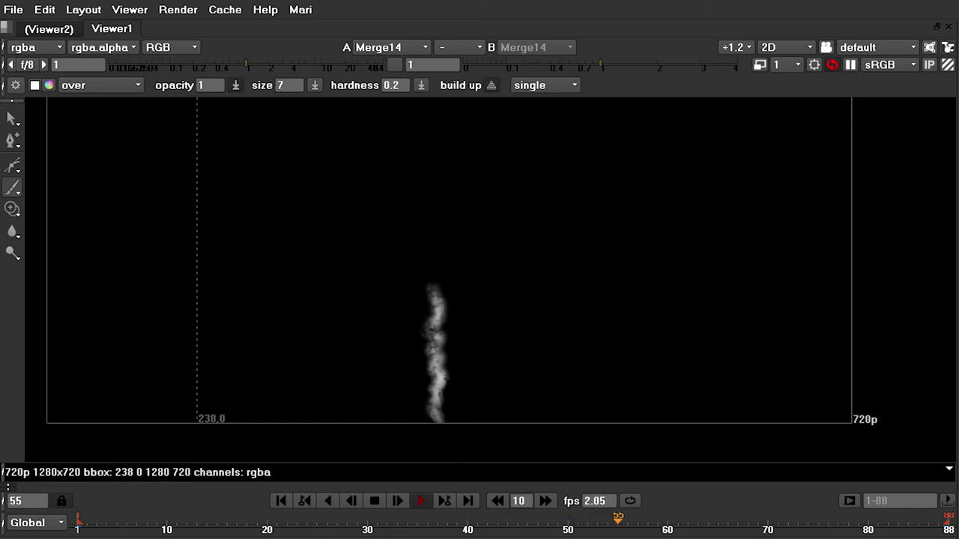
Stop playback, scrub to frame 88 and examine the multiplied smoke column up close.
click(375, 500)
drag(688, 518, 946, 525)
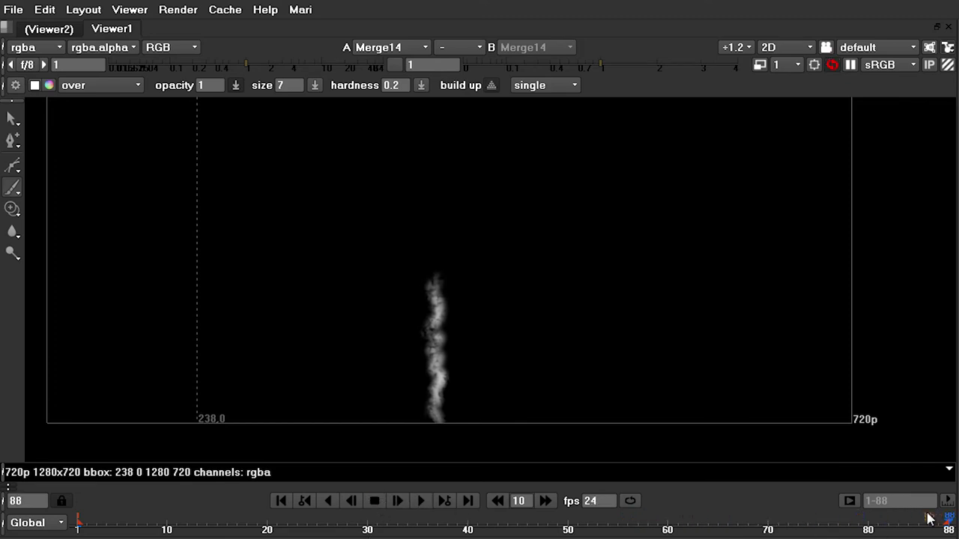
scroll(494, 336, up, 2)
scroll(463, 263, up, 3)
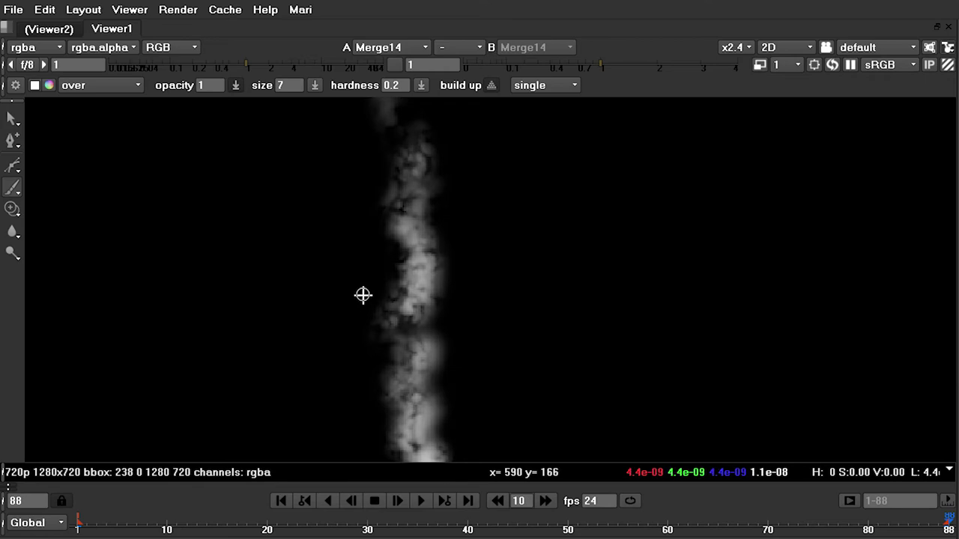
Return to the paint animation nodes, select RotoPaint6 and close all open node properties.
key(space)
scroll(189, 428, down, 3)
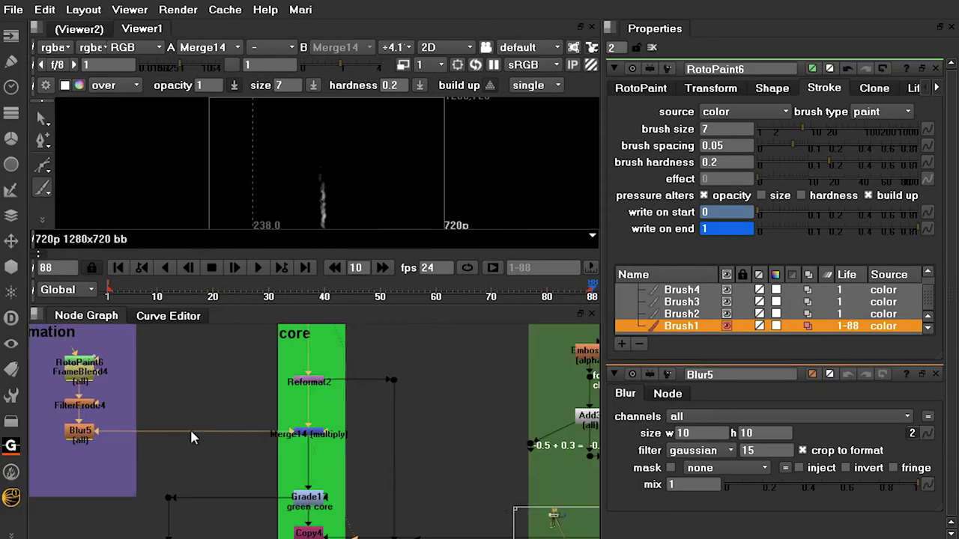
scroll(170, 367, up, 5)
click(171, 373)
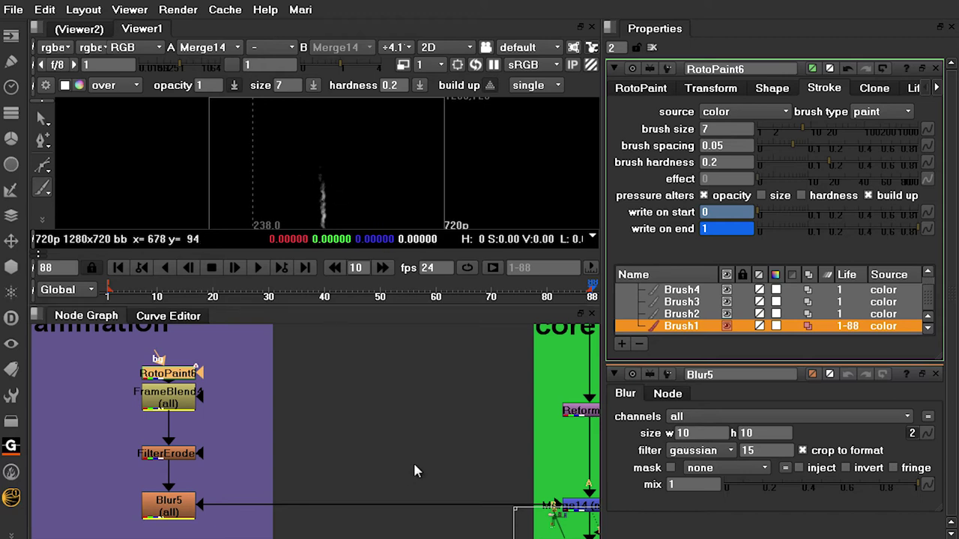
click(653, 48)
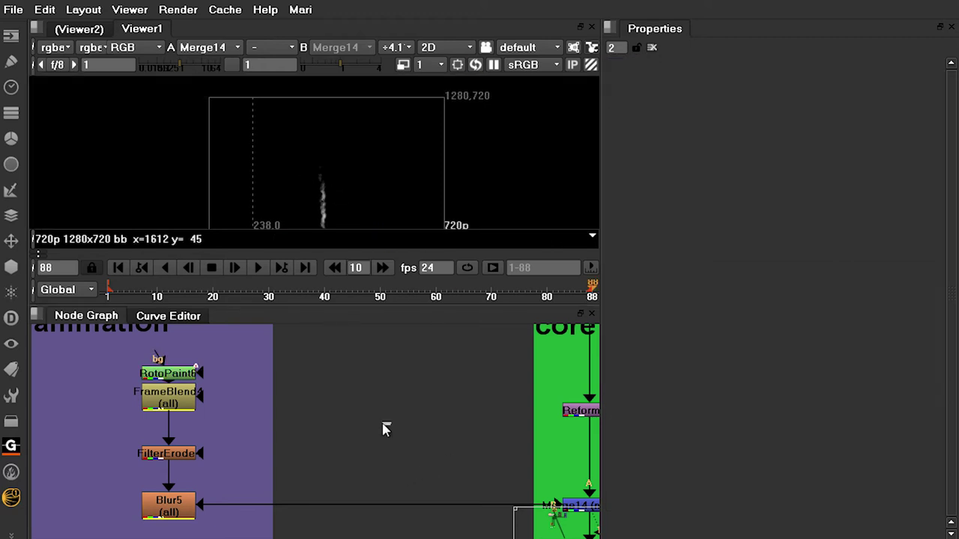
Display the output of Grade17 (green core) and open its properties to examine the gain values and green smoke.
key(space)
middle_drag(369, 360, 337, 443)
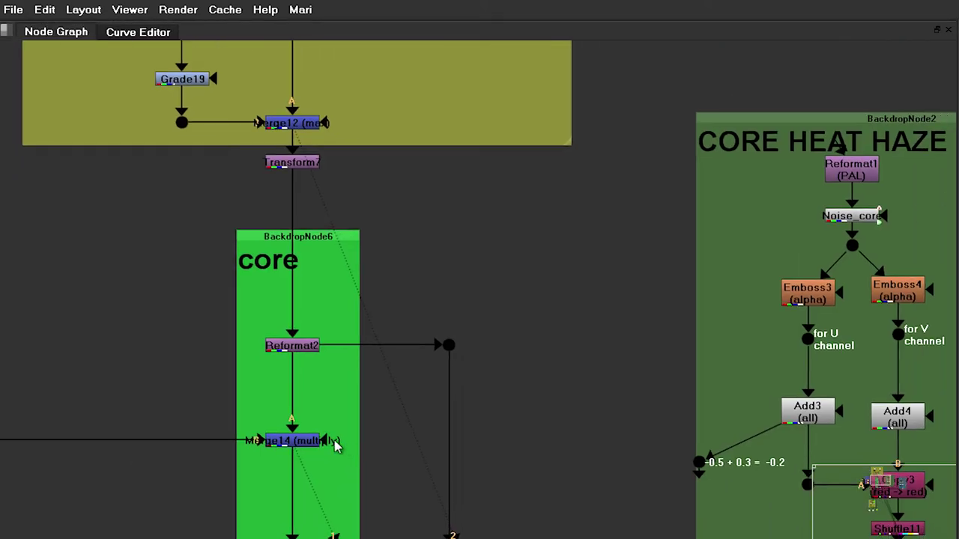
key(space)
click(296, 440)
middle_drag(354, 401, 389, 408)
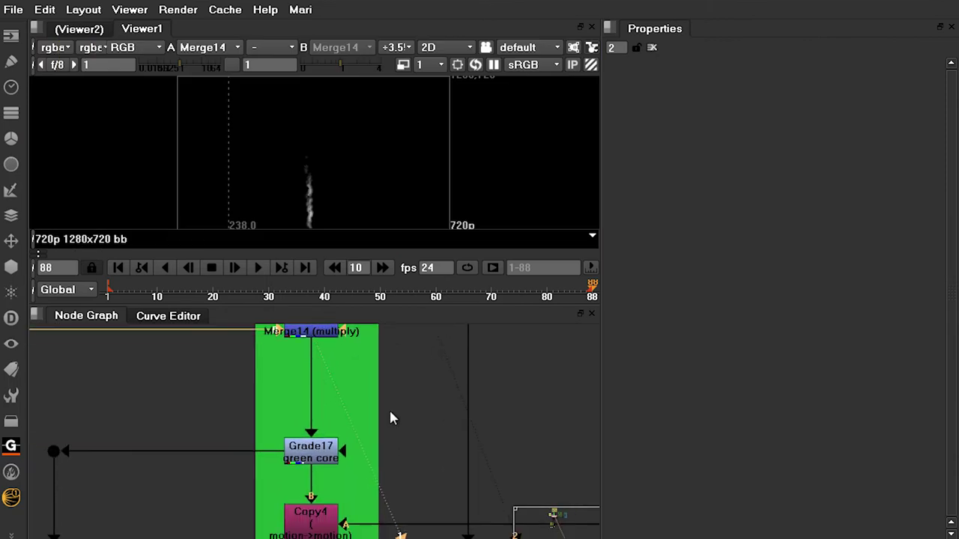
scroll(307, 461, up, 2)
click(303, 468)
key(1)
click(303, 468)
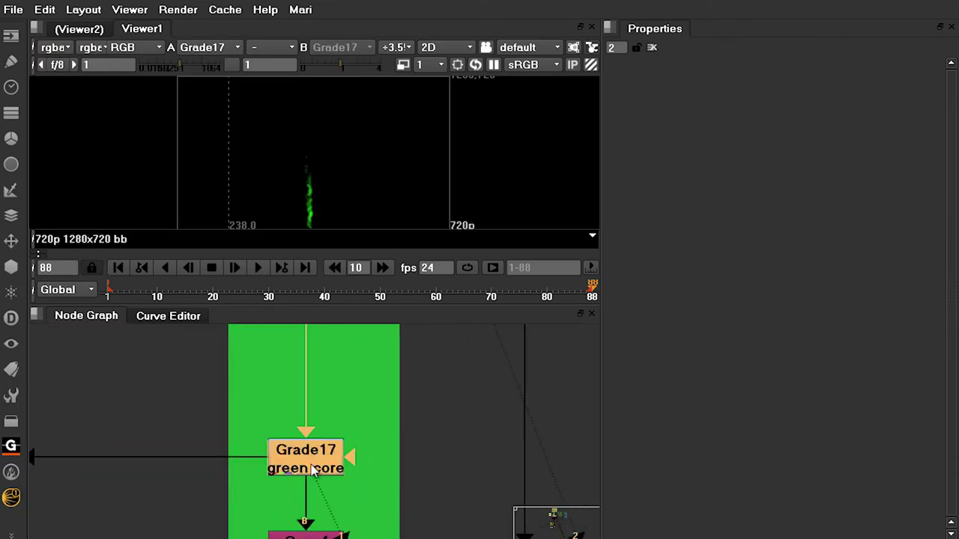
double_click(304, 469)
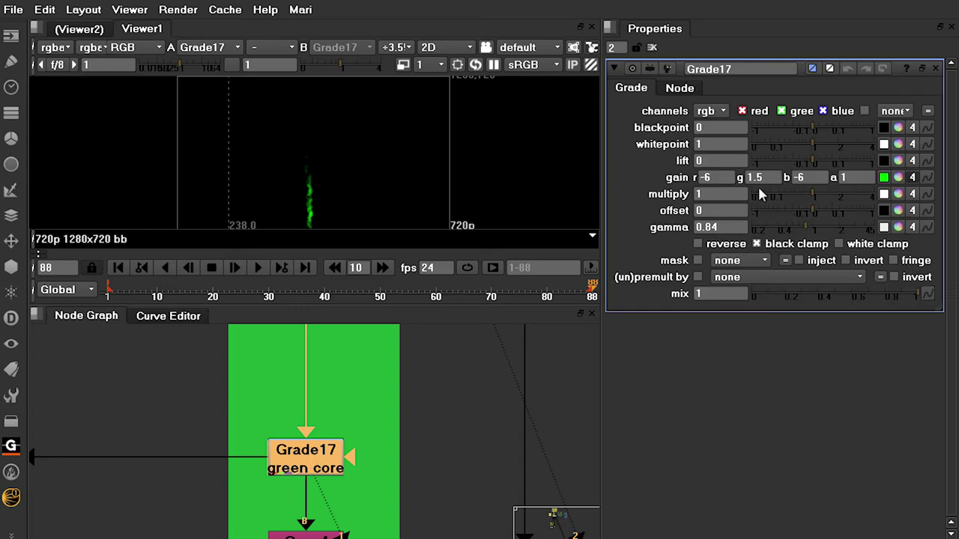
scroll(314, 197, up, 5)
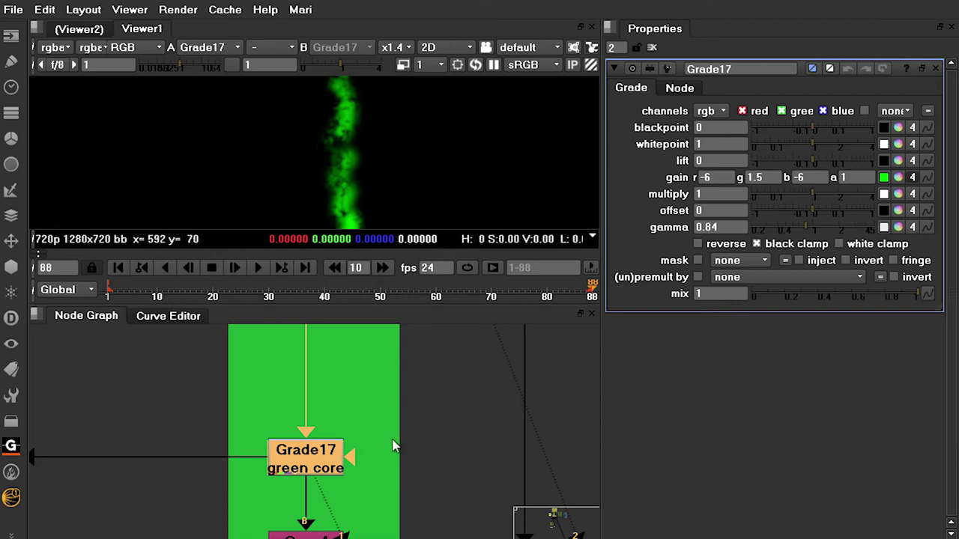
Examine how Grade17 connects to the core and CORE HEAT HAZE nodes, and bring up its settings again.
scroll(360, 449, down, 3)
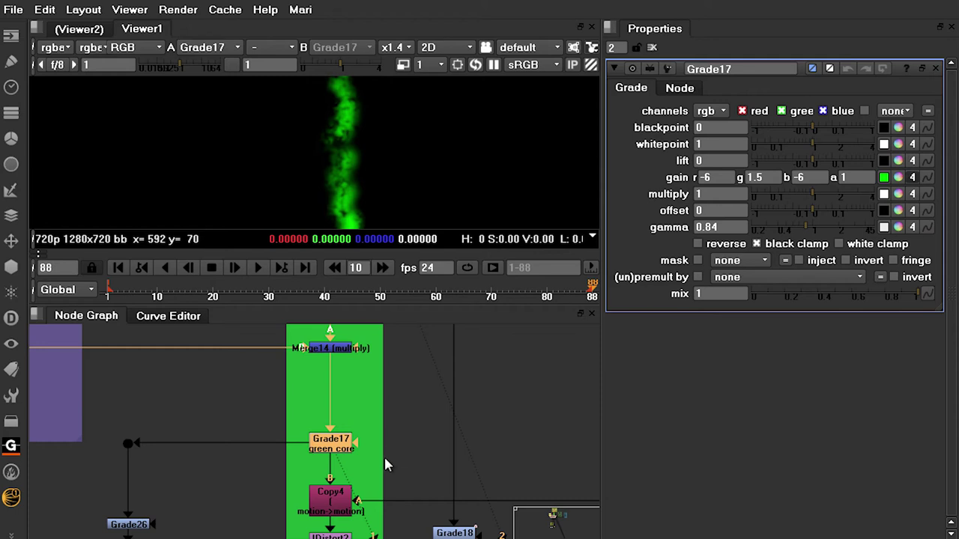
scroll(386, 459, up, 2)
scroll(397, 438, up, 2)
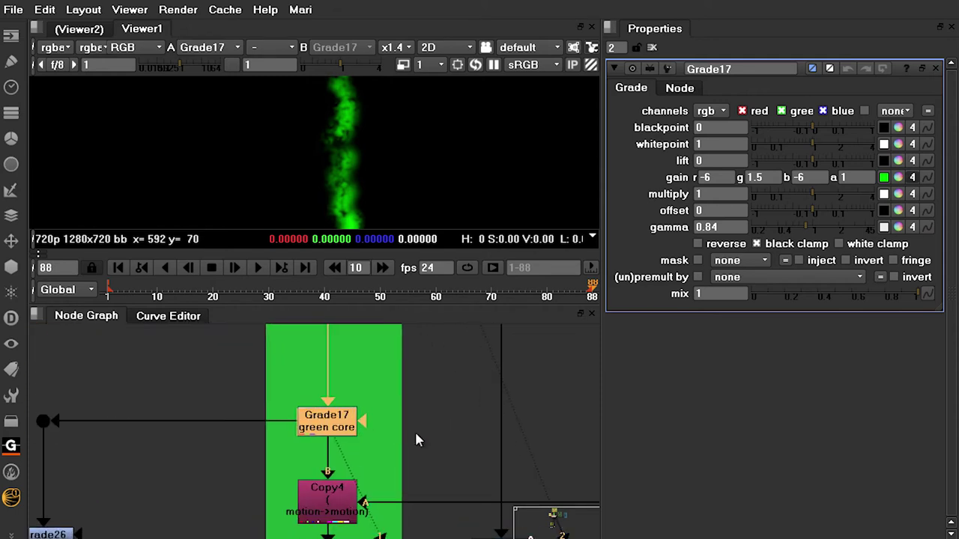
middle_drag(418, 440, 389, 398)
key(space)
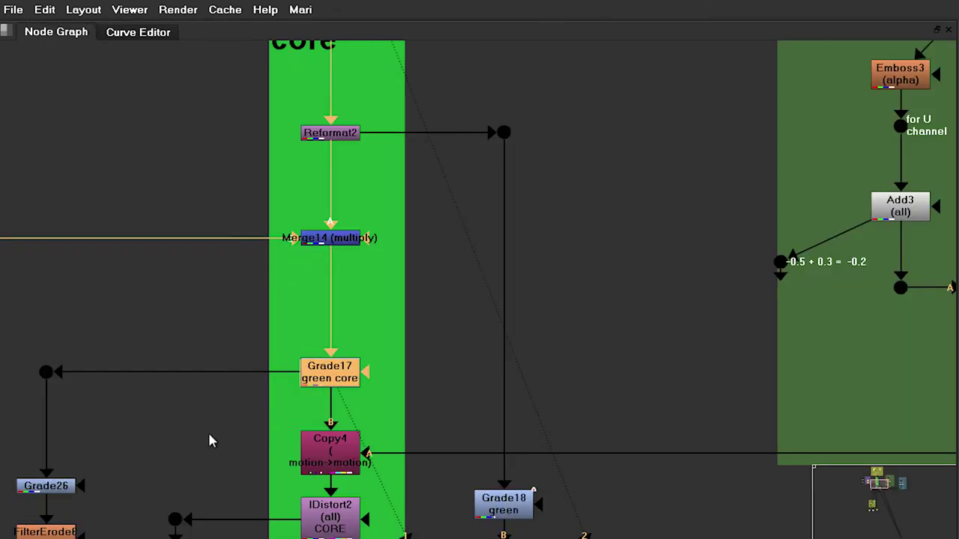
scroll(679, 295, down, 2)
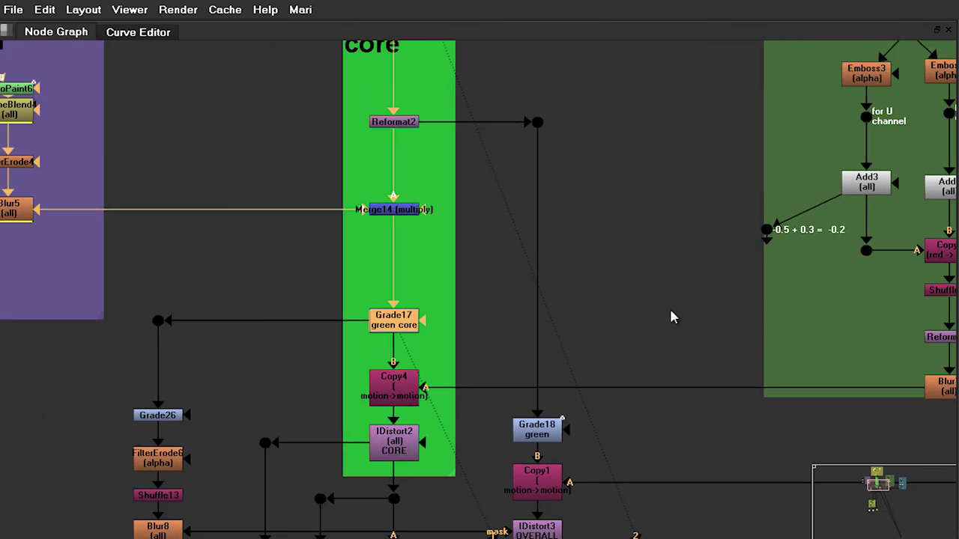
scroll(608, 363, down, 3)
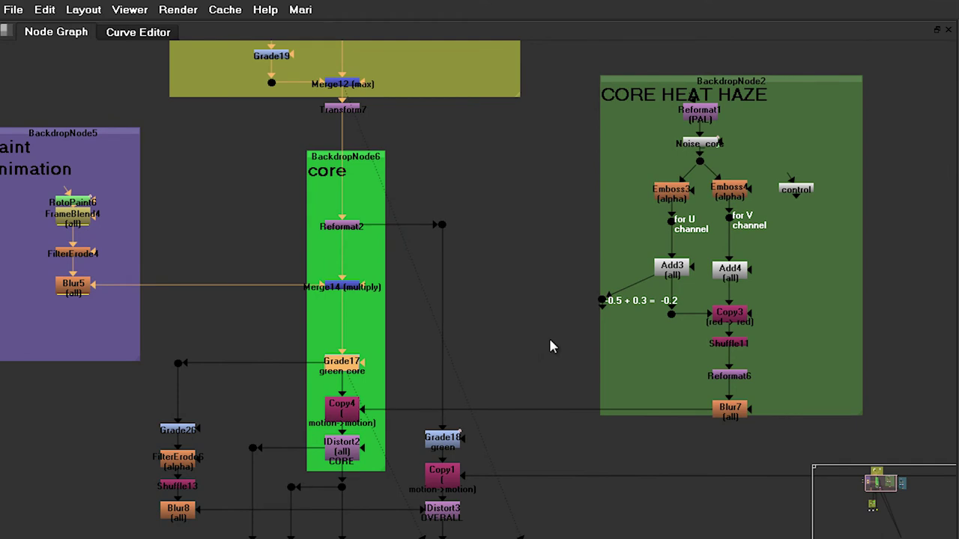
double_click(341, 363)
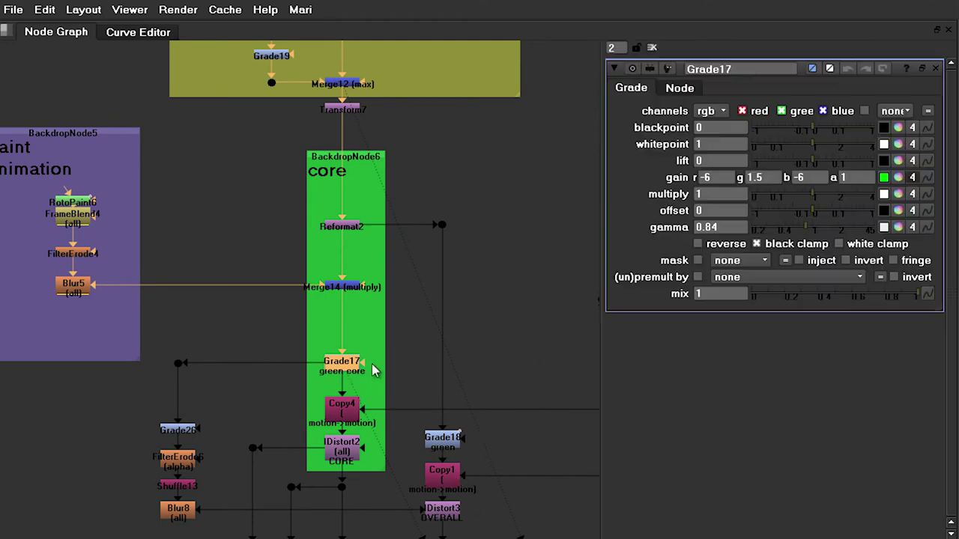
key(space)
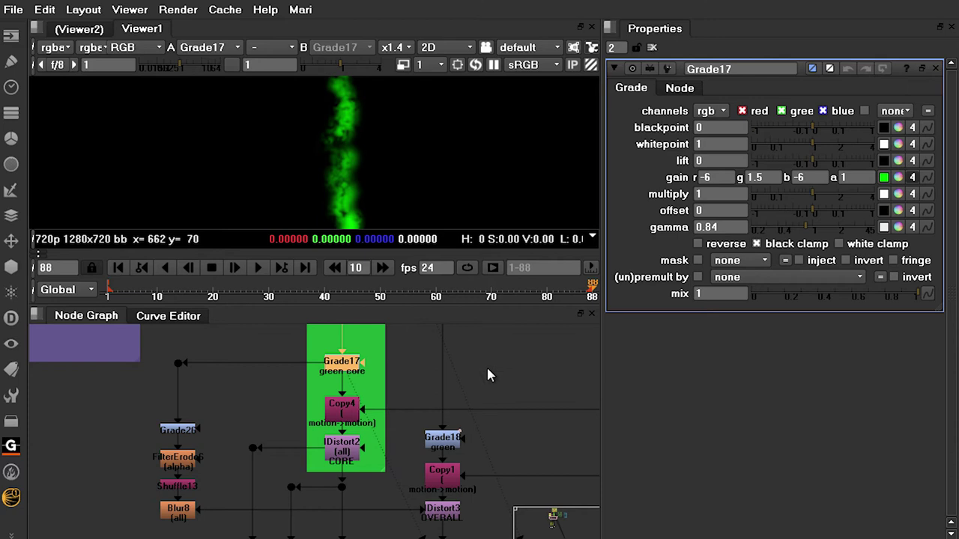
Add a Noise node inside the CORE HEAT HAZE backdrop, beside the Noise_core node.
scroll(486, 375, down, 4)
scroll(502, 372, up, 6)
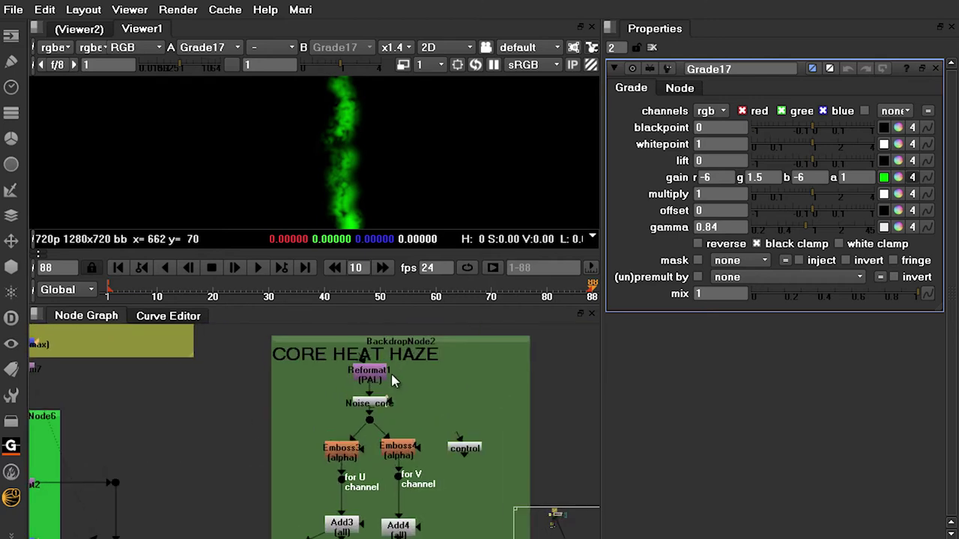
scroll(395, 382, up, 1)
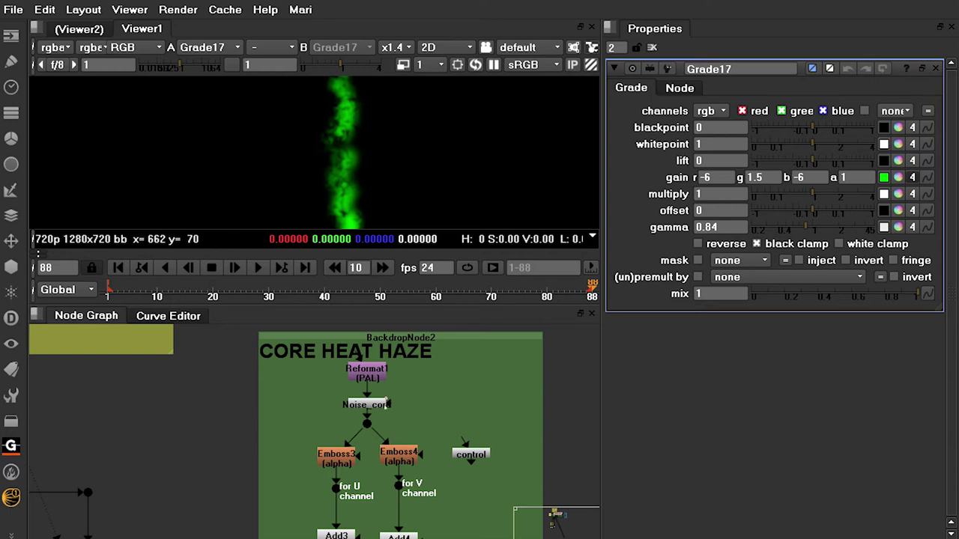
scroll(453, 223, down, 6)
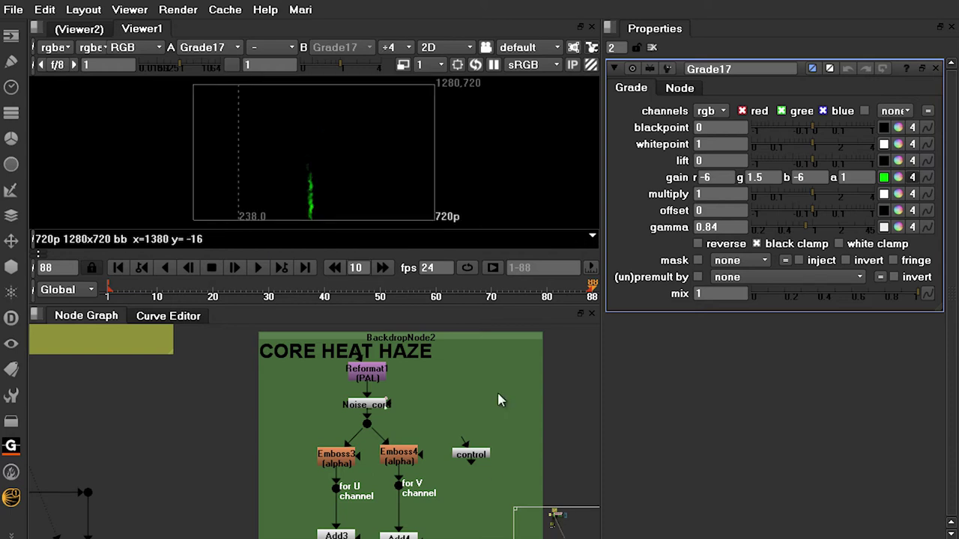
key(Tab)
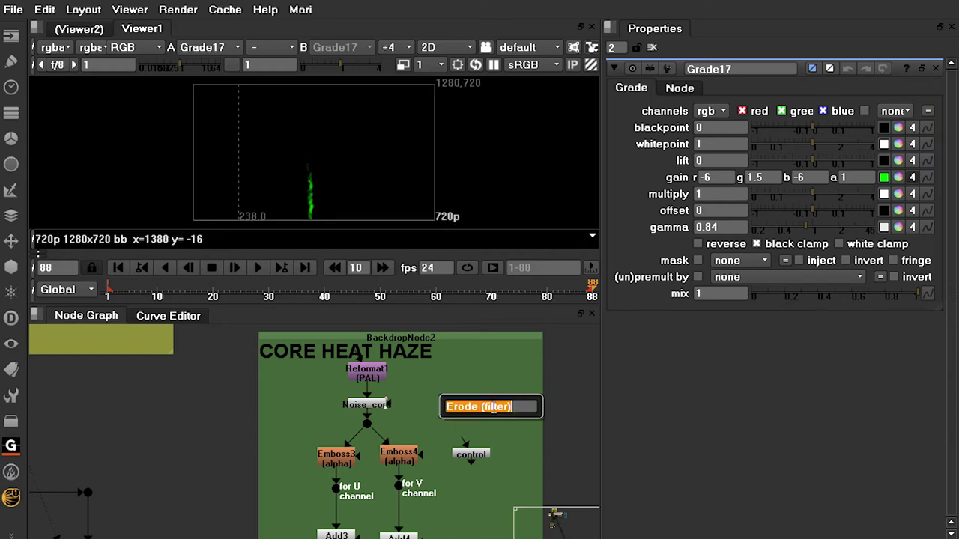
text(no)
drag(493, 398, 506, 395)
Display the new Noise node's output in the viewer.
scroll(497, 398, up, 5)
middle_drag(497, 399, 412, 432)
scroll(444, 422, up, 2)
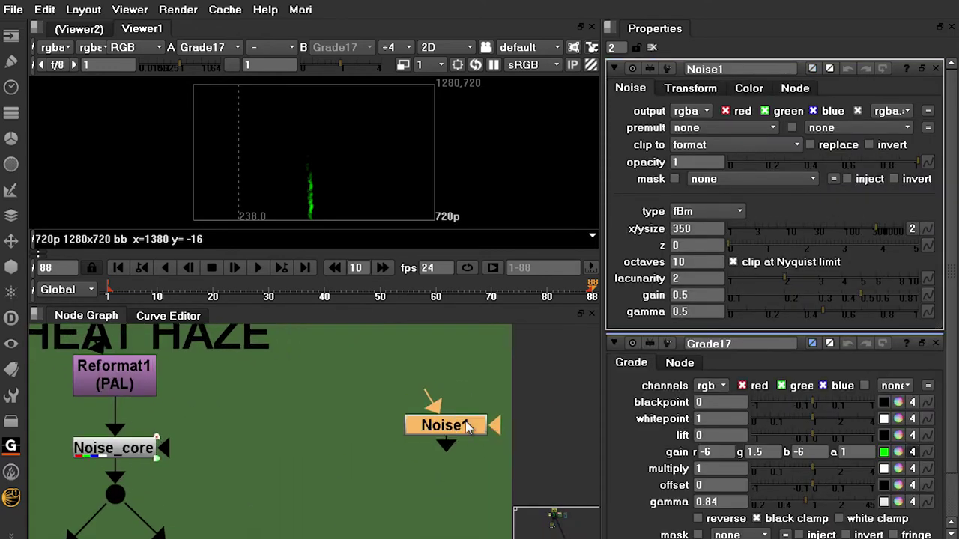
scroll(411, 437, down, 1)
drag(442, 426, 439, 430)
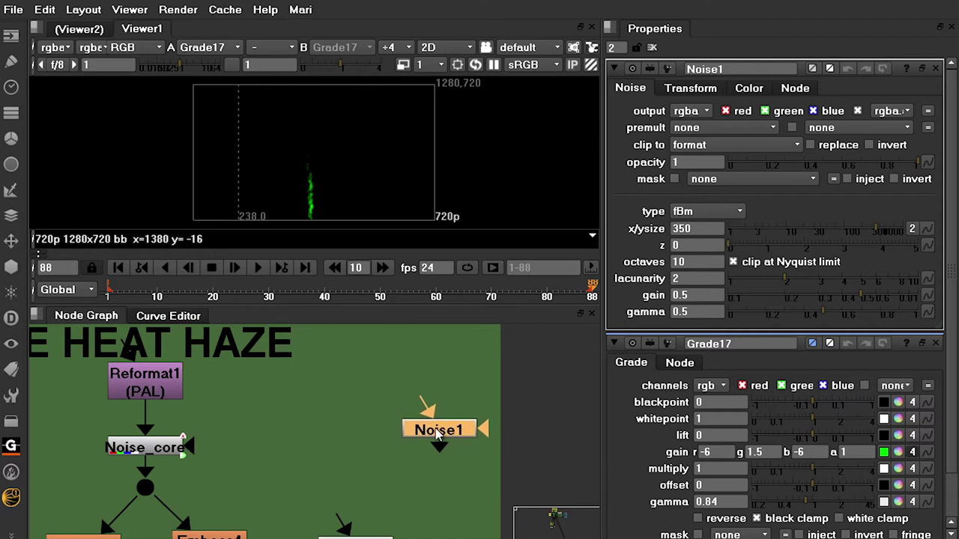
key(1)
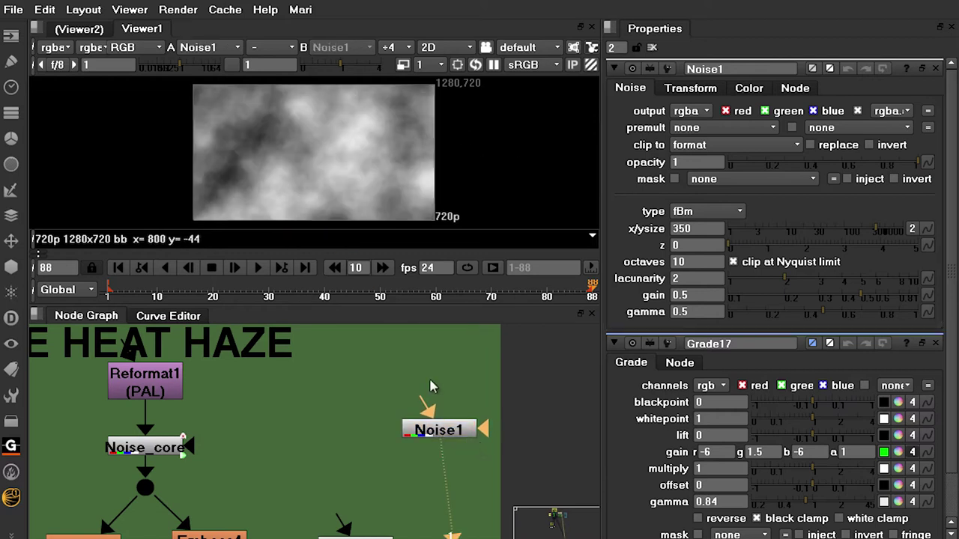
Connect the input of Noise1 to Reformat1 (PAL) so the noise uses the PAL format.
middle_drag(431, 386, 463, 386)
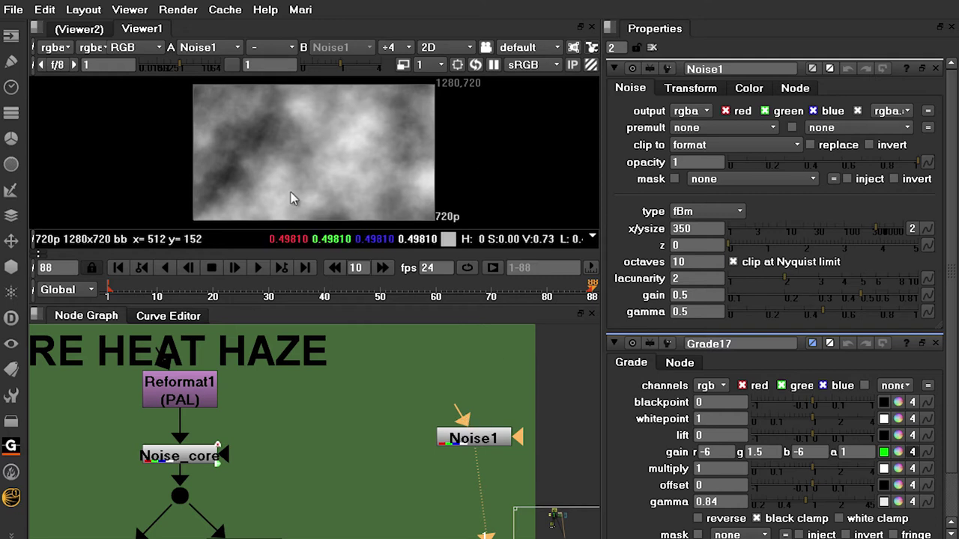
drag(461, 414, 194, 389)
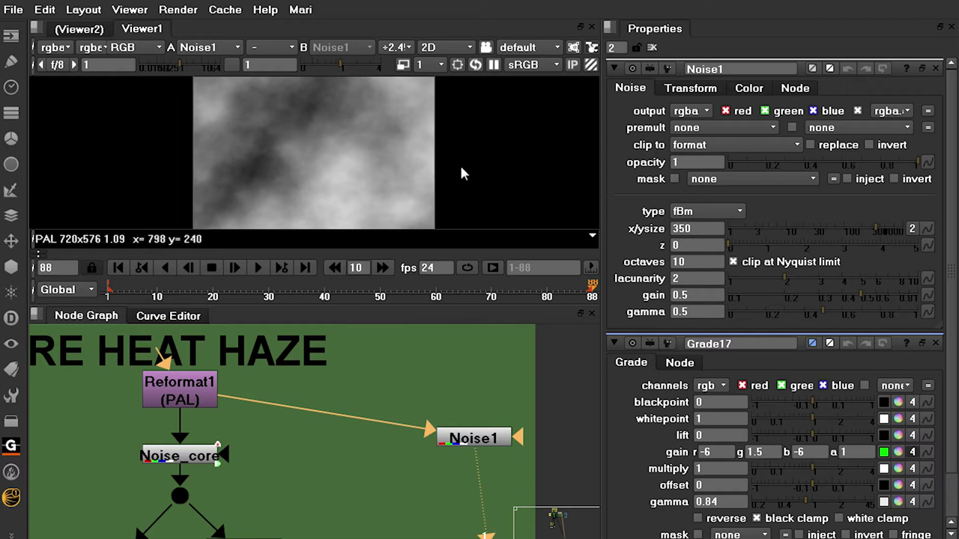
scroll(435, 180, down, 2)
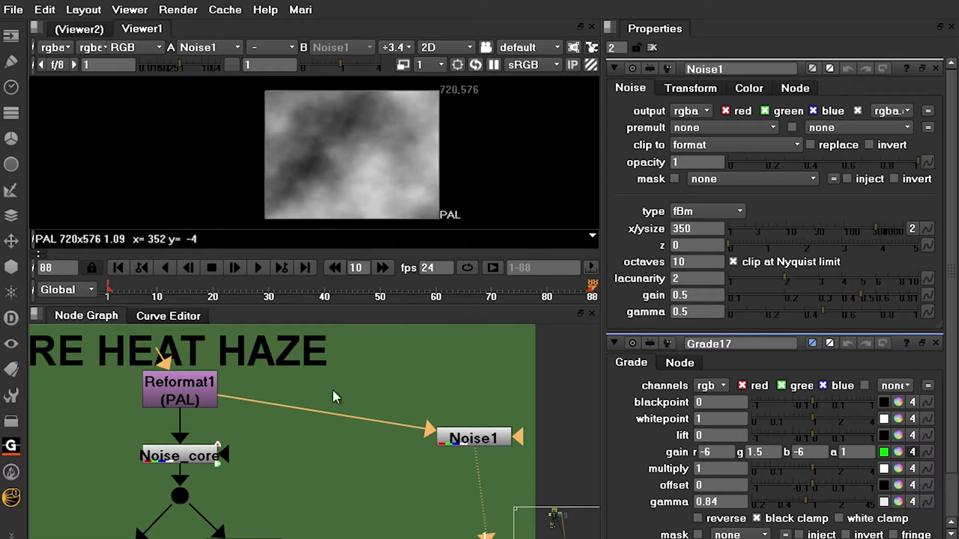
Open Merge14 in the core backdrop and display its output to compare its format with the noise.
alt+middle_drag(385, 422, 279, 447)
middle_drag(177, 471, 368, 386)
alt+middle_drag(251, 419, 279, 397)
double_click(274, 481)
key(1)
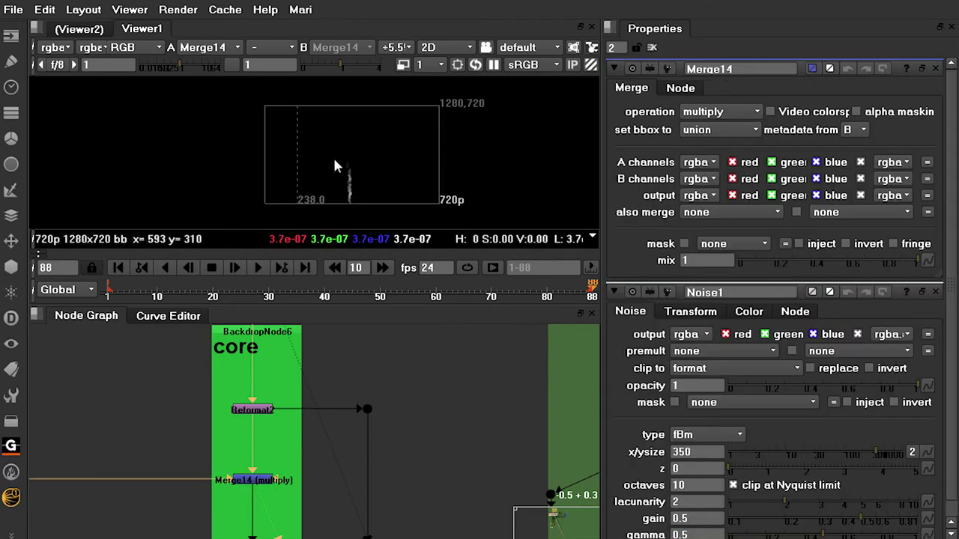
Open Noise1 and display its output again, moving the node slightly farther from Reformat1.
mouse_move(448, 409)
alt+middle_down()
mouse_move(321, 446)
mouse_move(428, 373)
mouse_move(459, 371)
mouse_move(463, 396)
alt+middle_up()
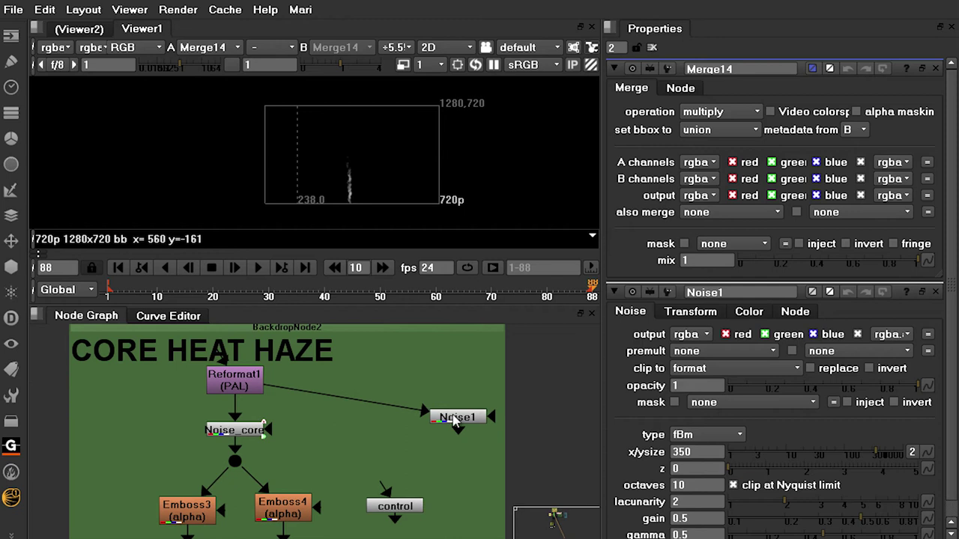
double_click(454, 419)
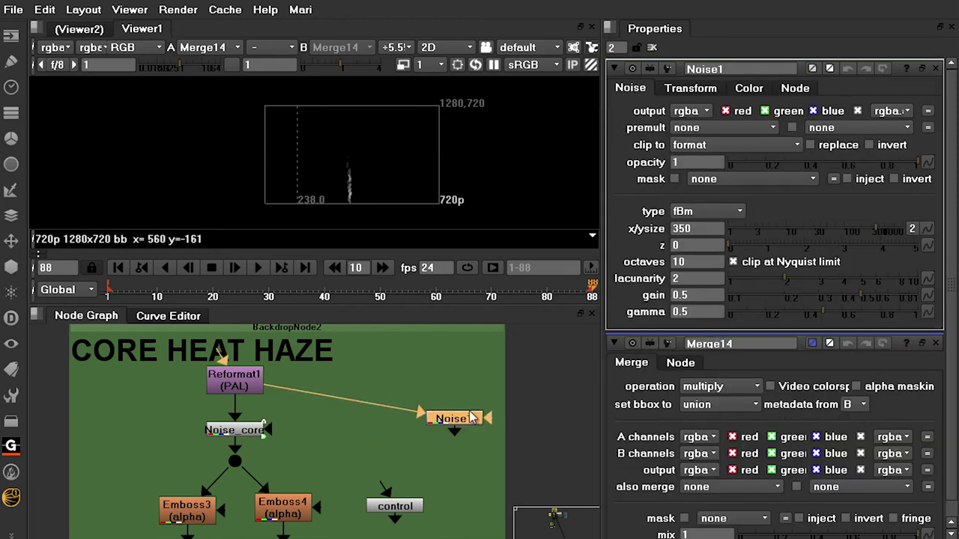
key(1)
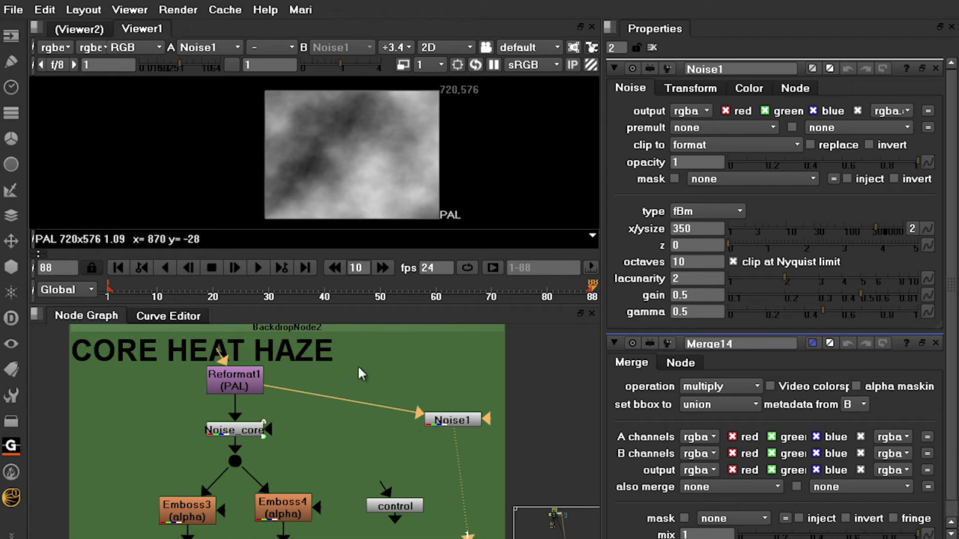
scroll(399, 377, up, 2)
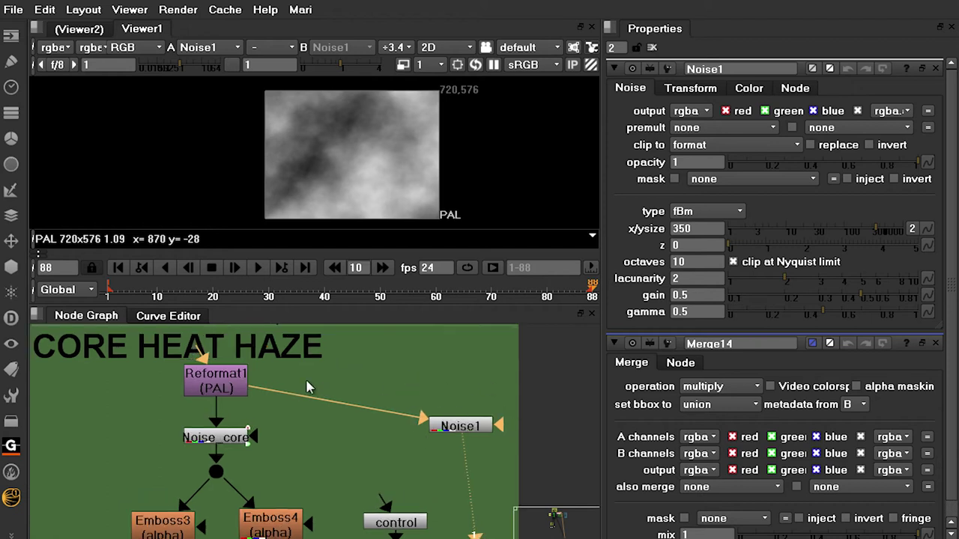
drag(221, 384, 222, 388)
drag(472, 429, 487, 429)
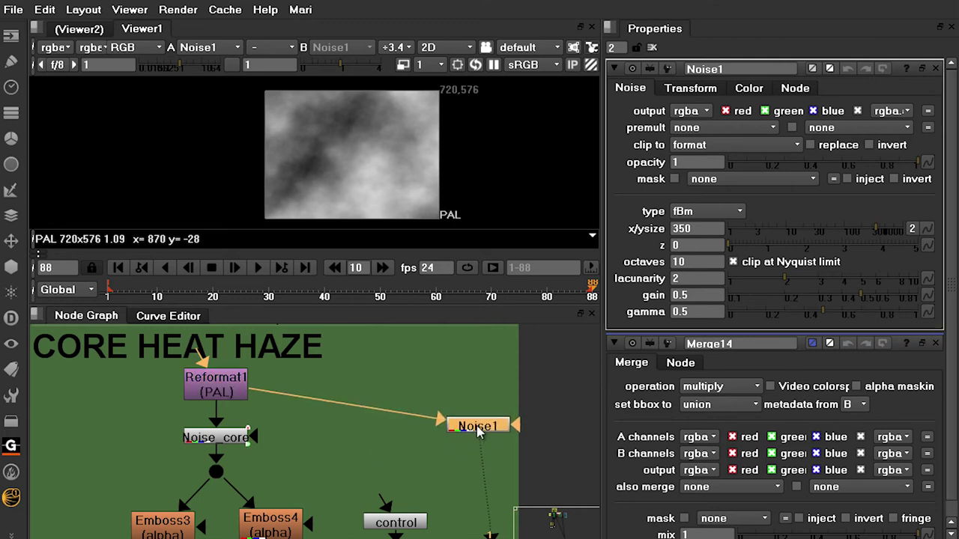
Close Merge14's properties and set Noise1's x/ysize to 21 and z to 3.2.
click(935, 344)
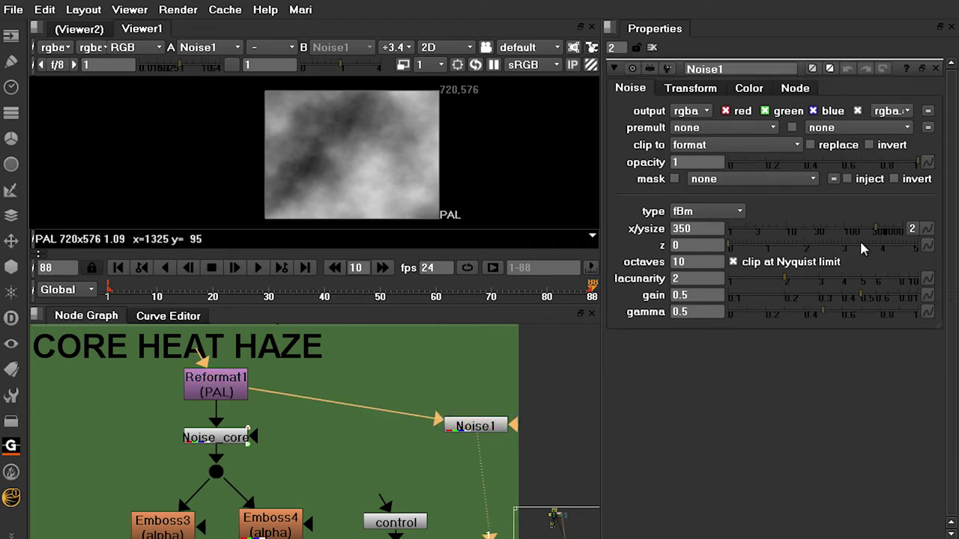
scroll(546, 174, up, 1)
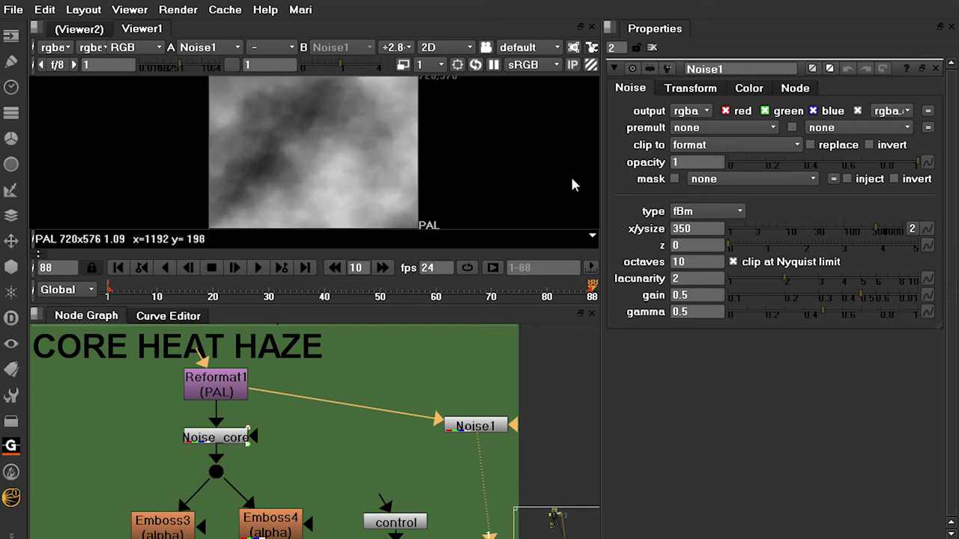
drag(877, 235, 803, 230)
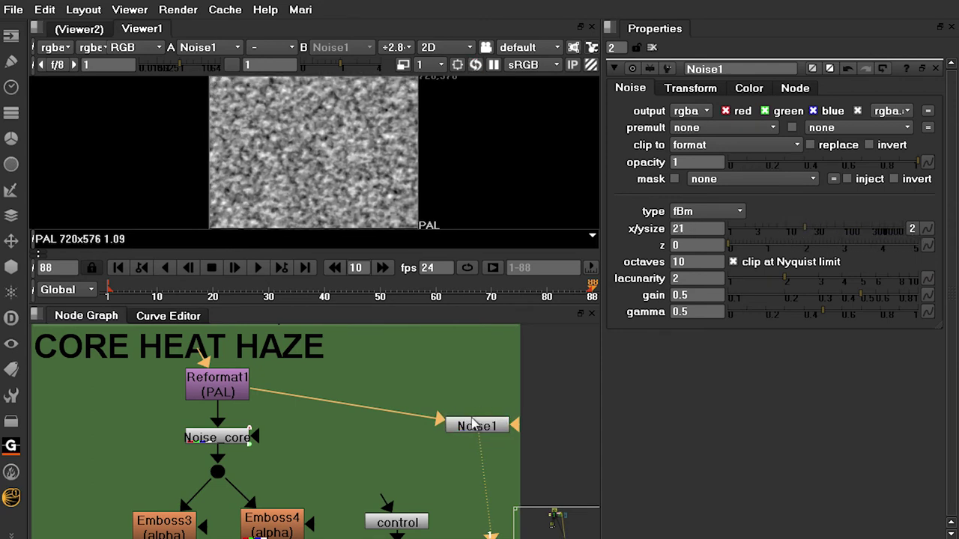
drag(739, 249, 852, 253)
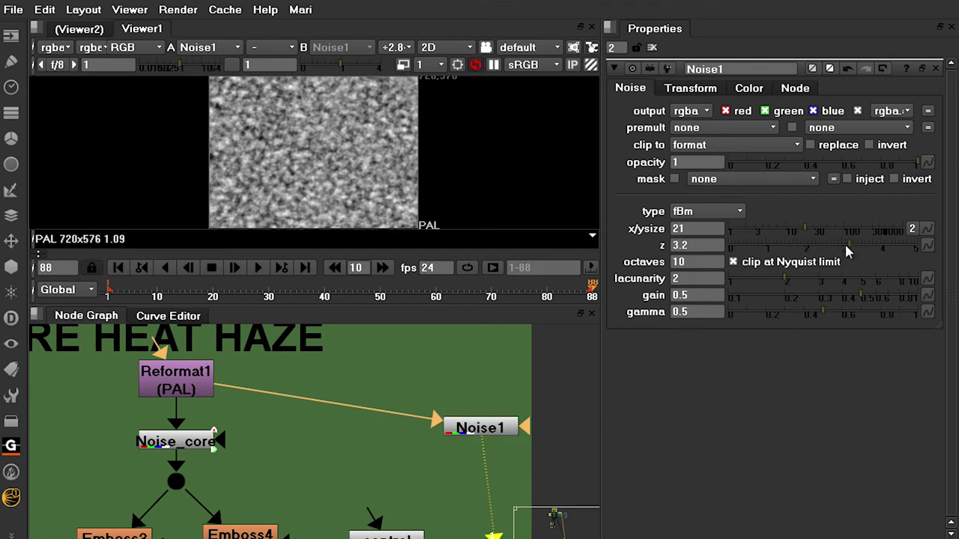
Display Noise_core's output and open its properties to examine its size and z settings, leaving Noise1's properties closed.
scroll(383, 459, down, 2)
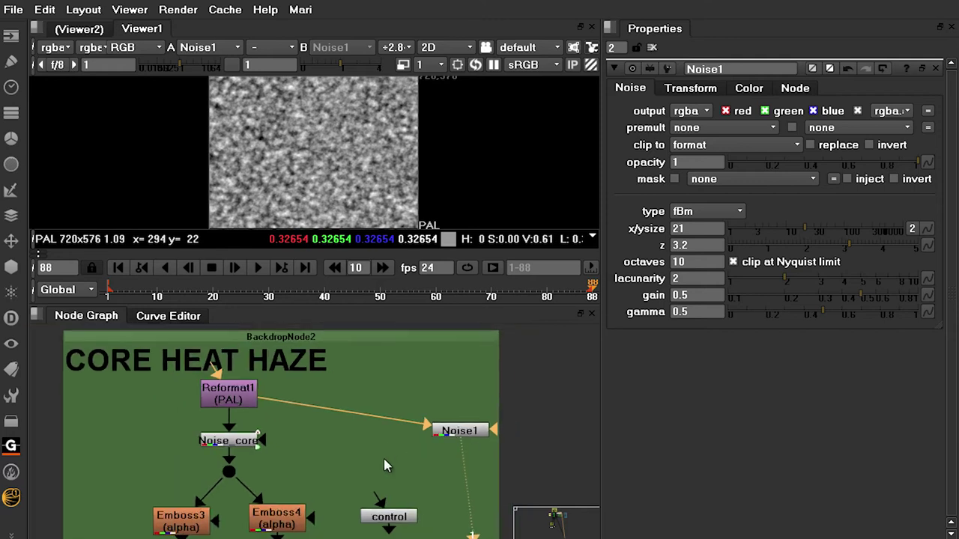
middle_drag(384, 459, 447, 430)
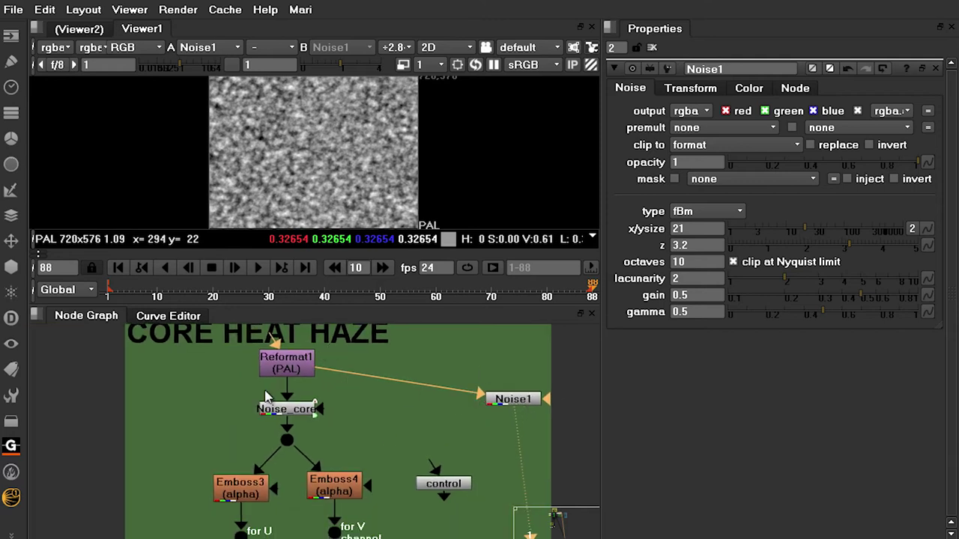
middle_drag(358, 441, 368, 421)
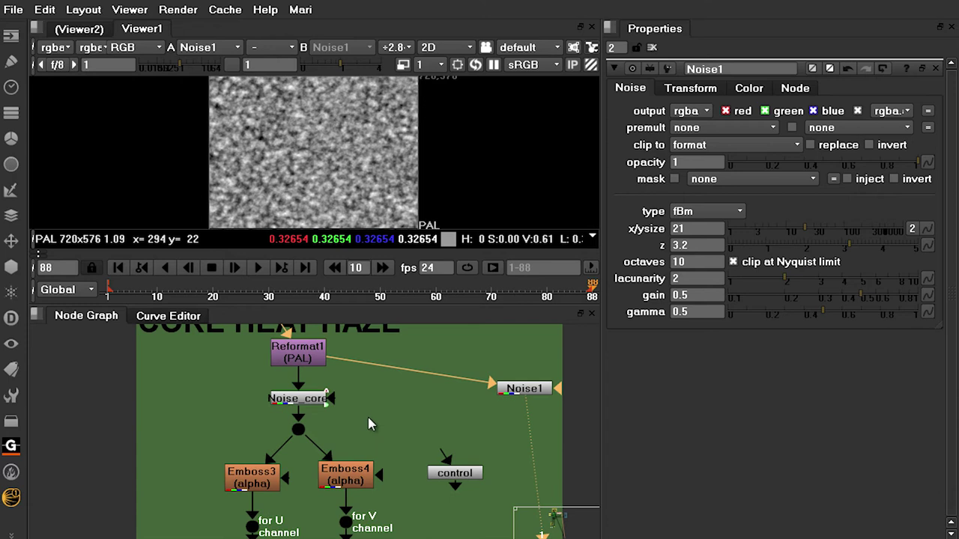
click(246, 486)
click(321, 401)
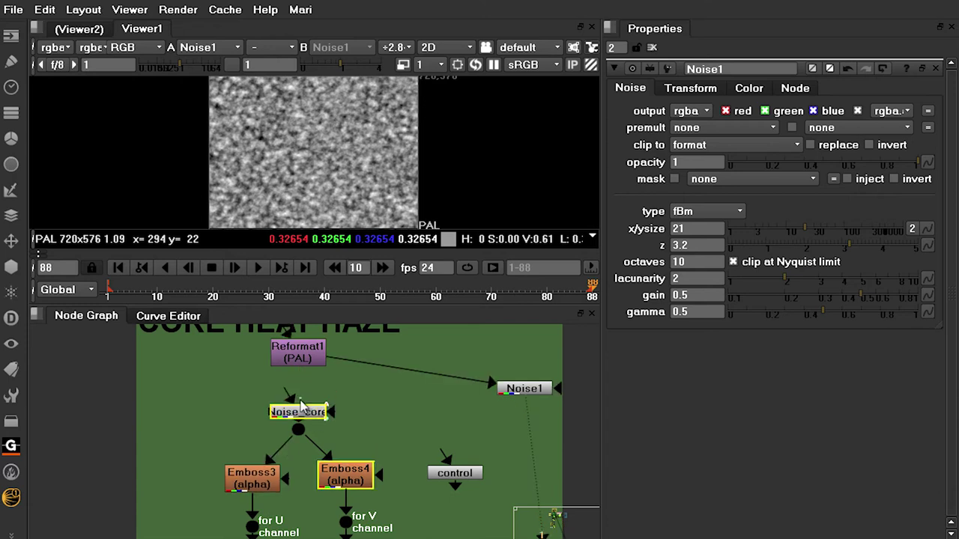
middle_drag(306, 424, 299, 398)
scroll(300, 401, up, 3)
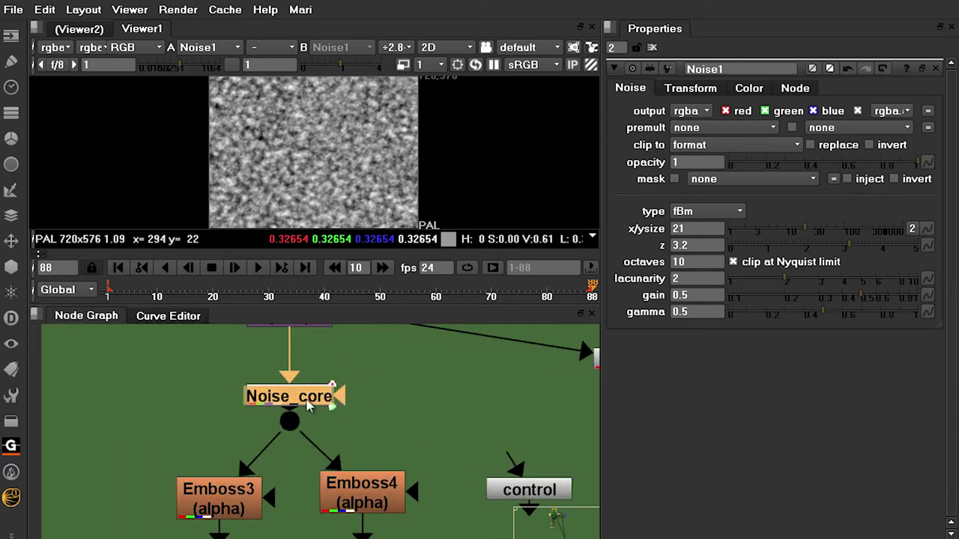
key(1)
double_click(298, 402)
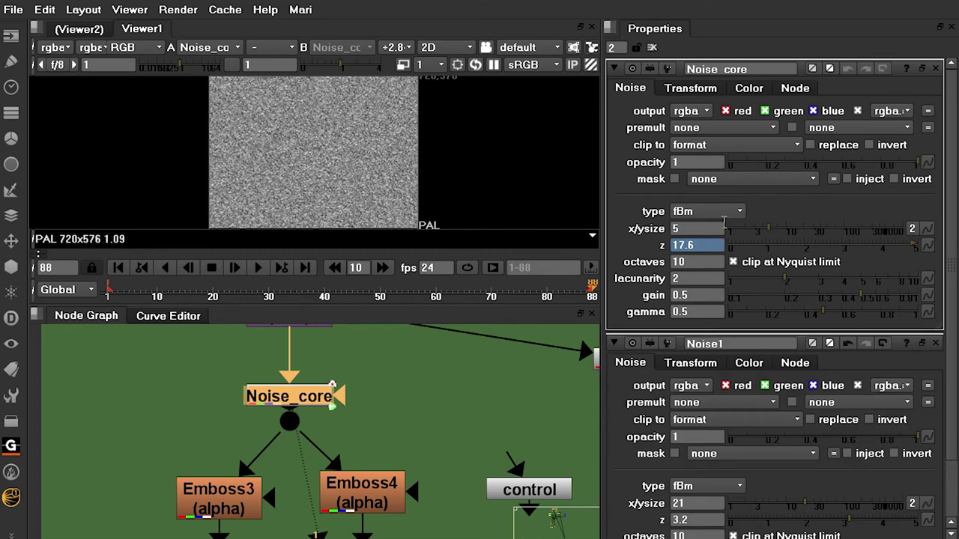
click(936, 344)
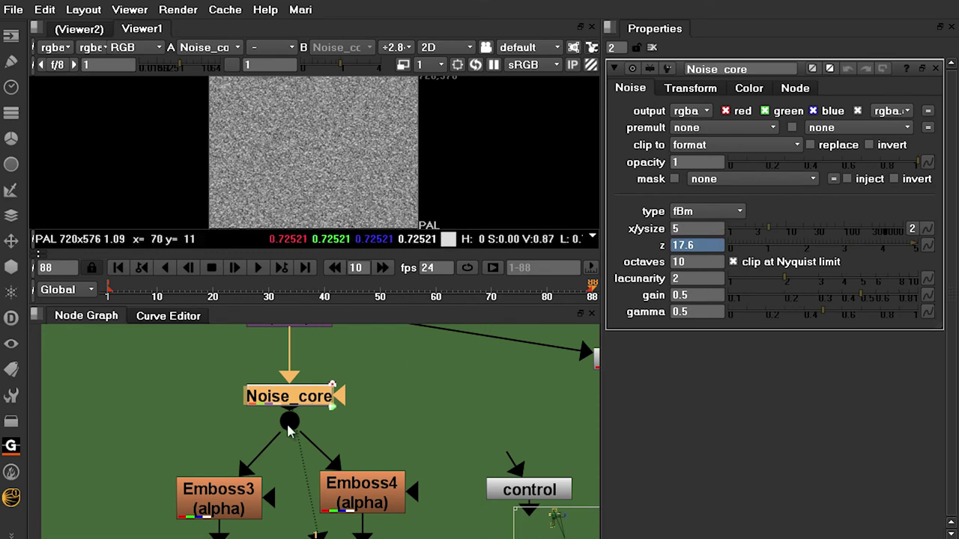
Display Emboss3's output up close and open its properties to examine the emboss angle.
scroll(242, 426, up, 2)
click(226, 469)
key(1)
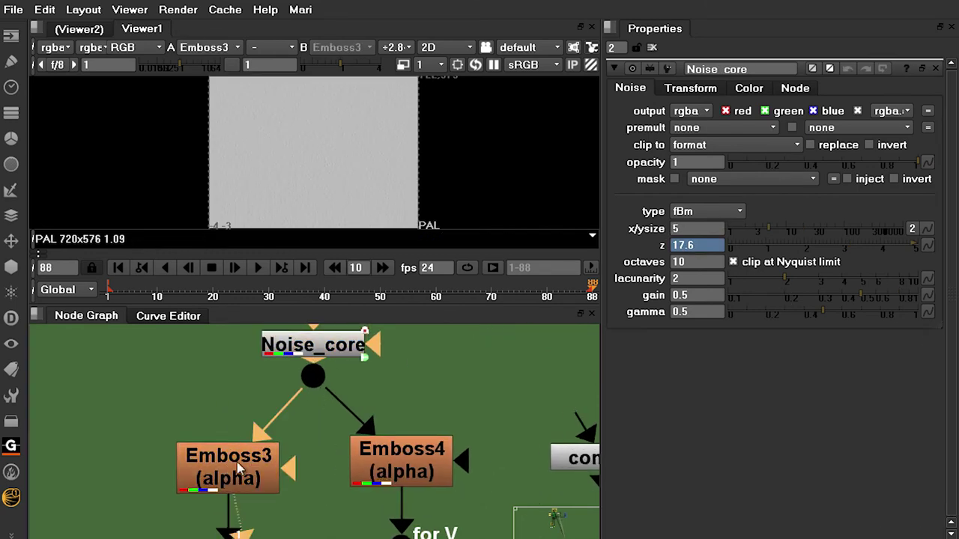
scroll(487, 114, up, 5)
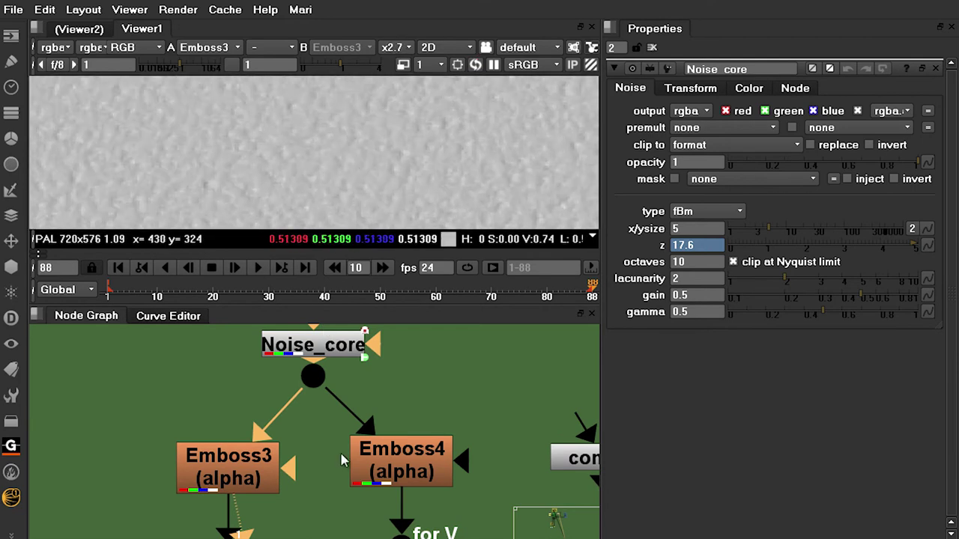
double_click(234, 468)
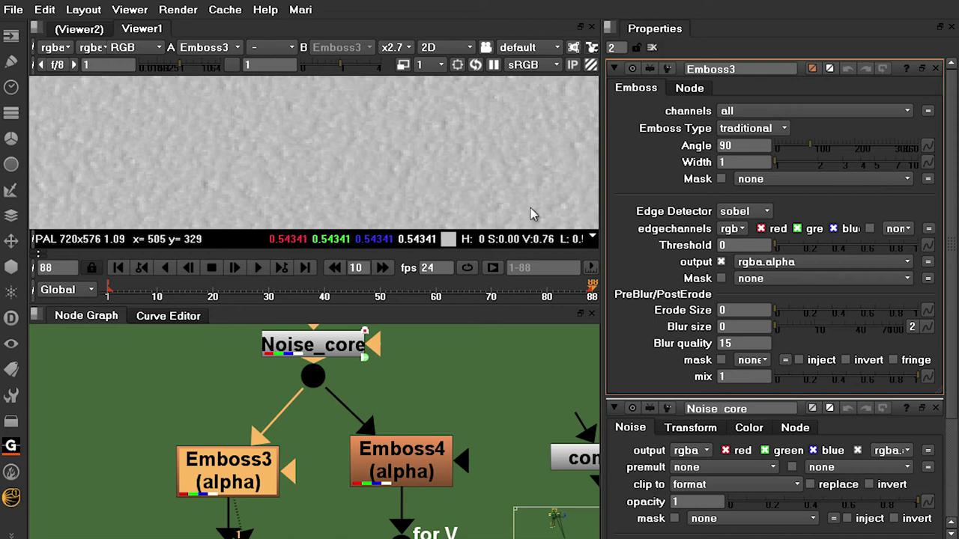
Open Emboss4's properties and compare its output with Emboss3's by switching between them in the viewer.
click(402, 480)
double_click(402, 483)
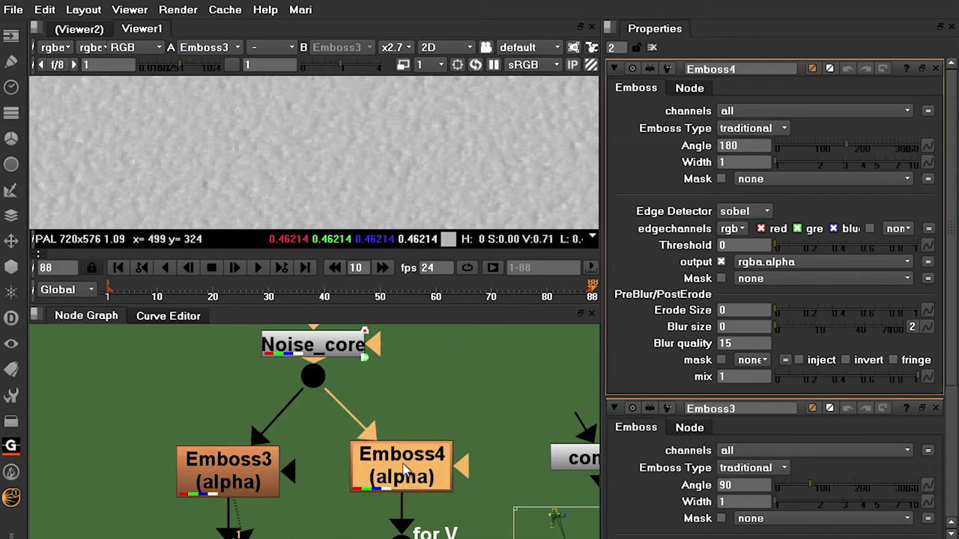
key(1)
key(2)
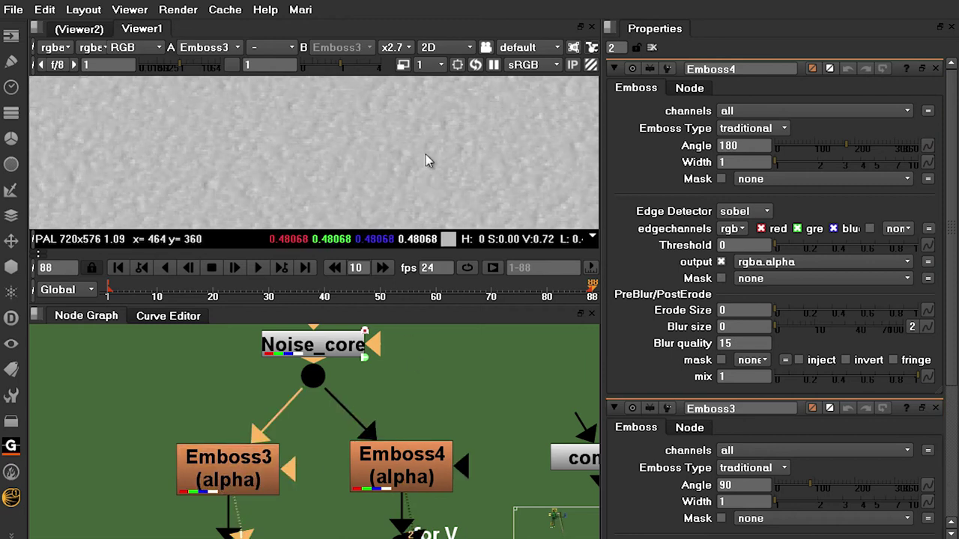
key(1)
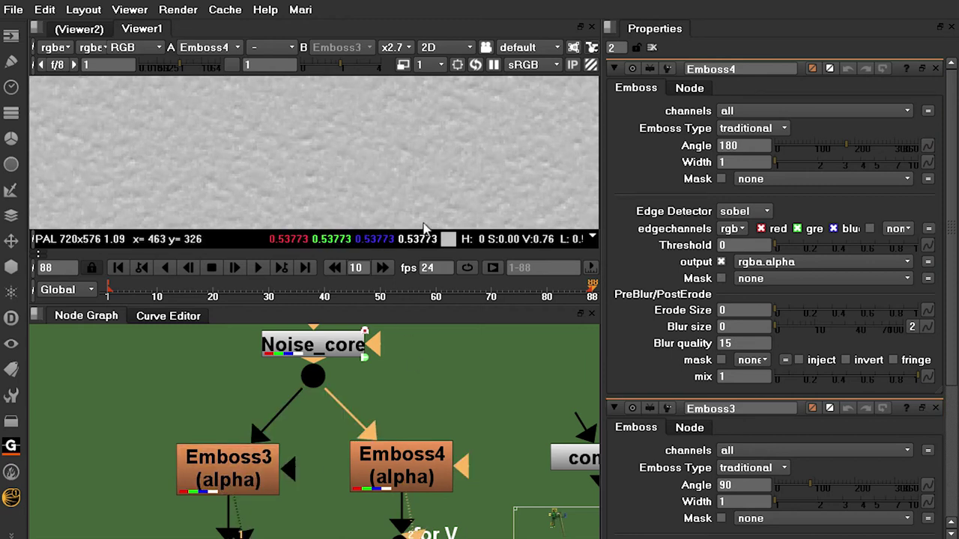
Select Emboss3 and examine the U and V channel branches below the two Emboss nodes.
scroll(367, 420, down, 5)
scroll(315, 404, up, 3)
click(291, 397)
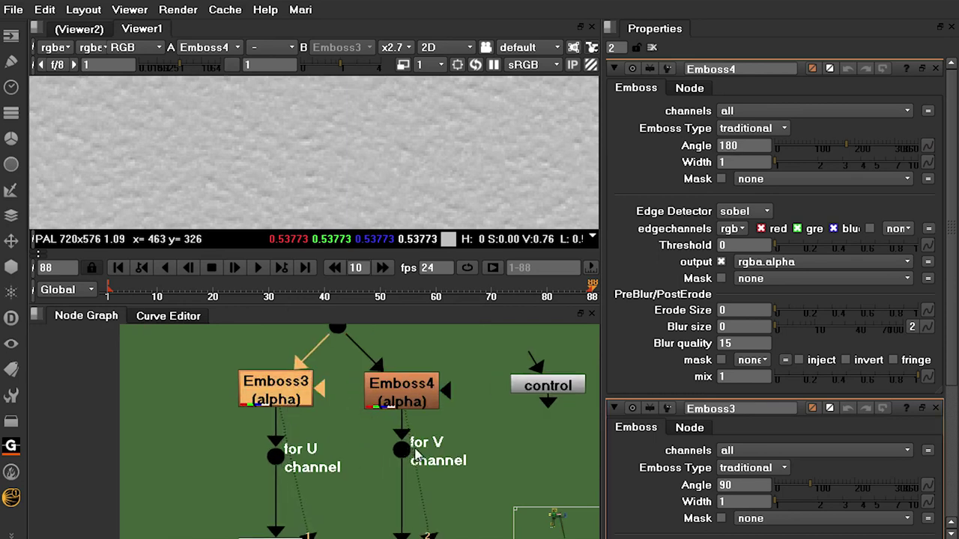
Open the Add3 node's properties, show its output in the viewer, and close the Emboss4 properties.
scroll(355, 436, down, 3)
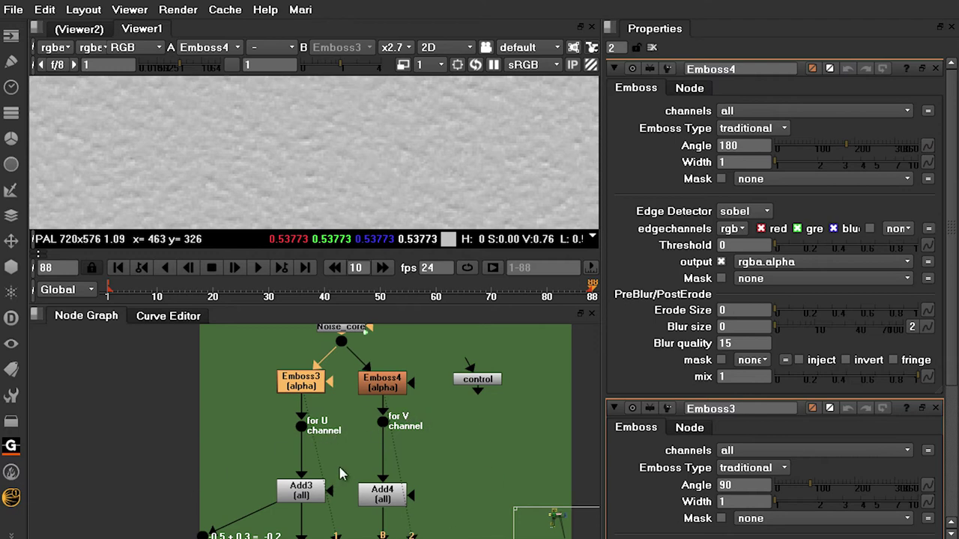
middle_drag(347, 466, 348, 428)
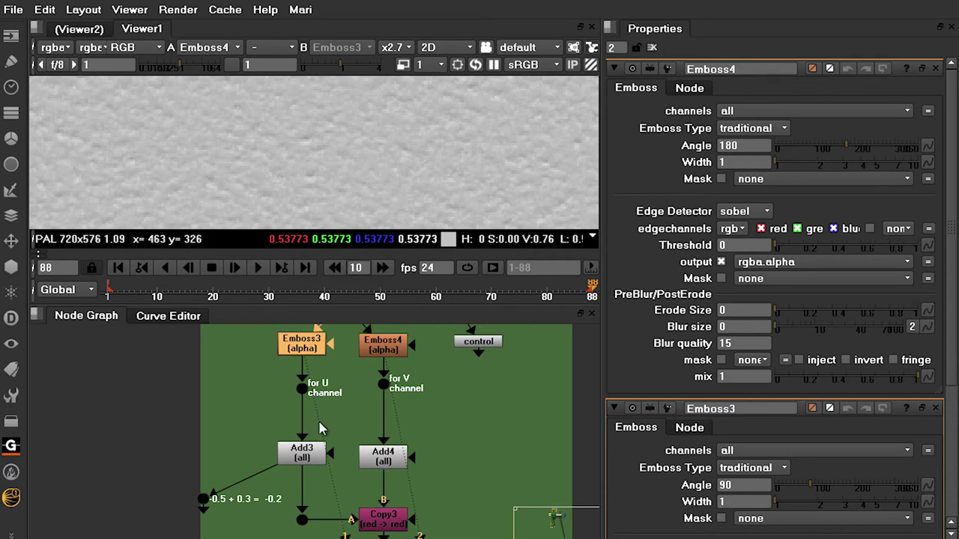
scroll(346, 423, up, 2)
double_click(291, 470)
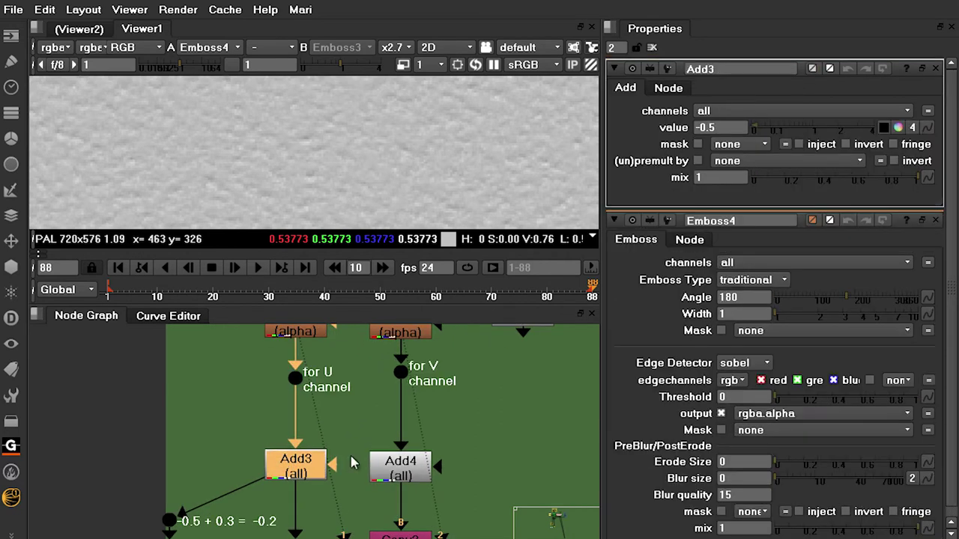
key(1)
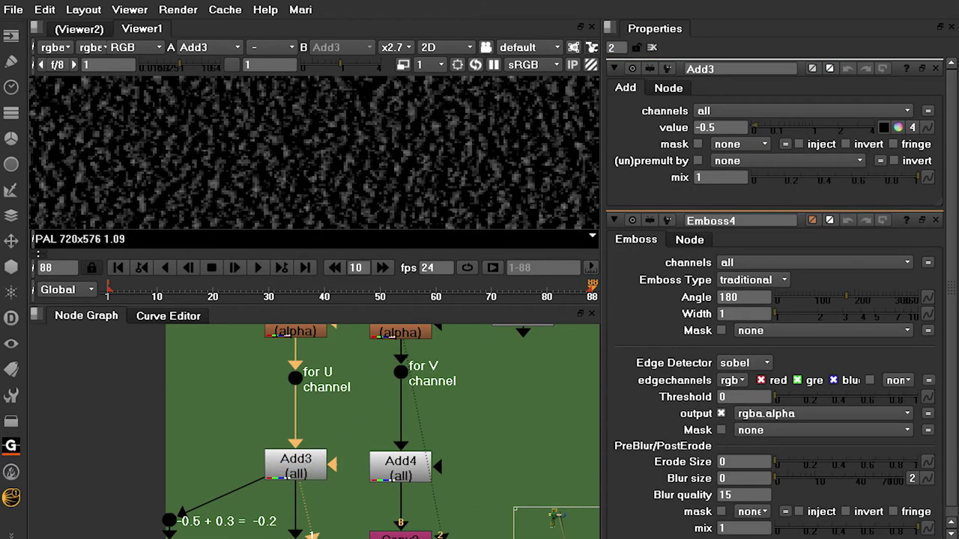
click(935, 220)
Nudge the dot labelled "-0.5 + 0.3 = -0.2" slightly closer to Add3 and deselect it.
middle_drag(228, 424, 270, 410)
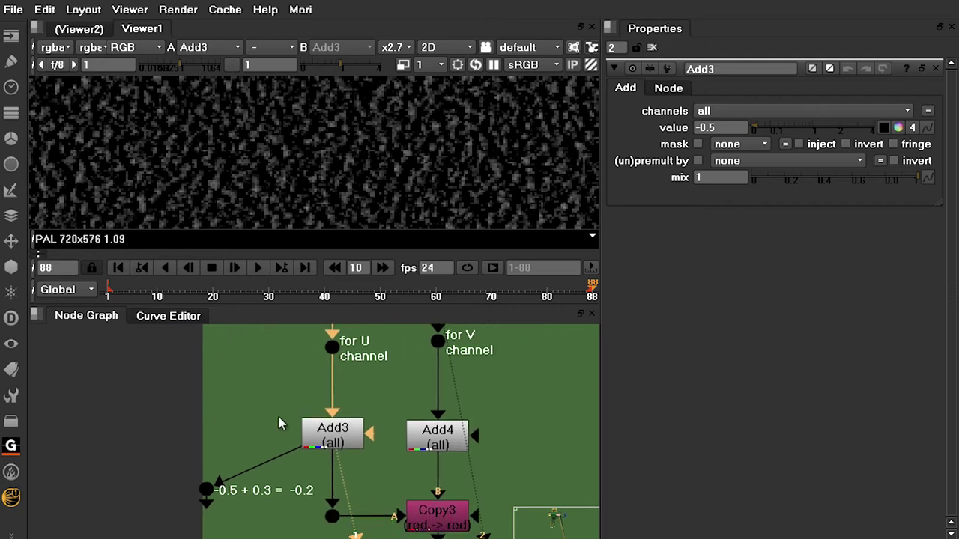
drag(200, 486, 206, 484)
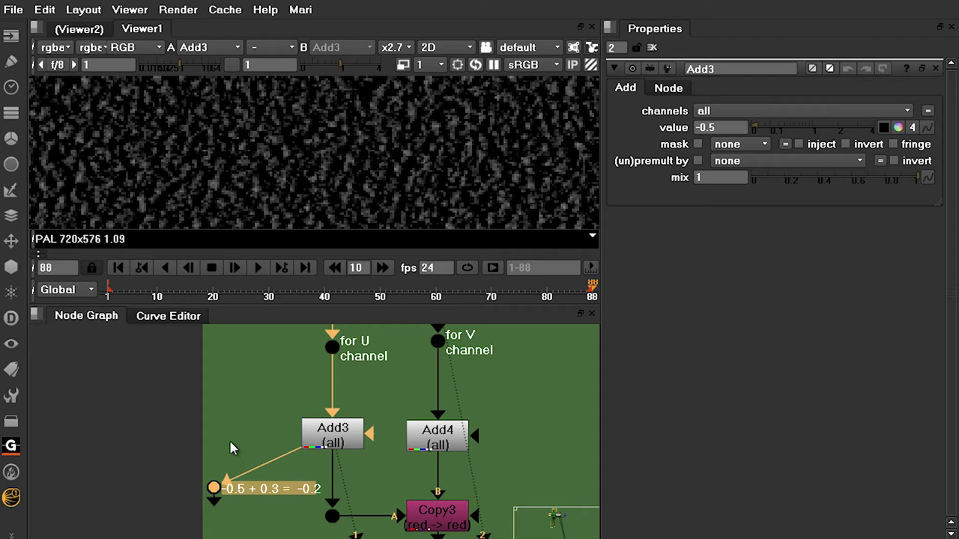
click(237, 443)
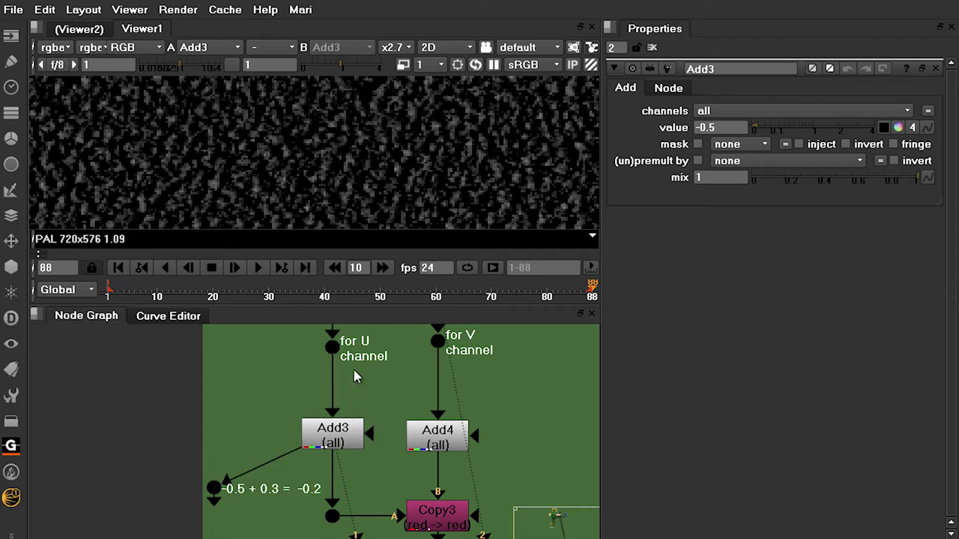
Show the "for U channel" dot in the viewer and inspect its pixel values up close.
click(332, 347)
key(1)
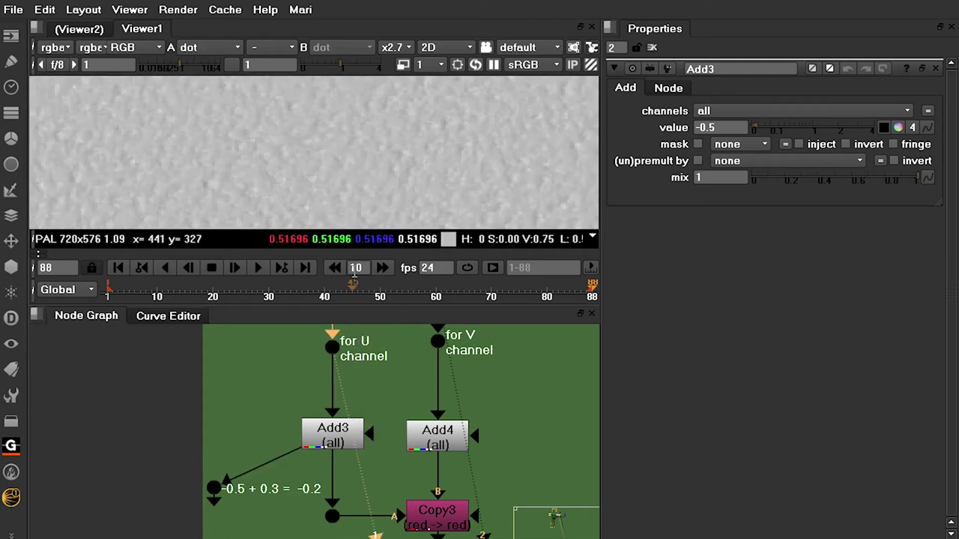
scroll(341, 174, up, 3)
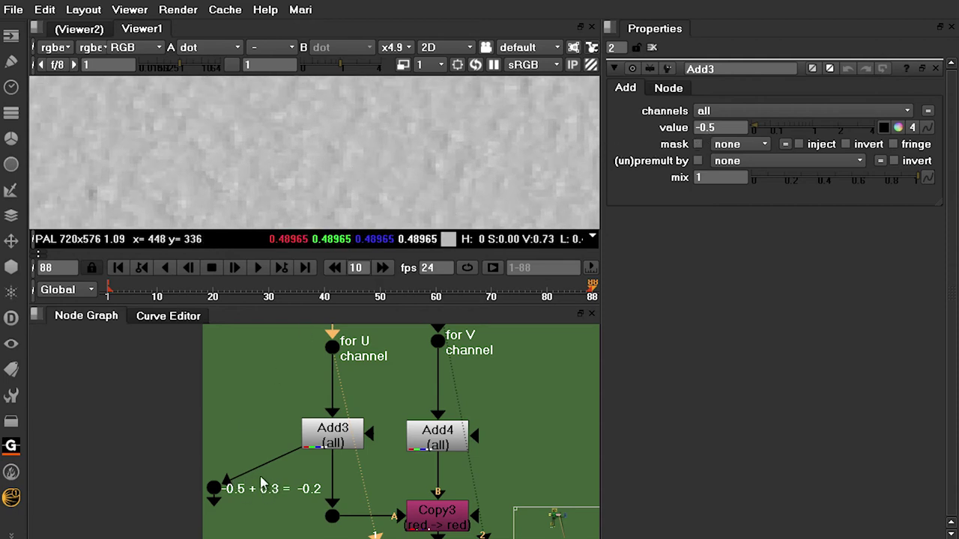
drag(257, 478, 296, 503)
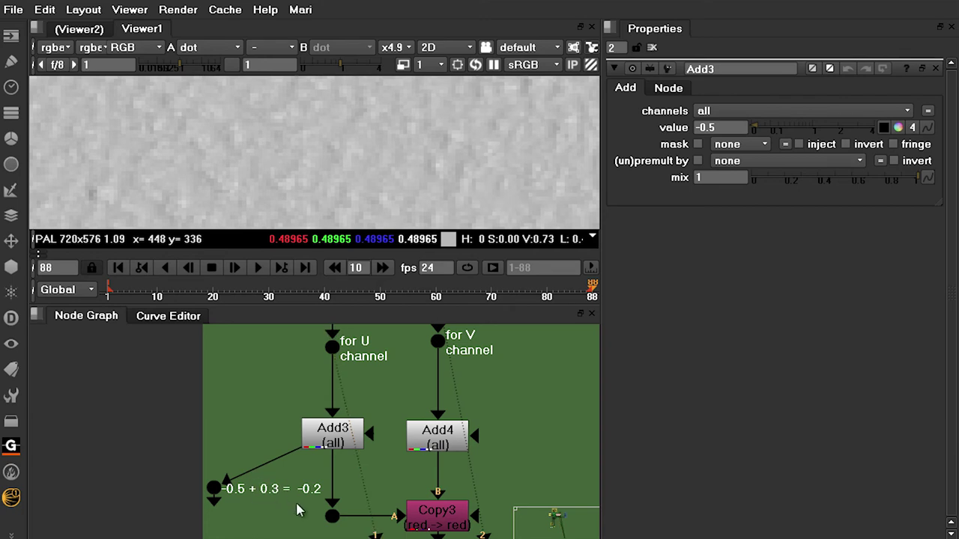
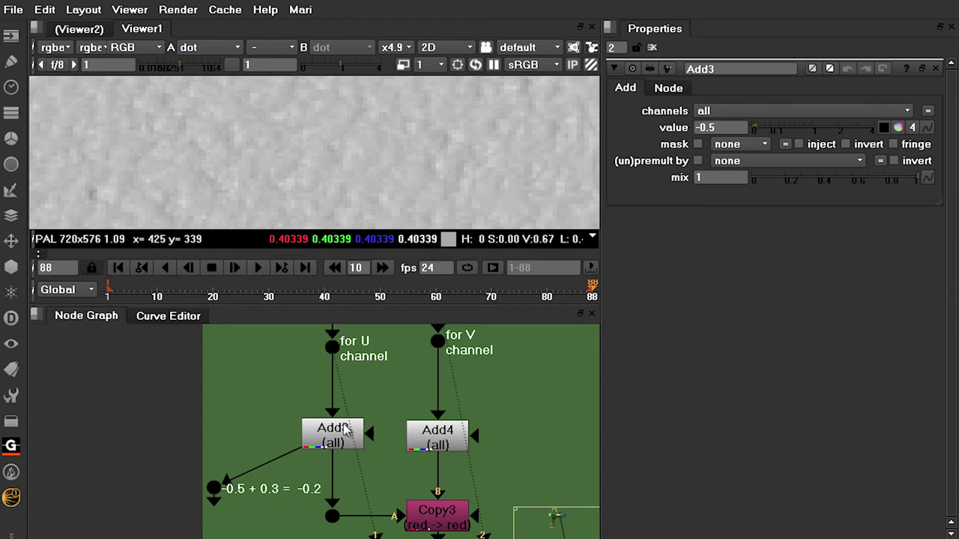
View the Add3 output and briefly turn on the zebra-stripe exposure warning to check for out-of-range pixels.
key(1)
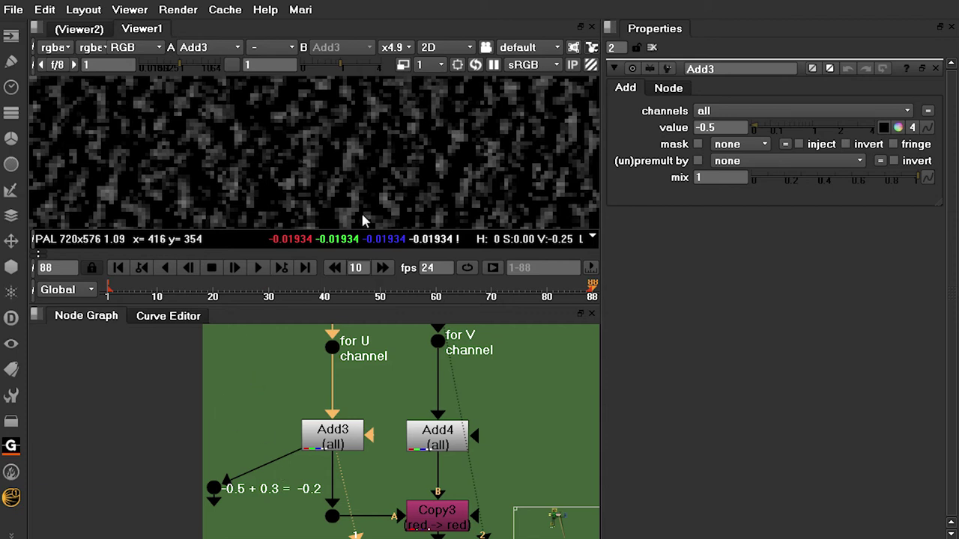
click(591, 65)
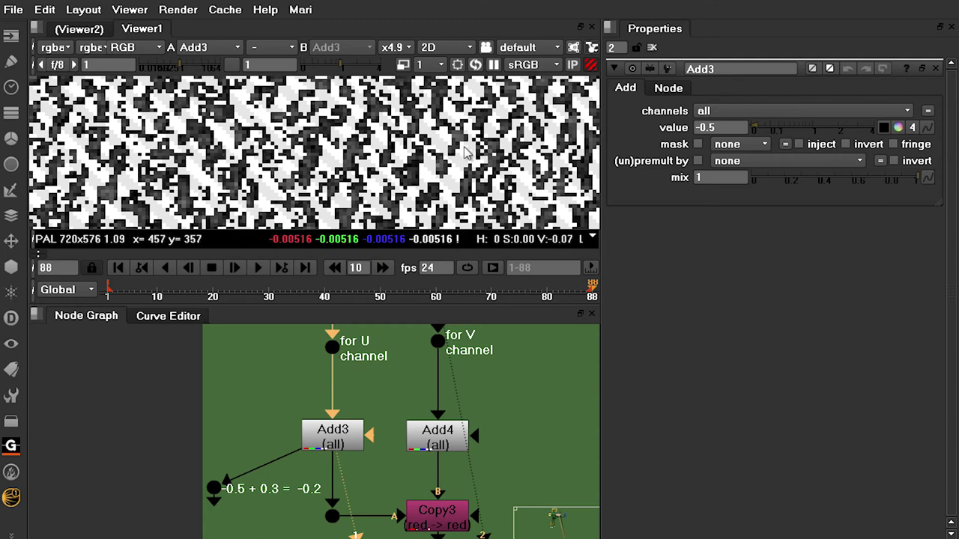
click(591, 66)
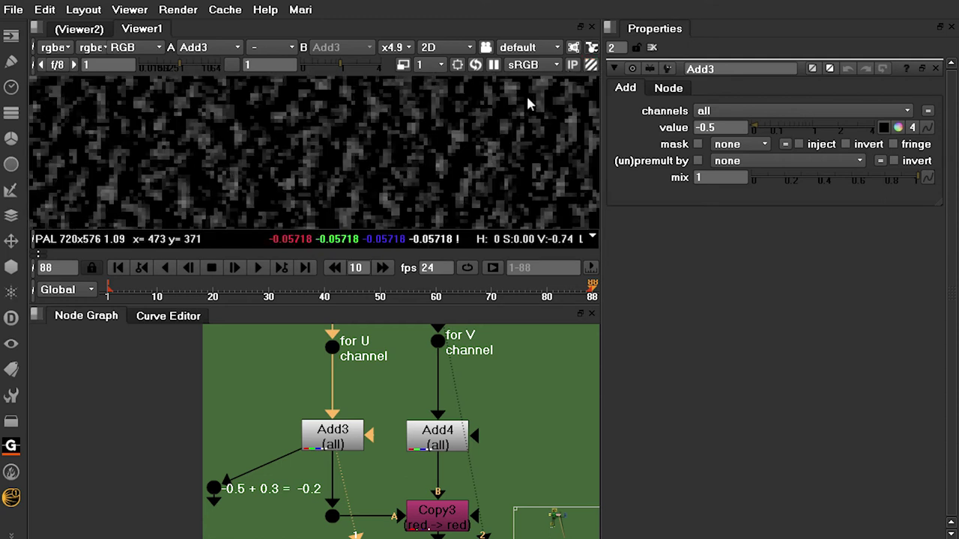
Show the Add4 node's output in the viewer and open its properties to check the add value.
middle_drag(436, 447, 415, 436)
click(414, 436)
key(1)
double_click(414, 436)
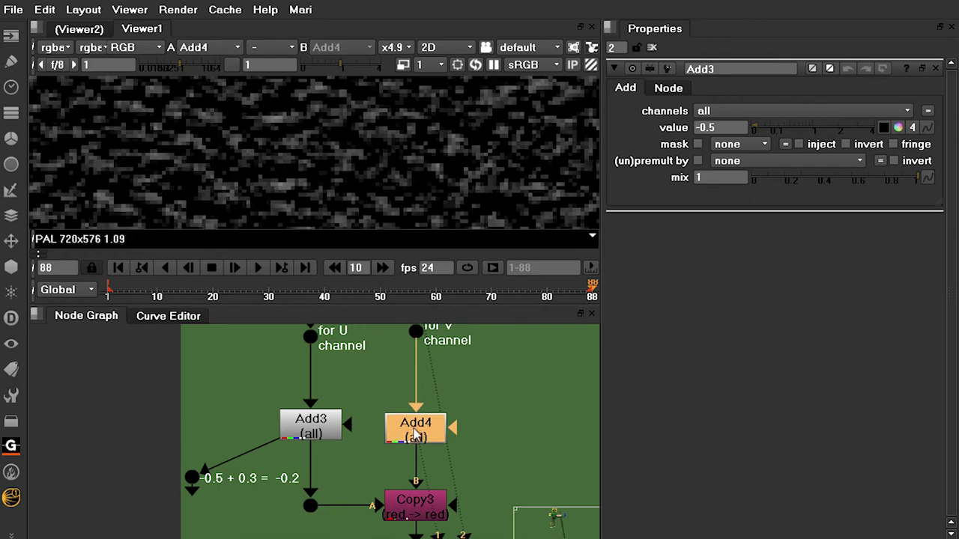
middle_drag(474, 409, 485, 387)
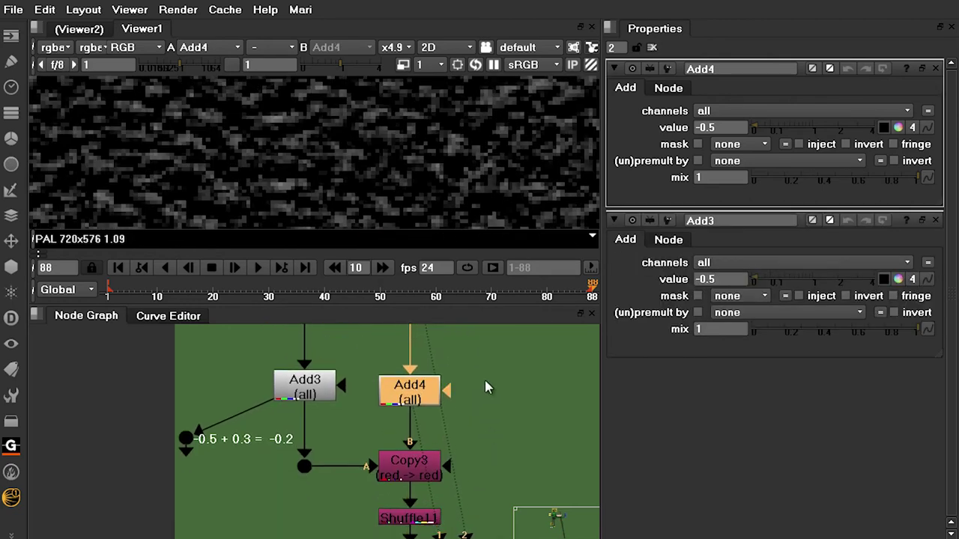
Show the Copy3 node in the viewer with its properties open, and close the Add4 properties.
double_click(413, 472)
key(1)
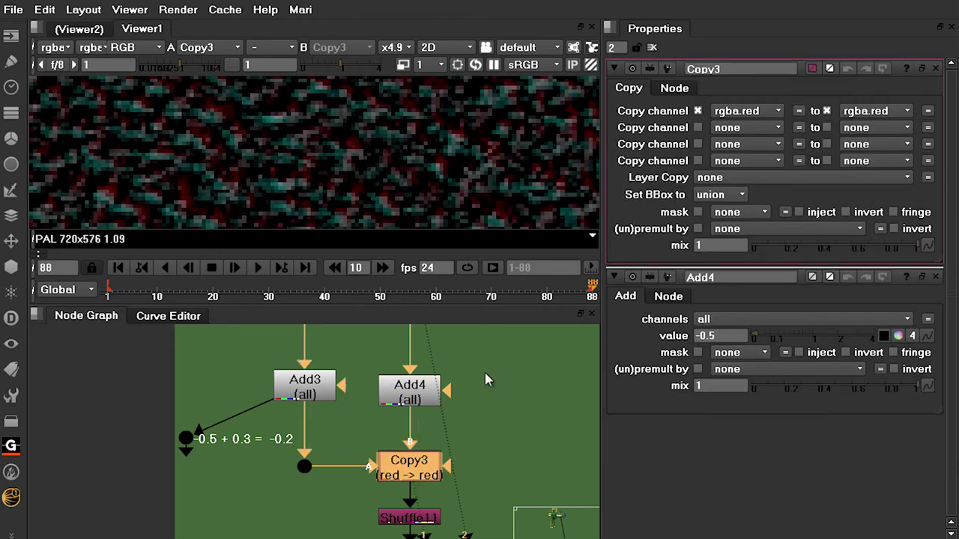
click(936, 277)
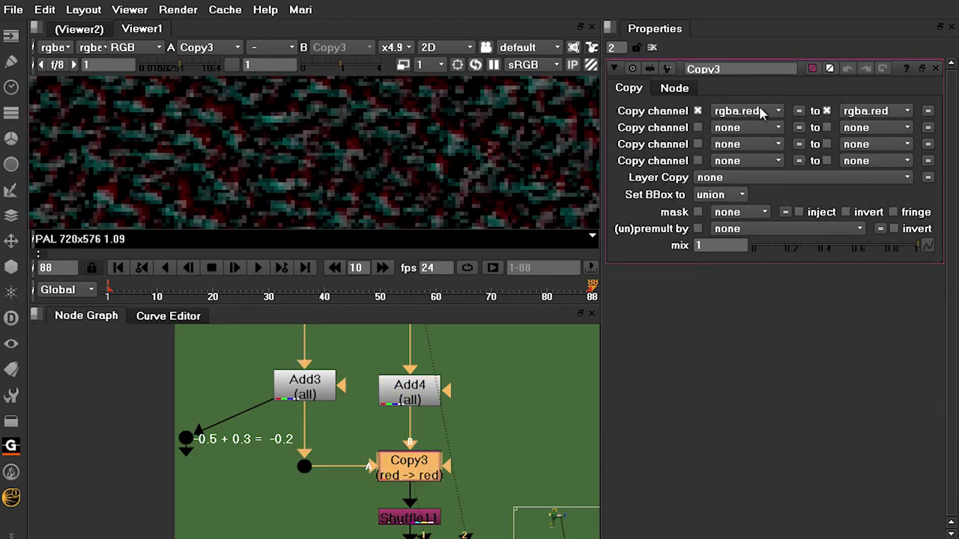
Compare Copy3's inputs with its result by viewing Add4 and returning the viewer to Copy3.
click(300, 388)
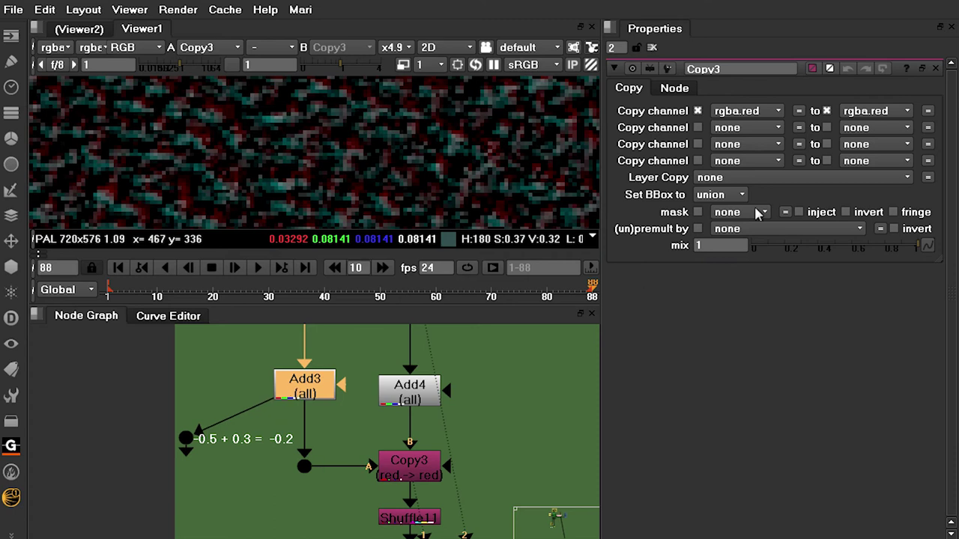
click(431, 390)
key(1)
click(414, 467)
key(1)
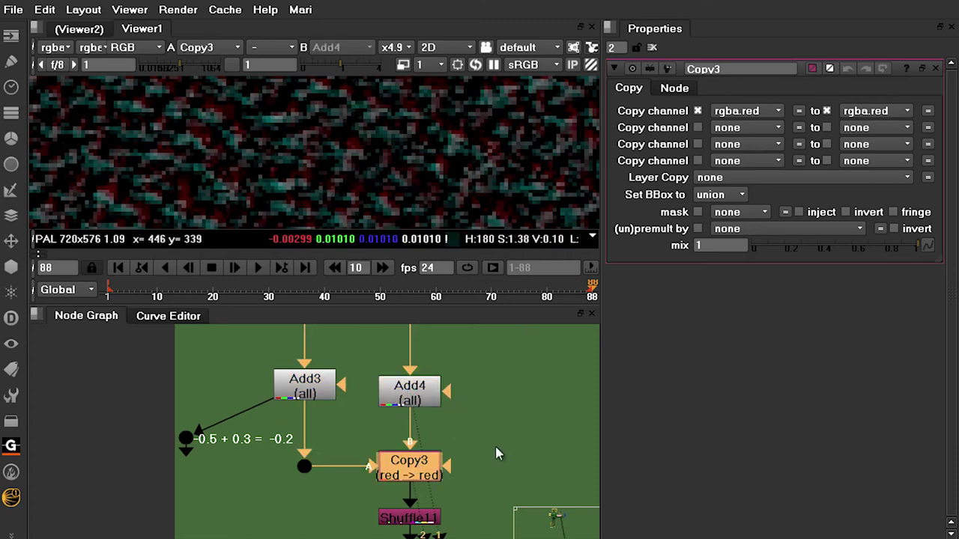
Show the Shuffle11 node below Copy3 in the viewer and open its channel routing properties.
scroll(496, 447, down, 2)
scroll(453, 427, up, 2)
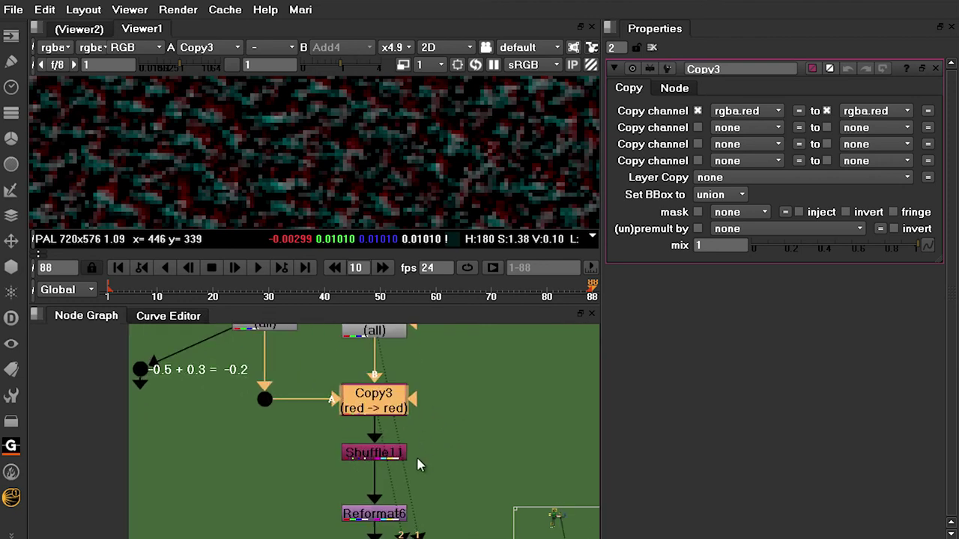
scroll(381, 458, up, 1)
click(380, 459)
key(1)
double_click(380, 465)
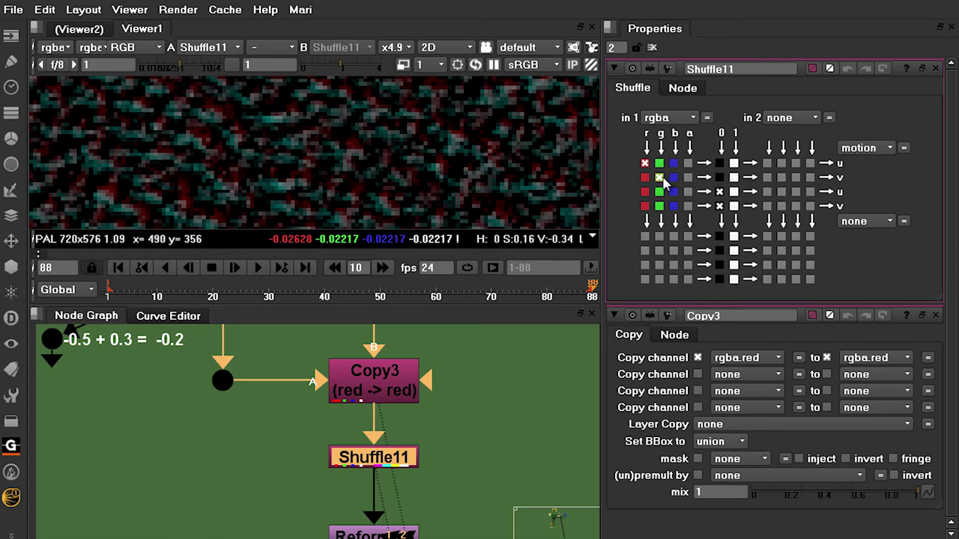
Check Shuffle11's output layer choices, keeping motion with the last two channels fed from 0, and inspect its image.
click(880, 150)
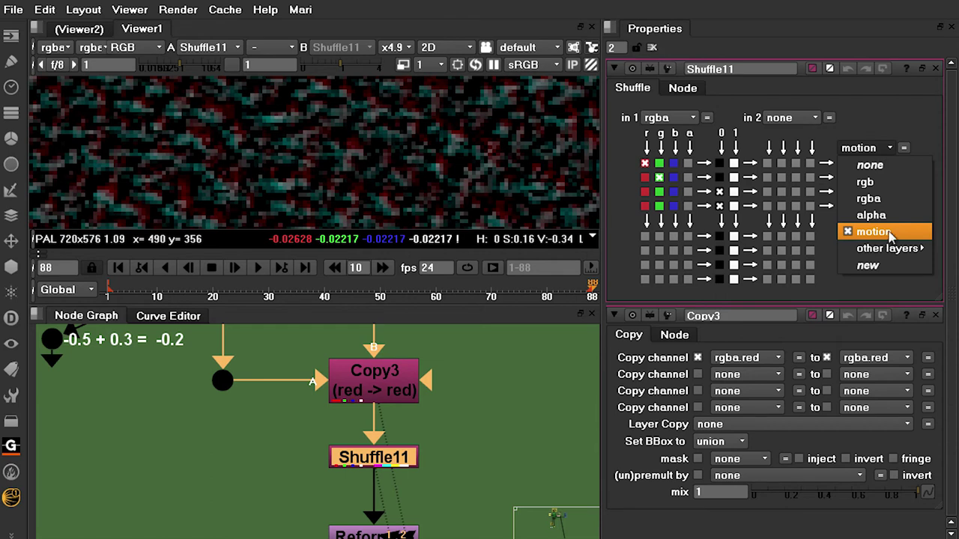
click(488, 433)
middle_drag(498, 436, 442, 430)
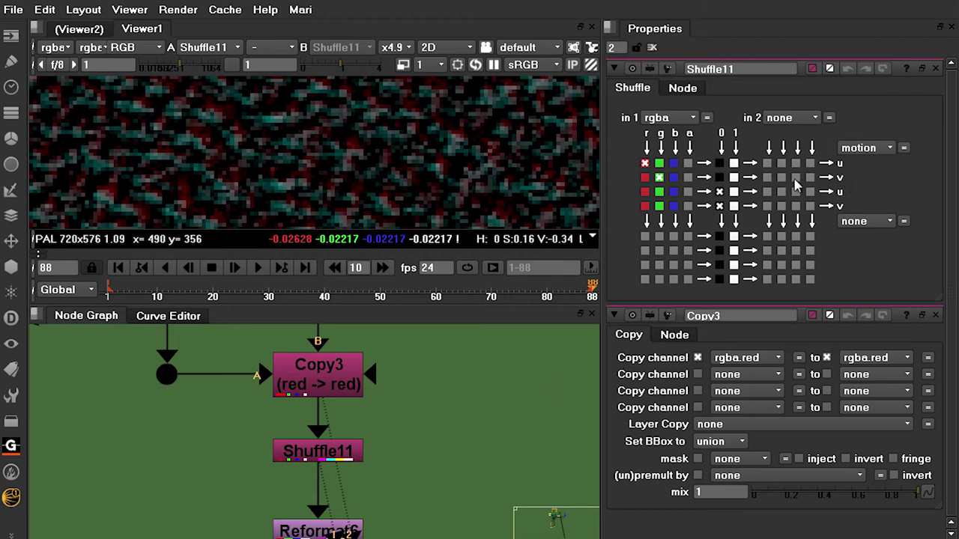
click(719, 206)
click(719, 191)
click(330, 451)
scroll(442, 155, down, 5)
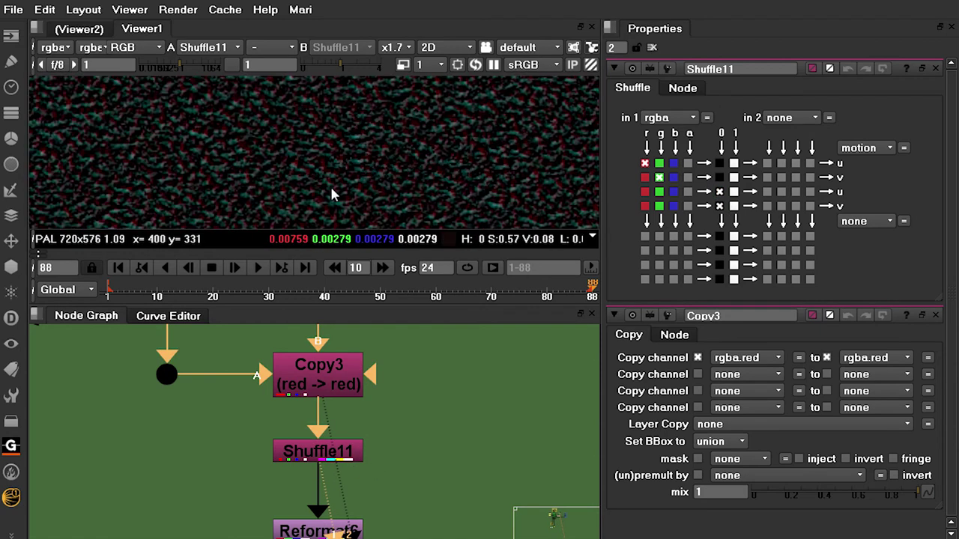
Show the Reformat6 node in the viewer, open its properties, and examine the full output frame.
middle_drag(411, 490, 439, 435)
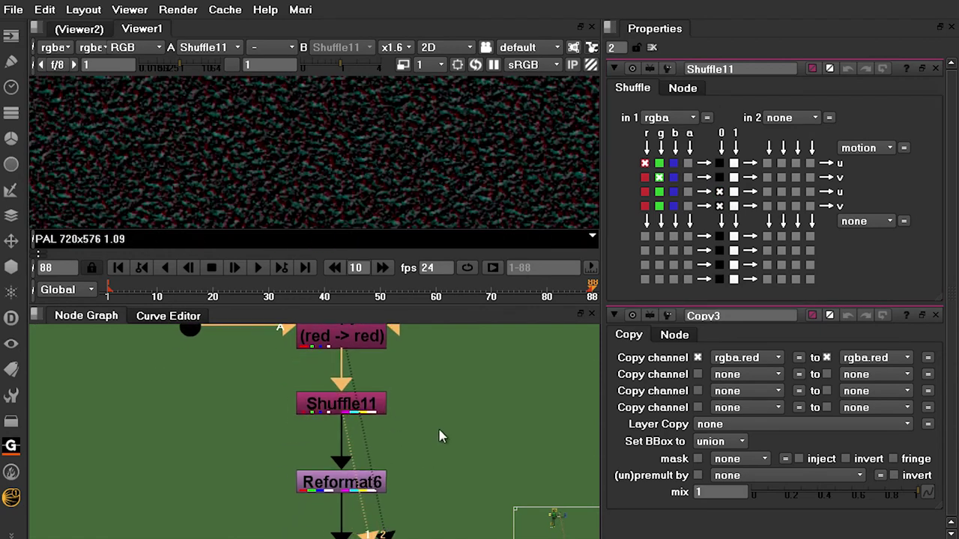
middle_drag(417, 478, 418, 432)
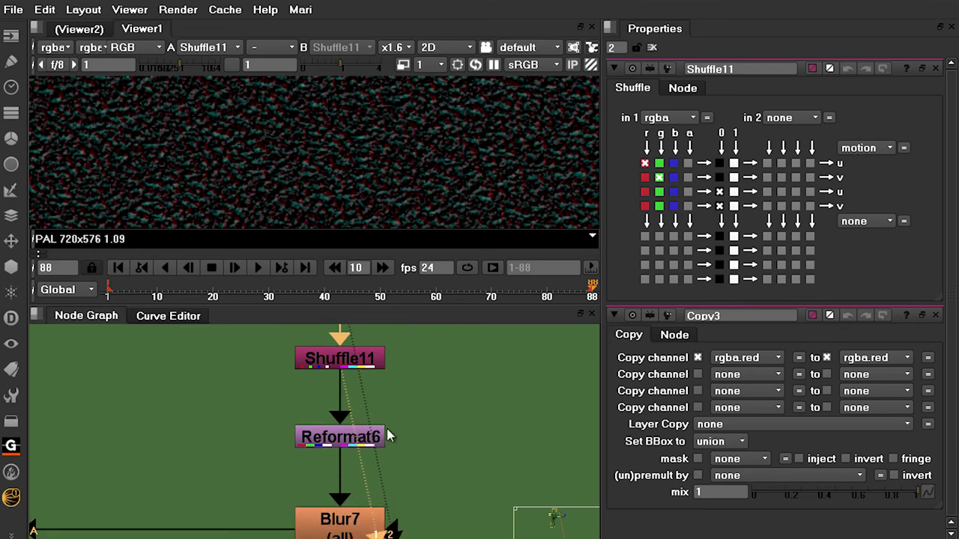
ctrl+shift+click(348, 438)
double_click(348, 438)
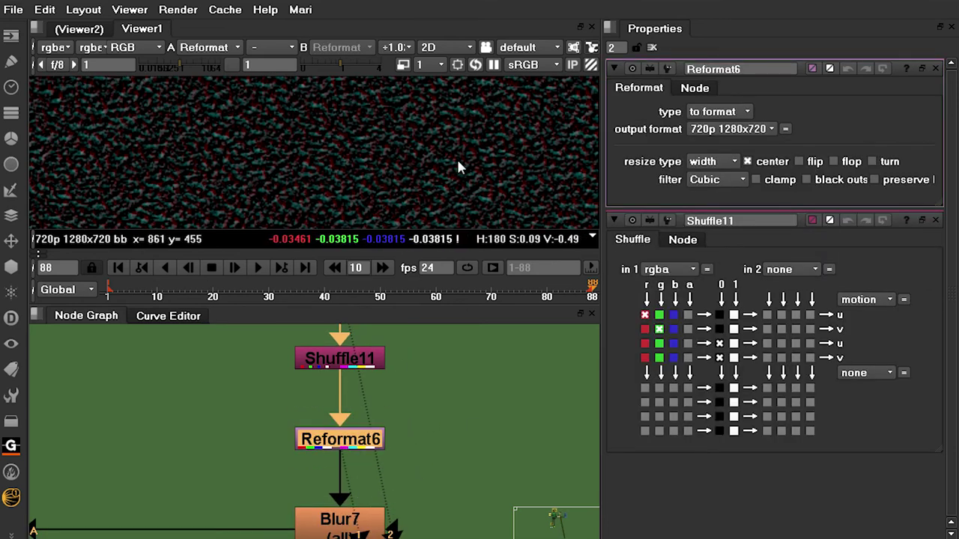
scroll(465, 174, down, 5)
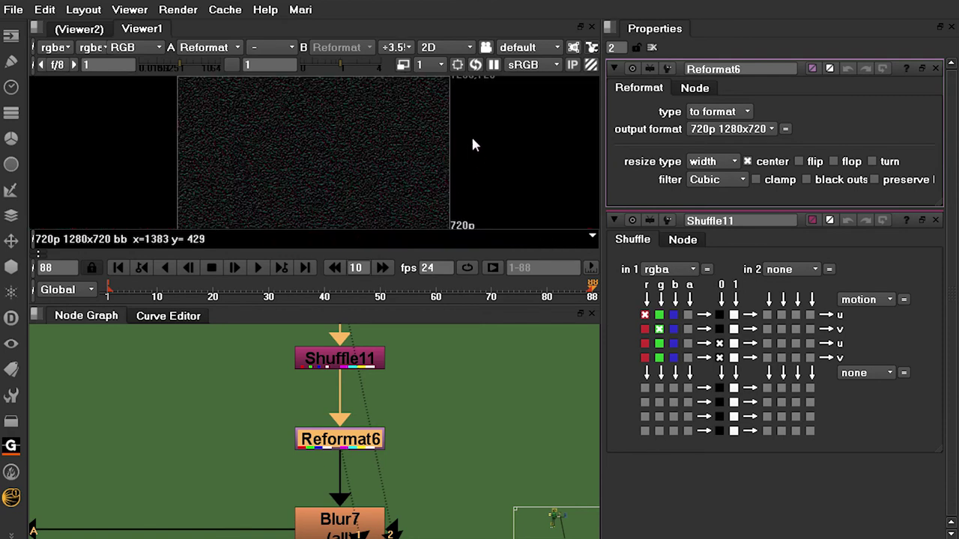
scroll(473, 144, down, 2)
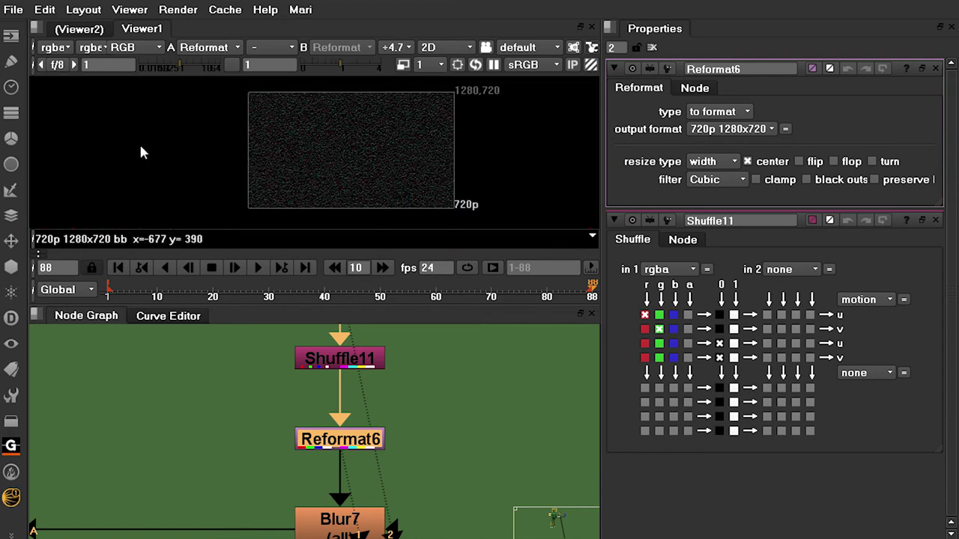
Inspect the reformatted noise up close and compare the Shuffle11 output with the Reformat6 output.
middle_drag(446, 466, 467, 420)
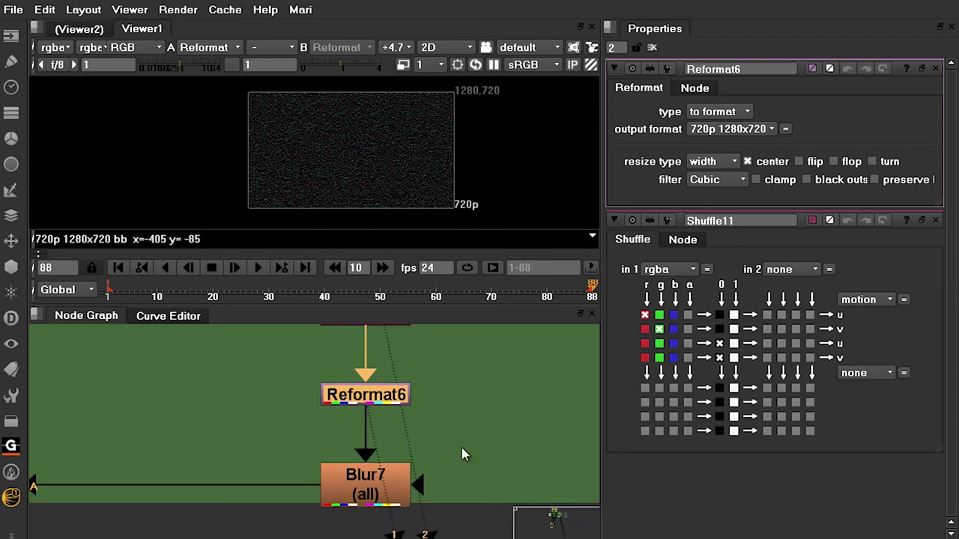
alt+middle_drag(337, 143, 592, 135)
middle_drag(468, 385, 461, 452)
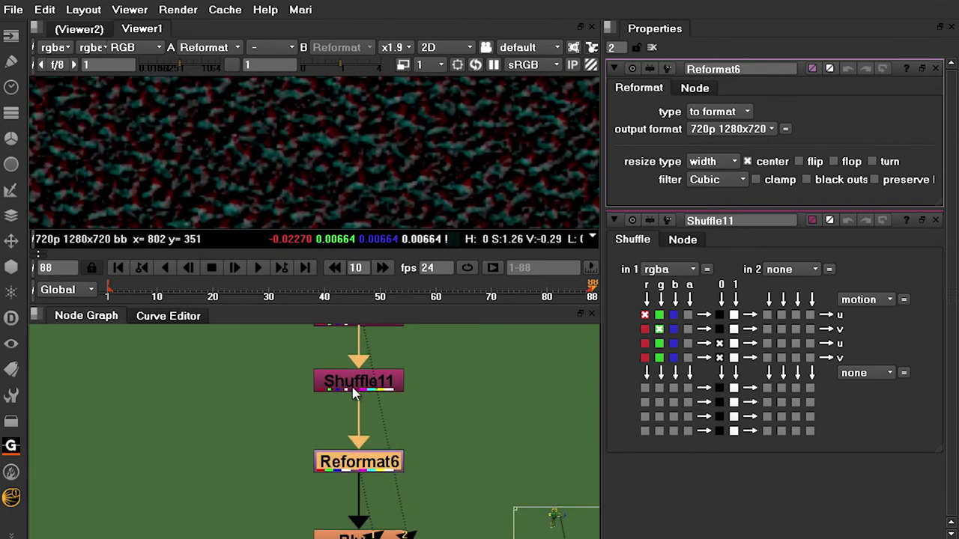
click(356, 386)
key(1)
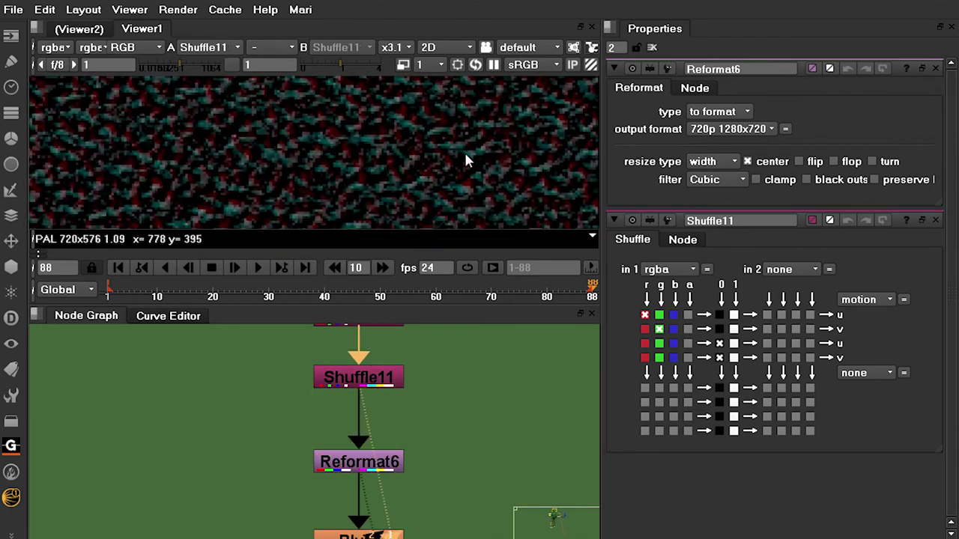
key(2)
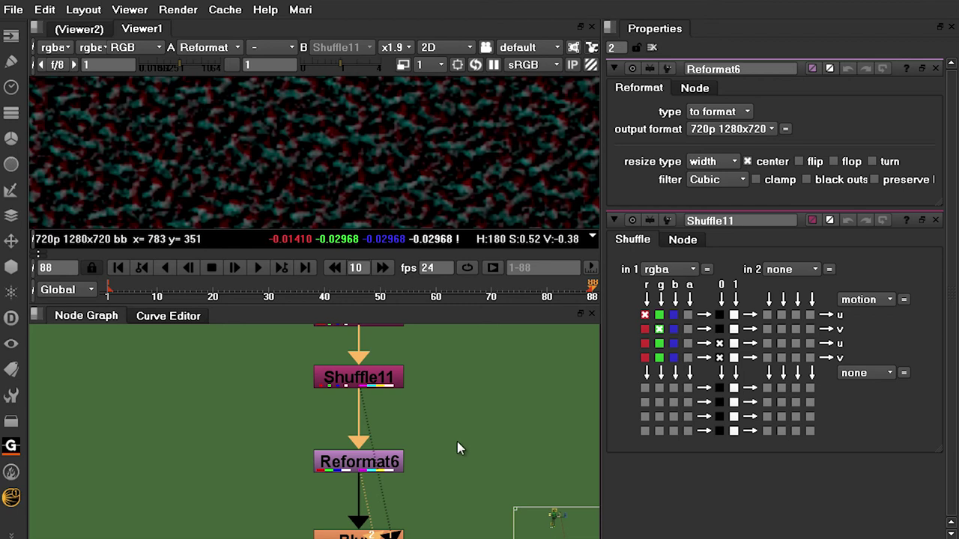
Show the output of the Blur7 node below Reformat6 in the viewer.
middle_drag(459, 477, 430, 434)
click(406, 458)
key(1)
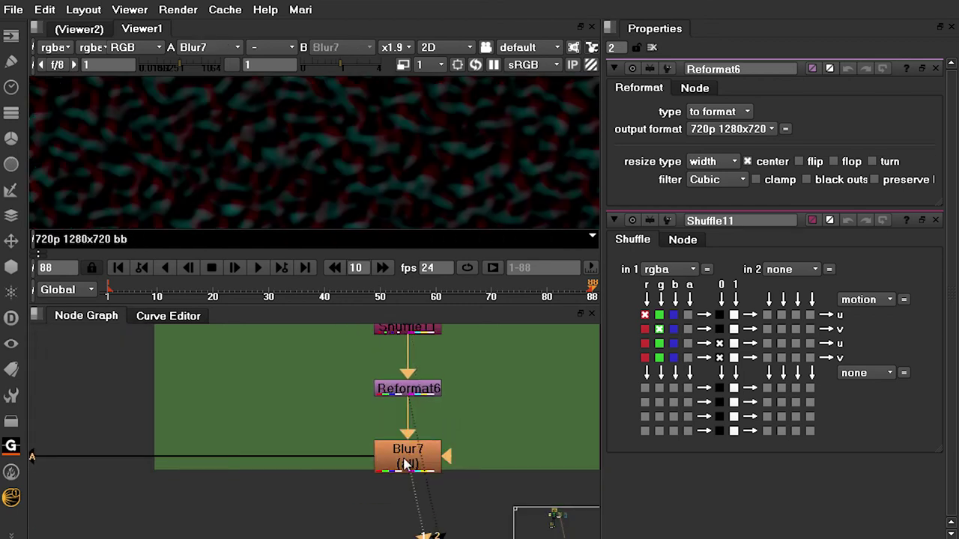
Open Blur7's properties to check its blur settings and trace its output to Copy4 in the core backdrop.
double_click(405, 463)
drag(790, 134, 769, 135)
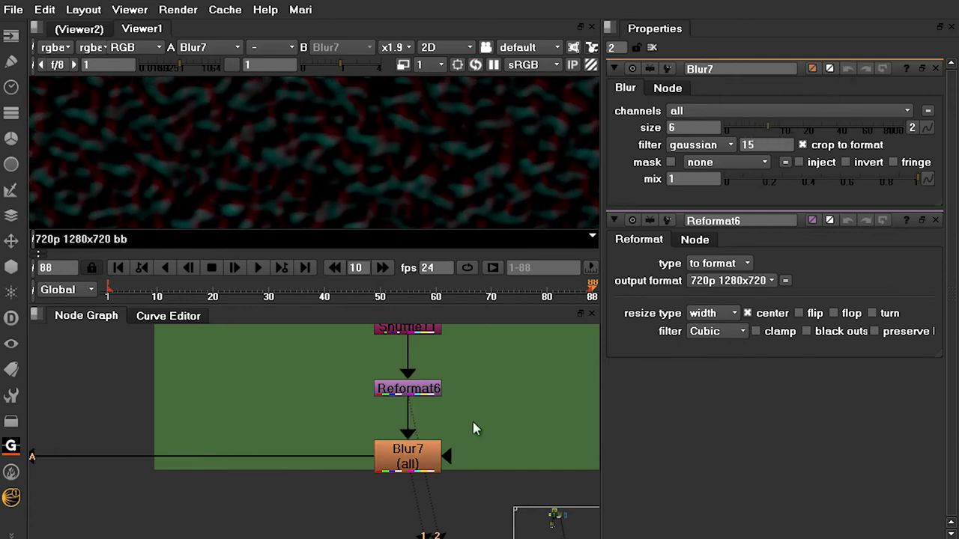
key(space)
scroll(459, 389, down, 2)
middle_drag(458, 385, 568, 377)
middle_drag(334, 389, 397, 383)
middle_drag(140, 320, 285, 322)
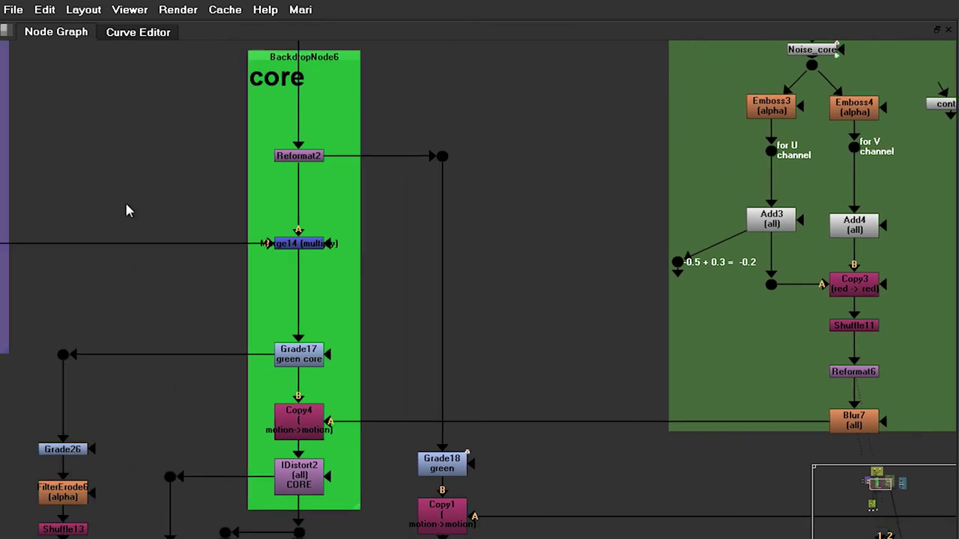
Show Grade17 in the viewer, inspect the green core image, and open the node's grade settings.
key(space)
click(274, 388)
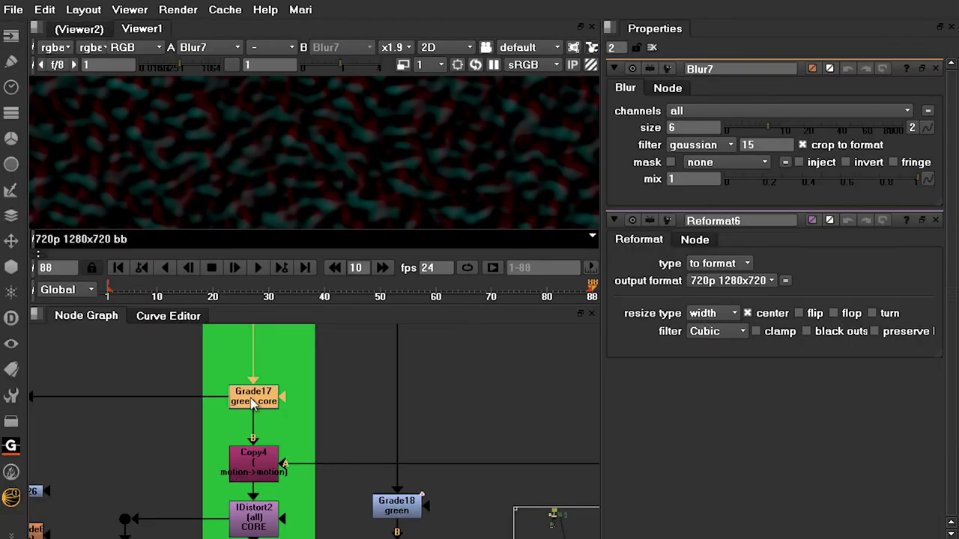
key(f)
alt+middle_drag(315, 199, 448, 159)
mouse_move(357, 159)
middle_down()
mouse_move(411, 151)
mouse_move(440, 126)
middle_up()
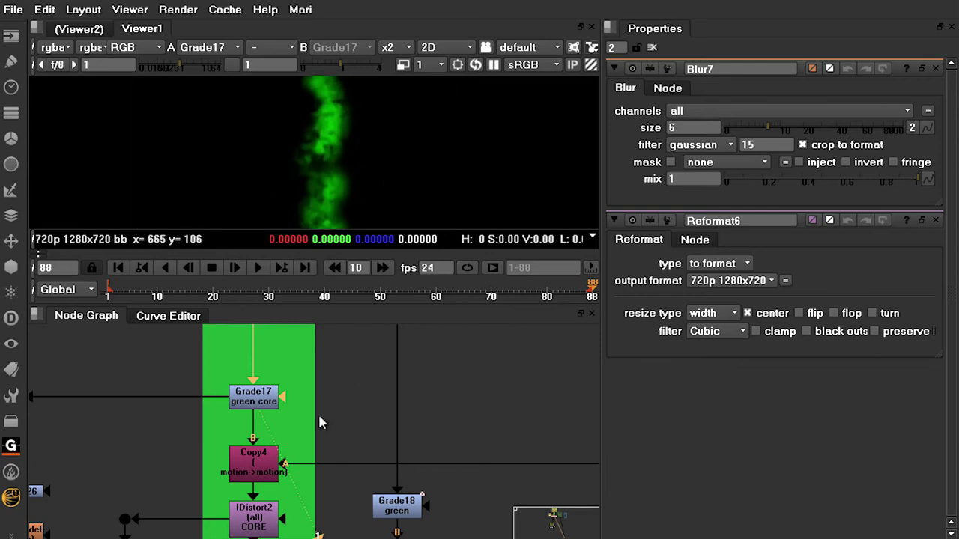
double_click(271, 400)
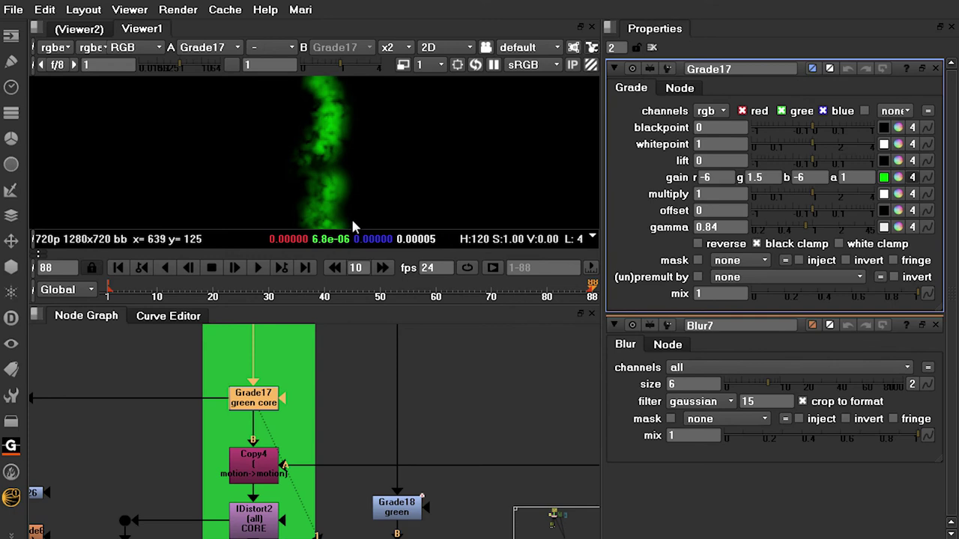
Show Copy4 in the viewer with its properties open and close Grade17's properties.
middle_drag(330, 427, 332, 403)
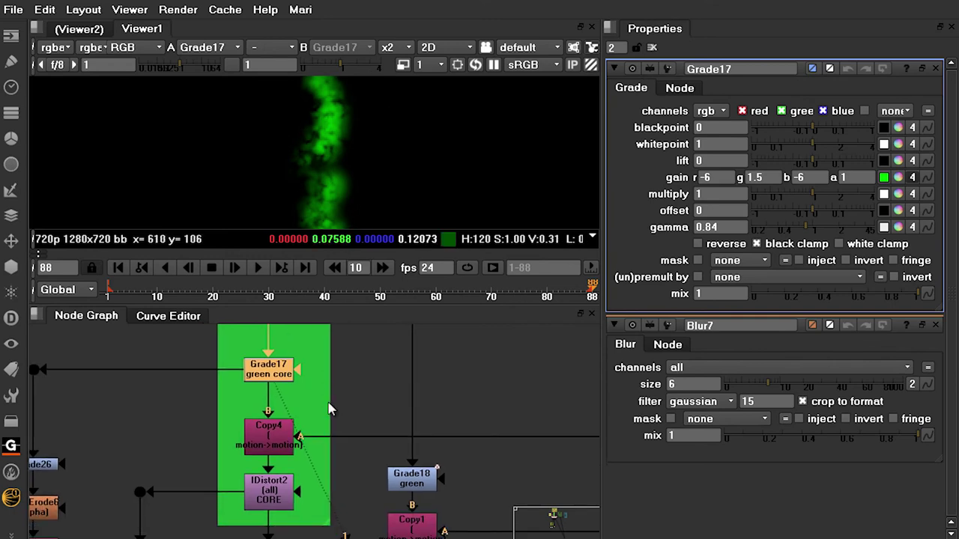
click(267, 442)
key(1)
double_click(267, 444)
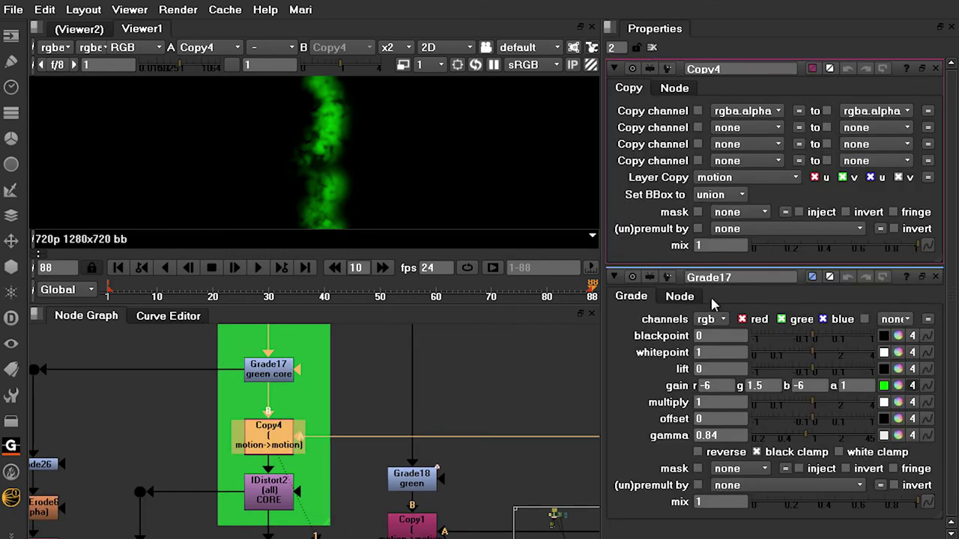
click(935, 277)
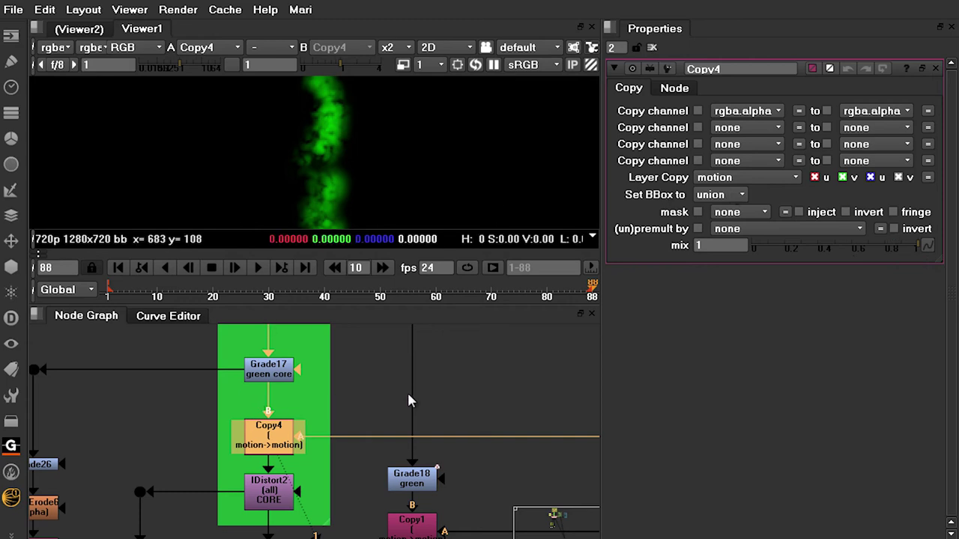
Trace Copy4's A input back to Blur7 in the core heat haze branch and return to the Copy4 node.
middle_drag(529, 405, 465, 407)
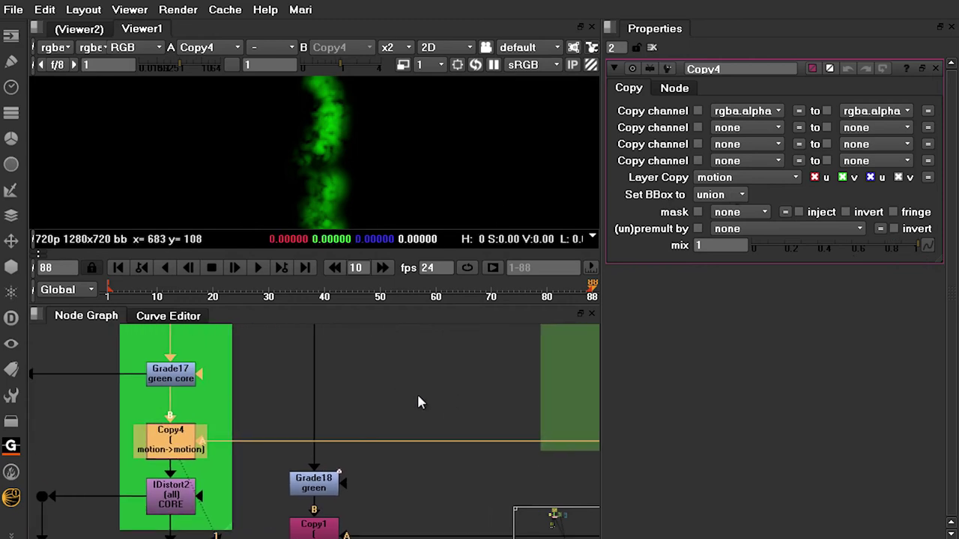
scroll(418, 402, down, 2)
middle_drag(522, 377, 296, 389)
scroll(449, 415, up, 2)
key(space)
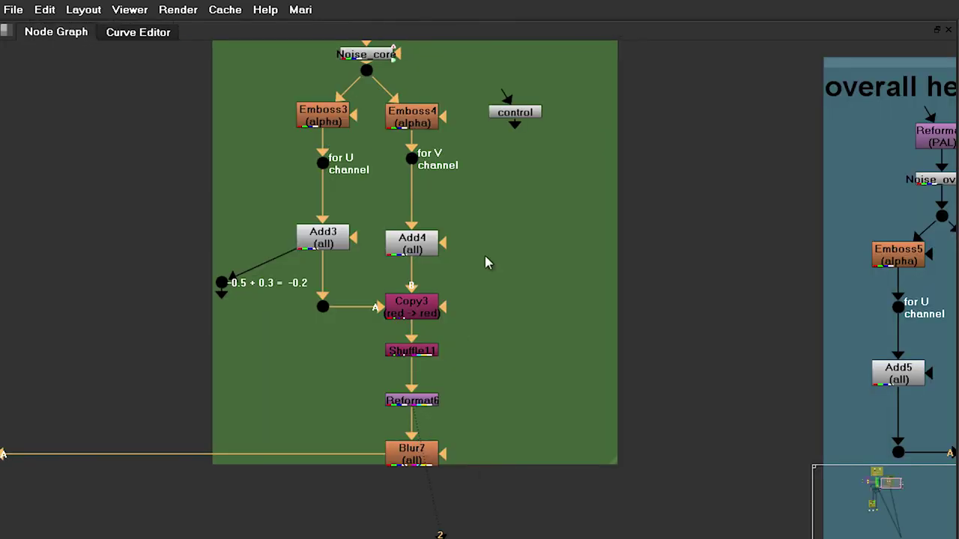
middle_drag(185, 382, 755, 398)
key(space)
middle_drag(456, 444, 427, 422)
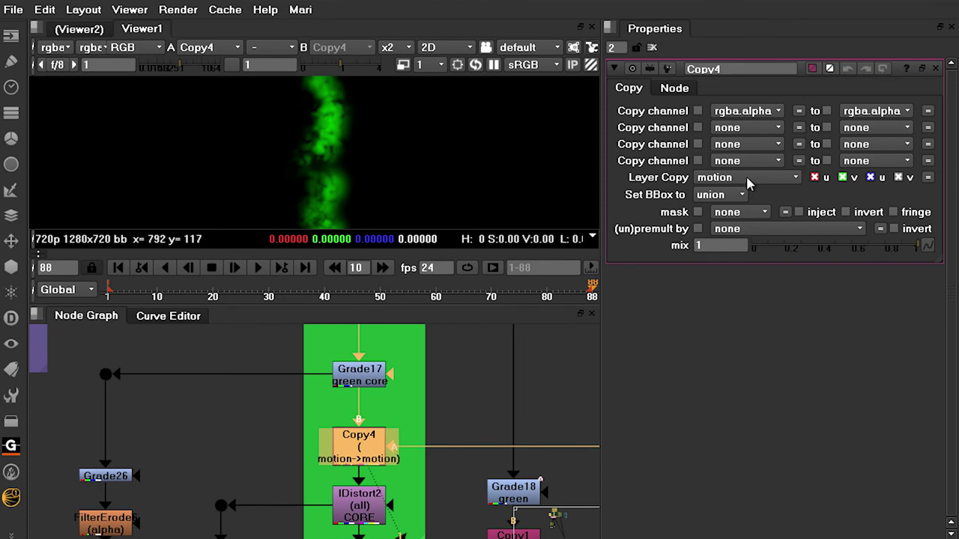
scroll(355, 427, up, 2)
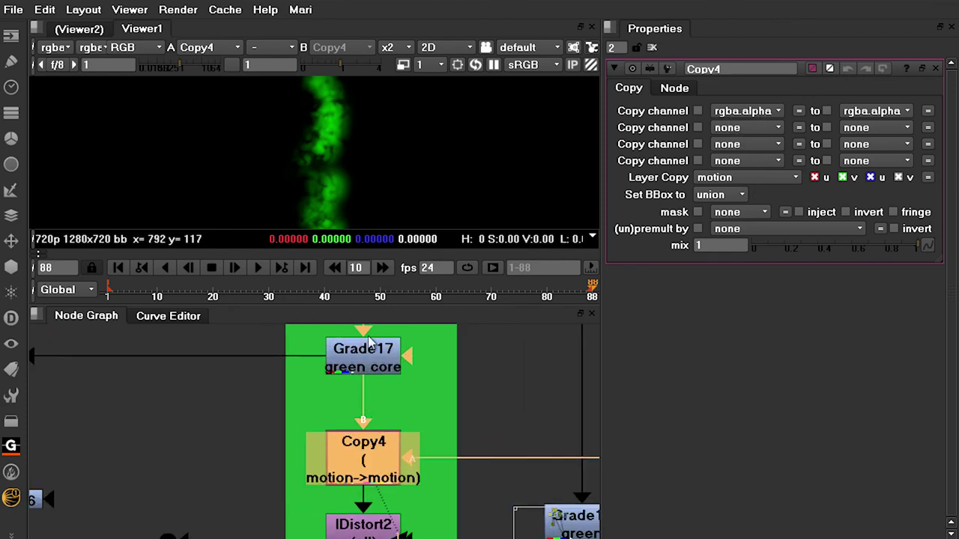
Compare the viewer output of Grade17 with that of Copy4.
click(367, 369)
key(1)
click(358, 458)
key(1)
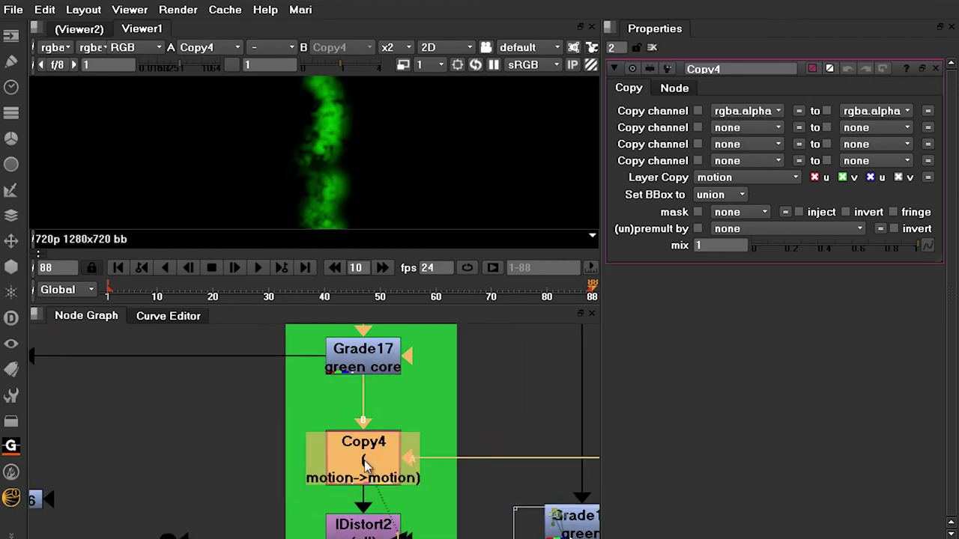
View Copy4's motion layer in the viewer and switch the displayed layer back to rgba.
click(61, 48)
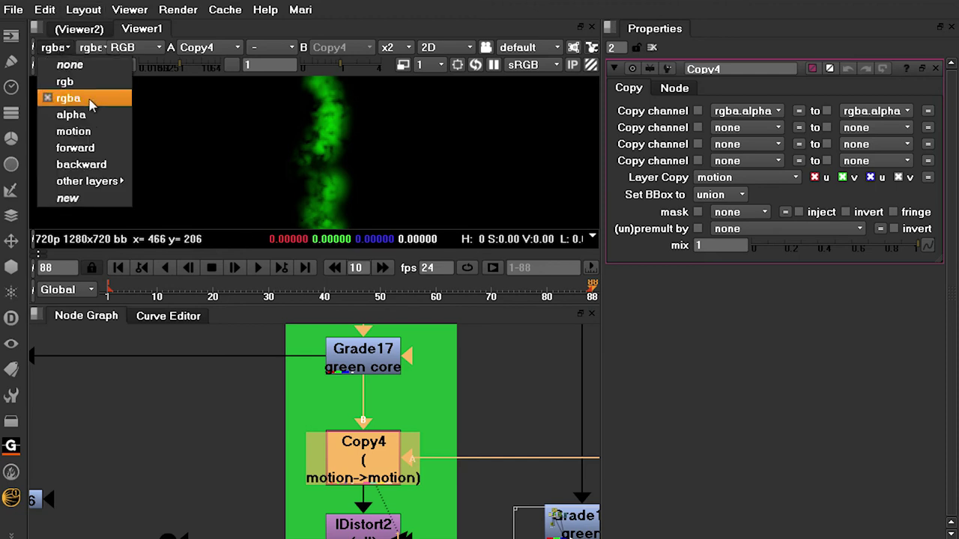
click(88, 132)
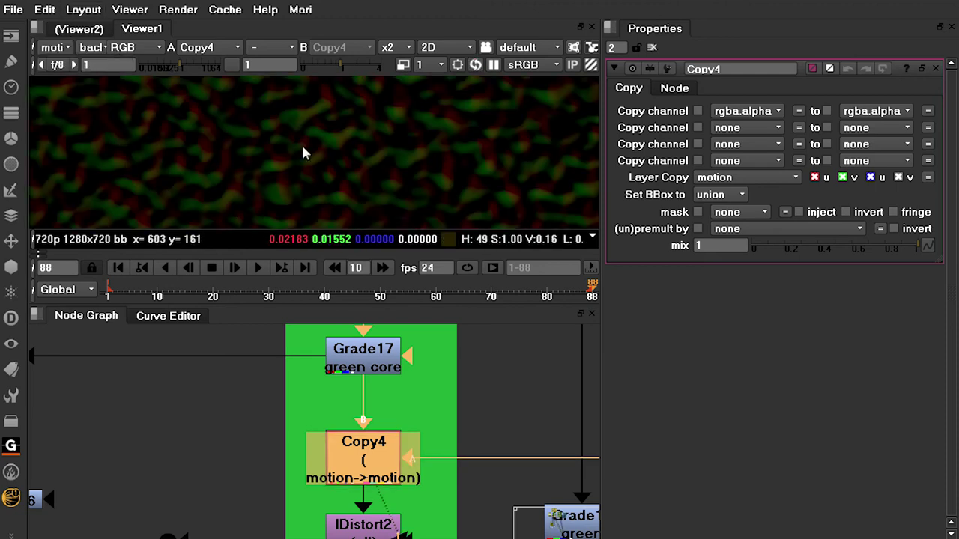
click(55, 48)
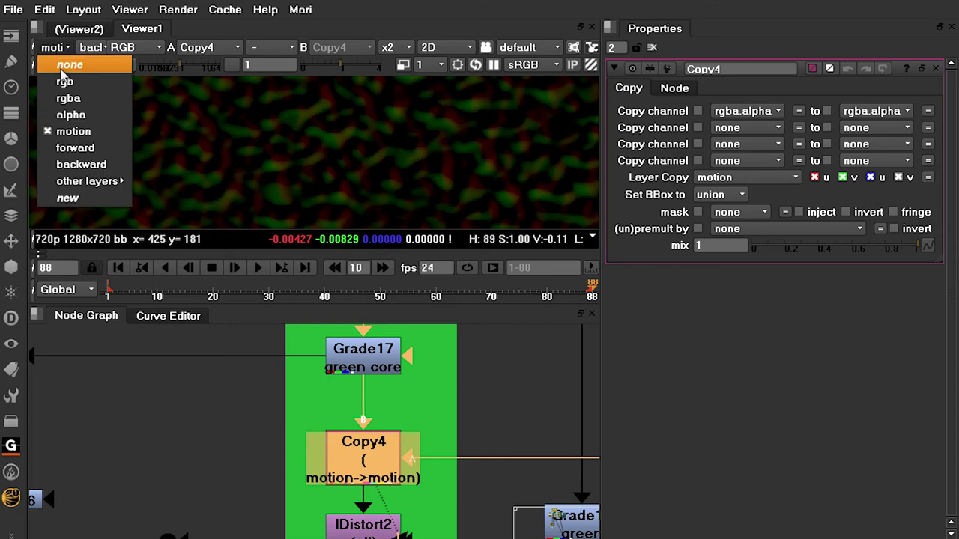
click(83, 105)
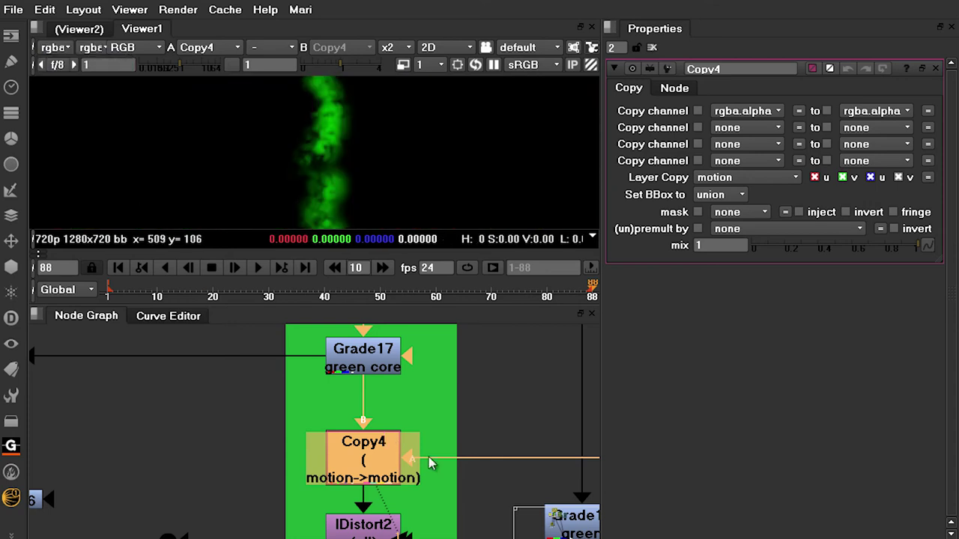
Show IDistort2 below Copy4 in the viewer, open its properties, and check the UV channels choices, keeping motion.
scroll(439, 463, down, 2)
scroll(438, 463, up, 3)
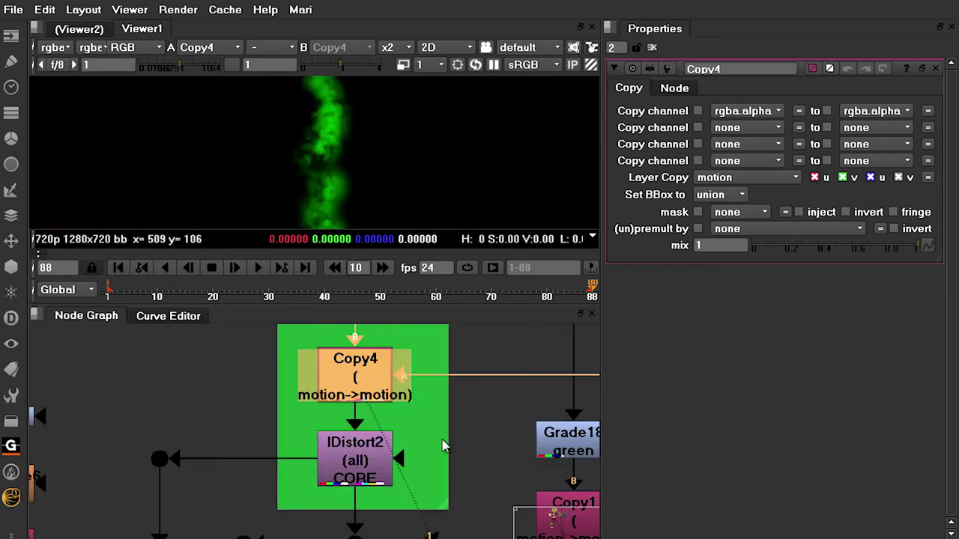
click(345, 471)
double_click(345, 470)
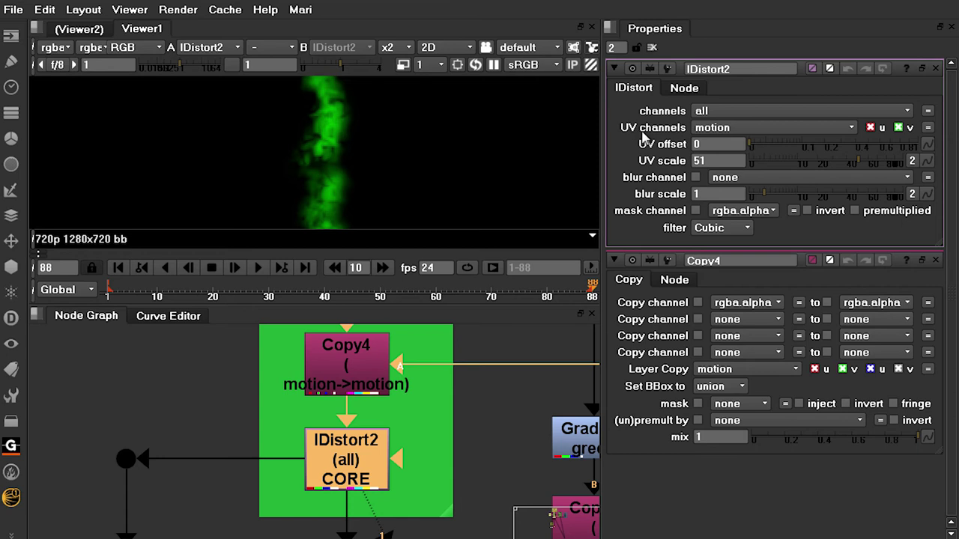
click(752, 129)
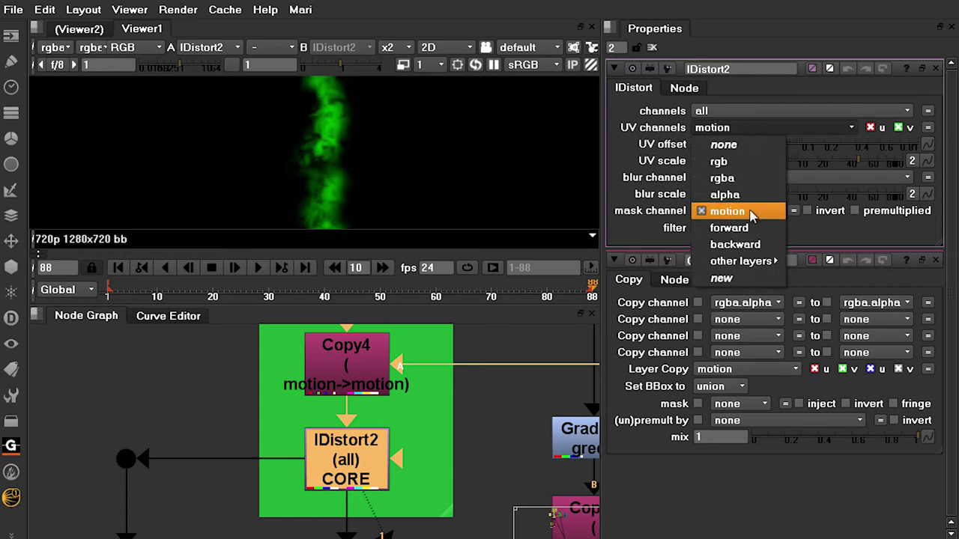
click(752, 213)
Compare the undistorted Copy4 output with the IDistort2 output in the viewer.
click(379, 404)
key(1)
click(352, 466)
key(1)
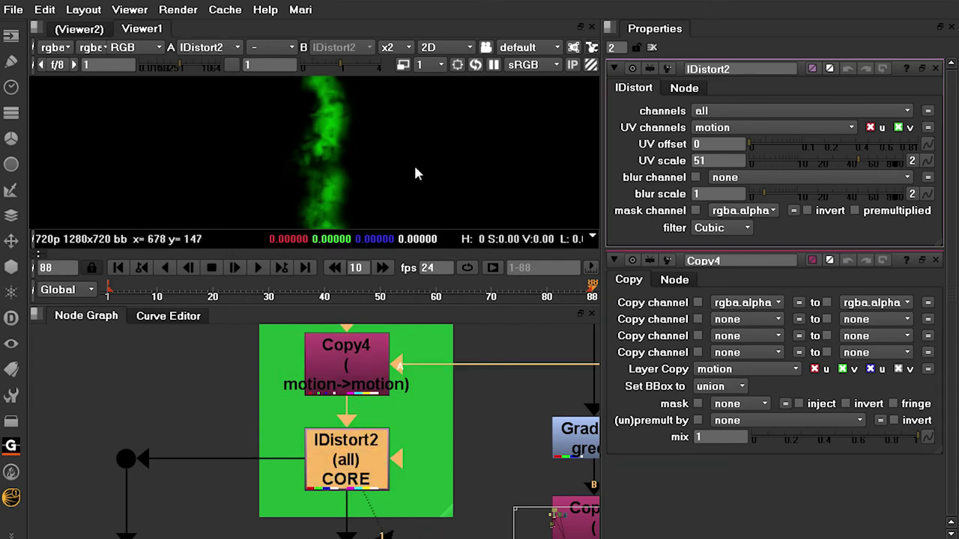
Play the IDistort2 output in the viewer, inspect the distorted core up close, and stop playback.
key(l)
click(212, 268)
scroll(418, 196, down, 3)
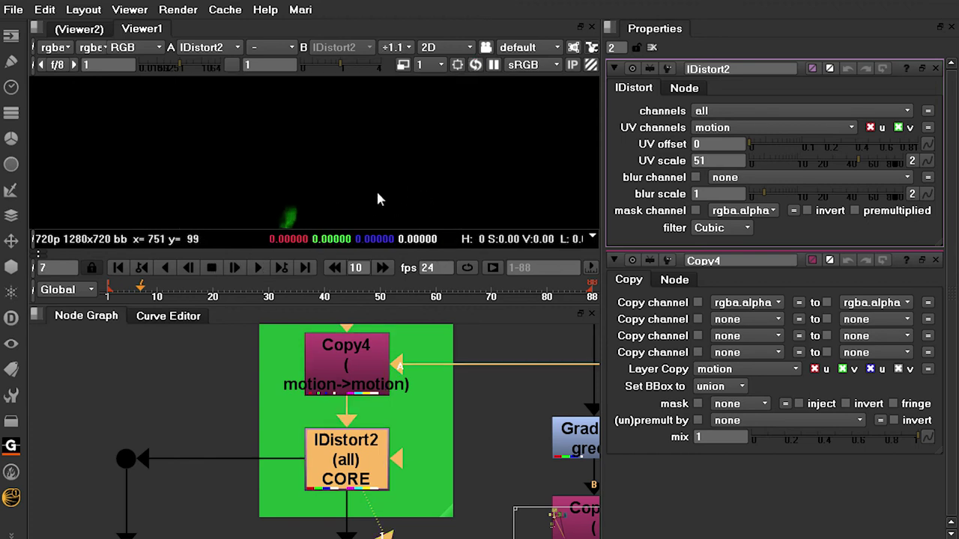
key(l)
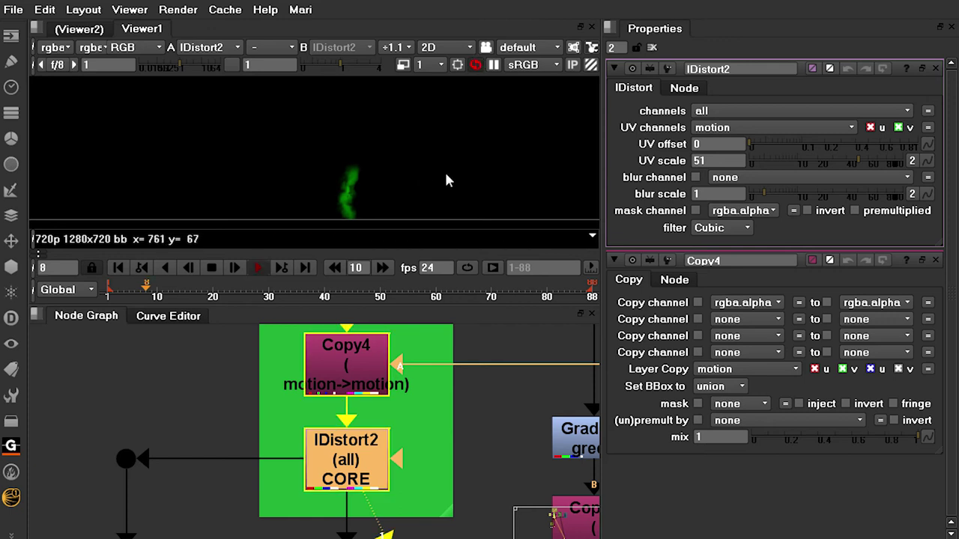
scroll(390, 197, up, 4)
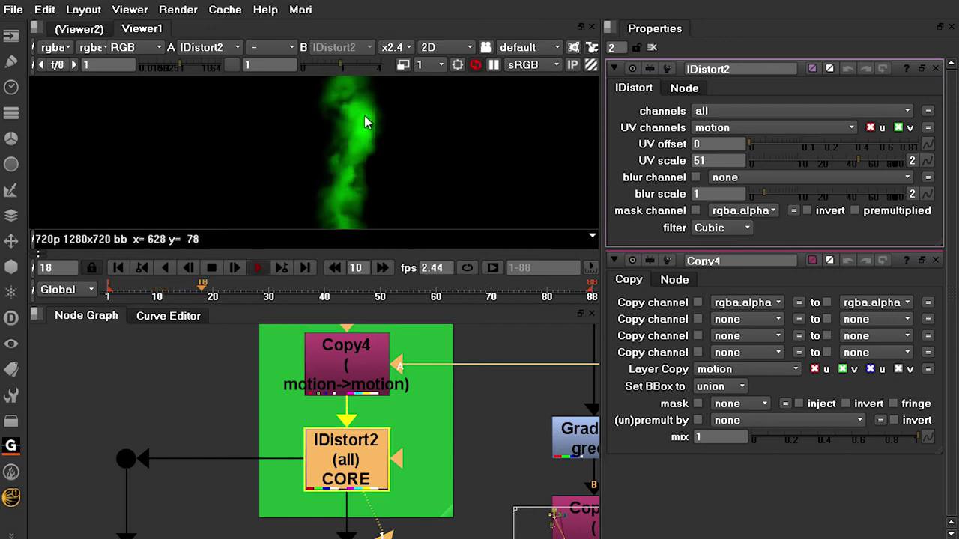
click(213, 267)
click(214, 400)
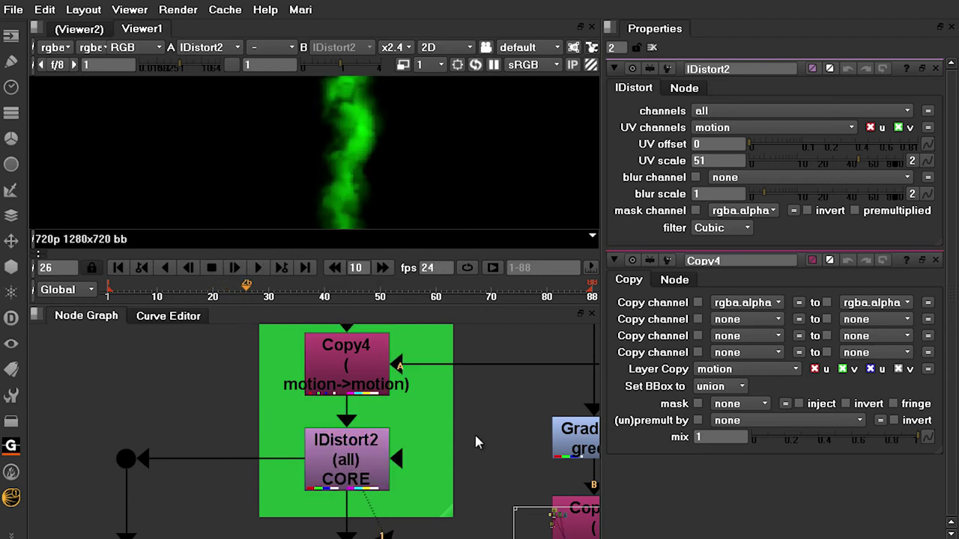
Find the Noise1 node in the CORE HEAT HAZE backdrop and open its properties.
key(space)
scroll(559, 372, down, 5)
scroll(600, 287, up, 4)
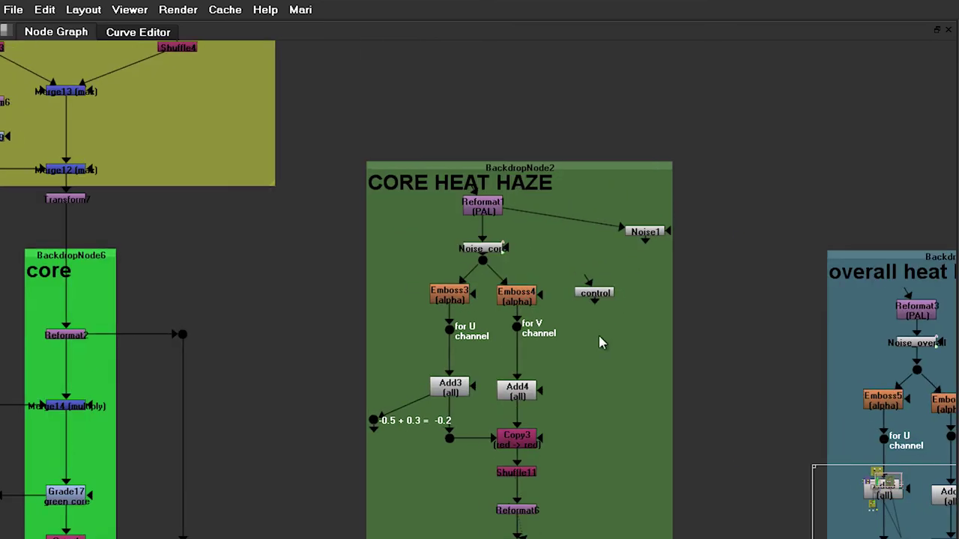
key(space)
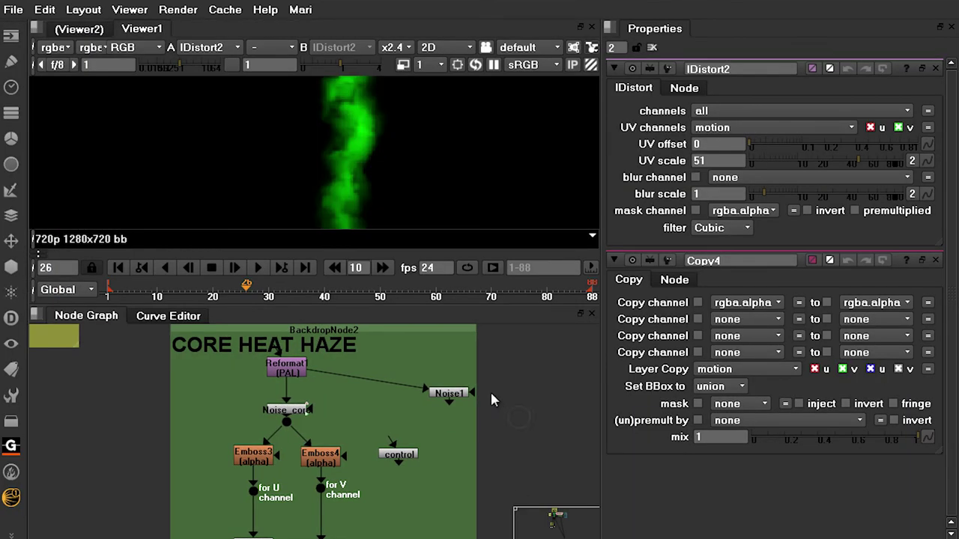
scroll(490, 400, up, 4)
double_click(397, 410)
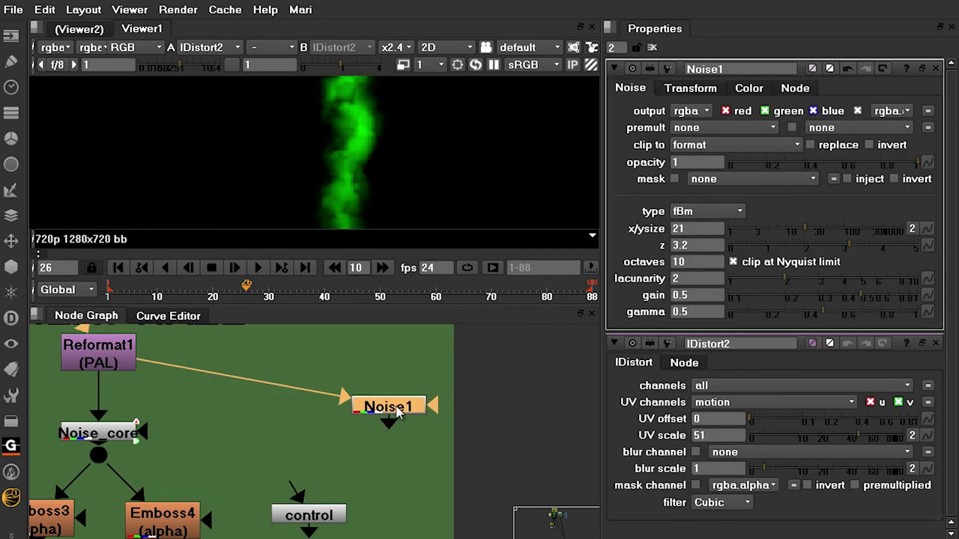
Show Noise1's full frame in the viewer and set its z value to 2.78.
click(701, 246)
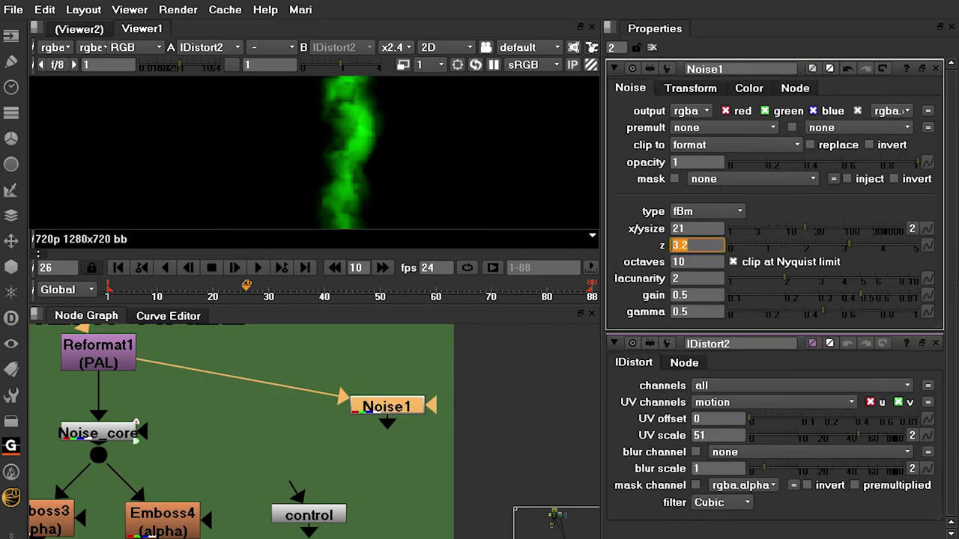
key(1)
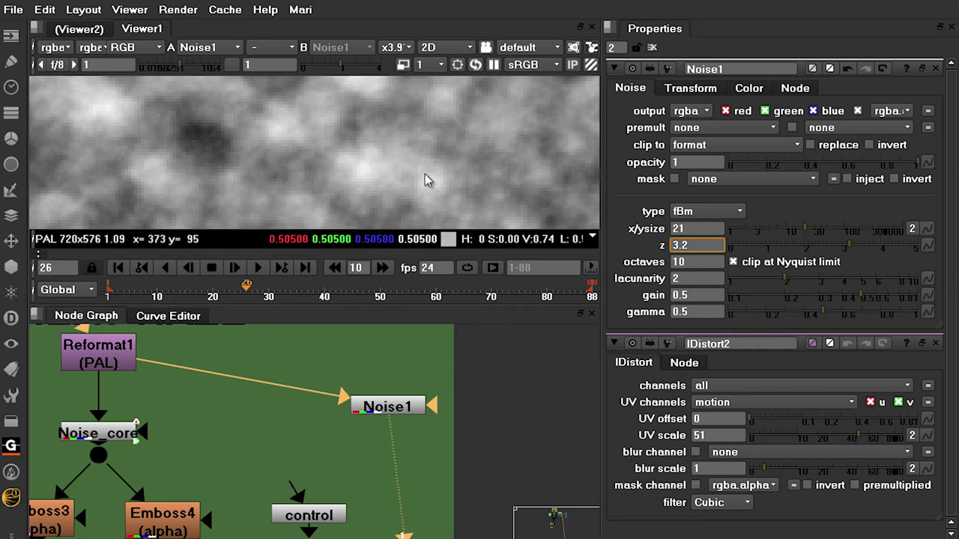
key(f)
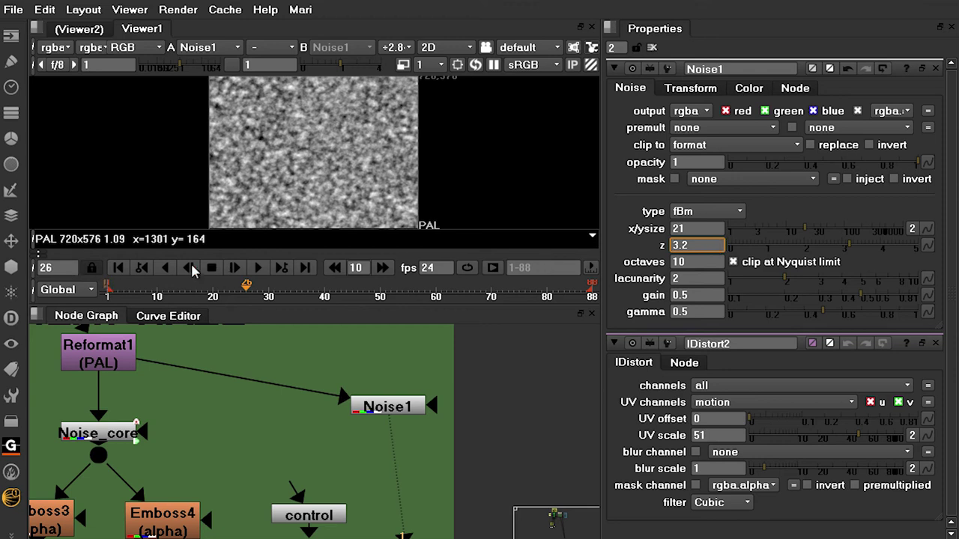
drag(850, 248, 818, 248)
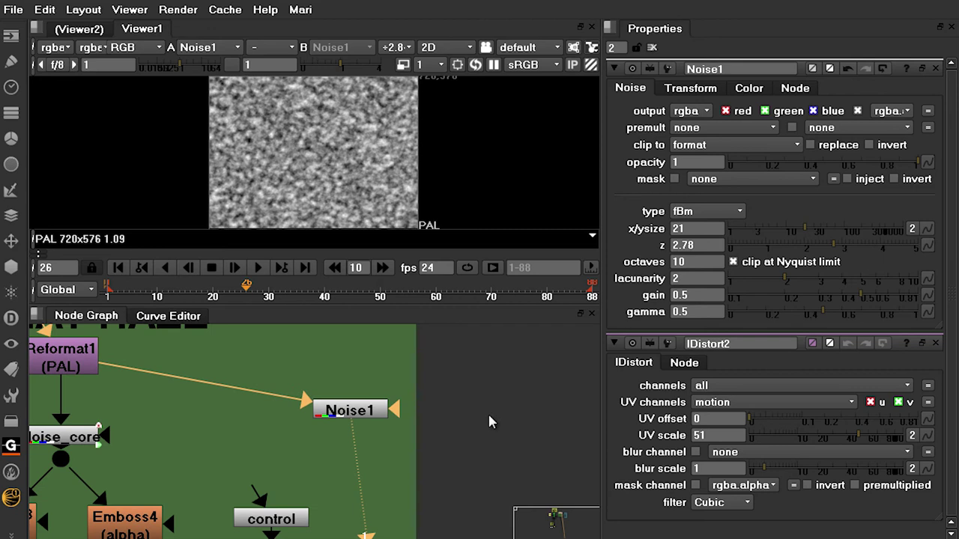
Add a NoOp node outside the CORE HEAT HAZE backdrop, beside Noise1.
key(Tab)
text(n)
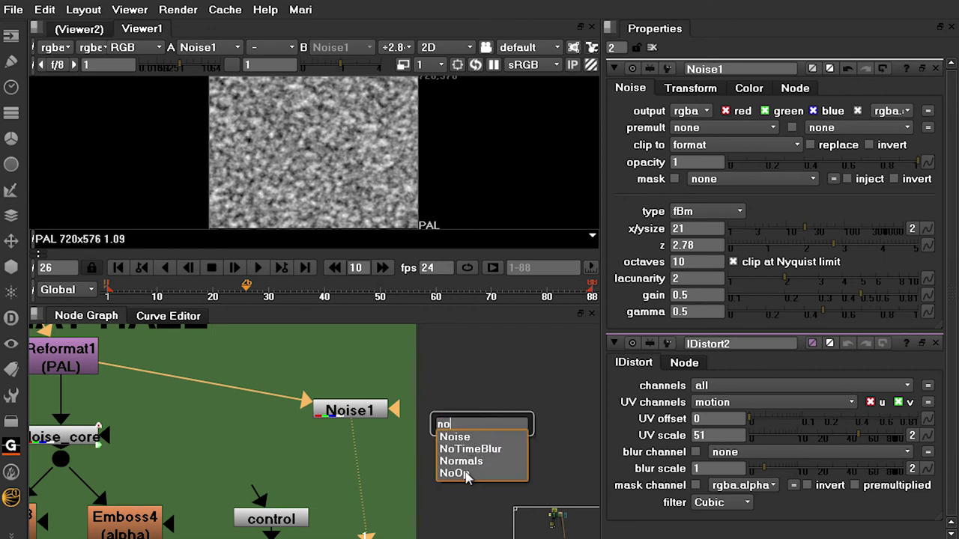
click(466, 474)
drag(528, 405, 538, 406)
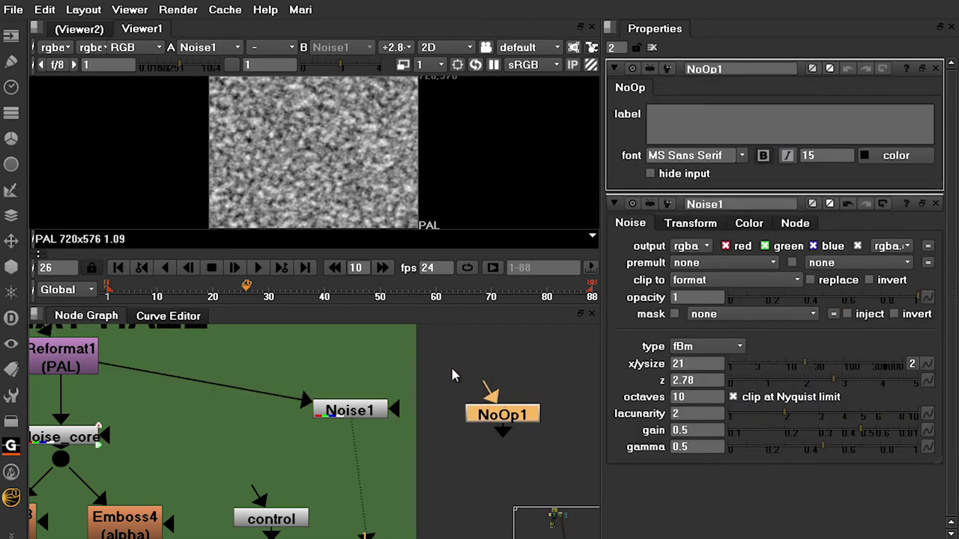
middle_drag(439, 371, 437, 375)
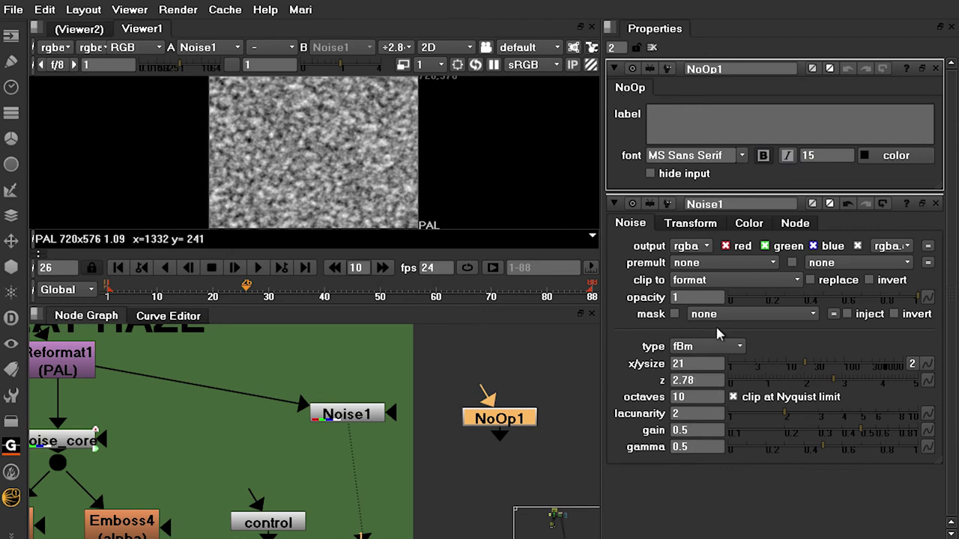
Start adding a floating point slider to NoOp1's user knobs and name it speed_control2.
scroll(450, 128, down, 2)
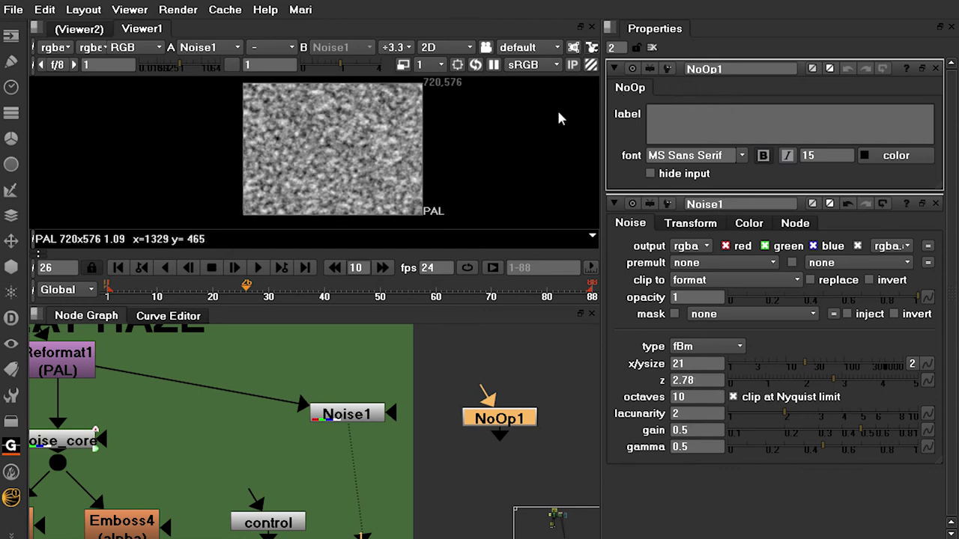
right_click(719, 81)
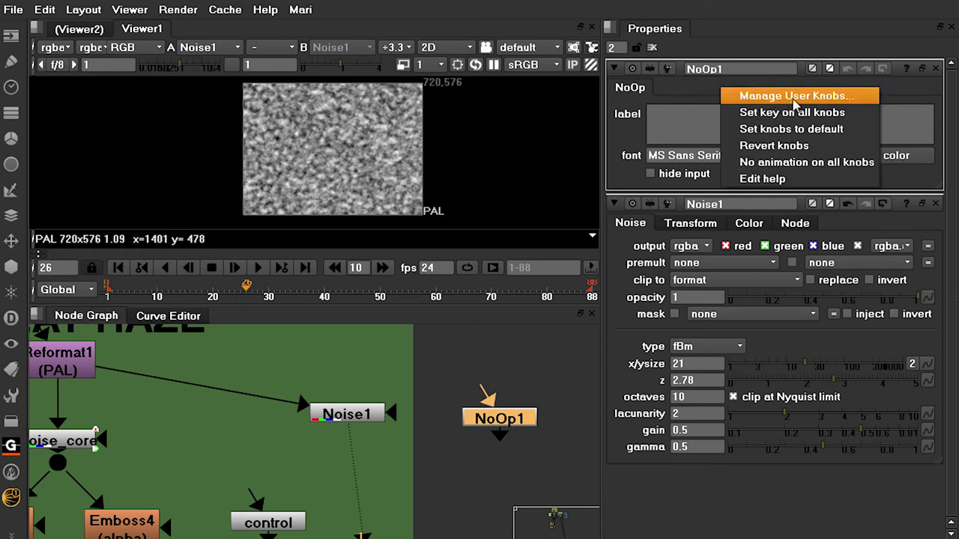
click(820, 97)
drag(820, 13, 553, 131)
click(628, 152)
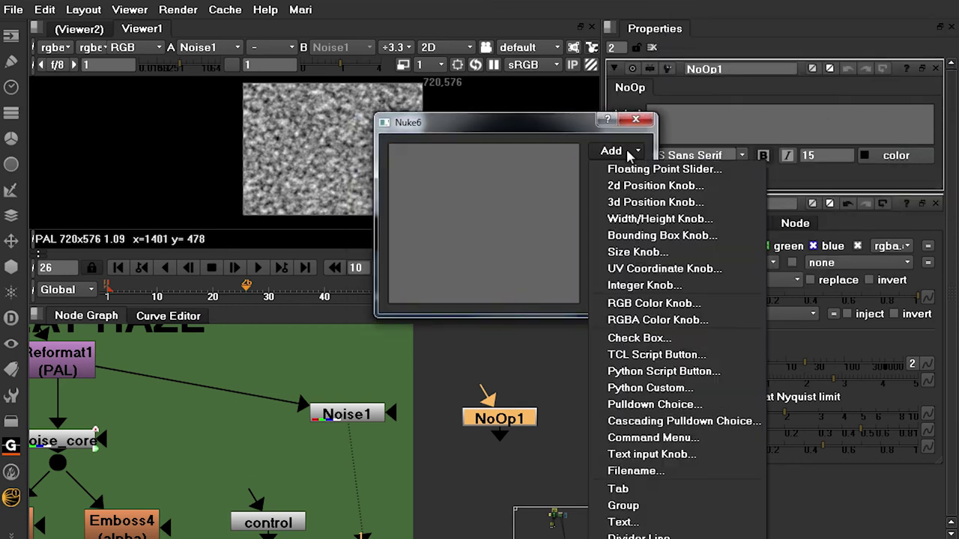
click(686, 172)
drag(619, 36, 480, 102)
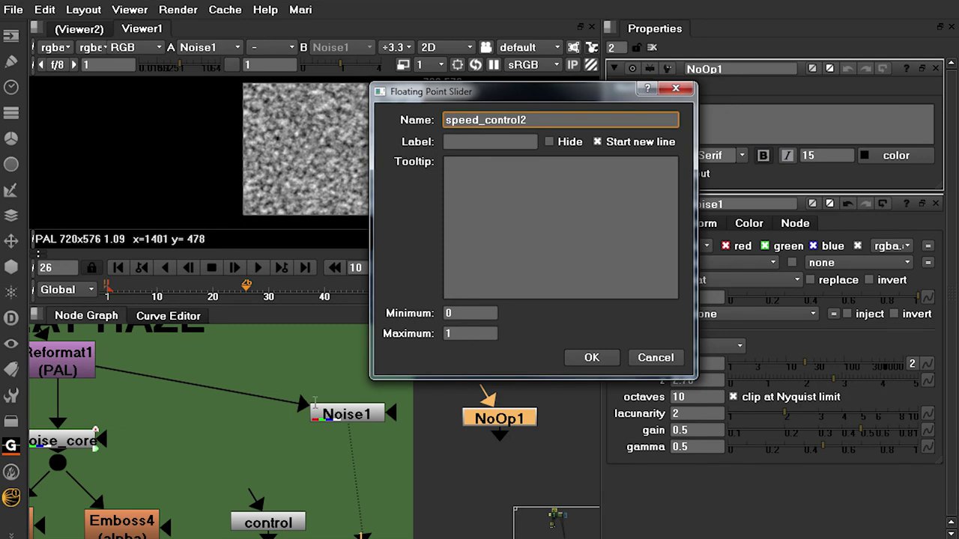
Set the speed_control2 slider's maximum to 5 and finish adding it to NoOp1.
drag(570, 93, 457, 126)
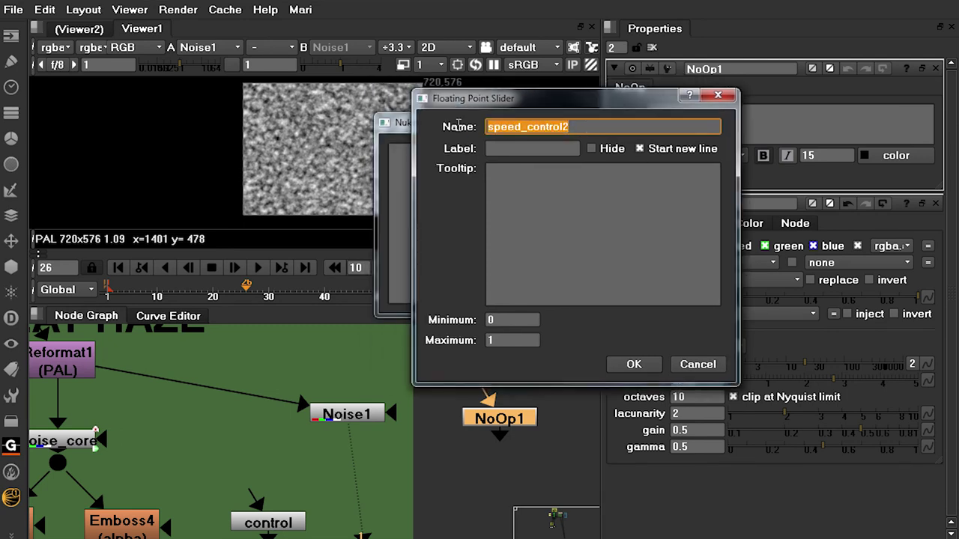
click(516, 148)
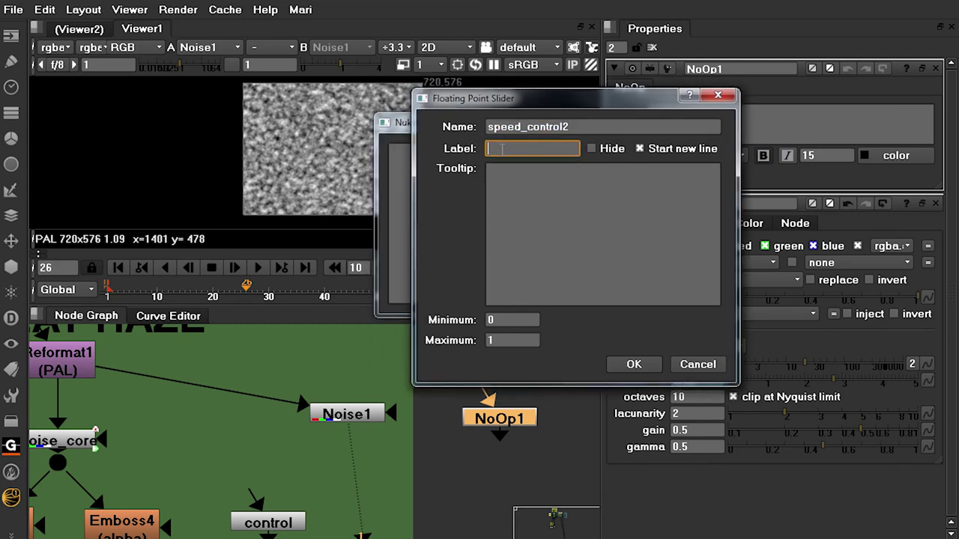
drag(528, 107, 497, 111)
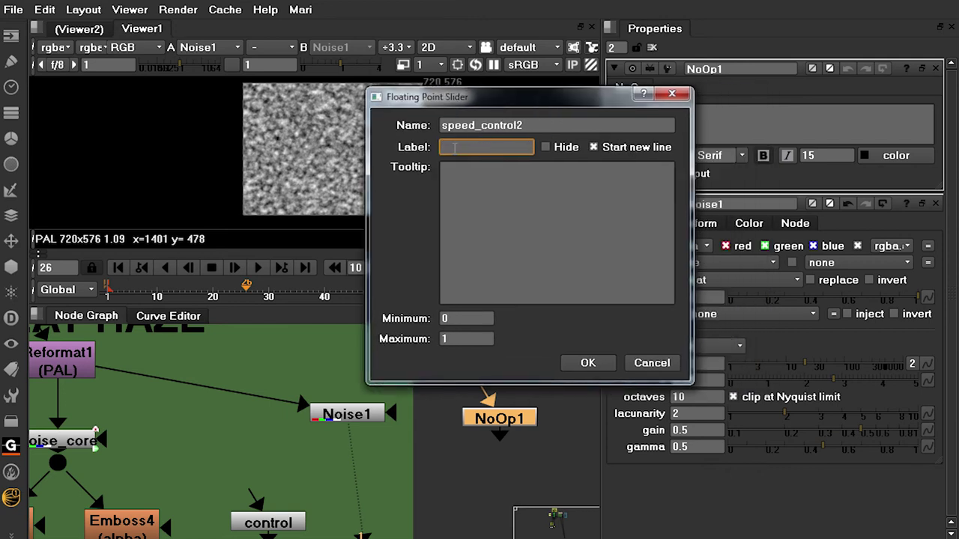
drag(548, 126, 421, 128)
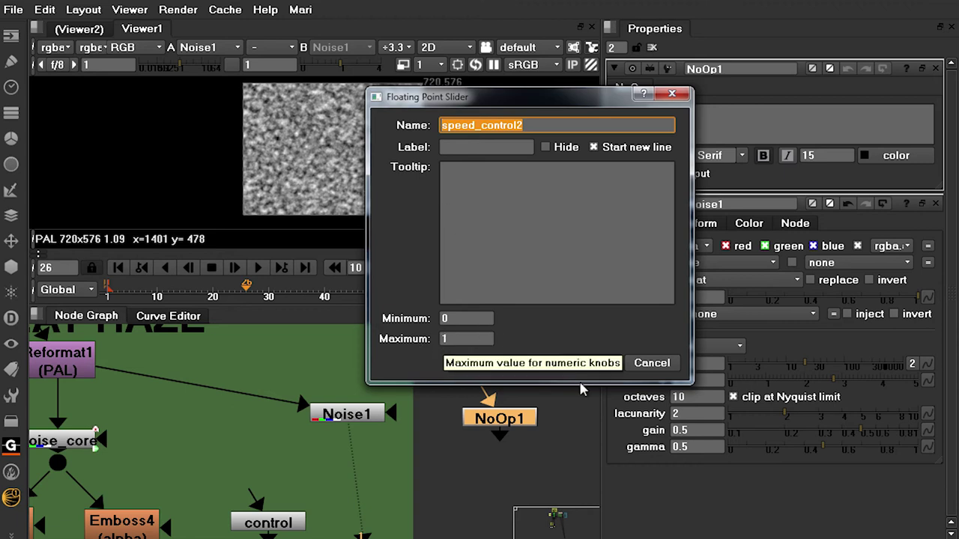
click(455, 339)
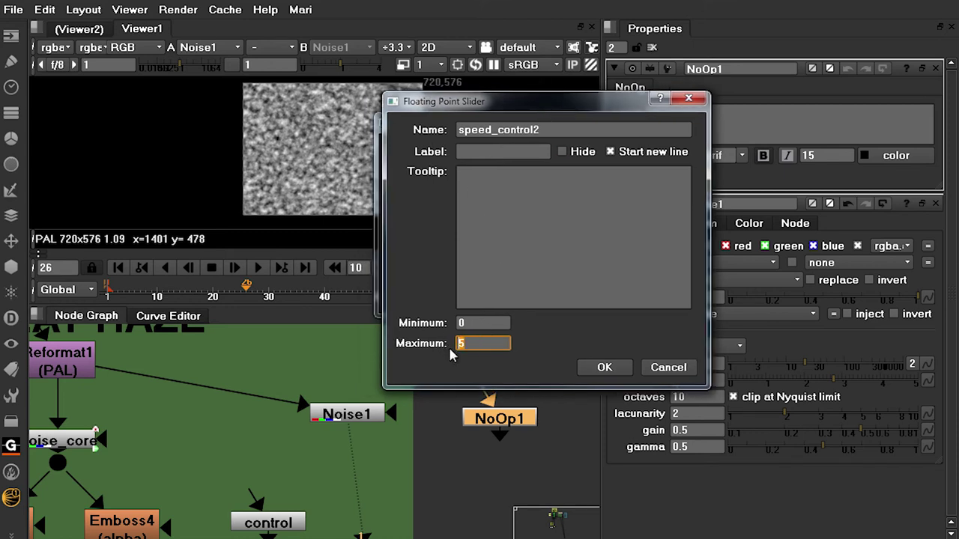
click(604, 368)
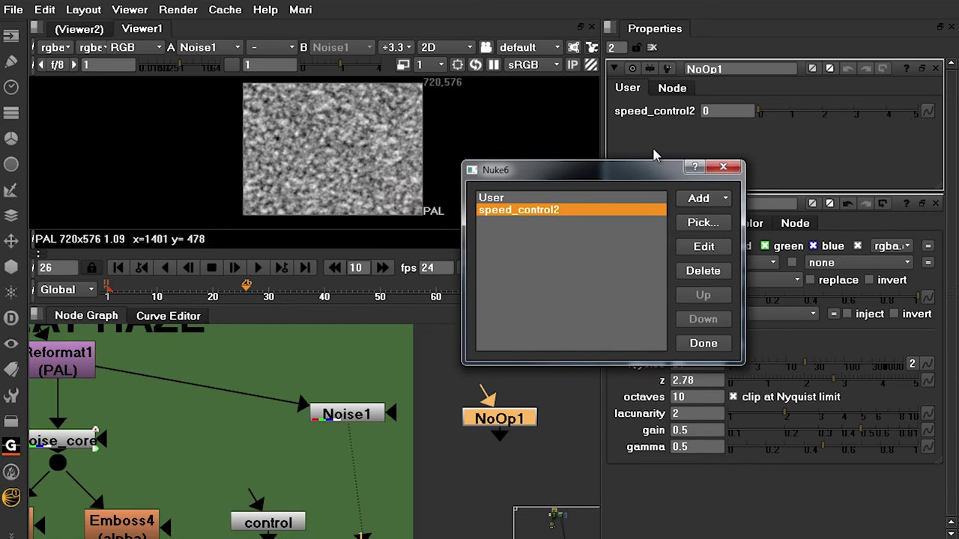
click(703, 343)
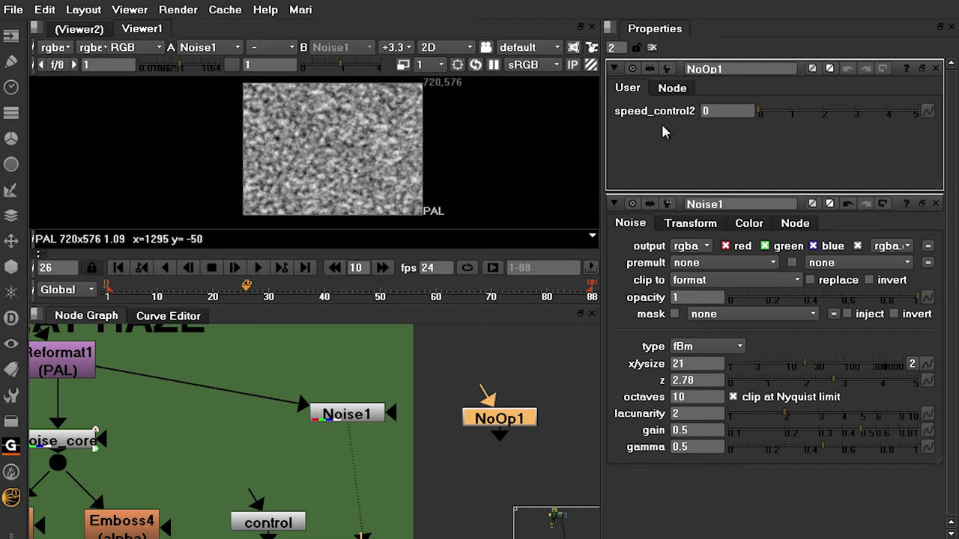
Begin an expression on Noise1's z value with the frame variable.
drag(504, 421, 496, 424)
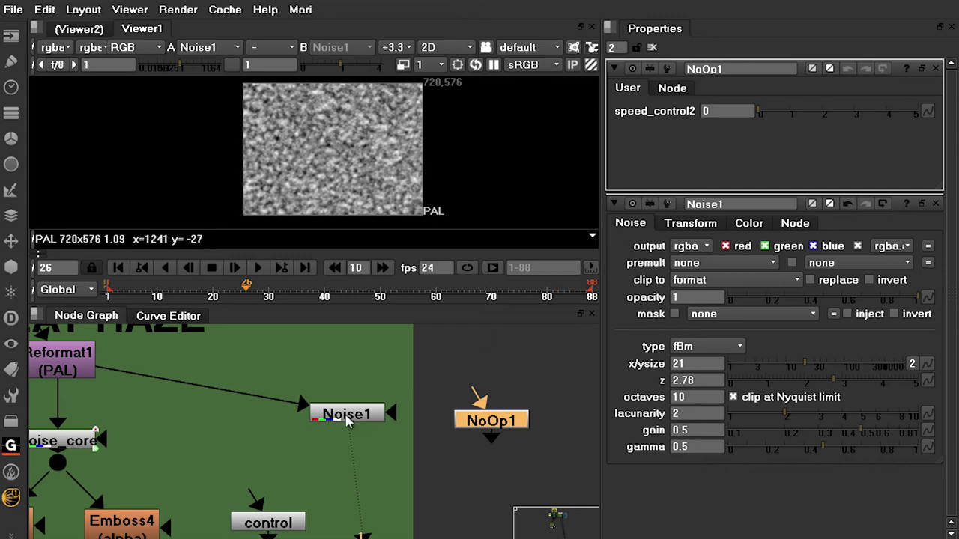
drag(705, 382, 665, 380)
click(703, 382)
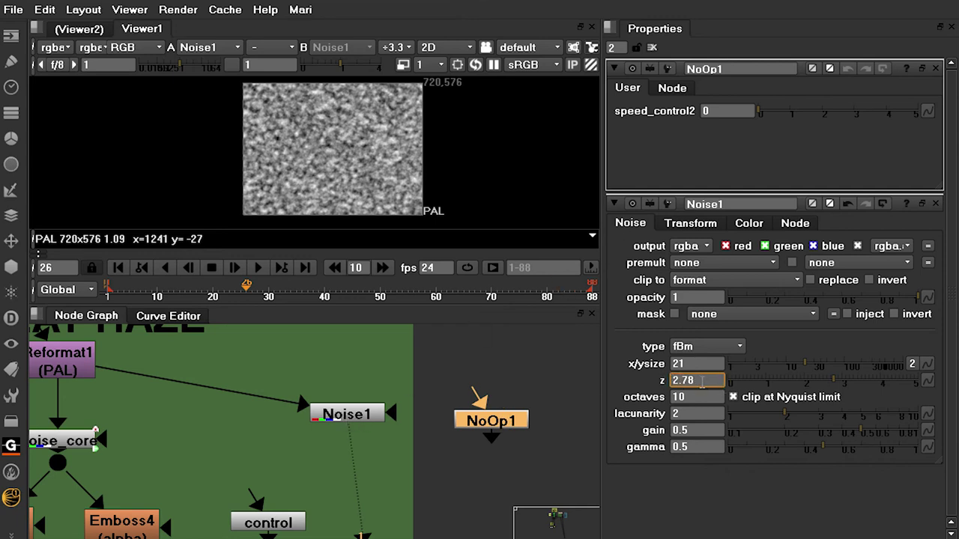
click(927, 381)
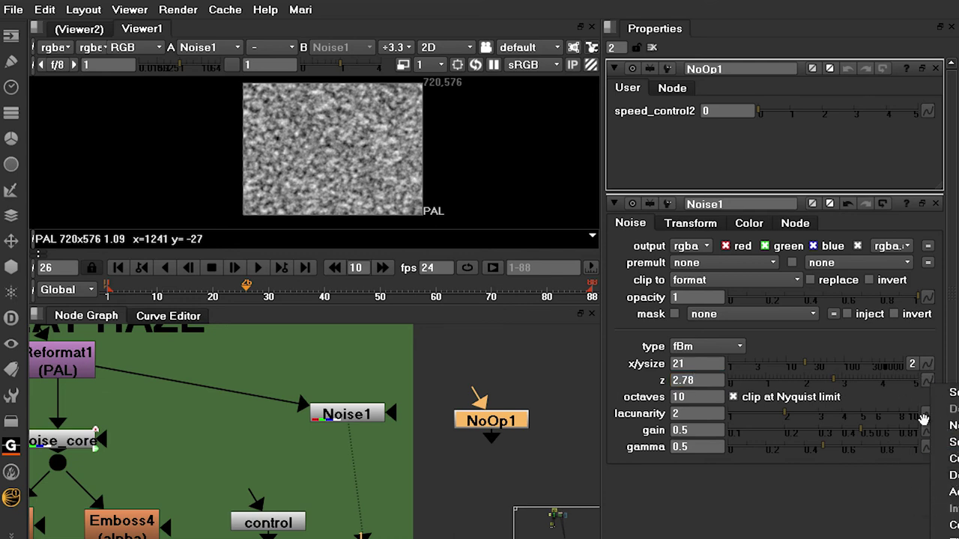
click(950, 492)
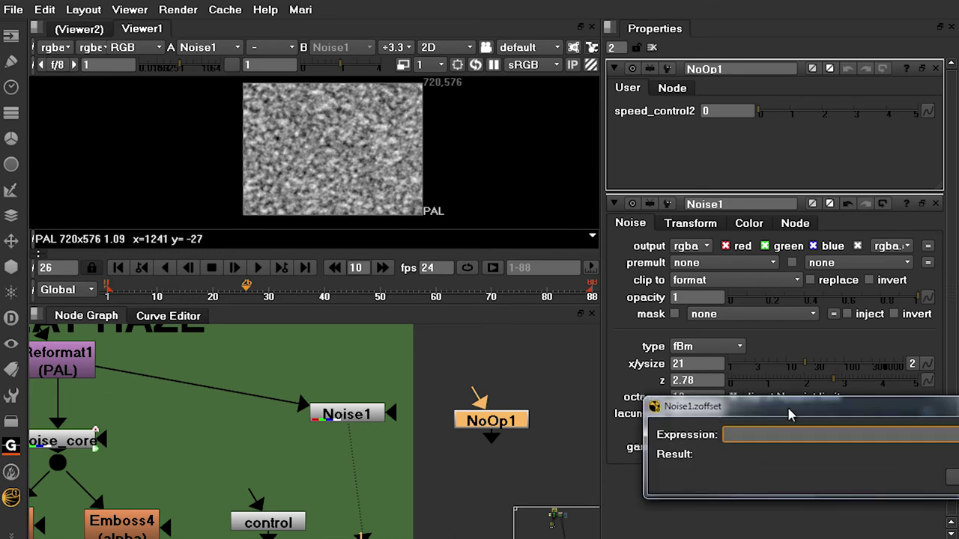
drag(616, 407, 399, 256)
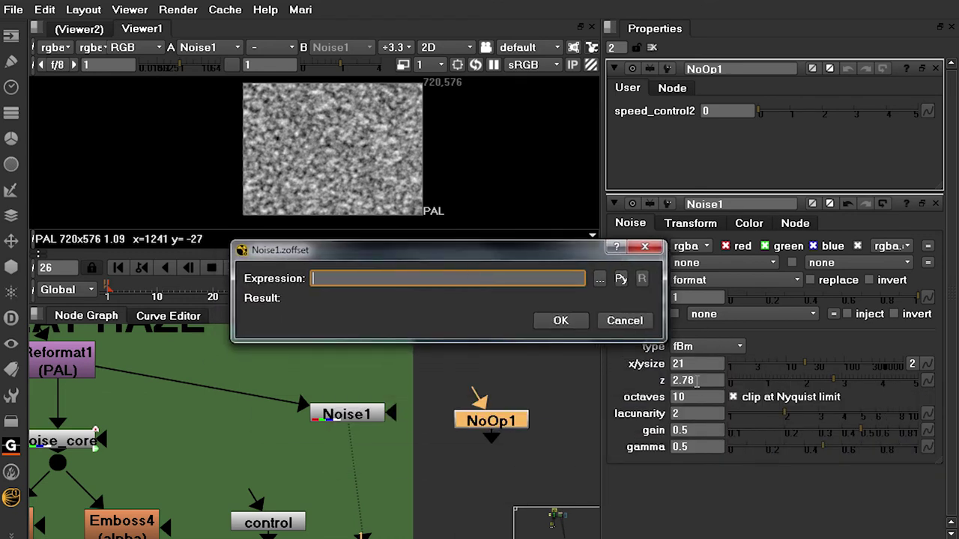
drag(544, 258, 587, 173)
text(frame)
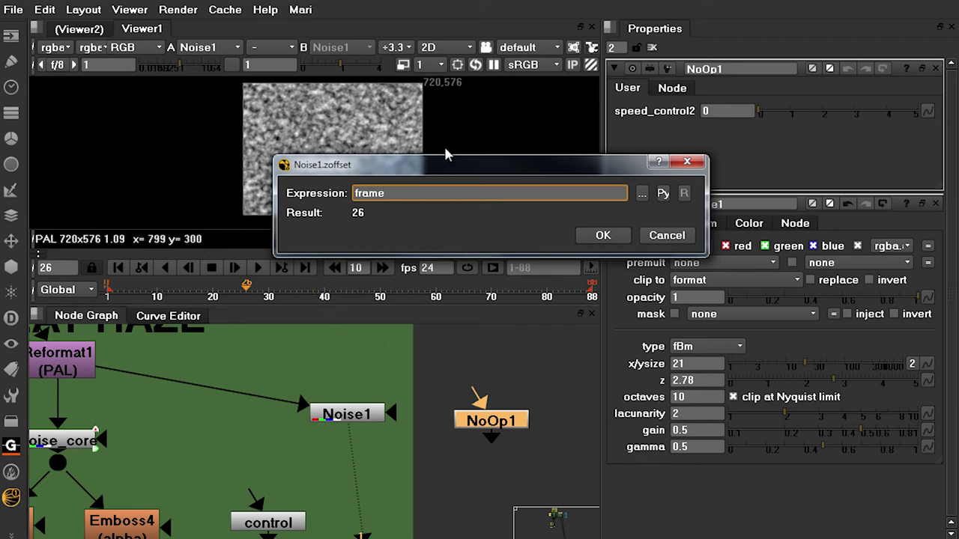
drag(431, 162, 456, 169)
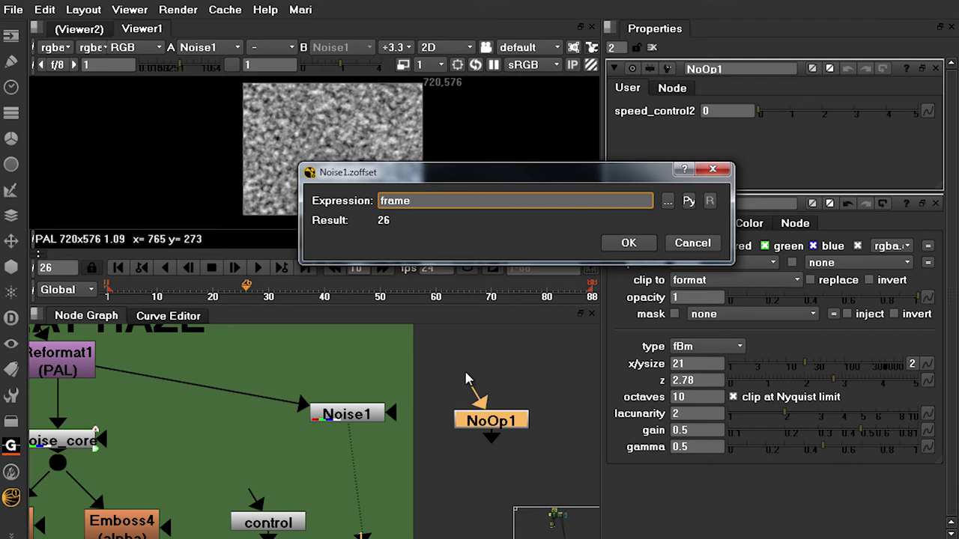
Complete Noise1's z expression as frame*NoOp1.speed_control2 and apply it.
text(*)
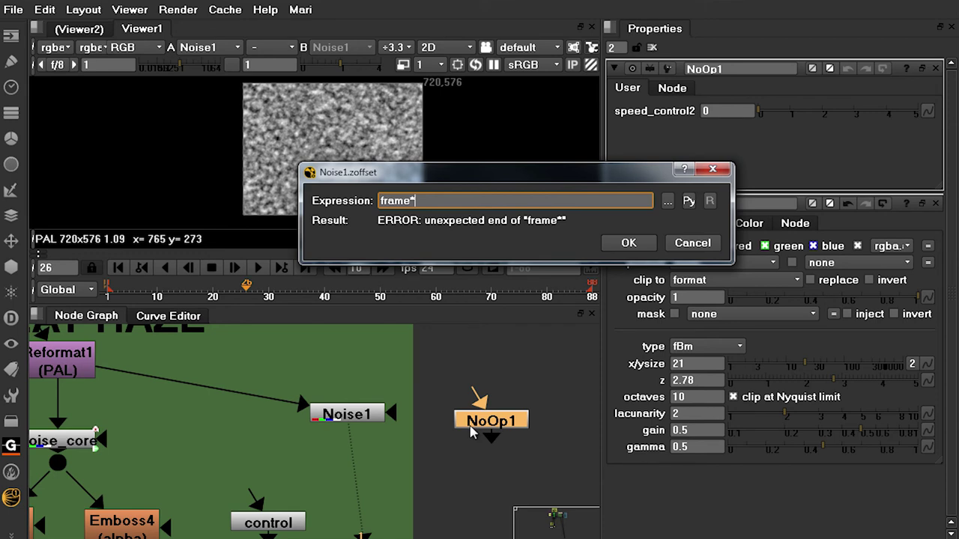
text(NoOp1)
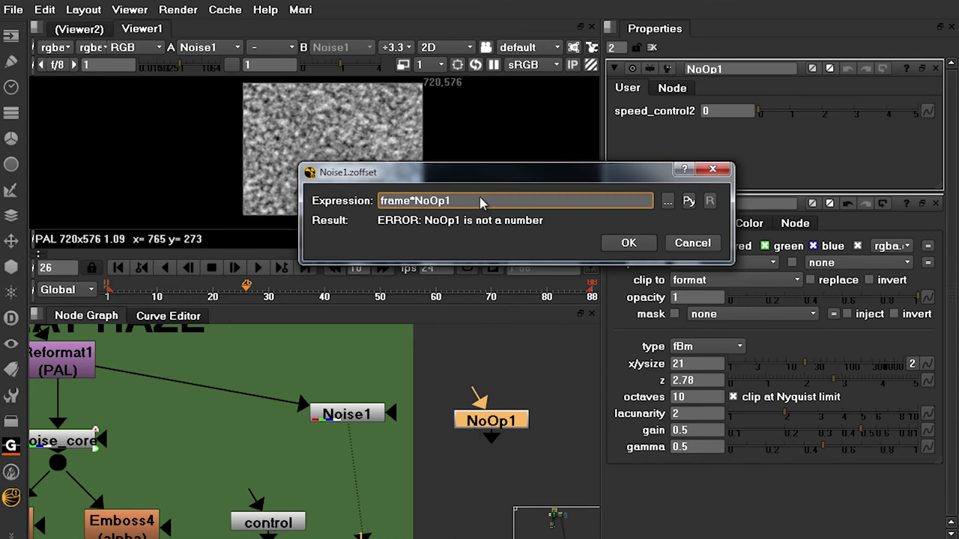
text(.)
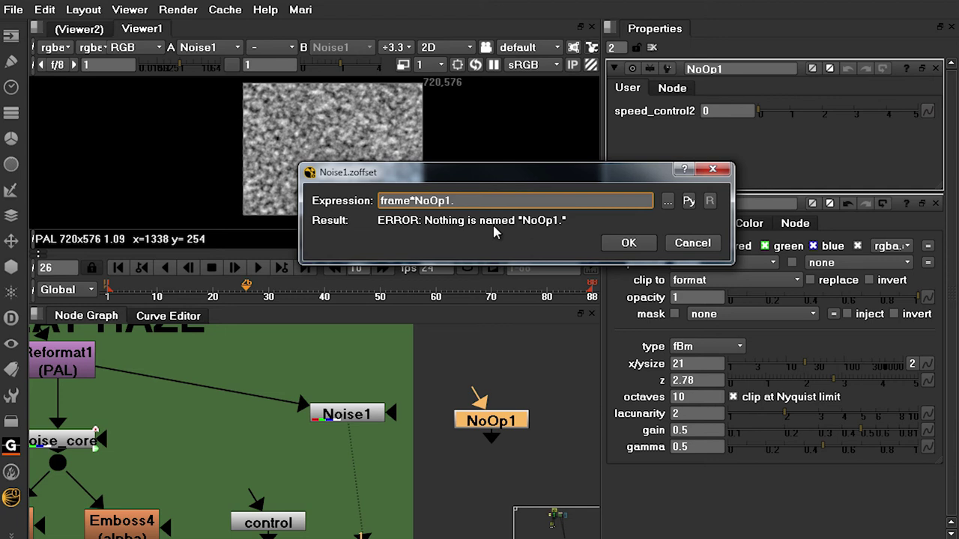
text(speed_c)
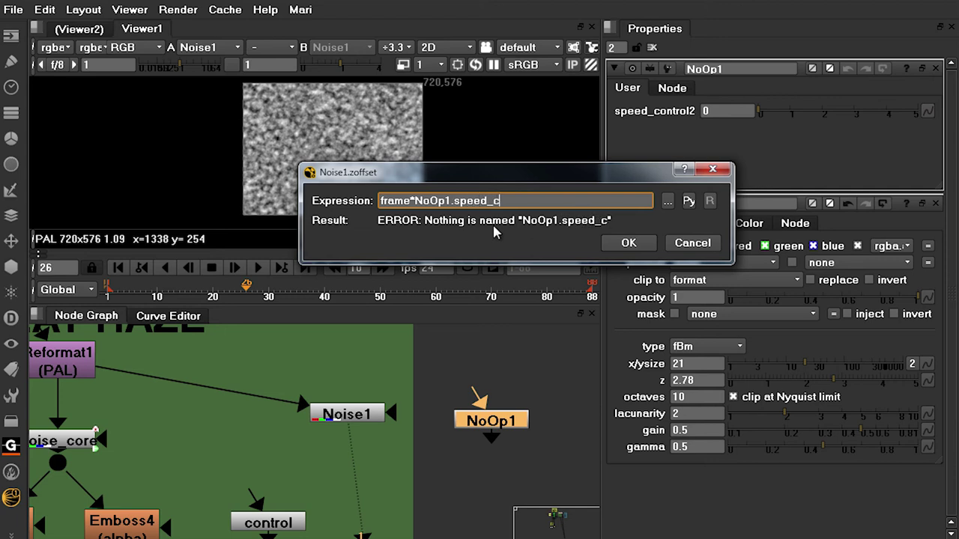
text(ontrol2)
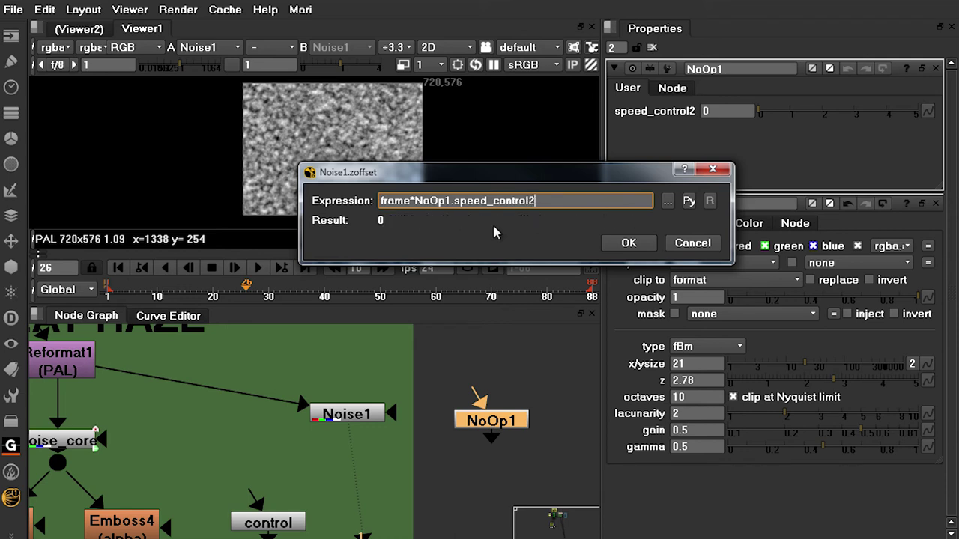
drag(480, 178, 495, 177)
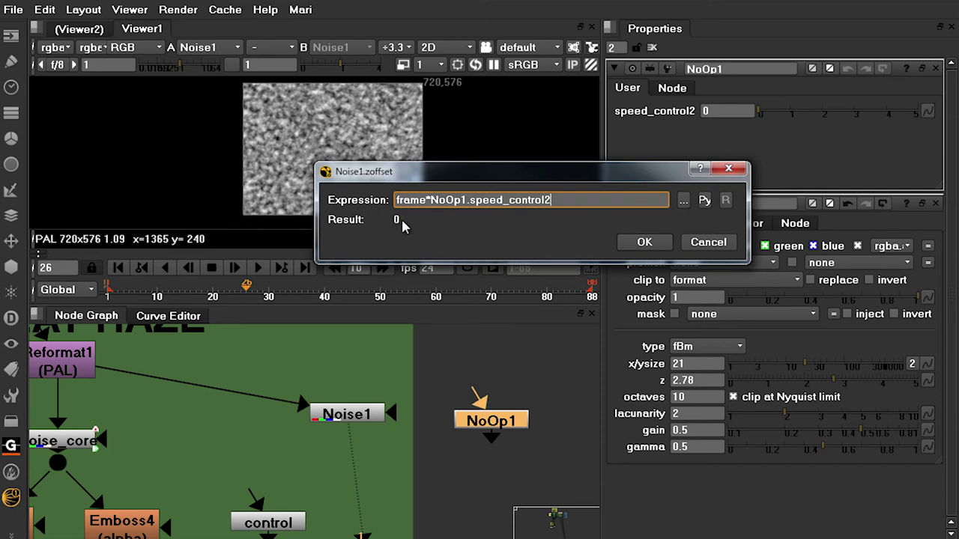
drag(558, 178, 567, 180)
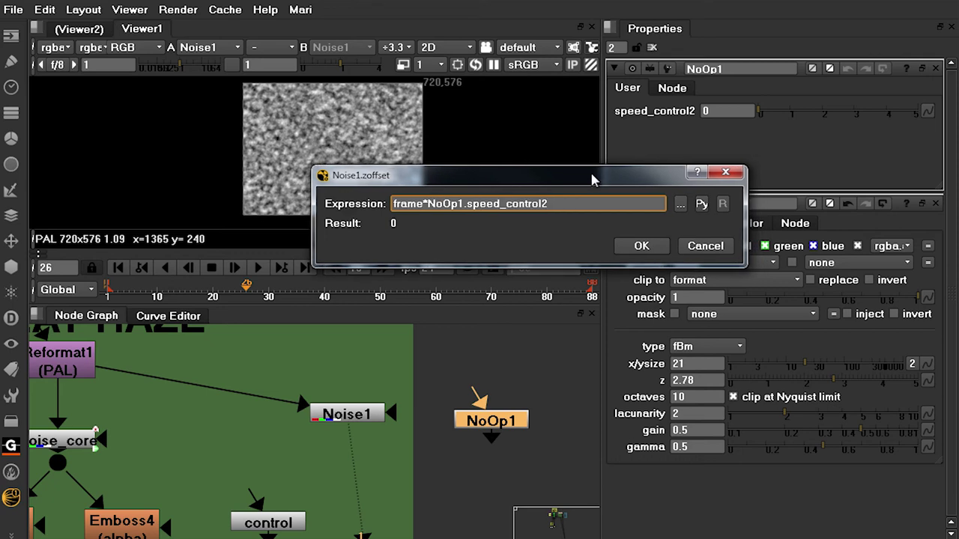
click(645, 245)
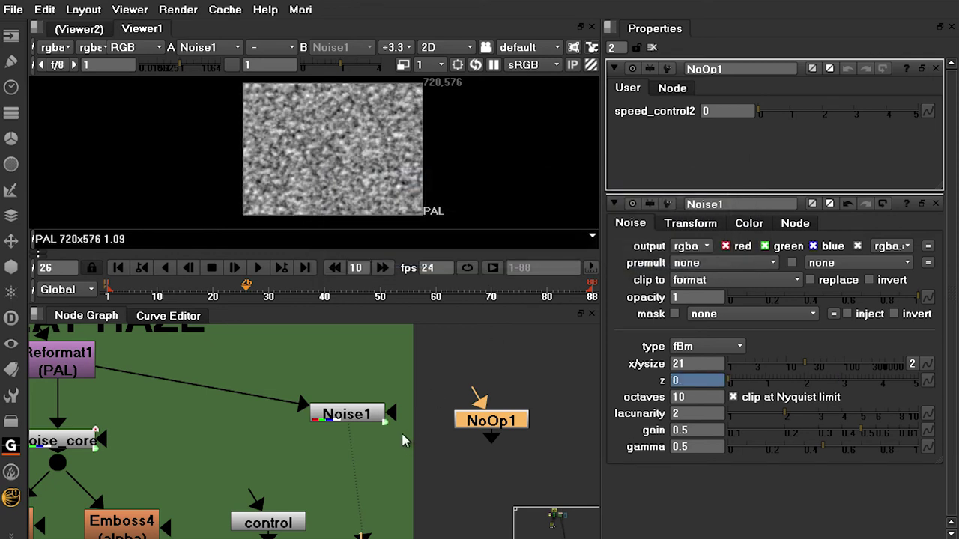
Rearrange the linked nodes, moving Noise1 slightly up and NoOp1 slightly down in the node graph.
click(433, 379)
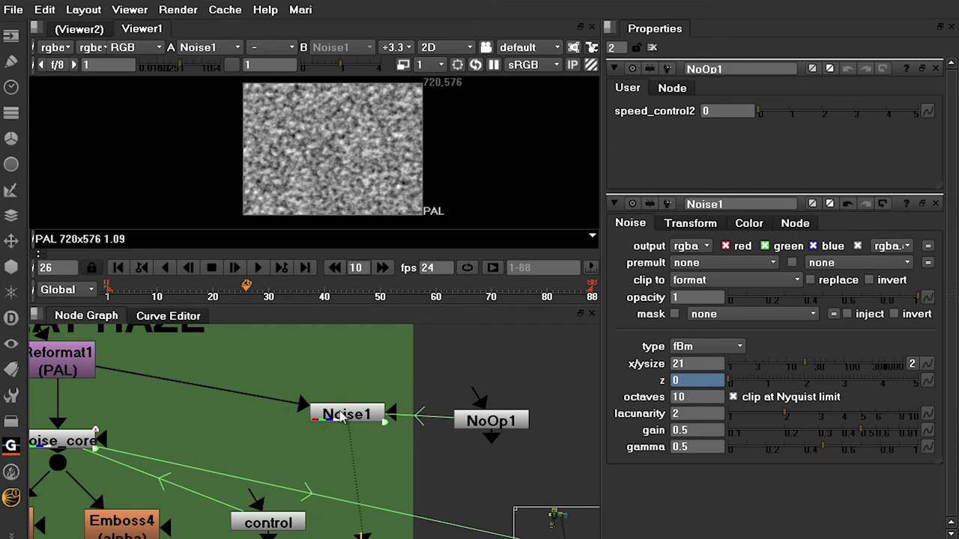
drag(367, 416, 377, 403)
drag(483, 422, 486, 443)
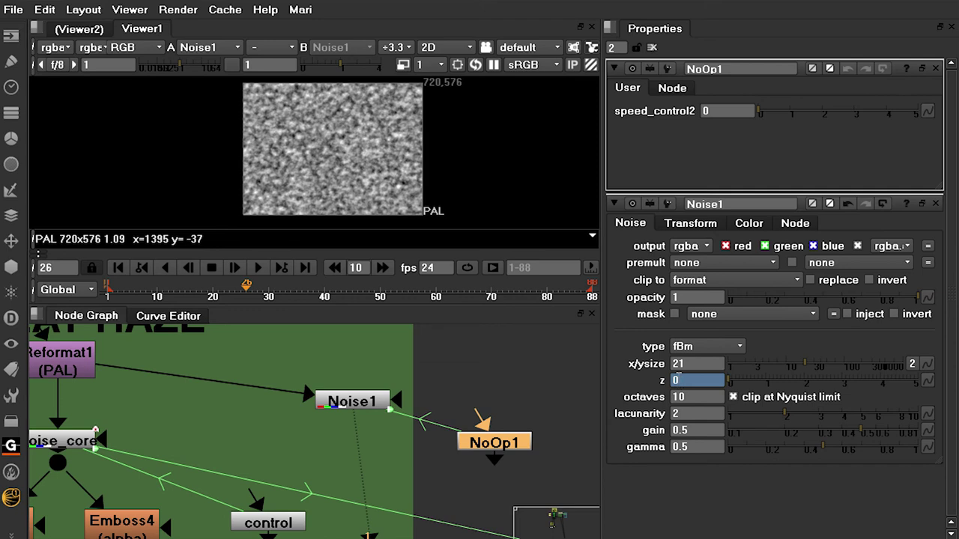
Try speed_control2 values of 1.85 and 1.5 on NoOp1.
drag(767, 109, 819, 110)
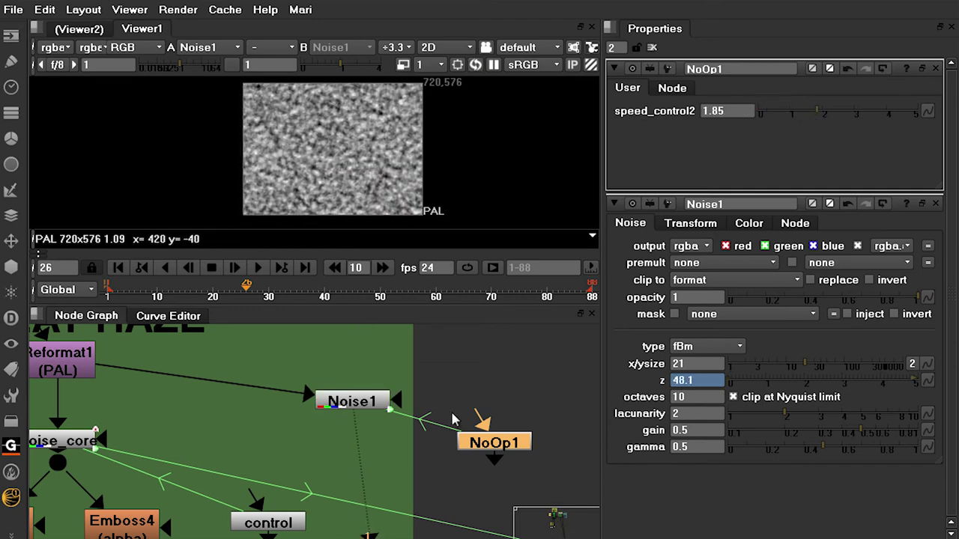
click(350, 401)
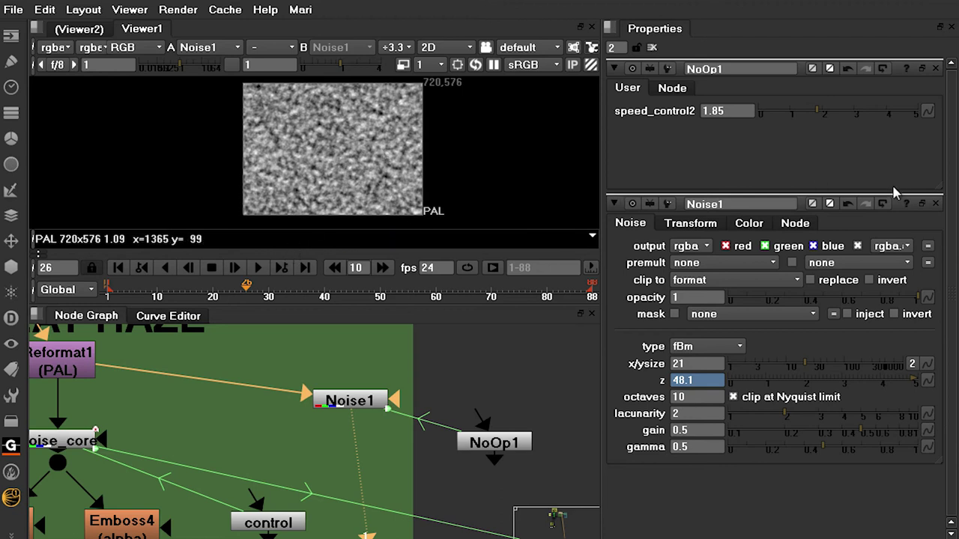
mouse_move(809, 112)
mouse_down()
mouse_move(782, 115)
mouse_move(807, 118)
mouse_up()
Set NoOp1's speed_control2 to 2, play the noise animation, and stop it.
drag(739, 110, 699, 107)
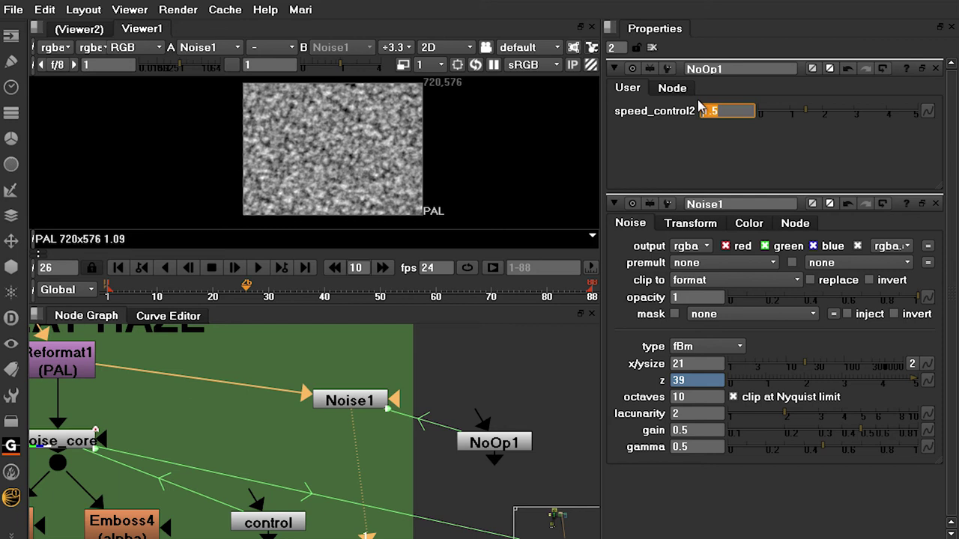
text(2)
key(Return)
click(257, 267)
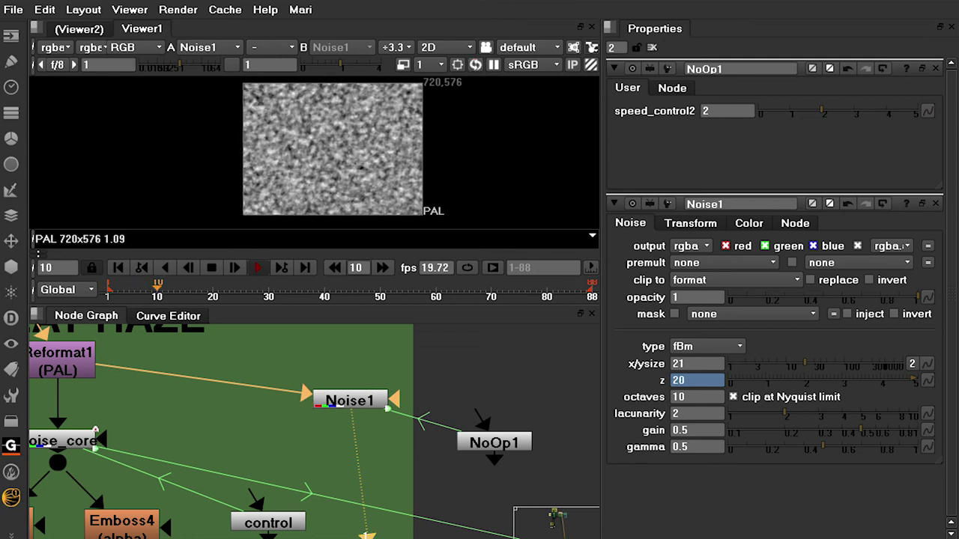
click(212, 267)
Lower NoOp1's speed_control2 to 0.45 and play the slower noise animation.
click(790, 114)
drag(790, 114, 774, 115)
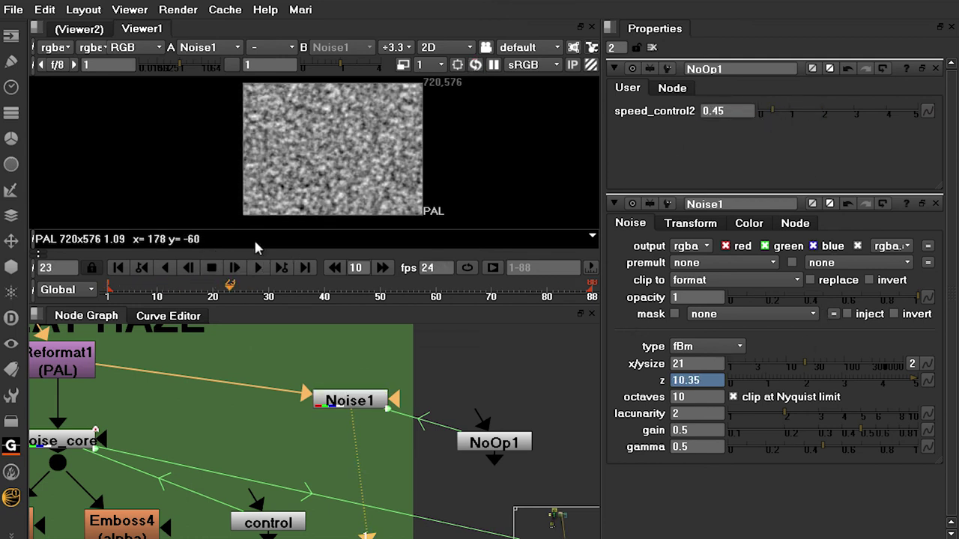
click(257, 268)
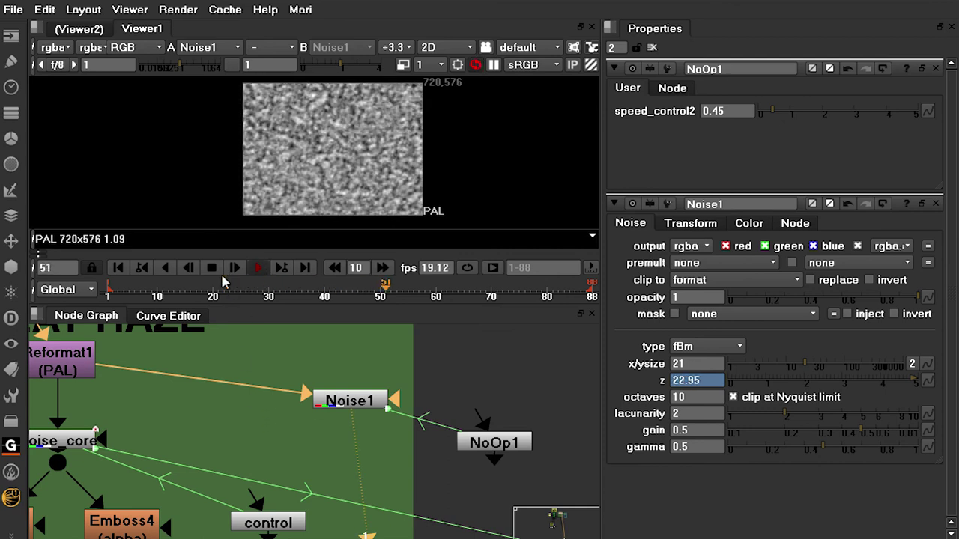
Enlarge the noise pattern by setting Noise1's x/ysize to 105.
drag(799, 363, 845, 366)
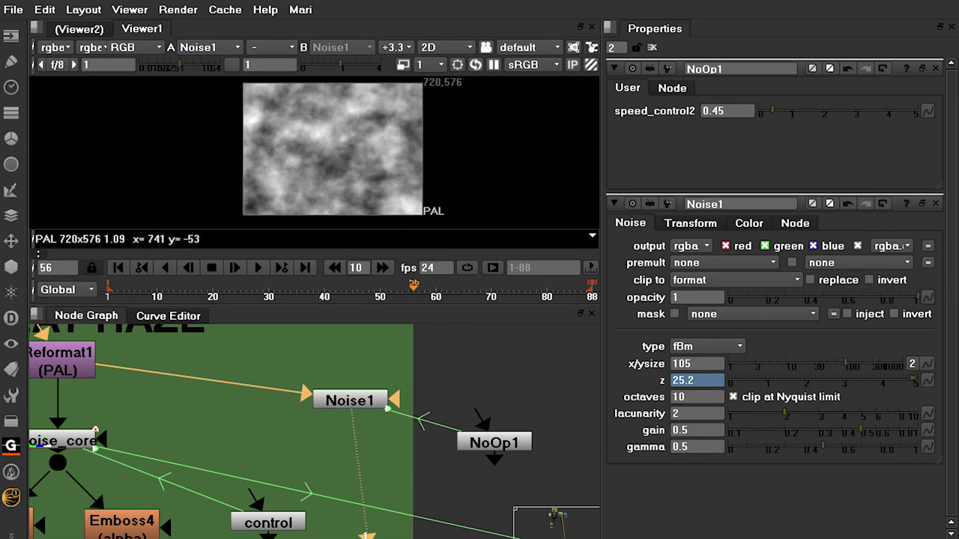
Try Noise1's x/ysize at 8 for a fine pattern, and settle on 95 for a larger one.
drag(844, 366, 779, 375)
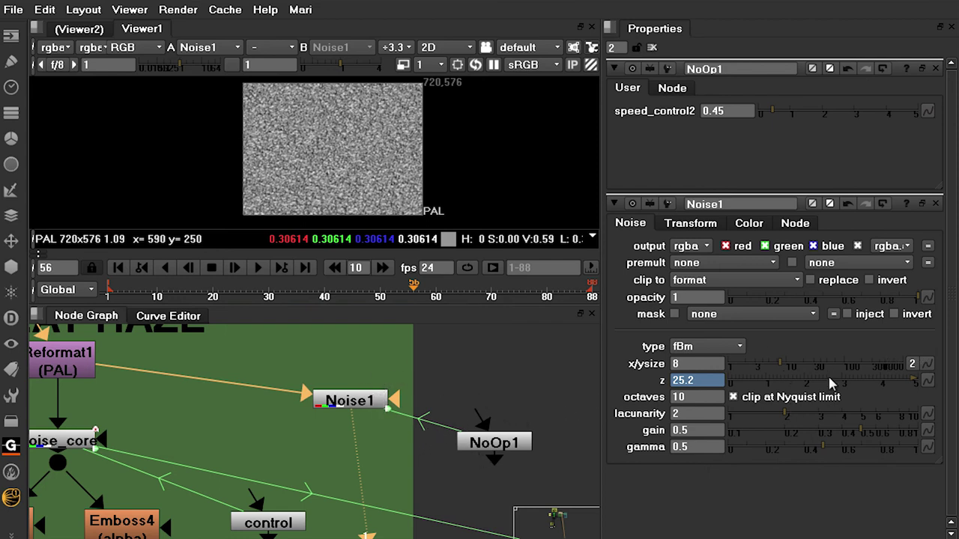
drag(791, 368, 845, 369)
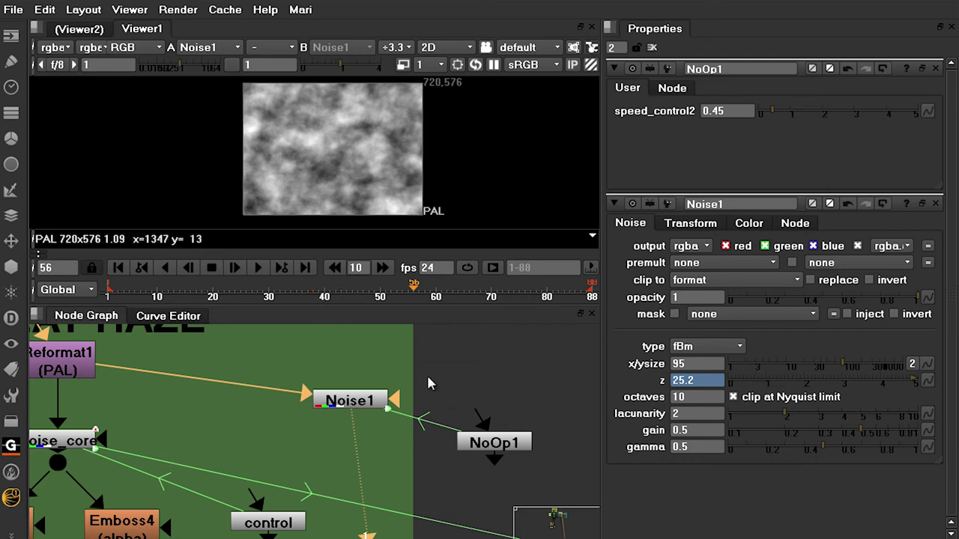
Keyframe Noise1's translate from y 0 at frame 1 to y 150 at frame 88.
middle_drag(358, 402, 418, 384)
double_click(376, 401)
scroll(389, 148, down, 2)
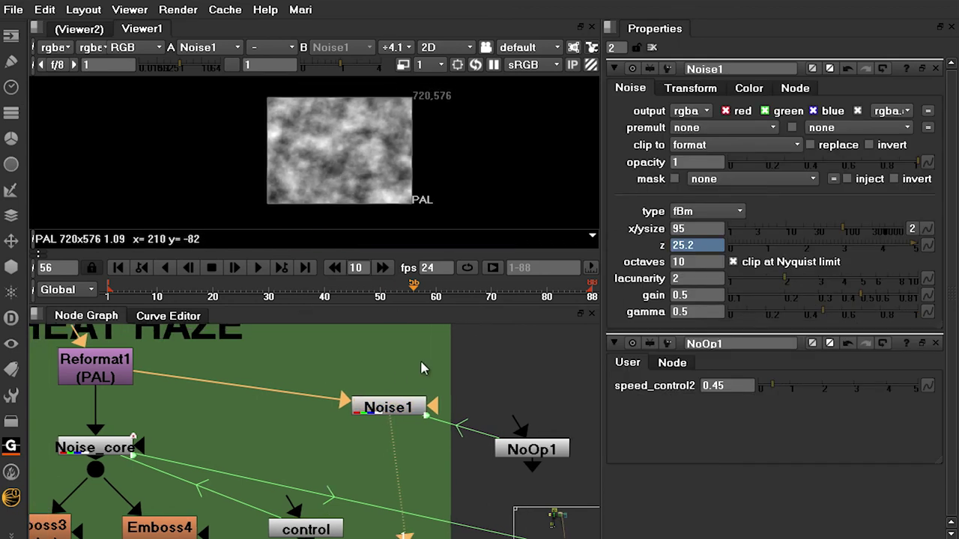
click(695, 93)
drag(413, 287, 109, 296)
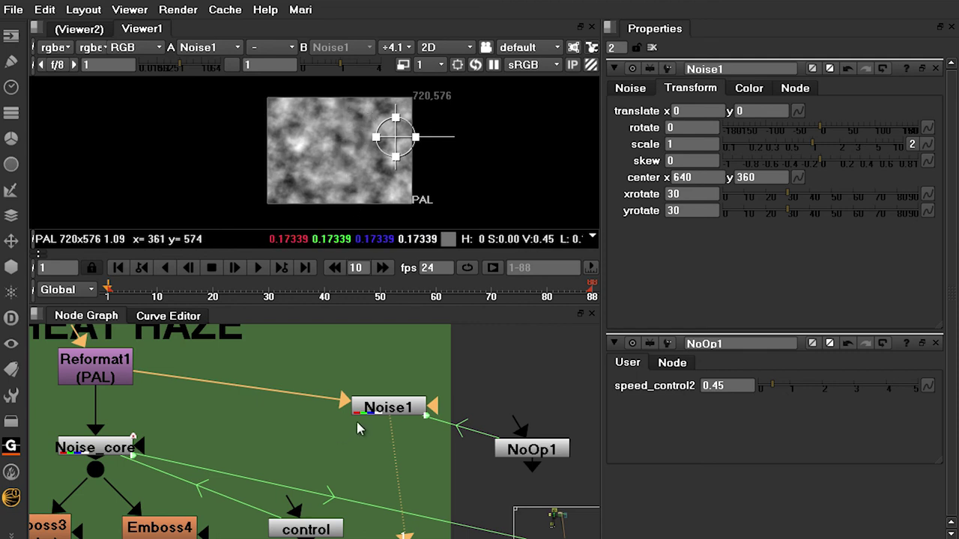
click(798, 111)
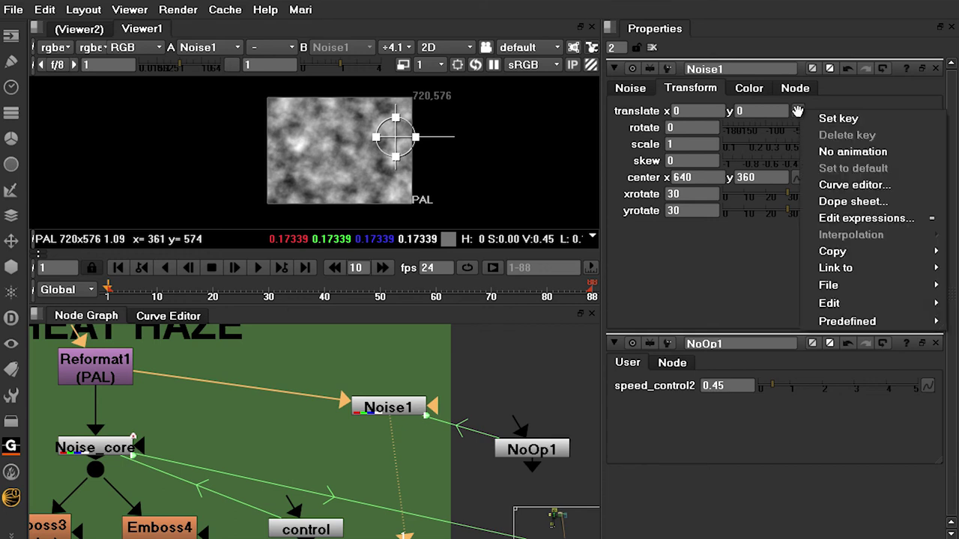
click(835, 120)
drag(111, 292, 593, 298)
click(740, 113)
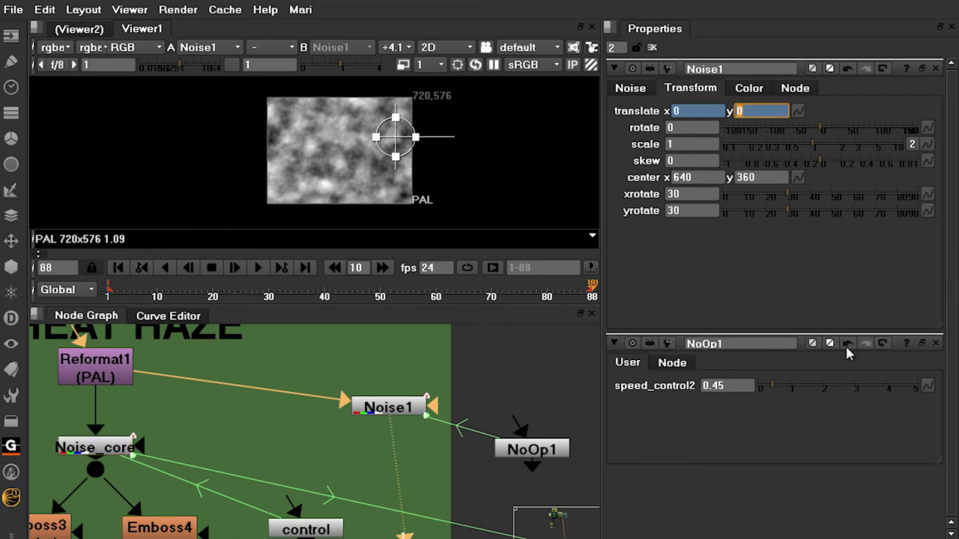
text(150)
key(Return)
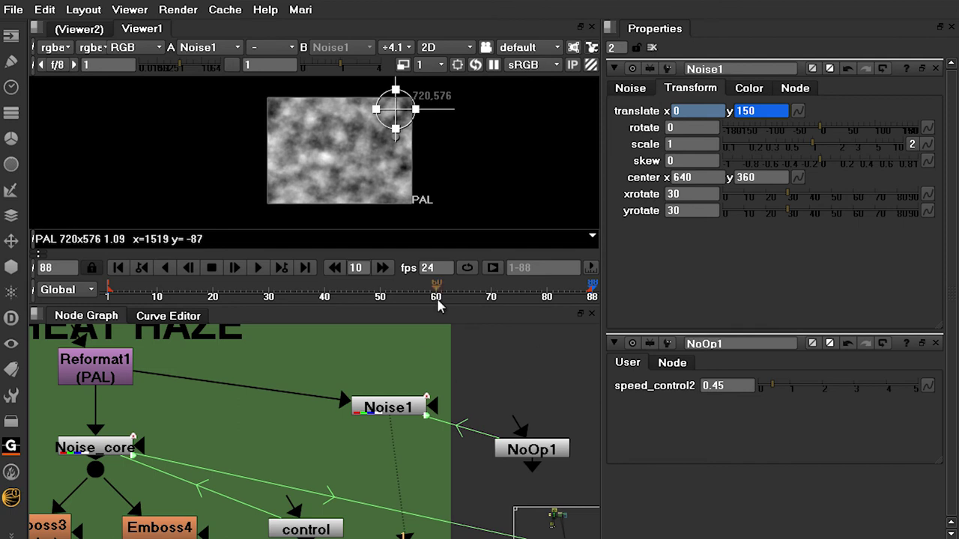
Set NoOp1's speed_control2 to 0, play the upward noise drift, and stop playback.
drag(128, 292, 108, 292)
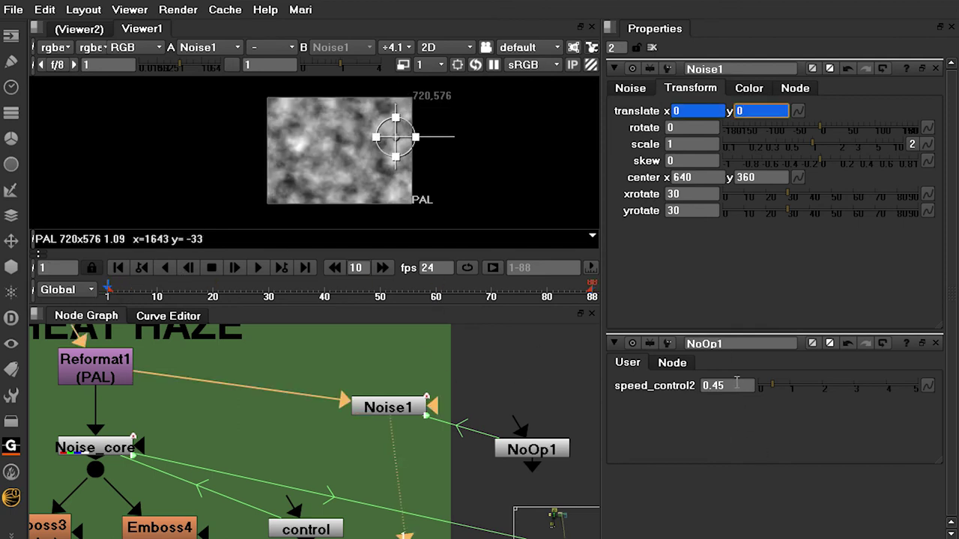
drag(776, 390, 725, 396)
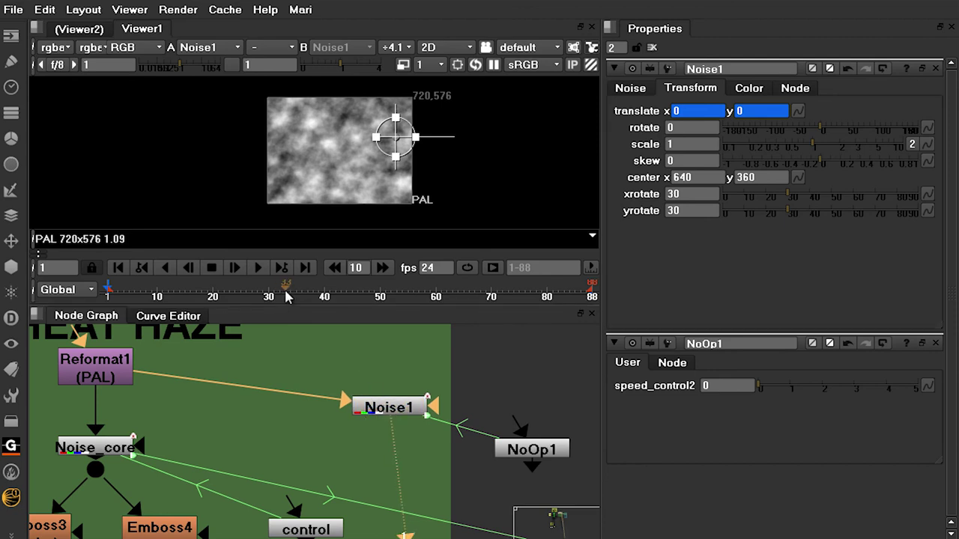
click(255, 269)
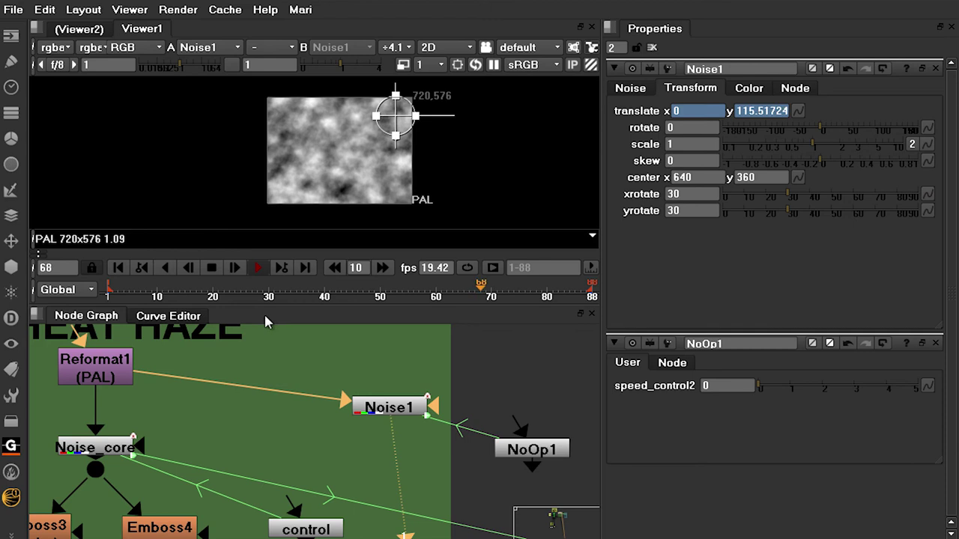
click(212, 268)
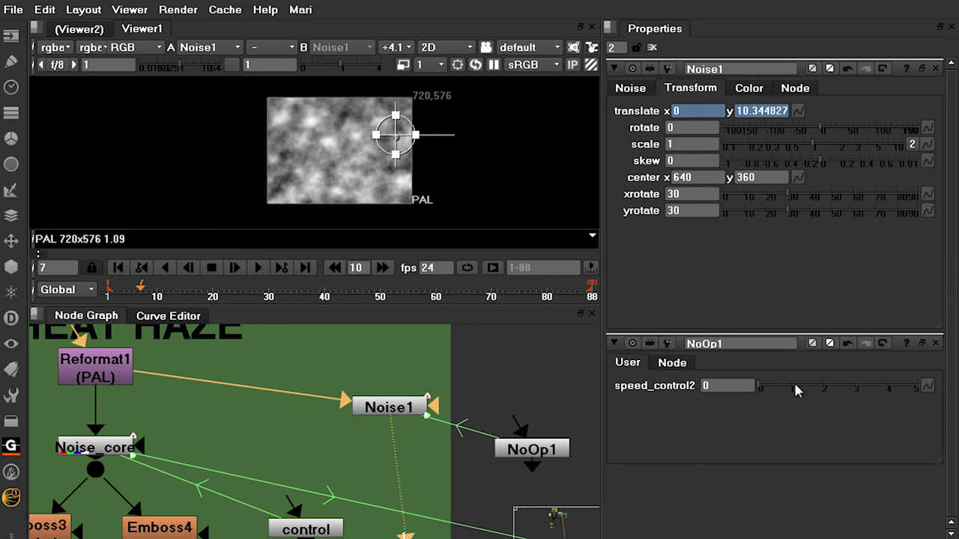
Raise NoOp1's speed_control2 to 0.35, play the drifting and evolving noise, and stop playback.
click(771, 390)
click(257, 268)
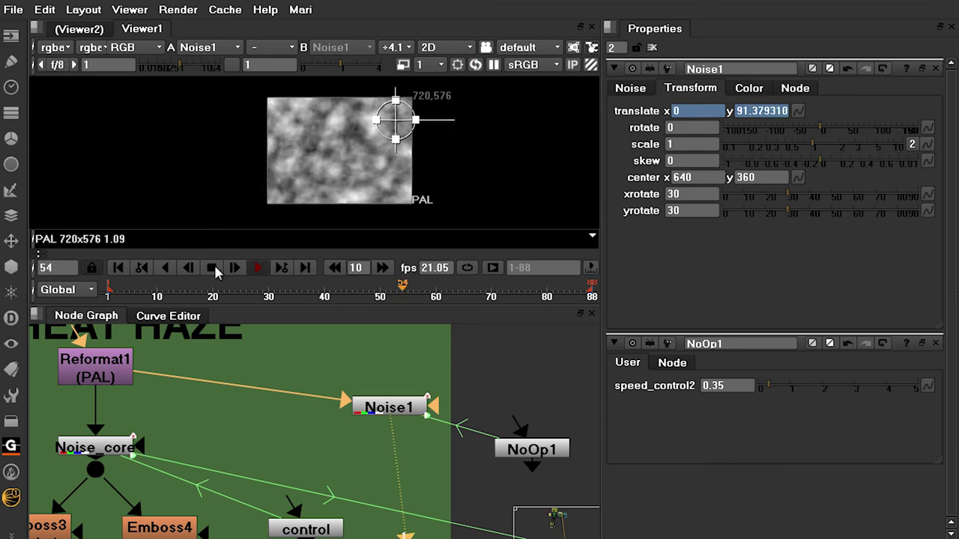
click(211, 267)
Move Noise1 and NoOp1 out of the CORE HEAT HAZE backdrop in the node graph.
key(space)
drag(462, 402, 610, 397)
drag(596, 444, 636, 448)
click(627, 396)
View Noise_core, clear the open node properties, and open the control node's speed_control setting.
middle_drag(314, 421, 447, 357)
key(space)
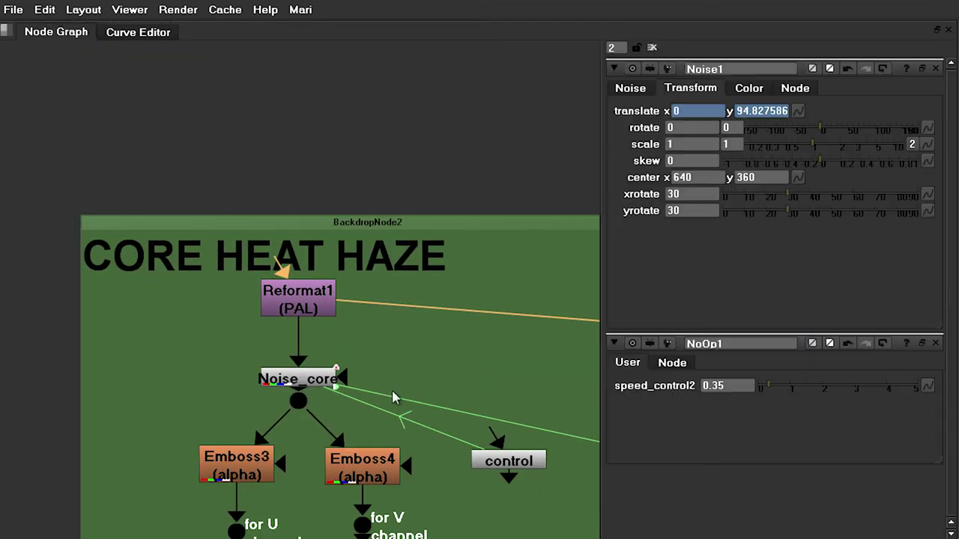
double_click(247, 391)
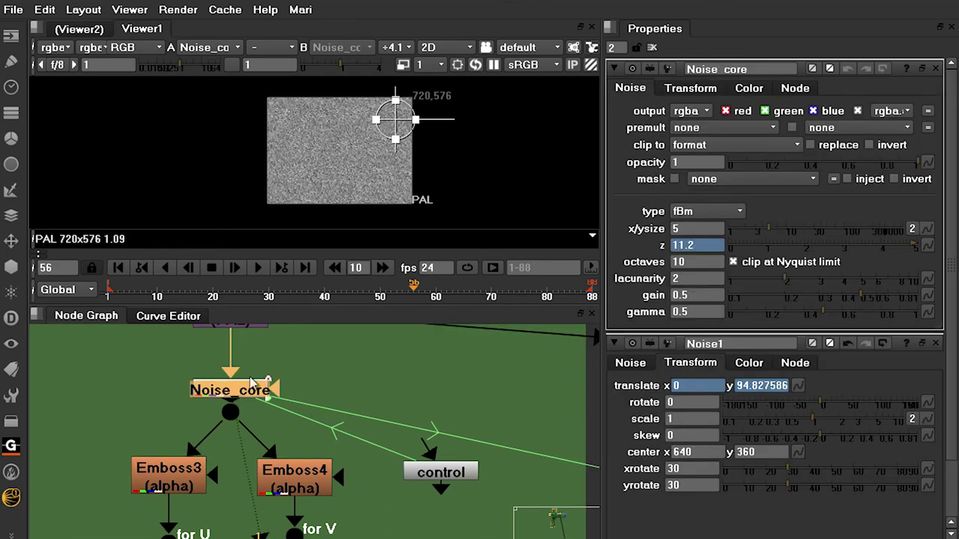
click(651, 49)
middle_drag(361, 388, 345, 381)
double_click(423, 469)
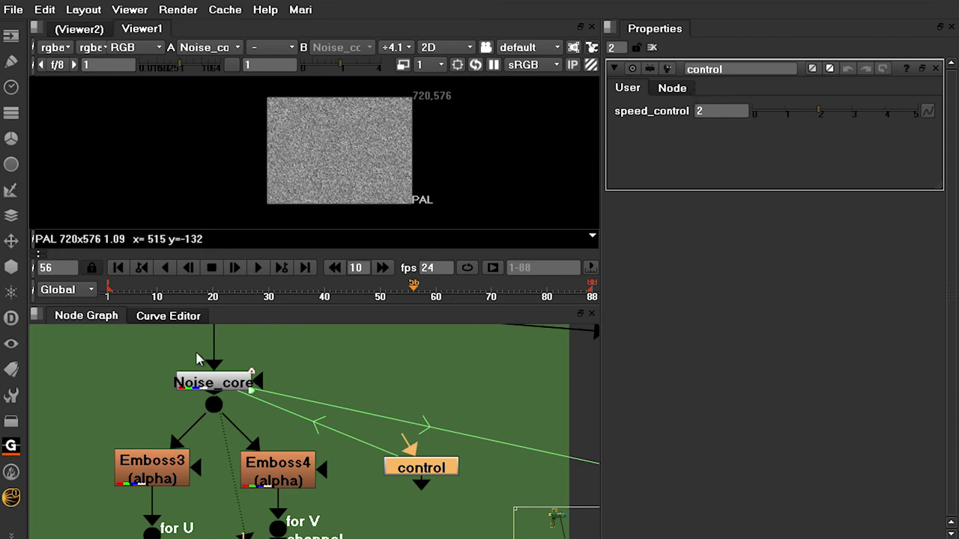
Play the Noise_core animation at close range in the viewer, and stop it.
click(226, 384)
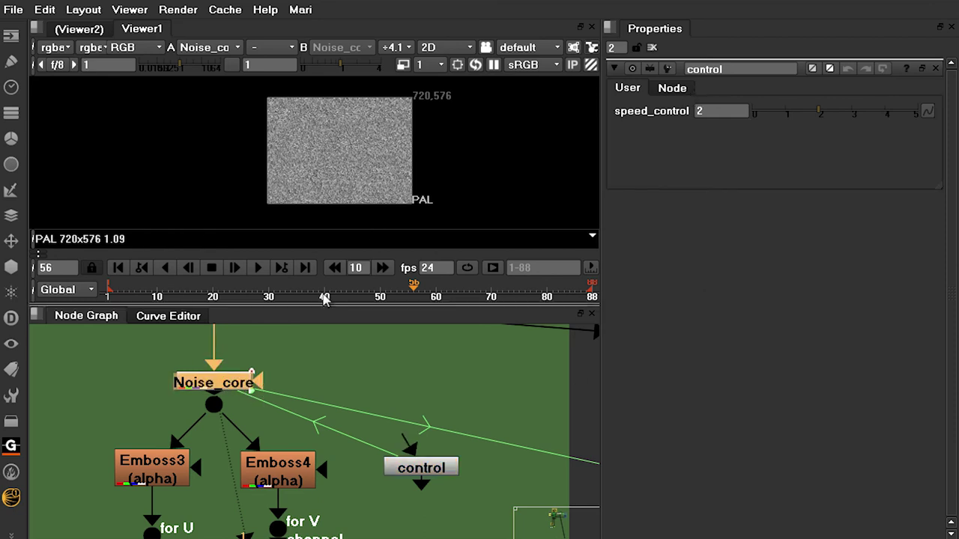
scroll(332, 153, up, 5)
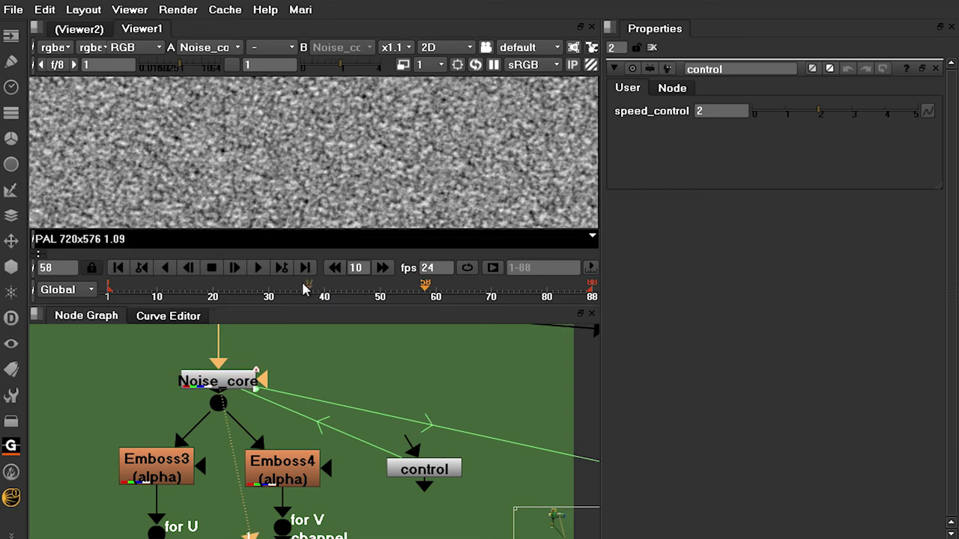
click(257, 269)
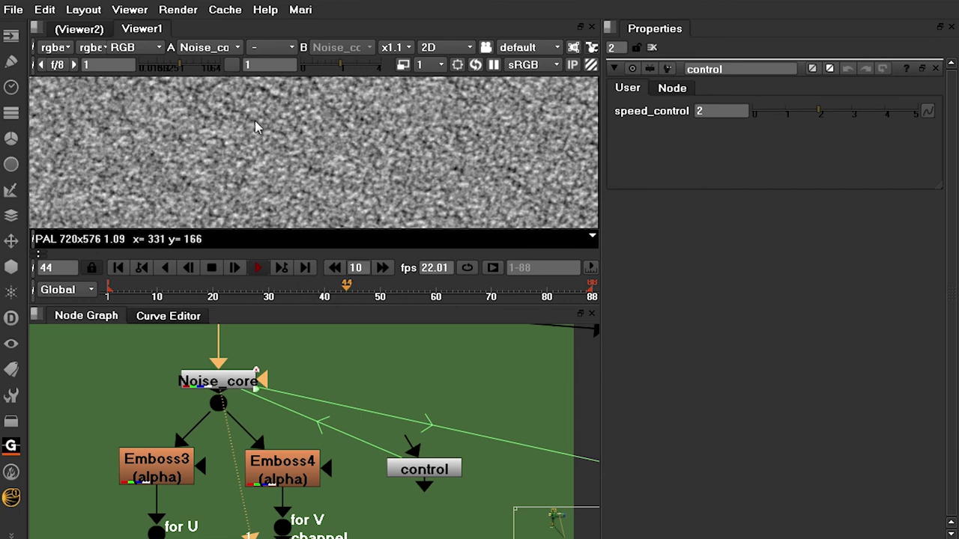
click(212, 267)
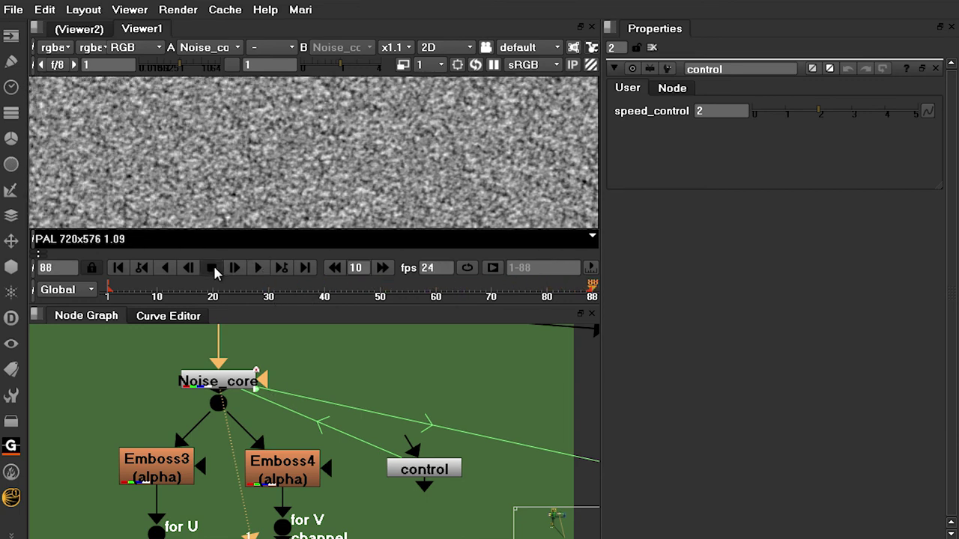
Examine the CORE HEAT HAZE network and the matching nodes in the overall heat haze backdrop.
key(space)
alt+middle_drag(502, 395, 404, 216)
alt+middle_drag(364, 189, 373, 187)
drag(244, 93, 494, 482)
click(841, 233)
middle_drag(864, 172, 859, 141)
drag(862, 118, 535, 504)
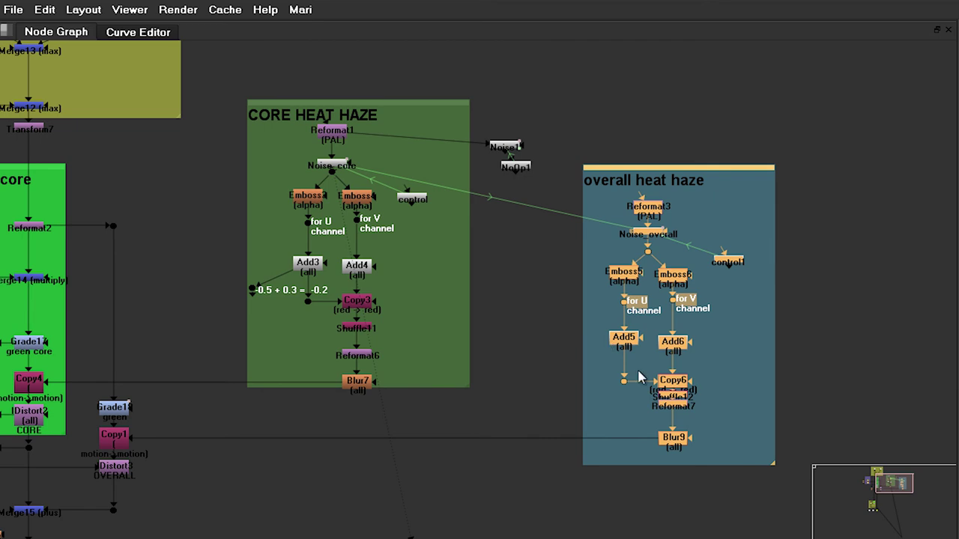
scroll(712, 309, up, 3)
click(788, 235)
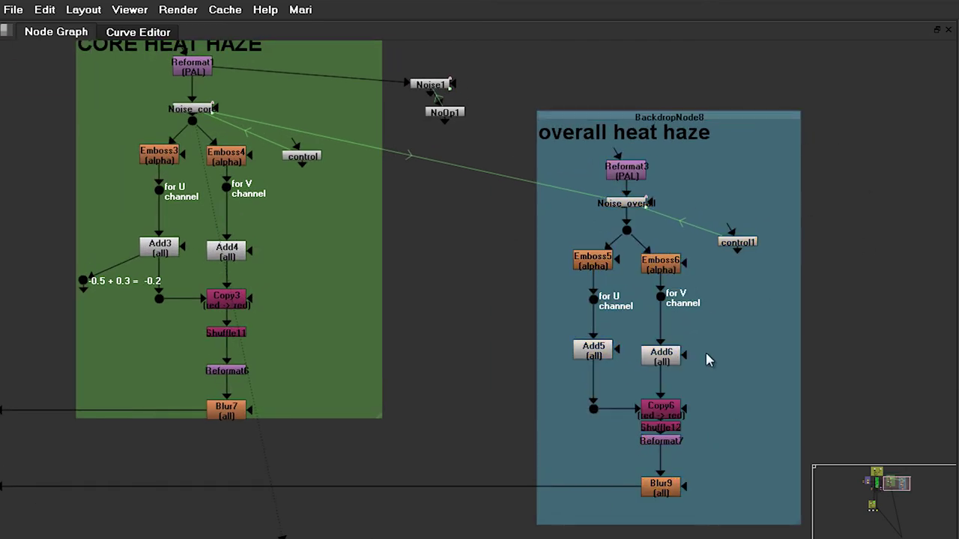
Display the IDistort2 CORE node's result from the core backdrop in the viewer.
scroll(389, 330, down, 3)
middle_drag(360, 368, 794, 342)
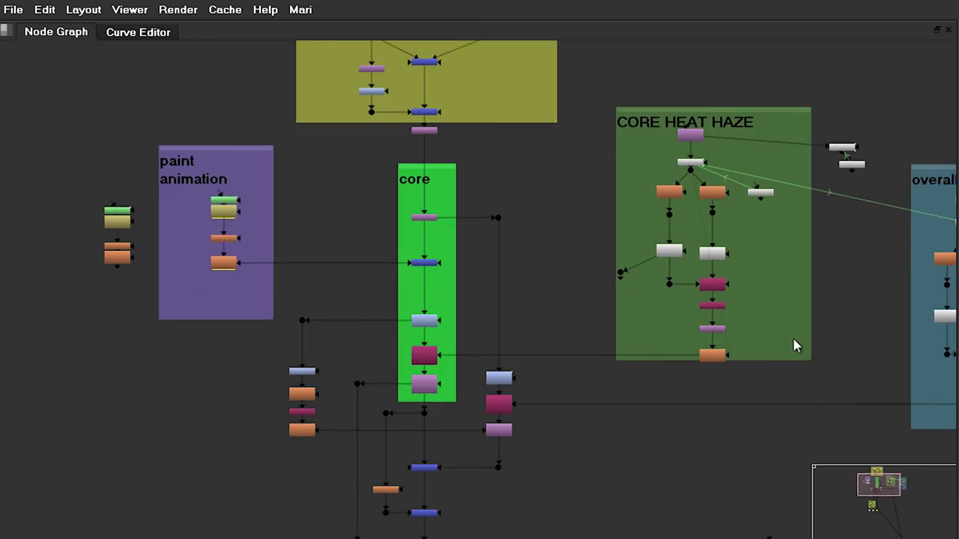
scroll(529, 364, up, 2)
scroll(537, 333, up, 2)
middle_drag(539, 328, 461, 356)
key(space)
click(242, 455)
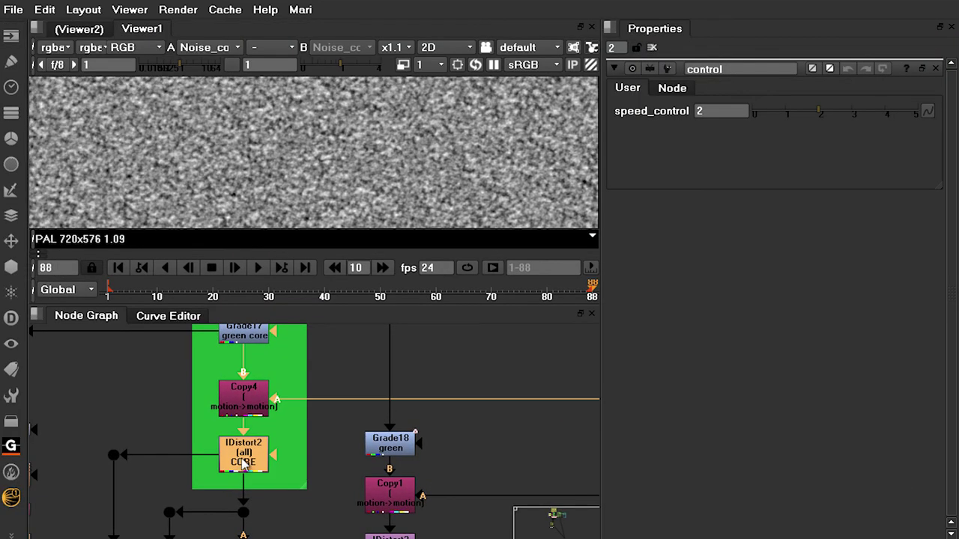
key(1)
middle_drag(269, 133, 397, 145)
scroll(397, 145, up, 2)
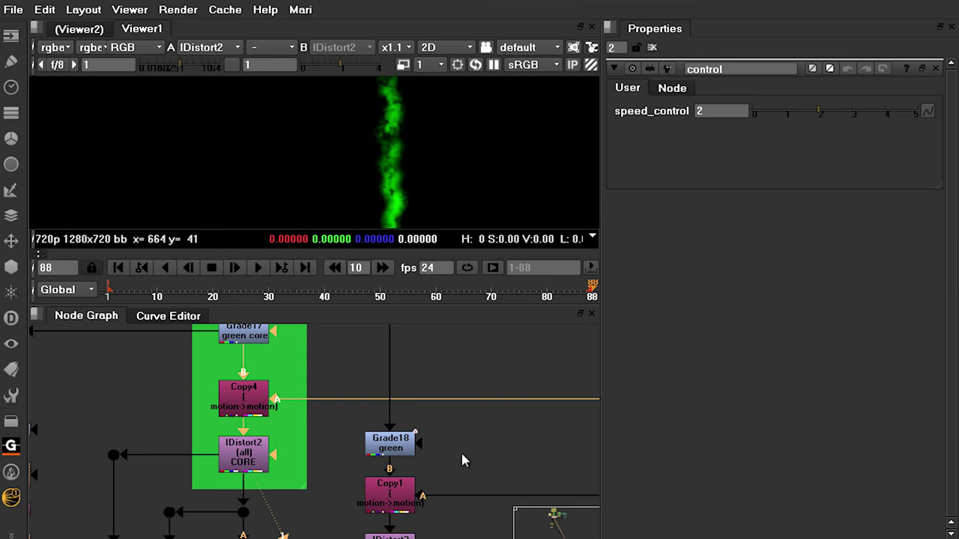
Display the IDistort3 OVERALL node's result in the viewer at close range.
middle_drag(409, 530, 412, 452)
scroll(412, 451, up, 1)
click(382, 476)
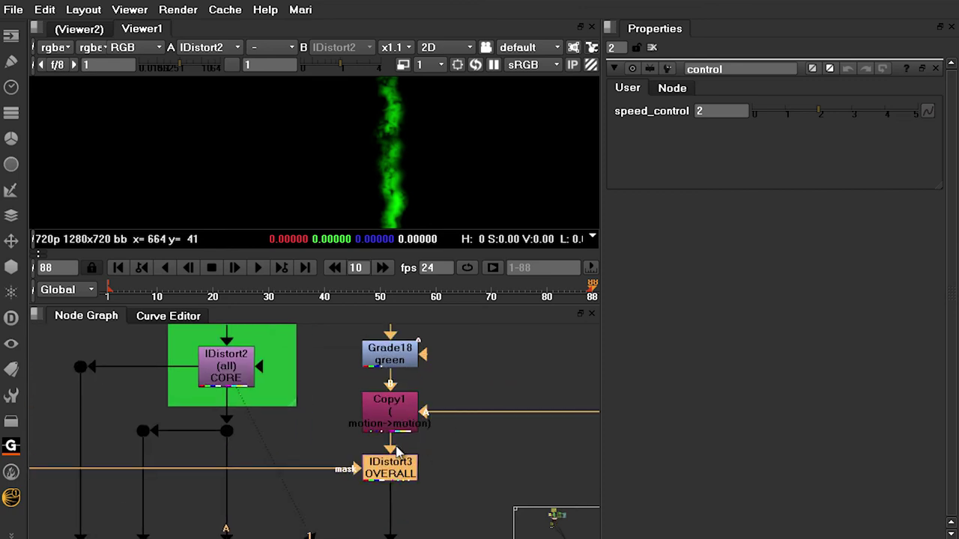
key(1)
scroll(447, 148, up, 2)
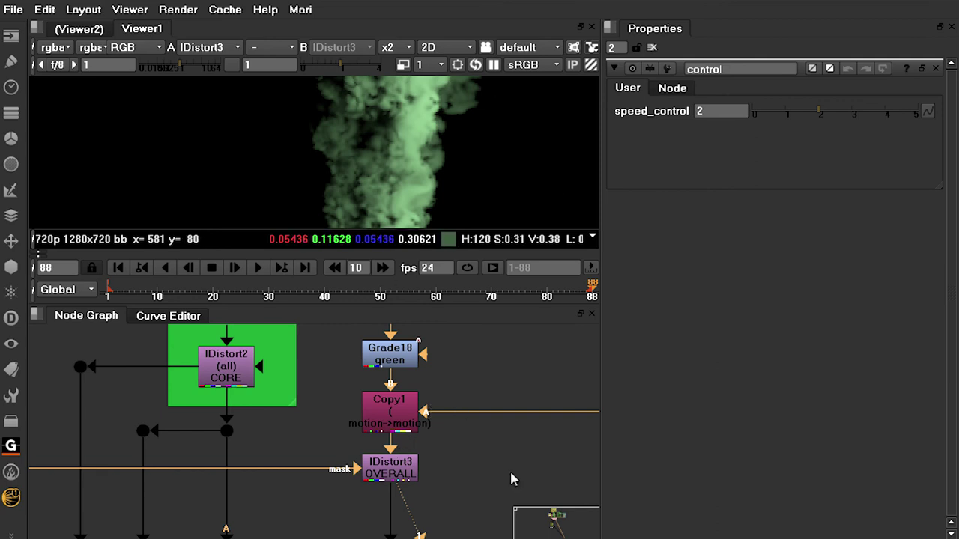
Compare the IDistort2 CORE distortion with the IDistort3 OVERALL distortion in the viewer.
click(225, 366)
key(1)
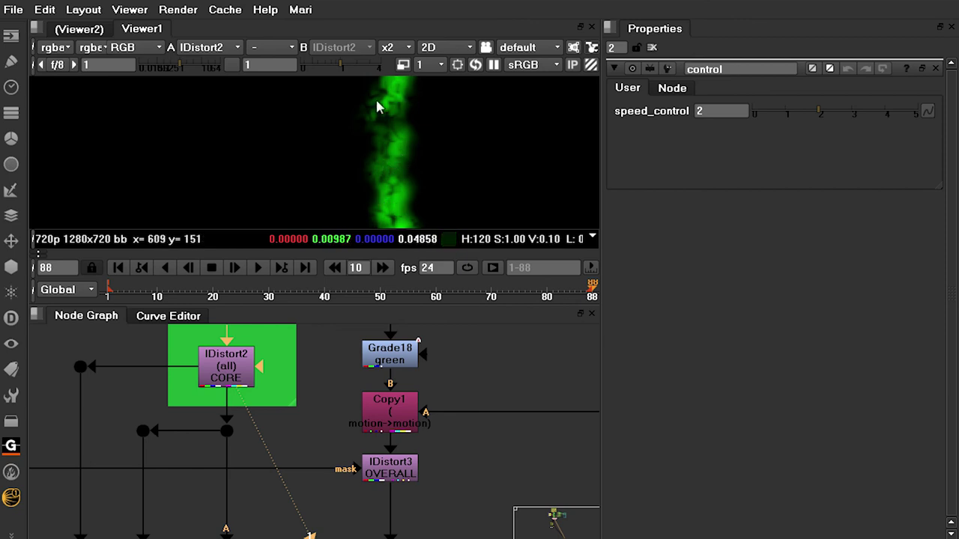
click(405, 472)
key(1)
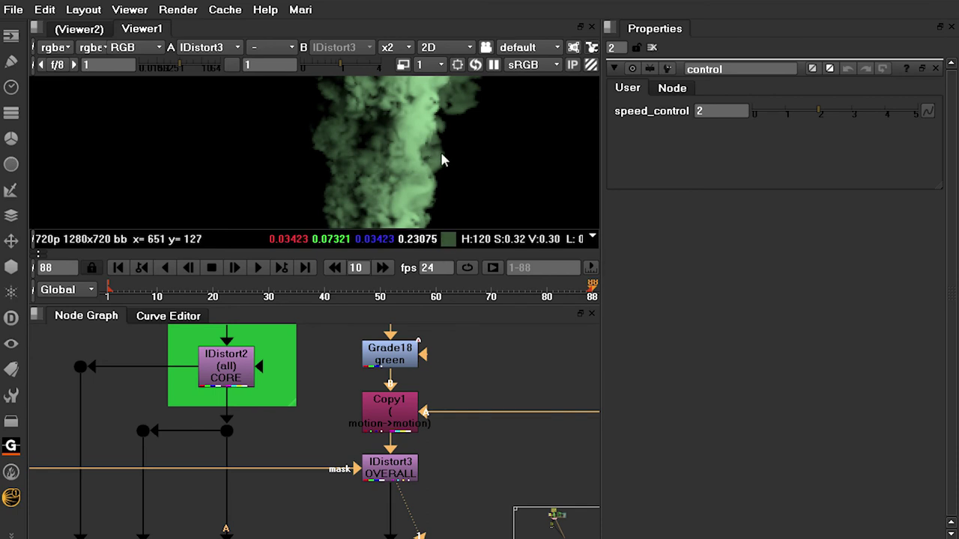
click(472, 481)
Display Noise_overall from the overall heat haze backdrop in the viewer and open its properties.
key(space)
scroll(471, 454, down, 6)
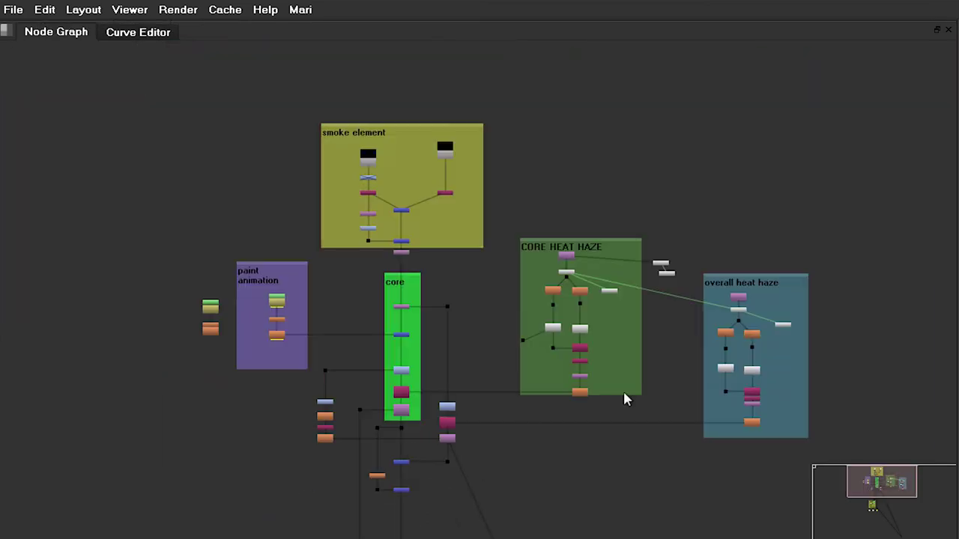
middle_drag(714, 299, 319, 340)
scroll(319, 340, up, 5)
key(space)
scroll(389, 405, up, 3)
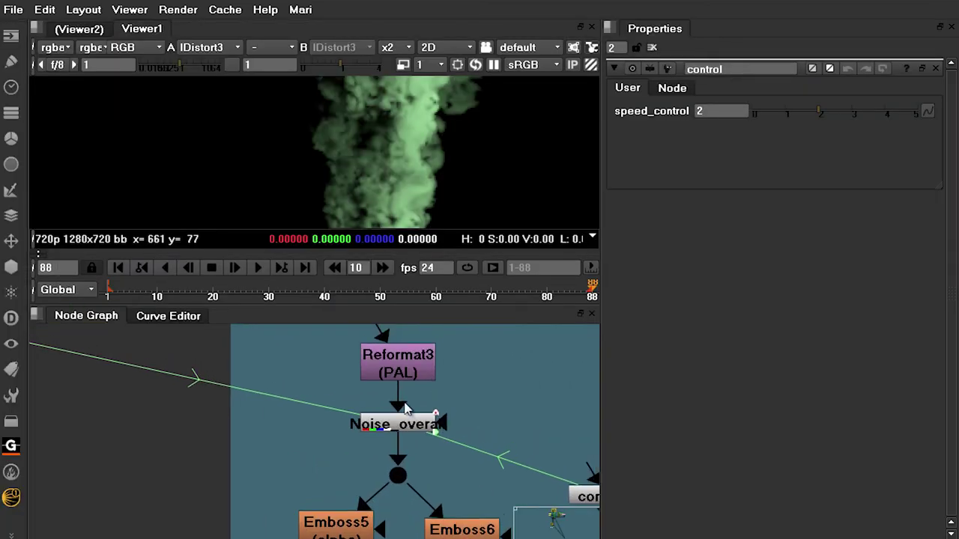
click(402, 424)
key(1)
double_click(402, 427)
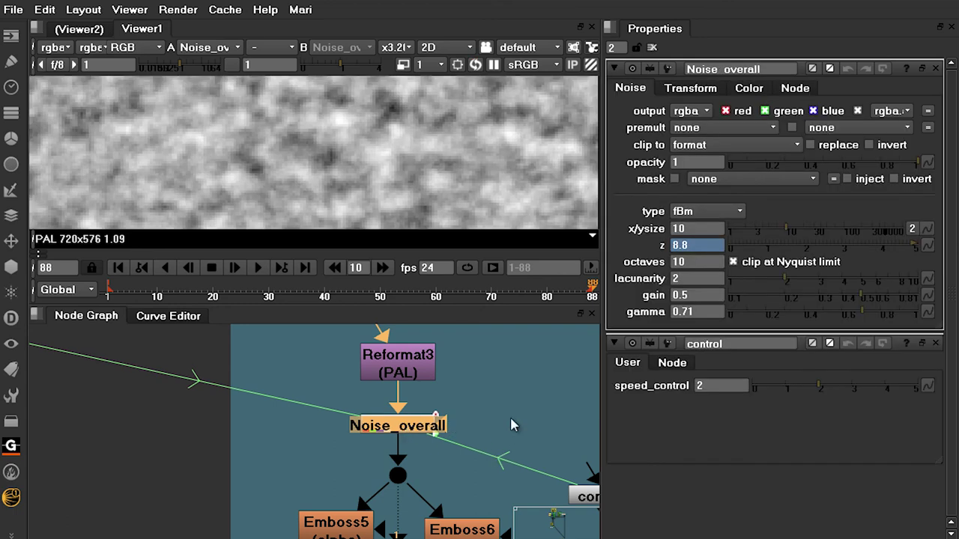
Open the properties of control1, the speed control linked to Noise_overall.
scroll(512, 425, down, 4)
scroll(513, 423, up, 3)
click(454, 428)
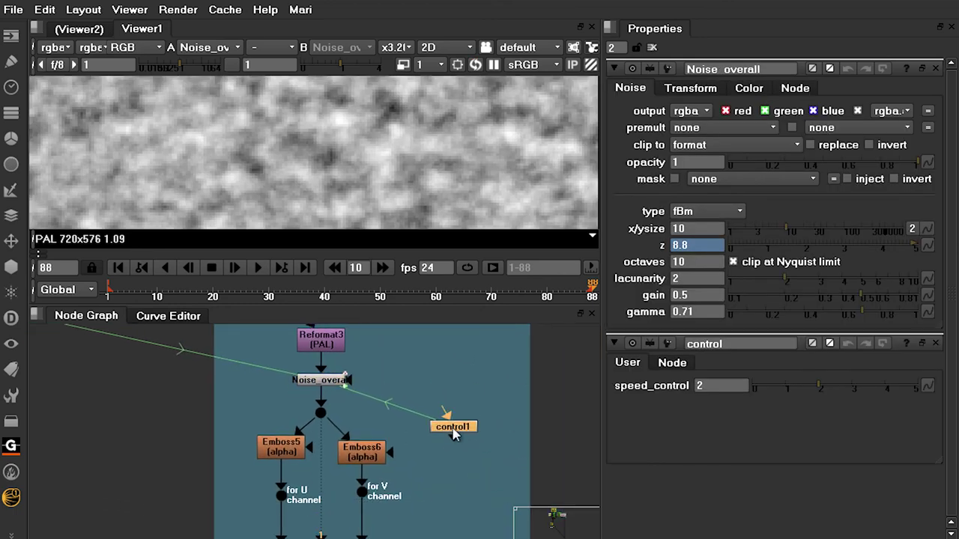
double_click(449, 437)
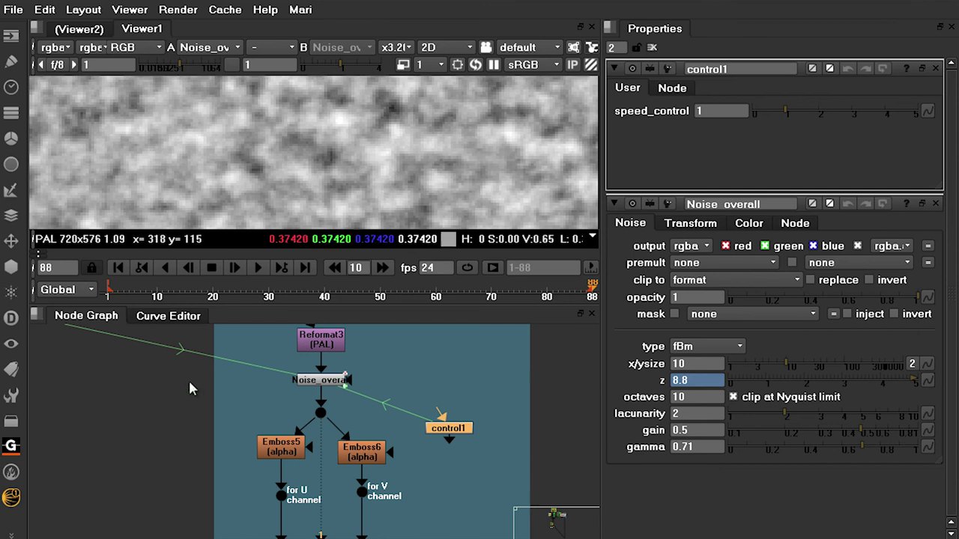
Compare the noise patterns of Noise_core and Noise_overall in the viewer.
scroll(188, 383, down, 3)
scroll(149, 370, up, 1)
click(139, 367)
key(1)
click(393, 422)
key(1)
key(space)
middle_drag(493, 330, 727, 218)
scroll(728, 220, up, 2)
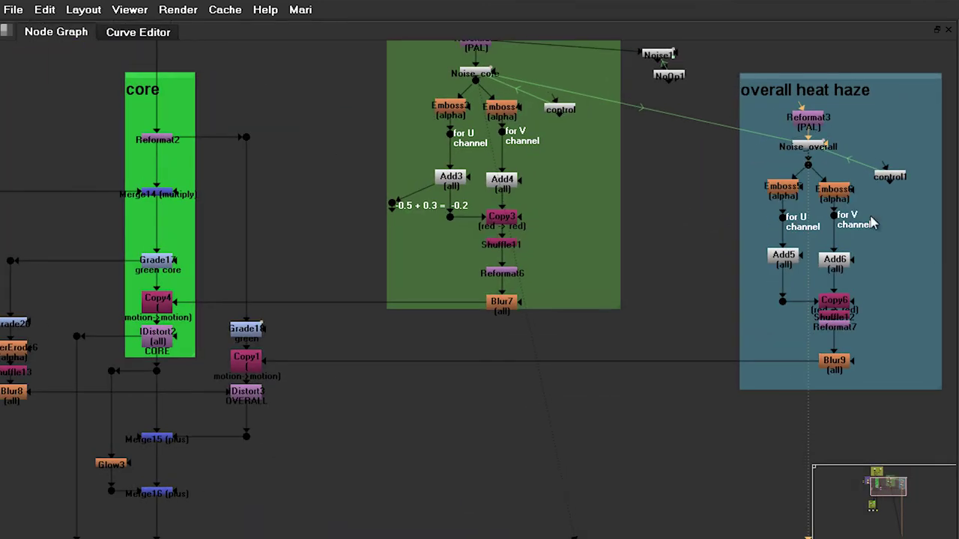
middle_drag(327, 333, 506, 365)
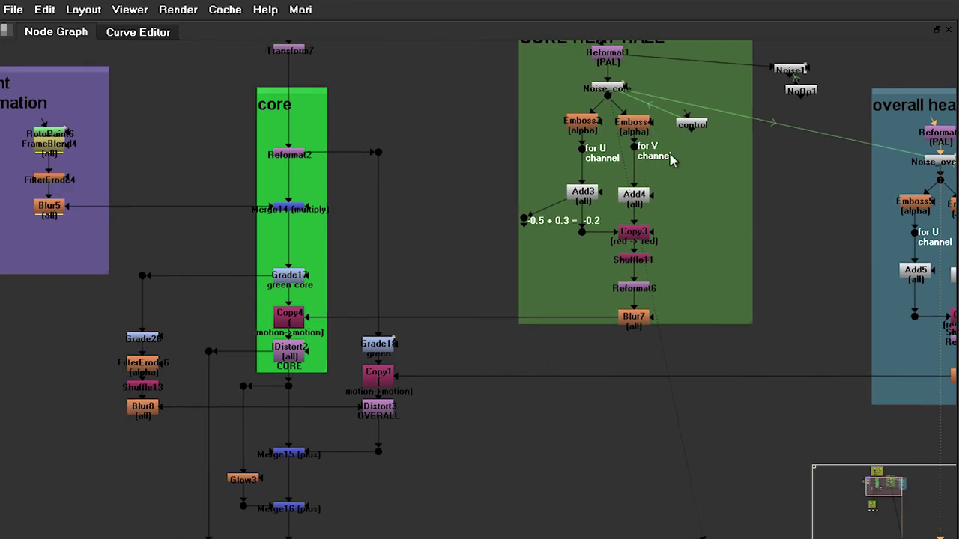
Display the Merge15 result of the core and overall distortions in the viewer and go to frame 84.
click(289, 352)
click(378, 408)
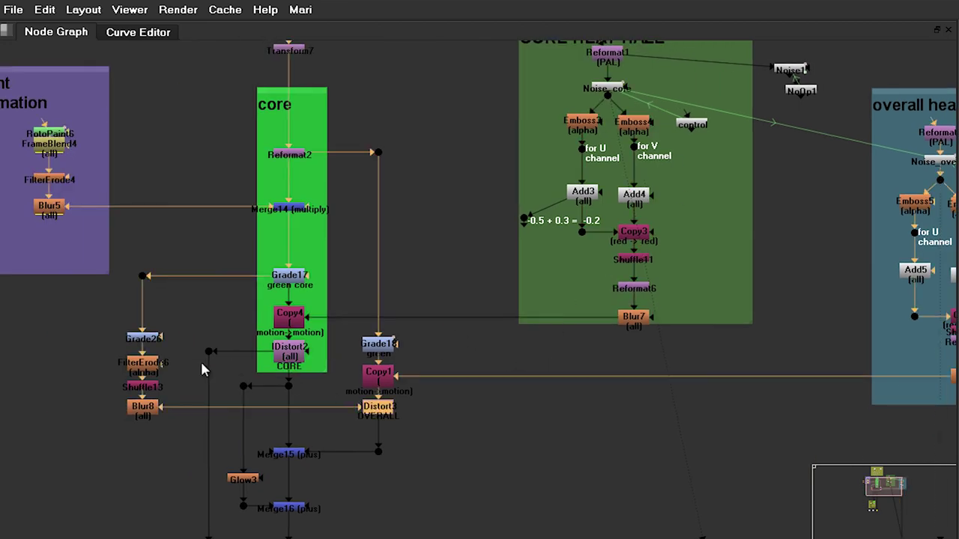
scroll(206, 369, up, 2)
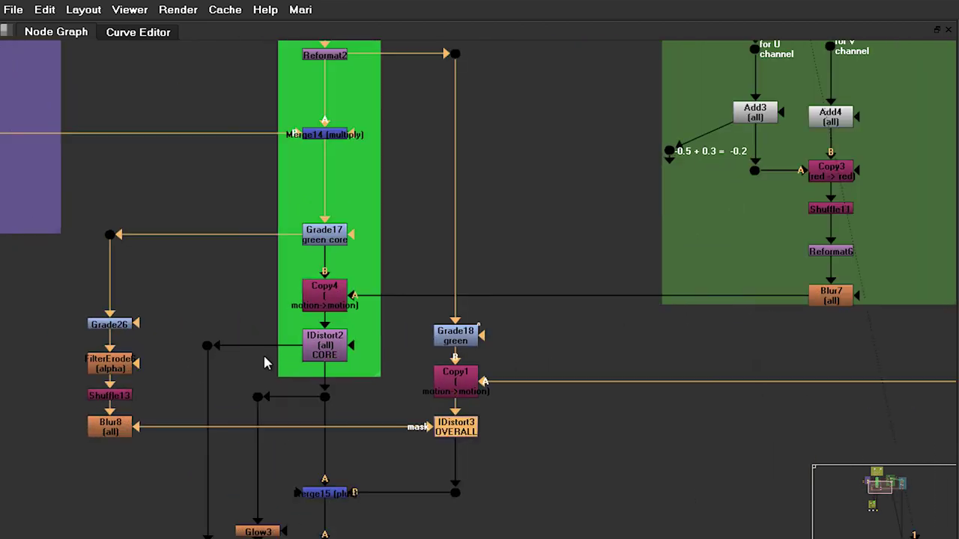
key(space)
click(338, 494)
key(1)
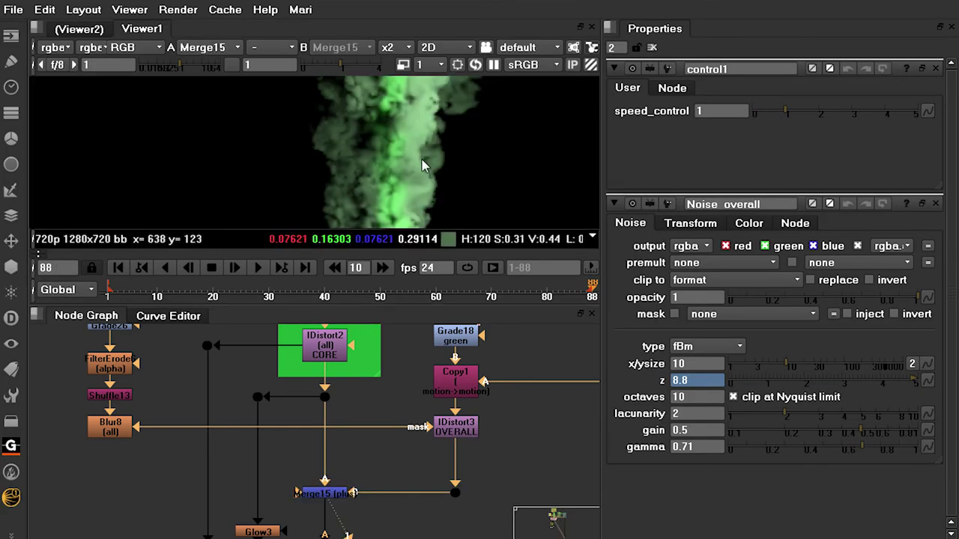
scroll(423, 165, down, 3)
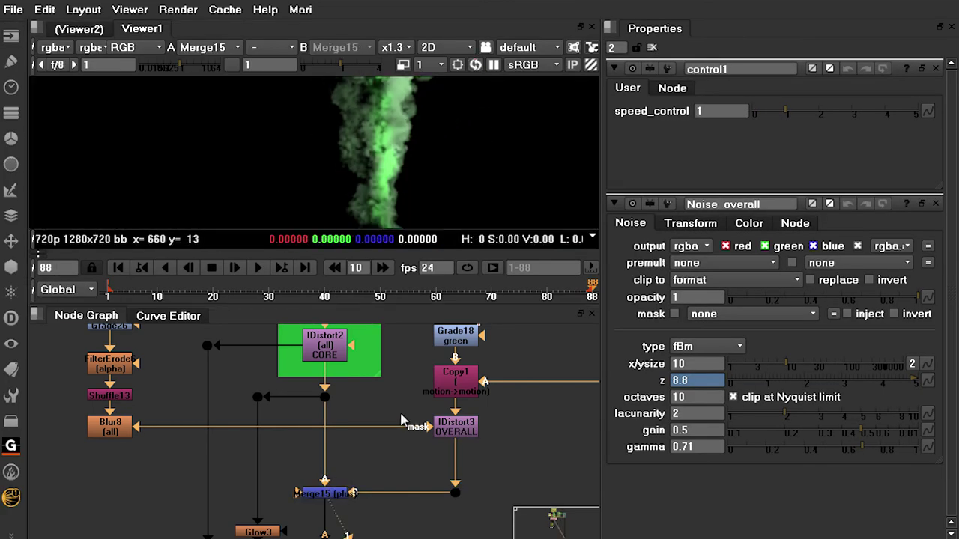
click(509, 298)
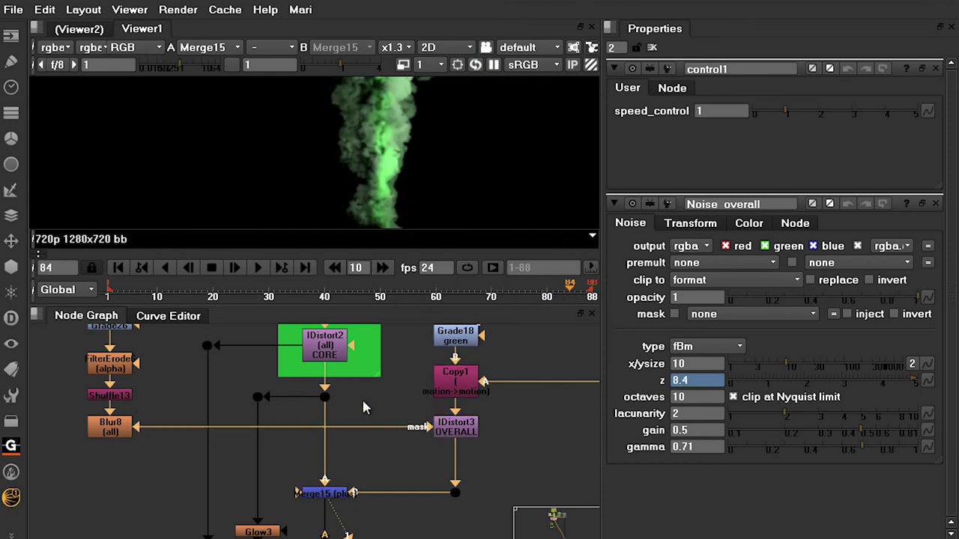
Display the Grade17 green core node from the core backdrop in the viewer.
key(space)
middle_drag(303, 233, 423, 385)
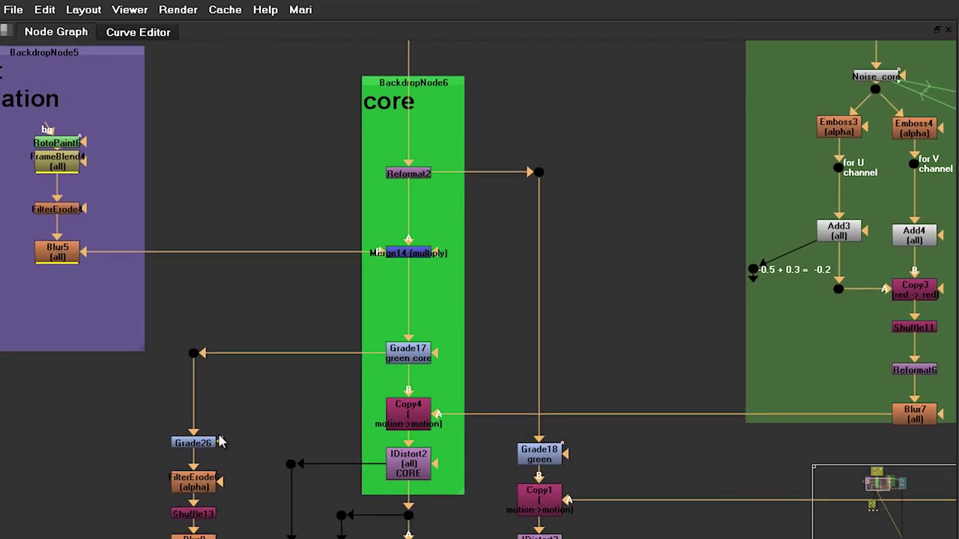
key(space)
click(412, 352)
key(1)
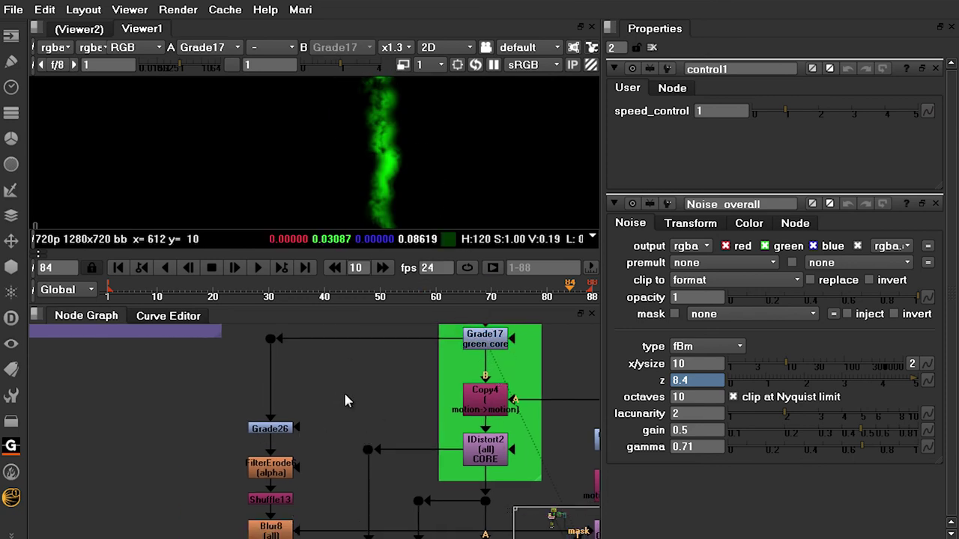
Display Grade26's alpha channel in the viewer and open its grade properties.
middle_drag(325, 418, 315, 406)
scroll(274, 411, up, 2)
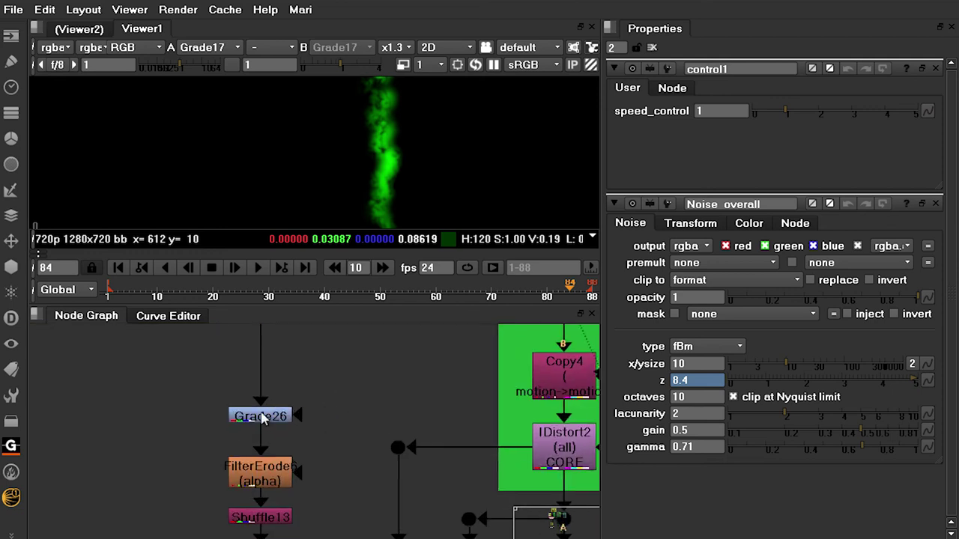
click(262, 416)
key(1)
double_click(262, 419)
key(a)
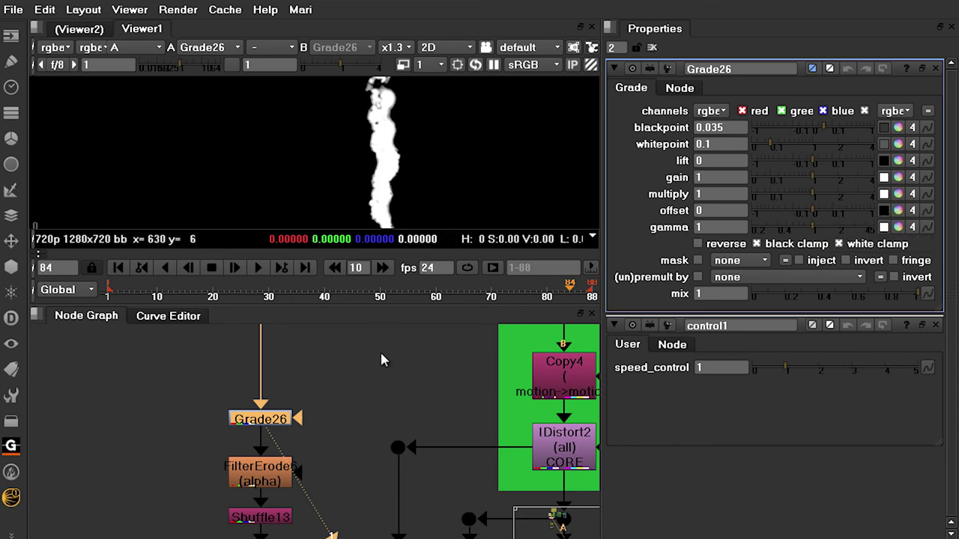
scroll(277, 429, up, 3)
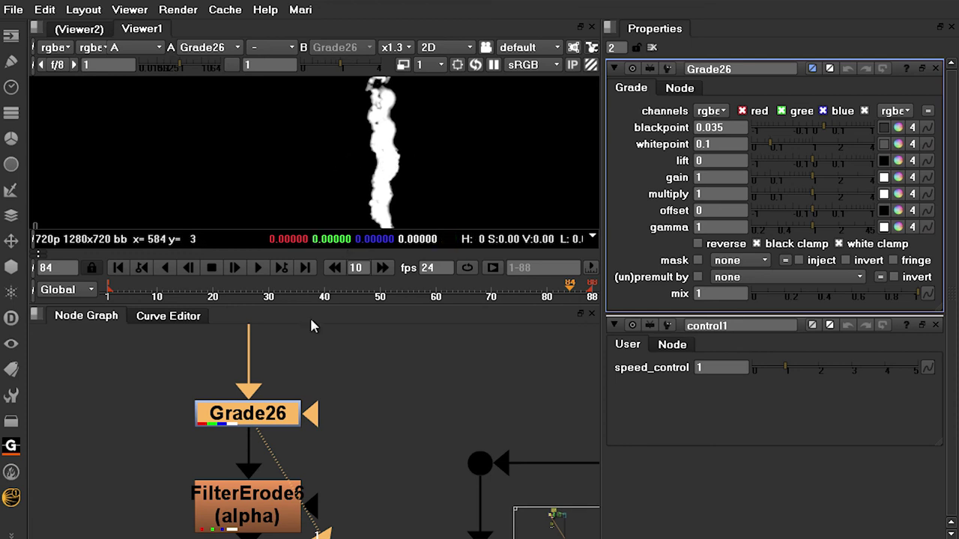
scroll(366, 396, down, 3)
scroll(375, 415, down, 1)
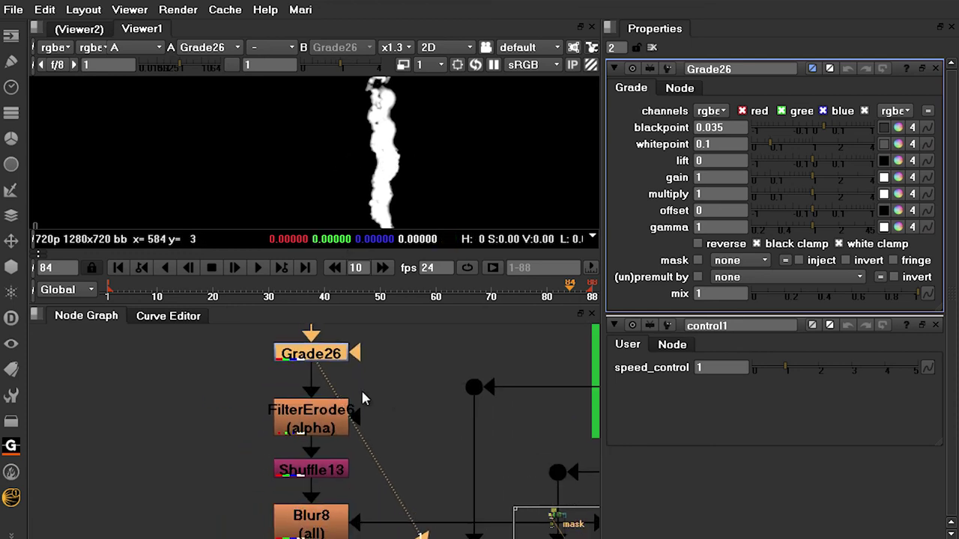
Display the FilterErode6 matte in the viewer and open its erode properties.
click(332, 429)
key(1)
scroll(404, 191, down, 3)
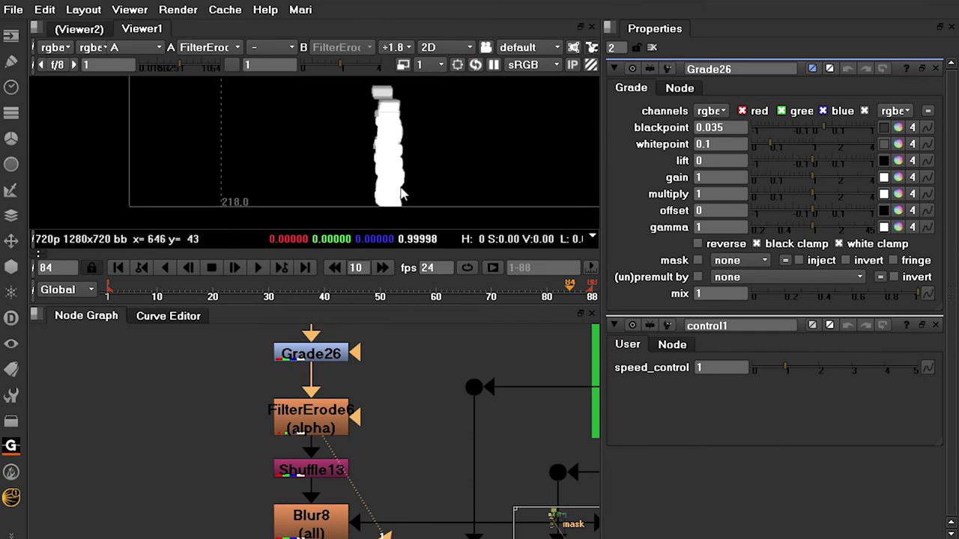
middle_drag(401, 195, 385, 216)
double_click(318, 424)
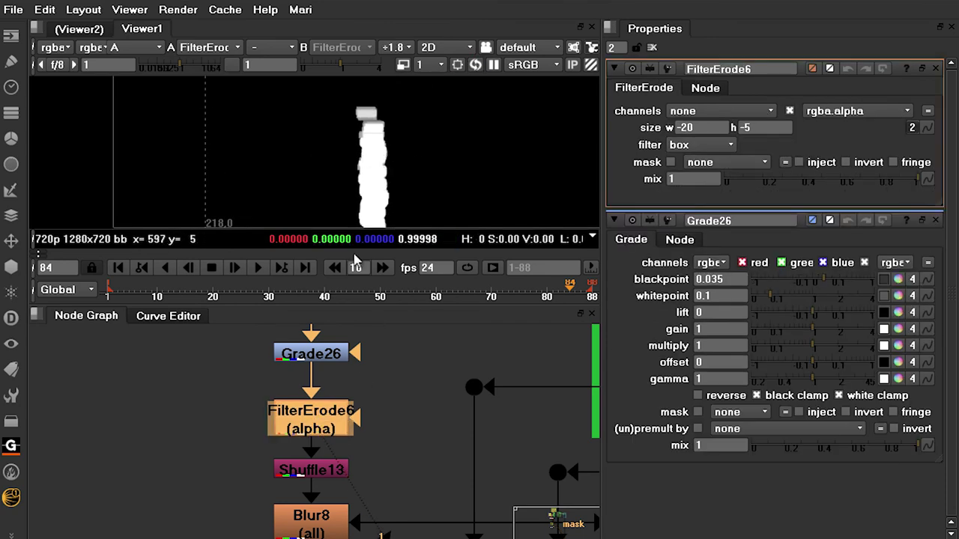
scroll(354, 388, down, 4)
middle_drag(394, 442, 305, 452)
scroll(321, 426, up, 2)
scroll(315, 408, up, 1)
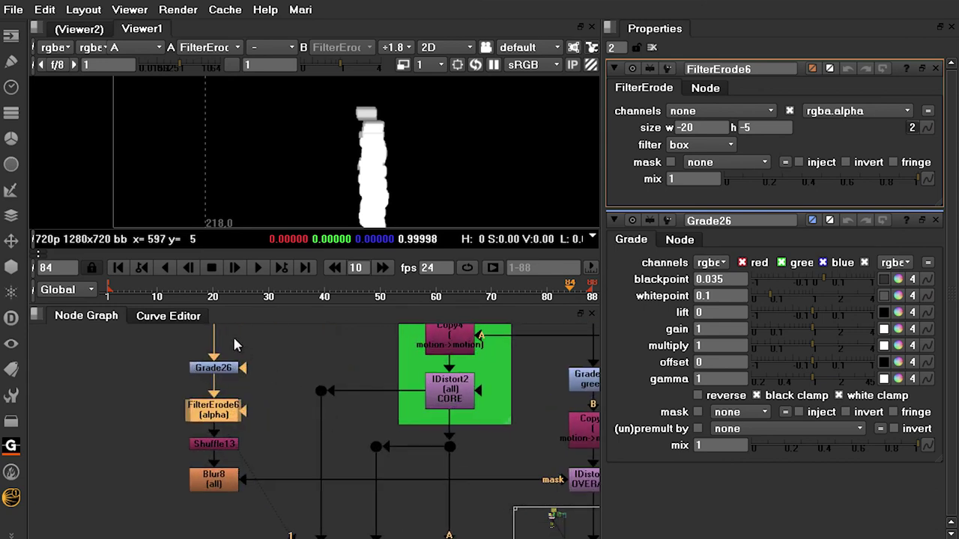
middle_drag(546, 460, 510, 455)
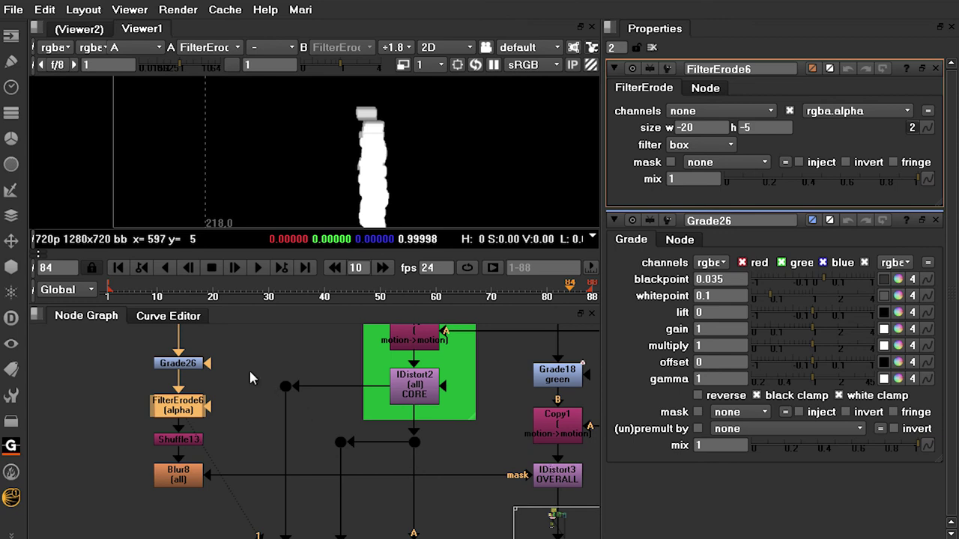
middle_drag(251, 378, 252, 406)
Check the Shuffle13 channel routing in its properties and display the Blur8 mask in the viewer.
drag(219, 447, 219, 436)
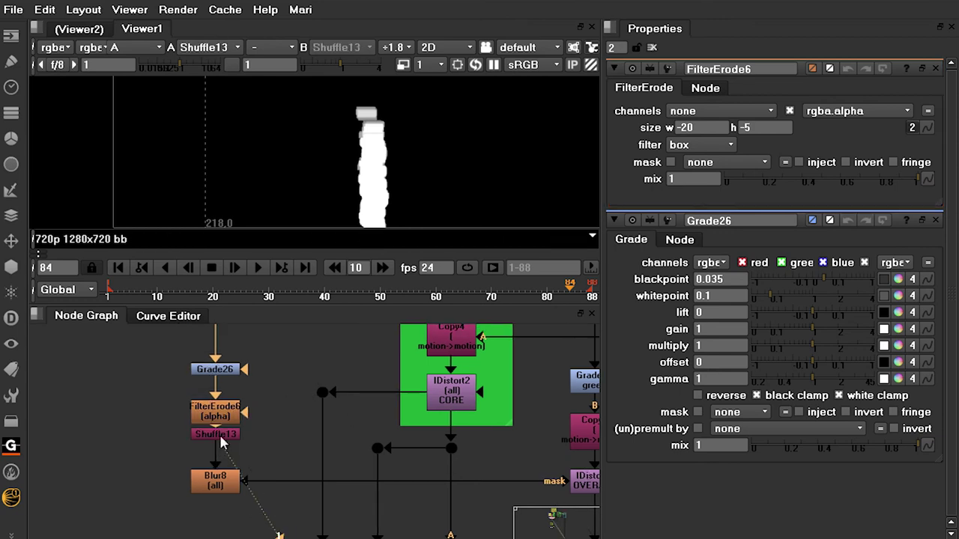
double_click(234, 434)
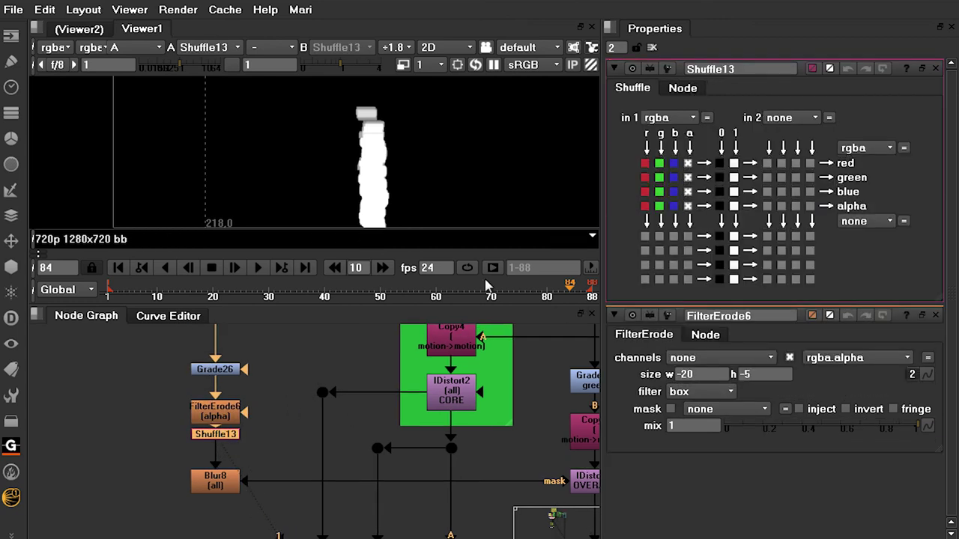
scroll(266, 446, up, 2)
click(215, 481)
key(1)
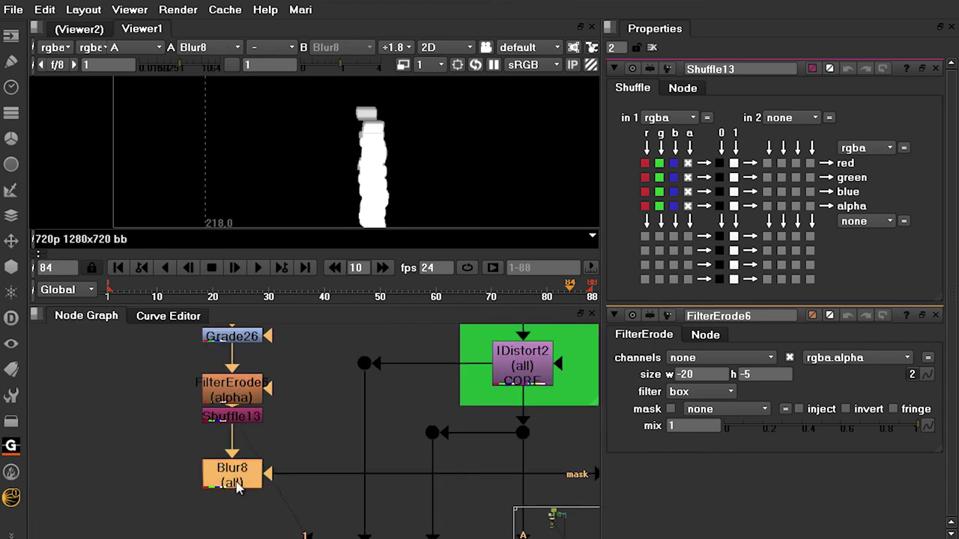
scroll(376, 419, down, 3)
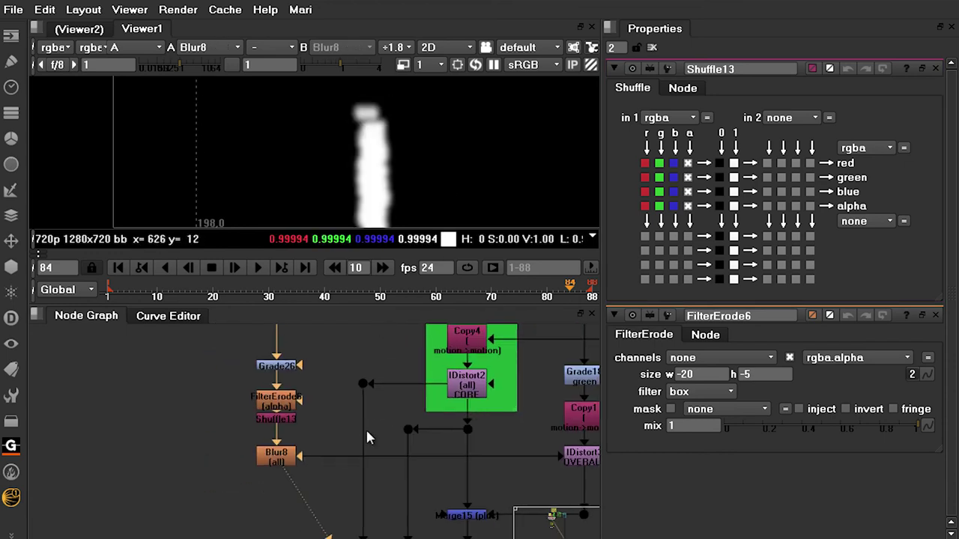
Compare Copy1 with the masked IDistort3 OVERALL distortion in the viewer, showing the RGB smoke.
scroll(442, 466, up, 3)
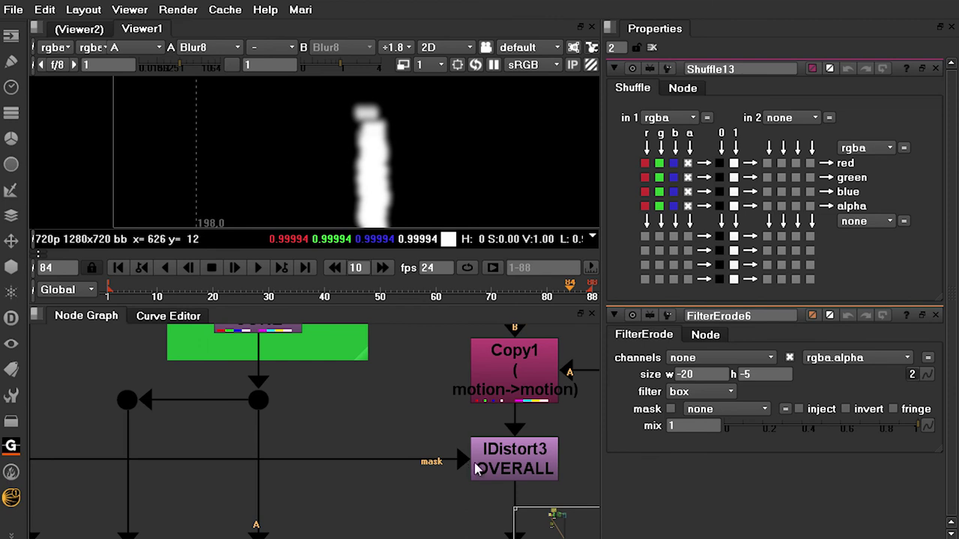
middle_drag(474, 469, 378, 477)
click(418, 371)
key(1)
key(a)
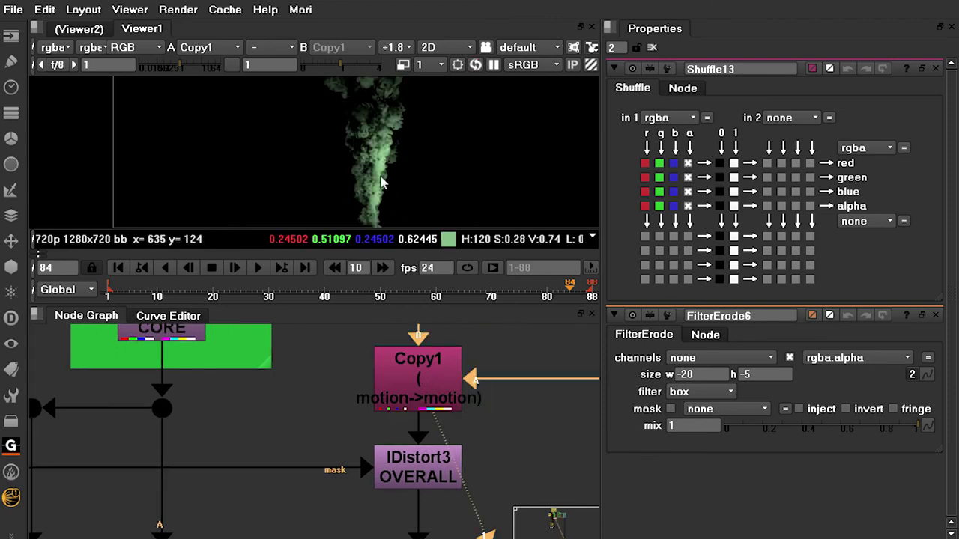
scroll(381, 182, up, 5)
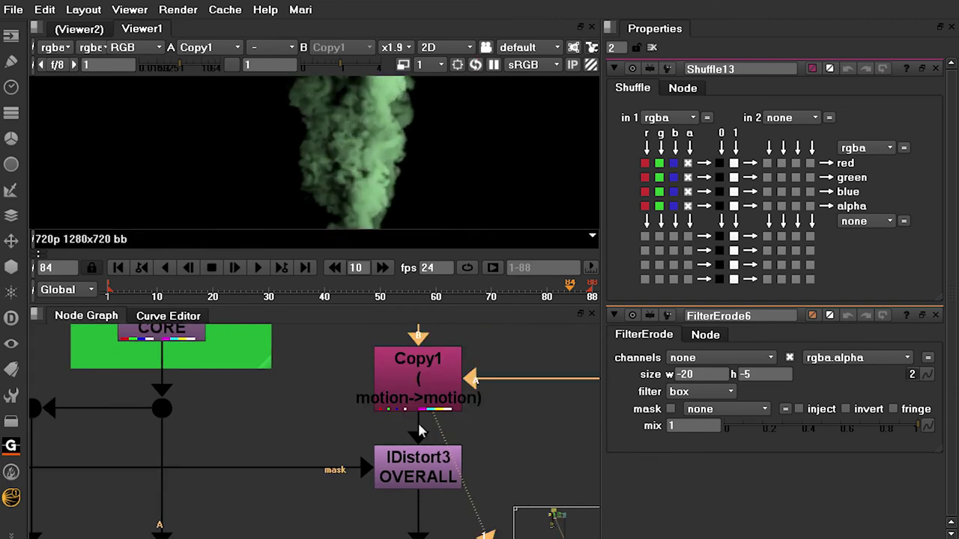
click(419, 468)
key(1)
scroll(430, 157, up, 2)
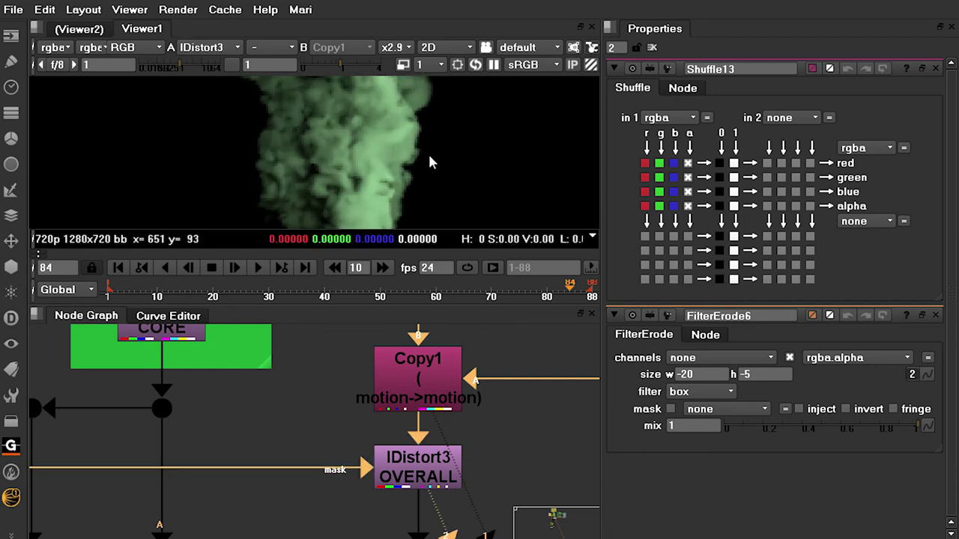
key(Up)
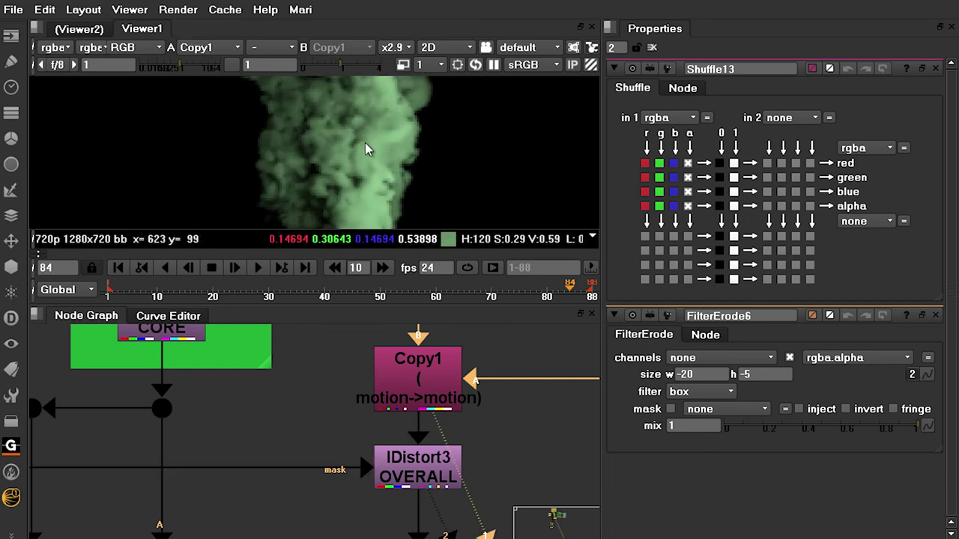
key(Down)
In the IDistort3 properties, try the mask channel at none and restore it to rgba.alpha.
double_click(416, 458)
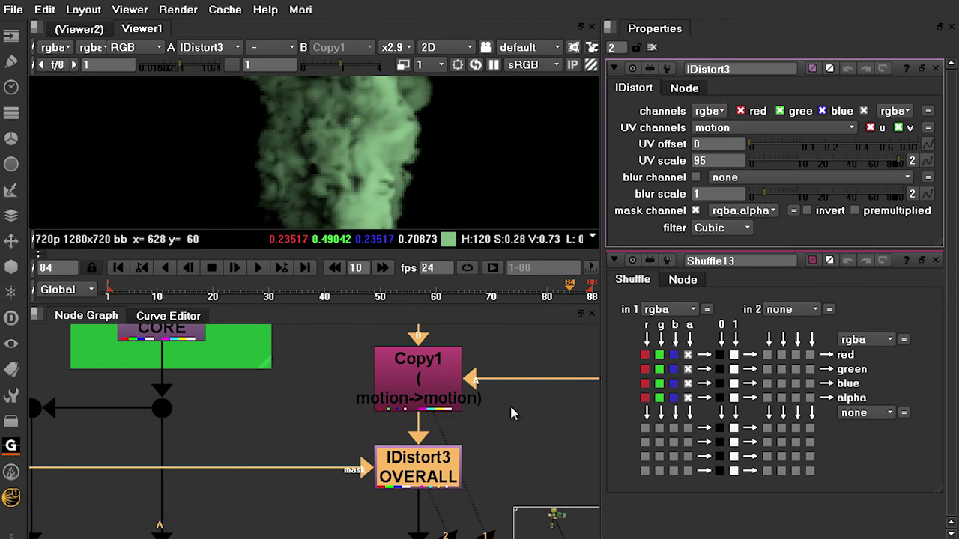
click(738, 212)
click(747, 229)
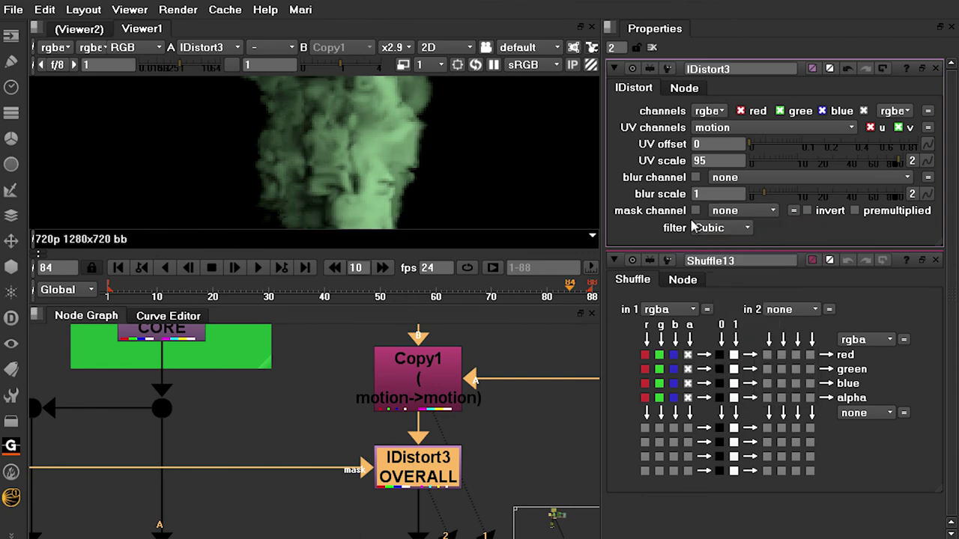
click(742, 212)
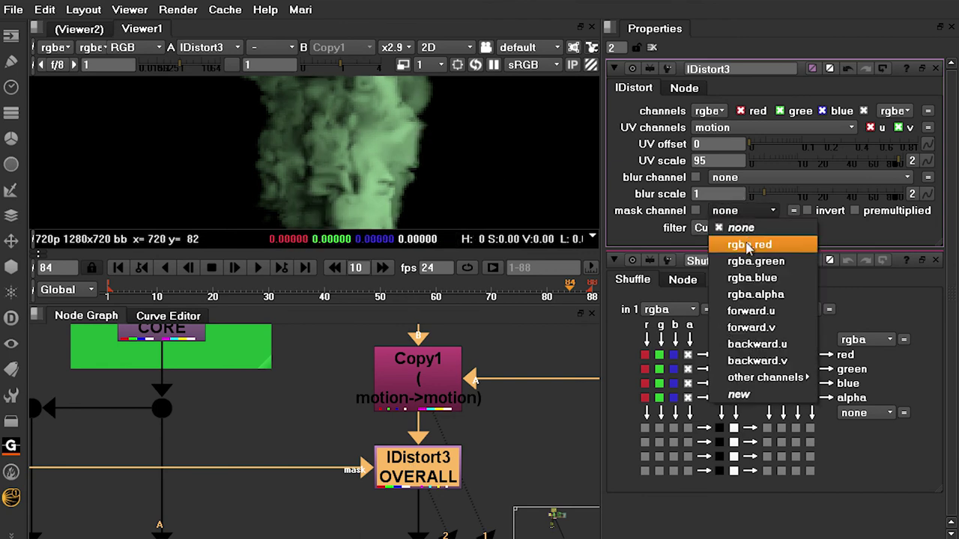
click(755, 294)
Toggle the viewer between the undistorted Copy1 input and IDistort3 with its alpha mask on.
key(Up)
click(417, 418)
click(416, 470)
click(408, 386)
key(Down)
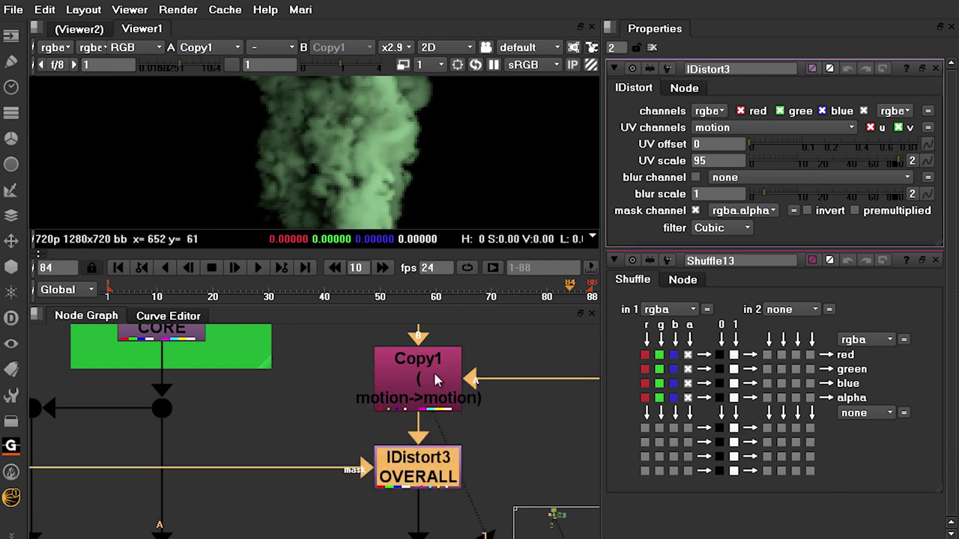
Display Merge15, which adds the core to the masked overall smoke, in the viewer.
key(space)
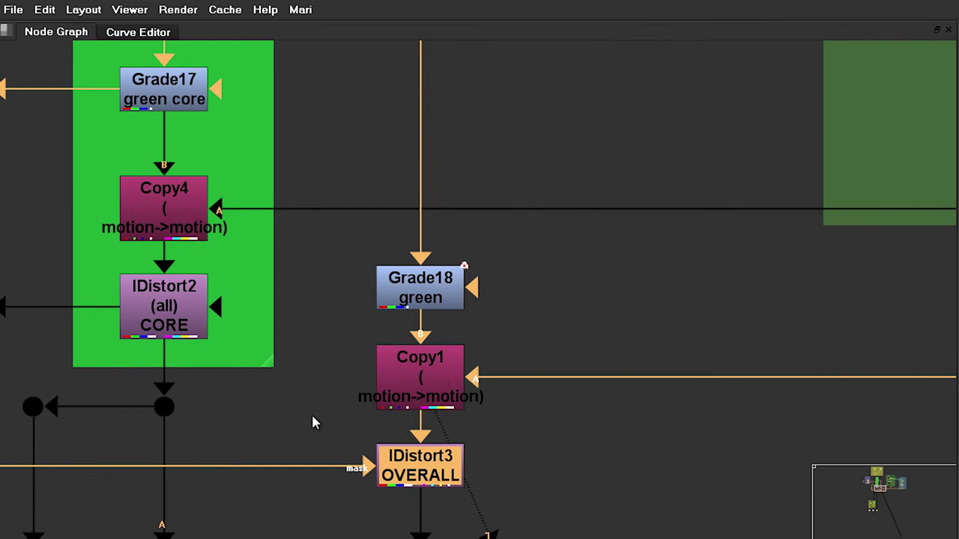
scroll(317, 422, down, 2)
middle_drag(317, 421, 524, 342)
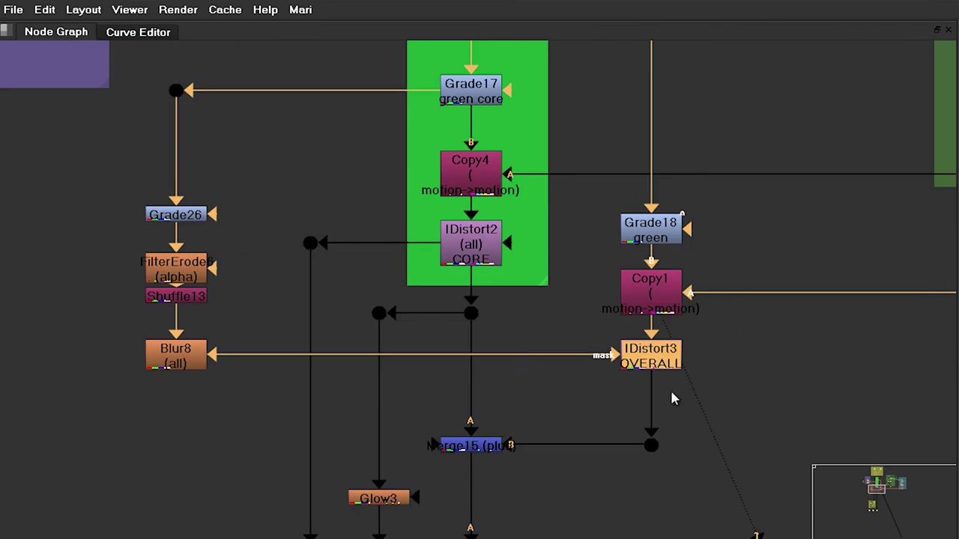
click(489, 447)
key(space)
key(1)
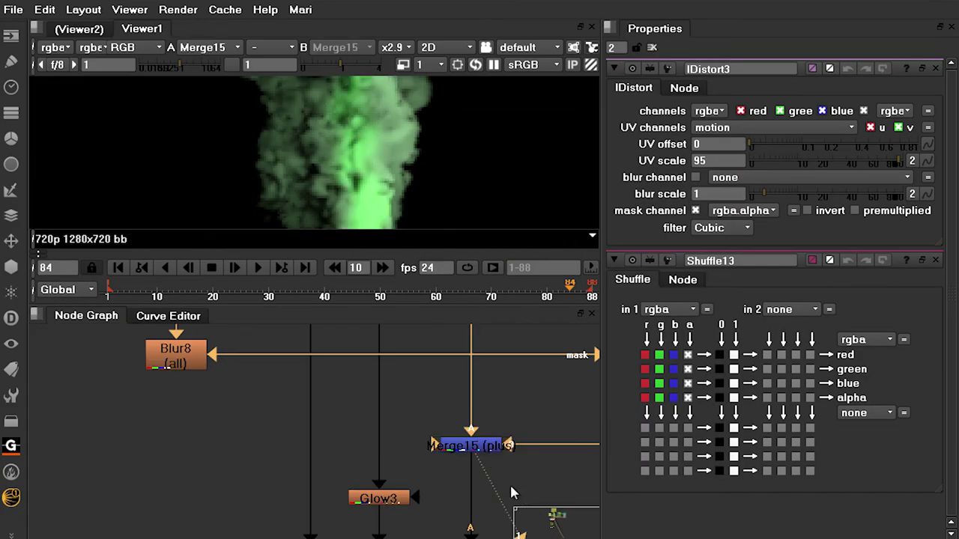
Display Merge16, which adds the Glow3 branch to the smoke, in the viewer.
scroll(385, 400, up, 2)
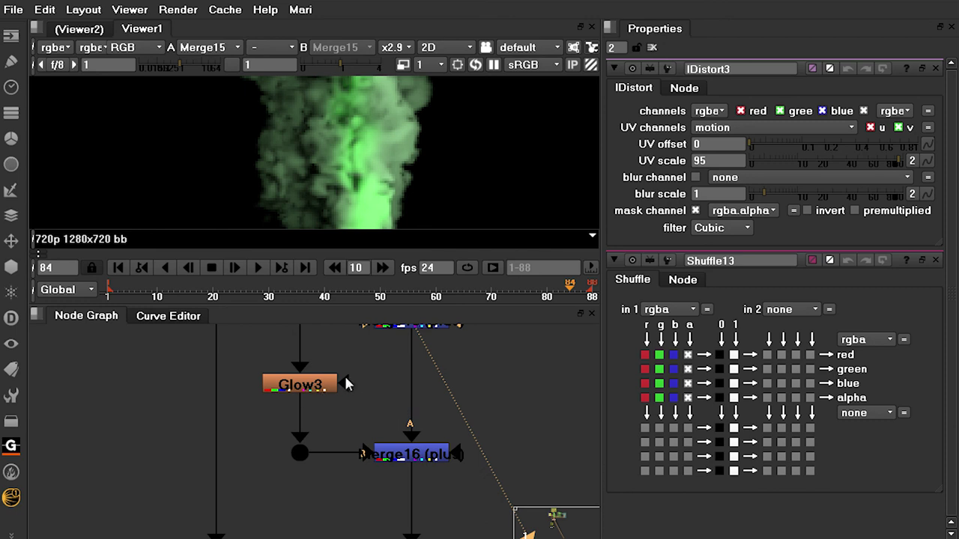
click(427, 449)
key(1)
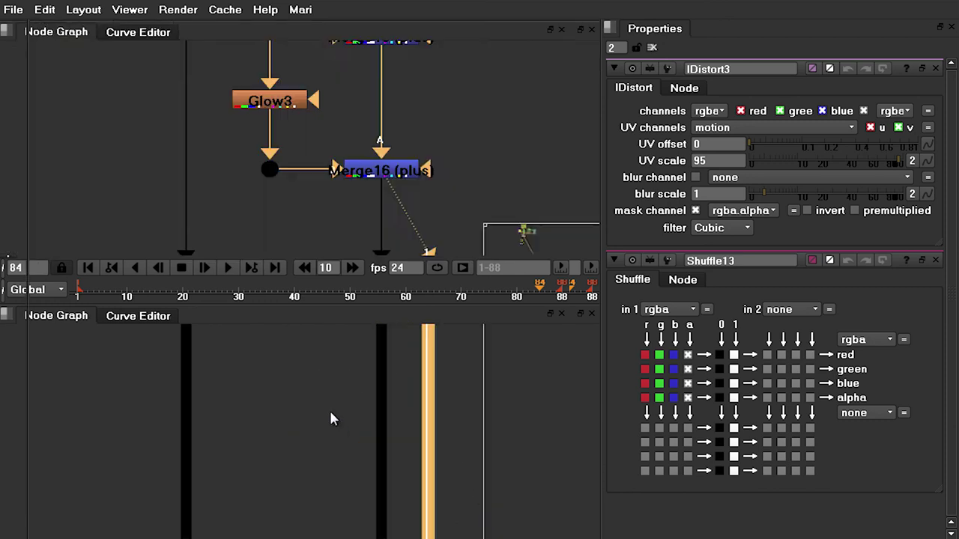
Display IDistort2, the distorted green core, in the viewer.
key(space)
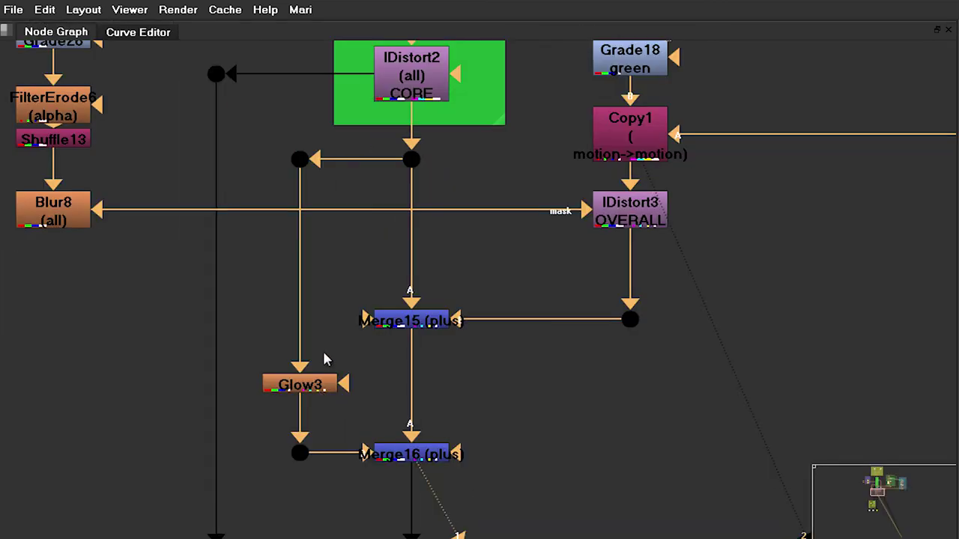
click(423, 73)
middle_drag(423, 74, 403, 156)
middle_drag(478, 175, 445, 381)
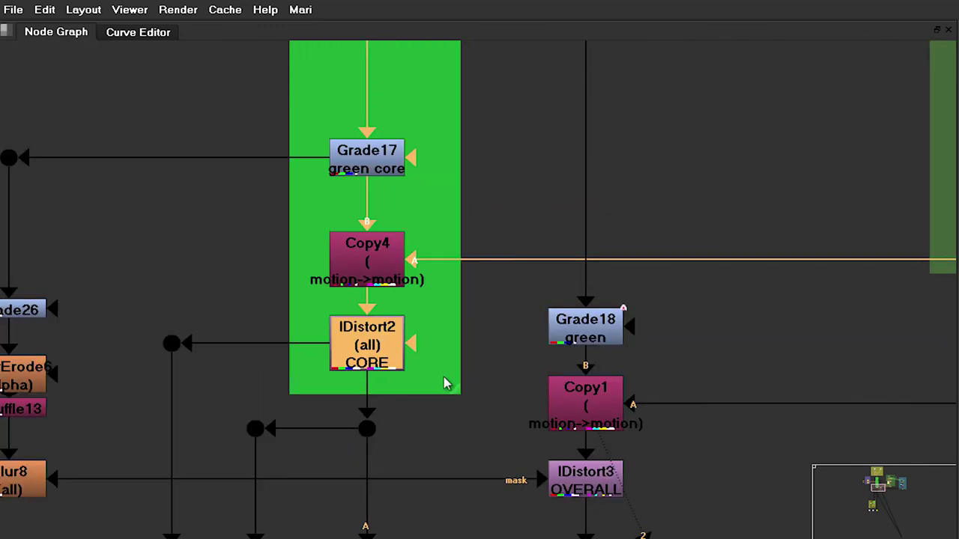
key(space)
key(1)
click(375, 411)
scroll(360, 416, down, 3)
middle_drag(307, 535, 326, 423)
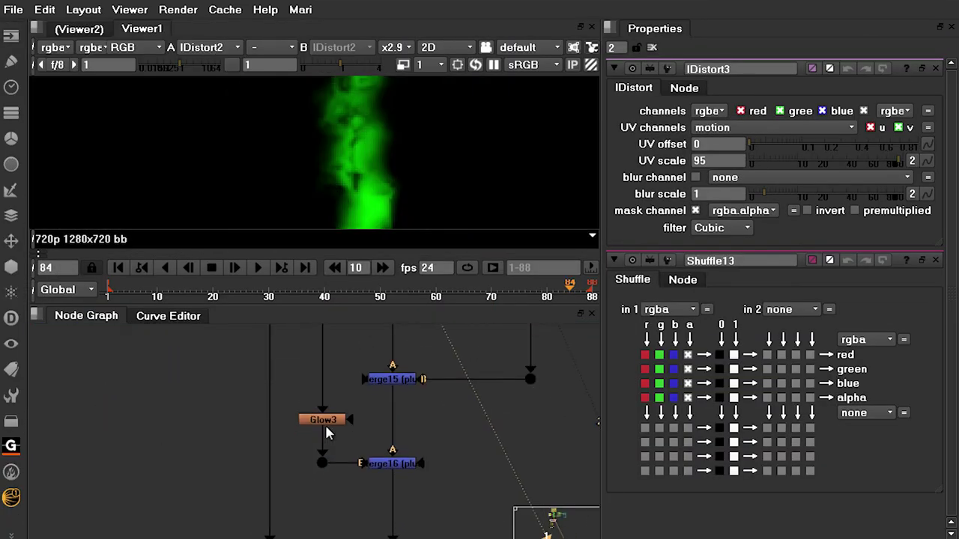
Open the Glow3 properties and display the glow in the viewer.
scroll(322, 418, up, 3)
double_click(316, 416)
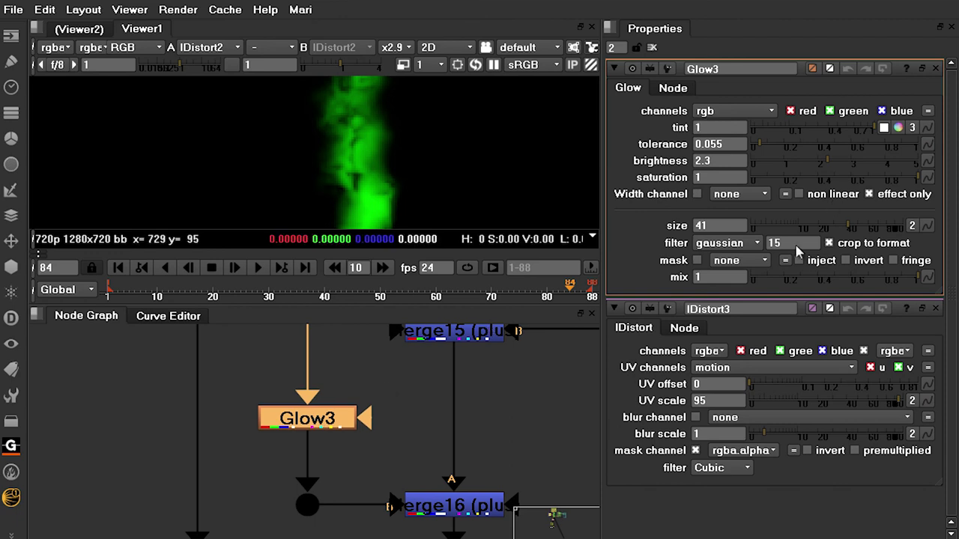
key(1)
Display Merge16, which combines the glow with the smoke, and open its properties.
middle_drag(398, 417, 362, 359)
scroll(360, 201, down, 3)
click(422, 456)
key(1)
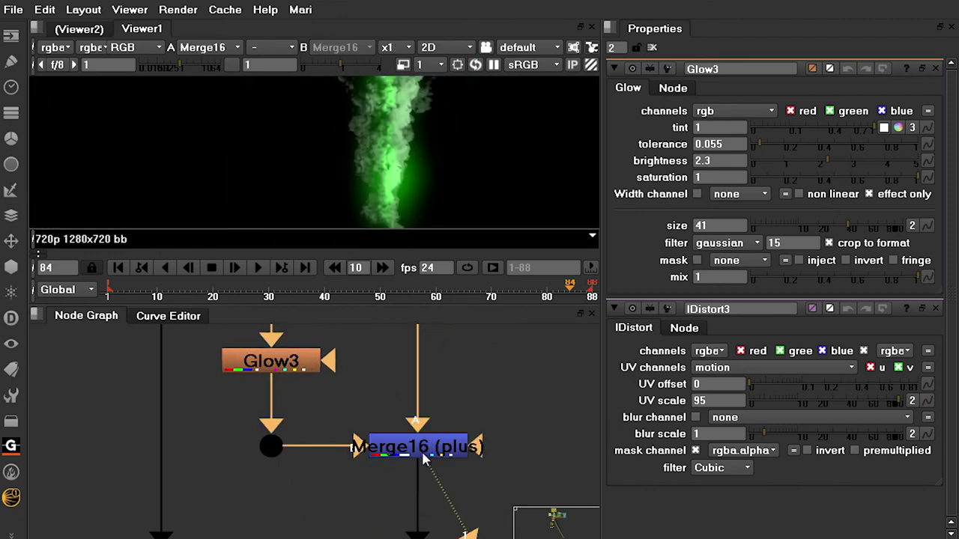
double_click(424, 453)
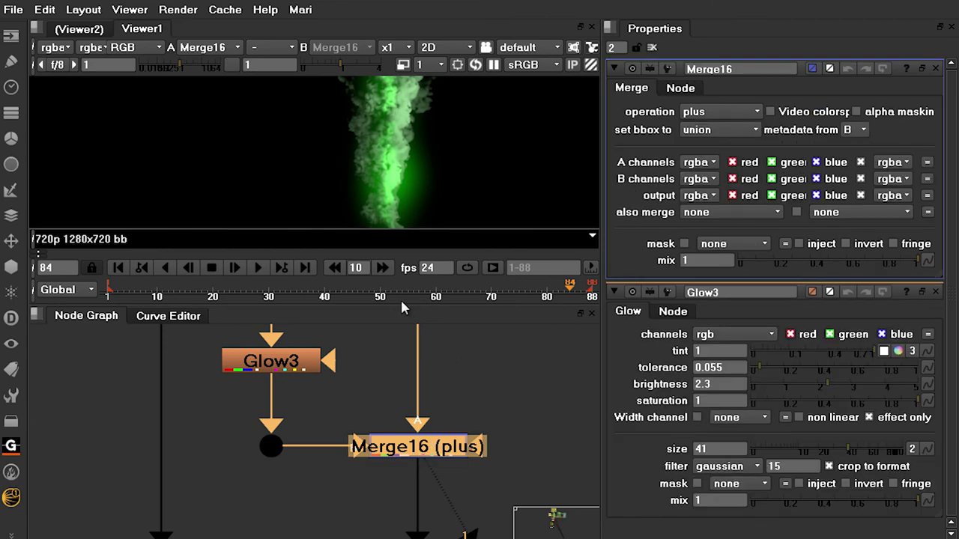
Try Merge16's mix at 0.575, restore it to 1, and swap its inputs so the glow enters A and the smoke B.
drag(902, 262, 848, 273)
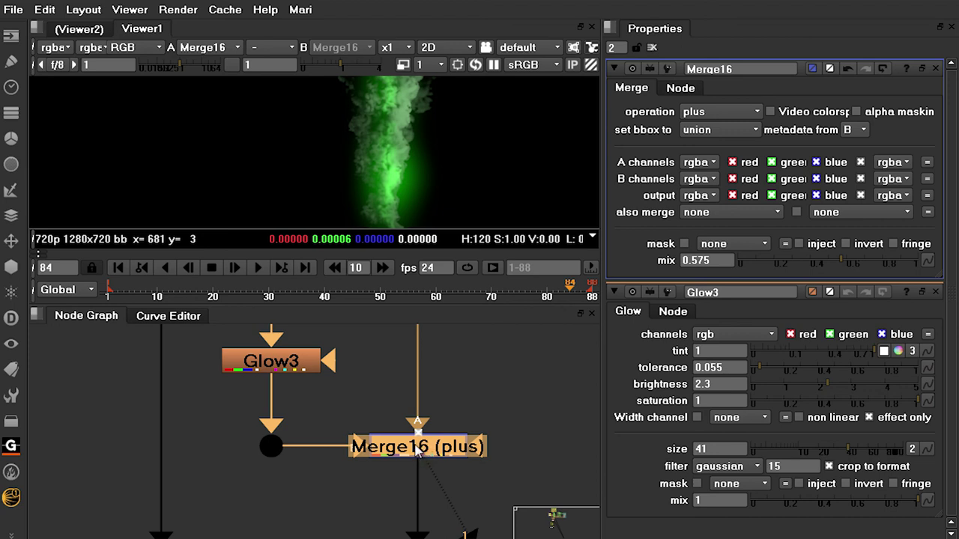
drag(906, 267, 925, 277)
click(486, 410)
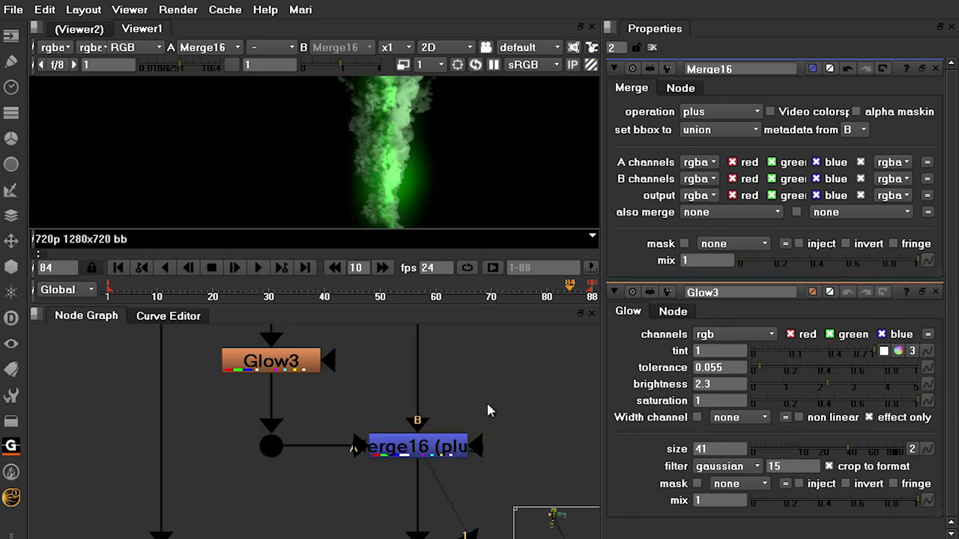
Trace the core branch from IDistort2 down to the god rays backdrop in the node graph.
click(425, 444)
scroll(439, 458, down, 5)
scroll(436, 468, up, 6)
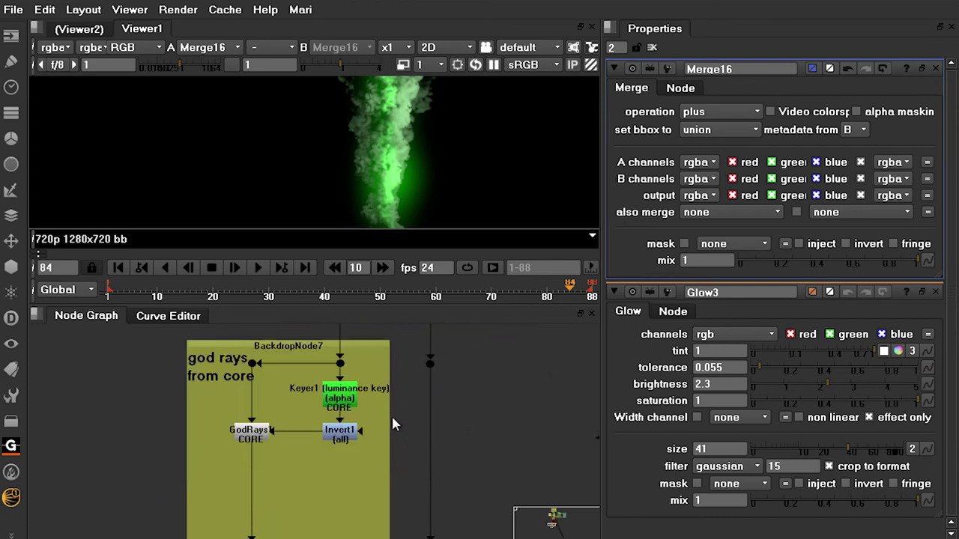
key(space)
middle_drag(371, 180, 351, 433)
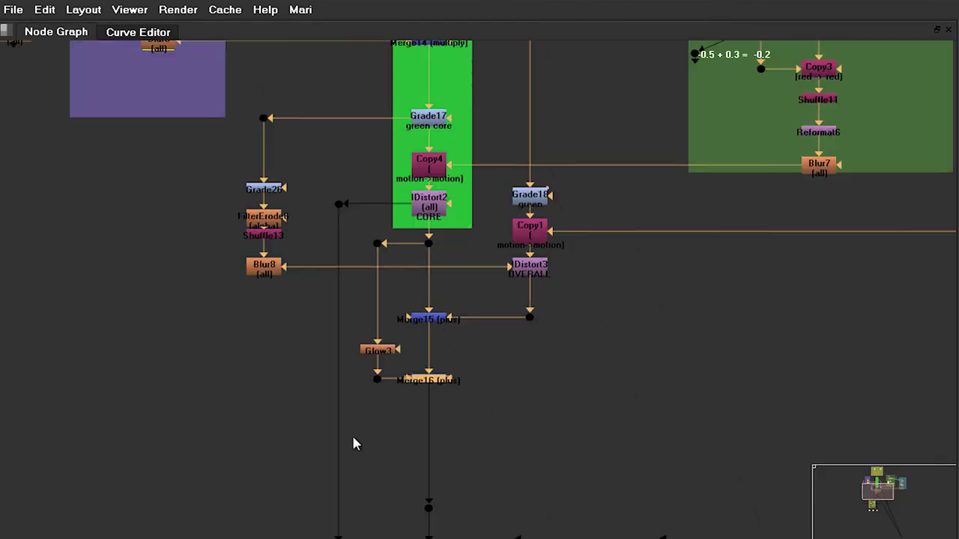
scroll(439, 230, up, 3)
click(424, 211)
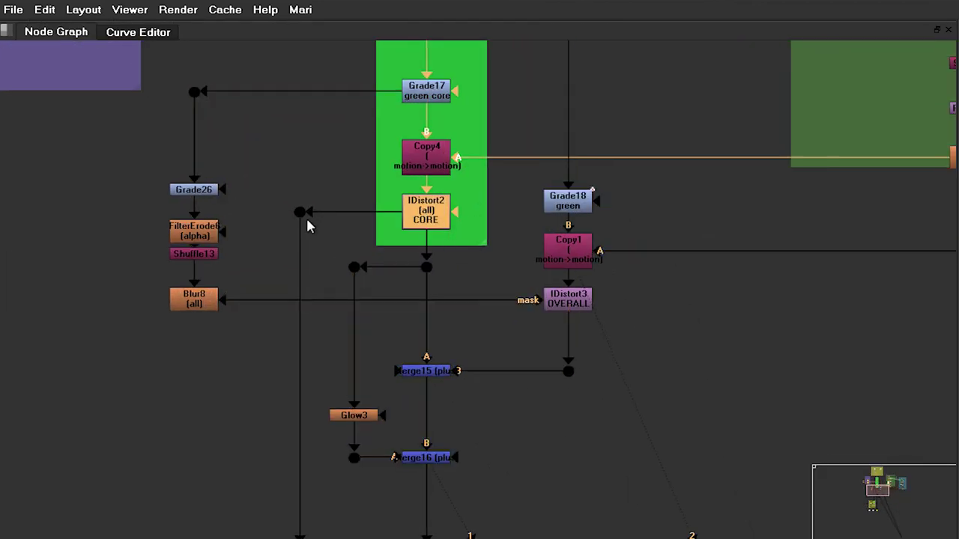
middle_drag(313, 480, 381, 141)
key(space)
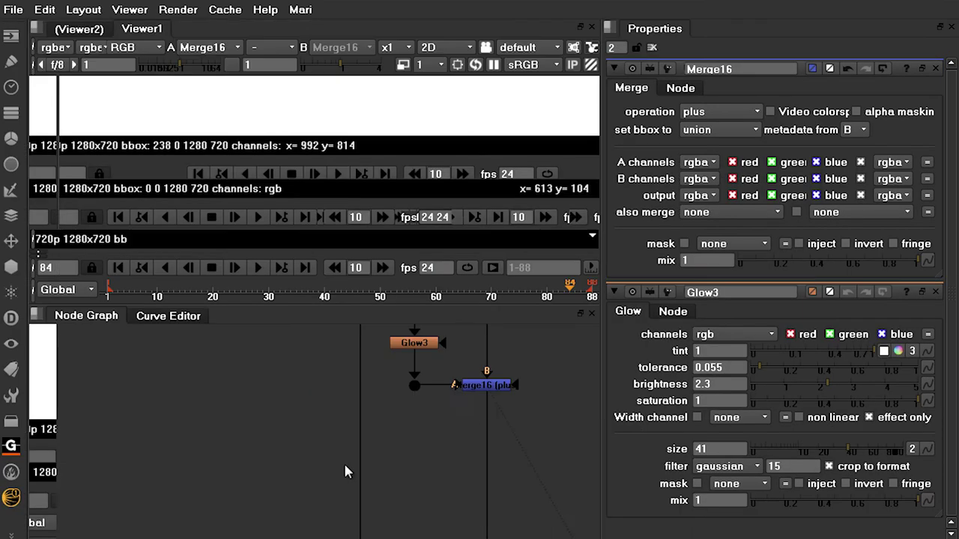
Display the alpha channel of the Keyer1 luminance key in the viewer.
click(343, 461)
key(1)
key(a)
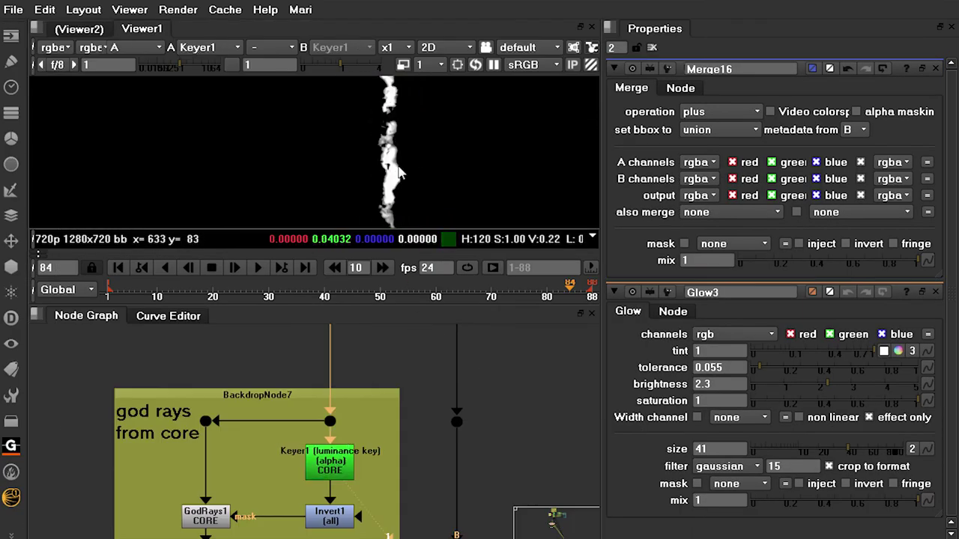
scroll(418, 154, down, 2)
middle_drag(418, 153, 385, 170)
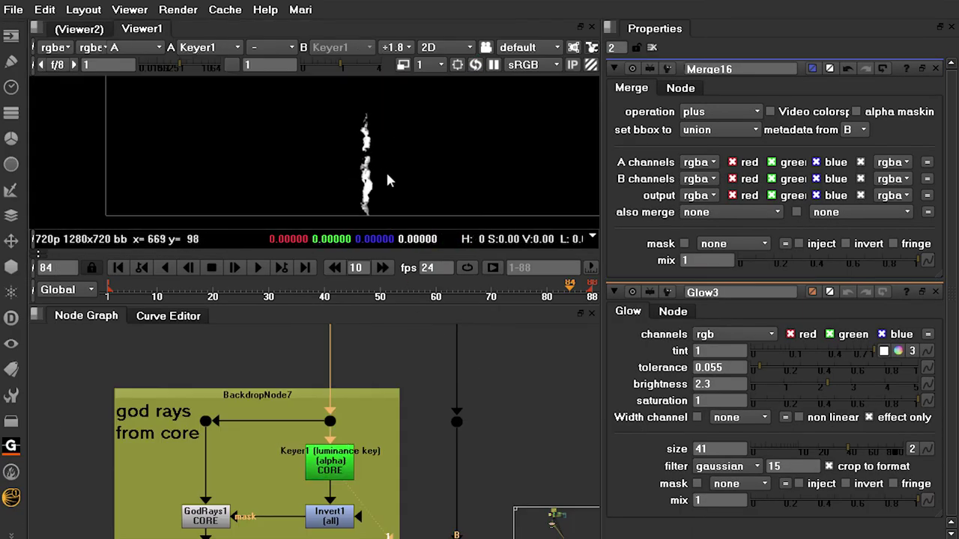
Display GodRays1 in colour and open its properties to examine its transform and center values.
middle_drag(385, 504, 388, 414)
click(207, 423)
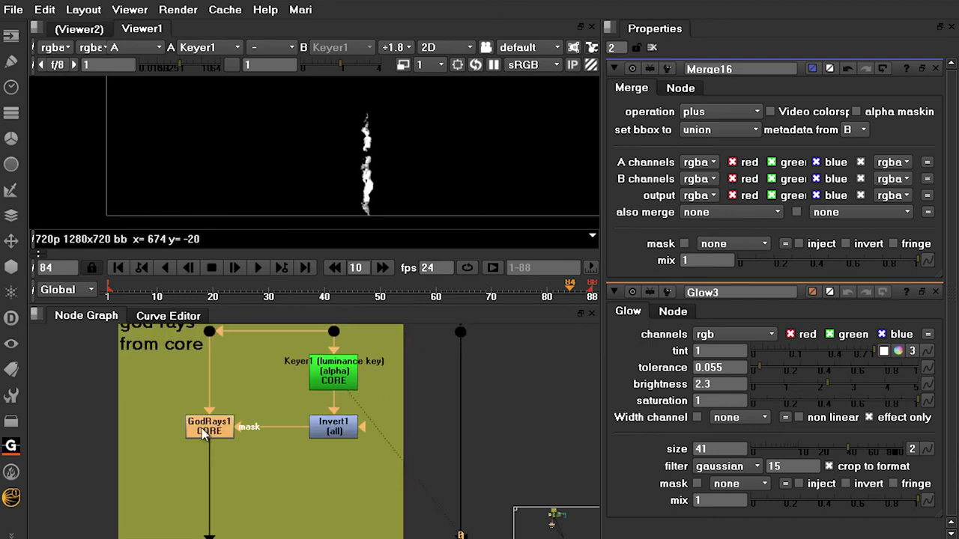
key(1)
key(a)
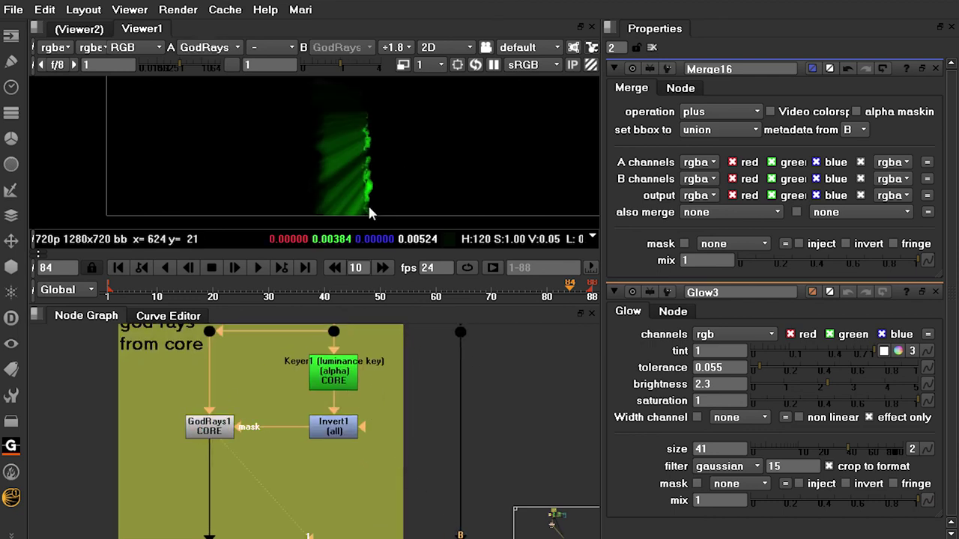
double_click(206, 427)
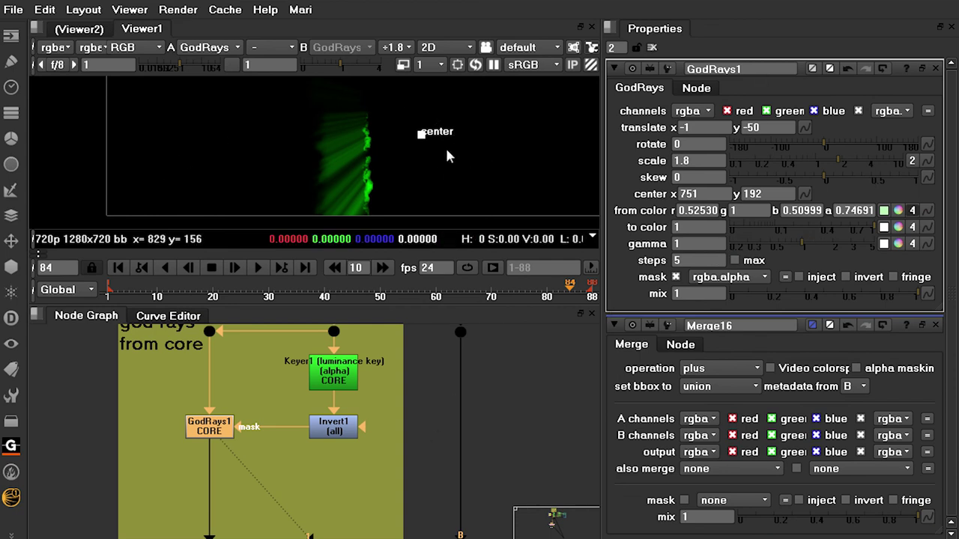
scroll(418, 147, down, 2)
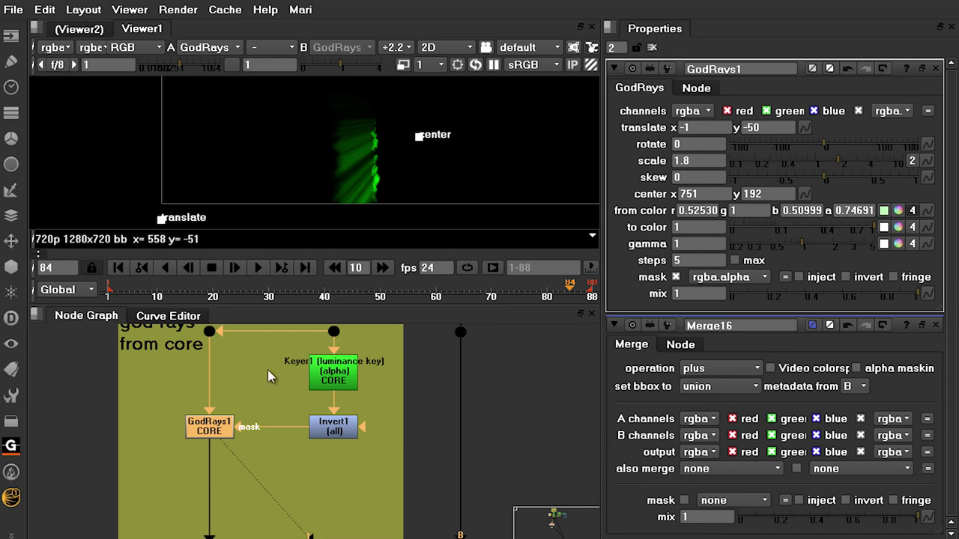
Compare the Dot22 core input with the GodRays1 result in the viewer.
scroll(225, 352, up, 2)
key(1)
click(212, 475)
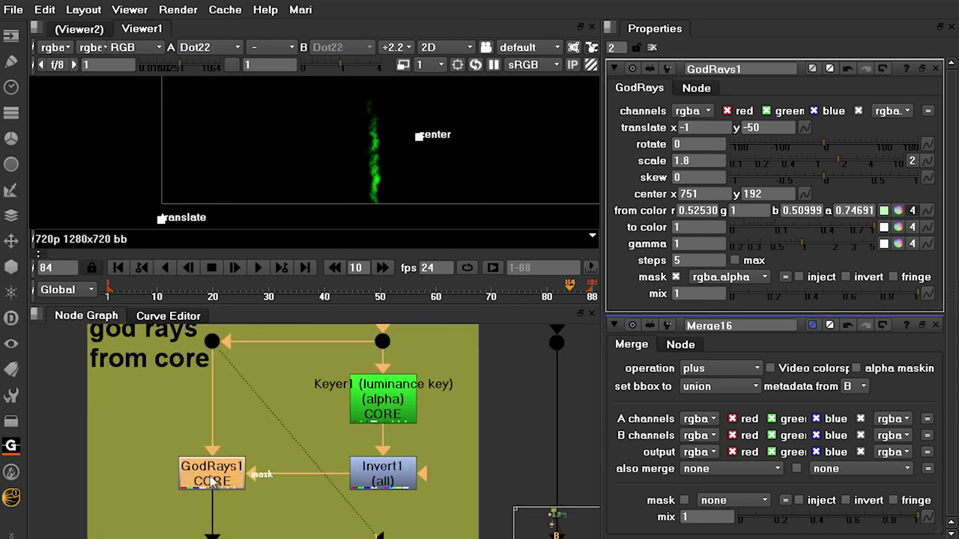
key(2)
middle_drag(462, 451, 414, 448)
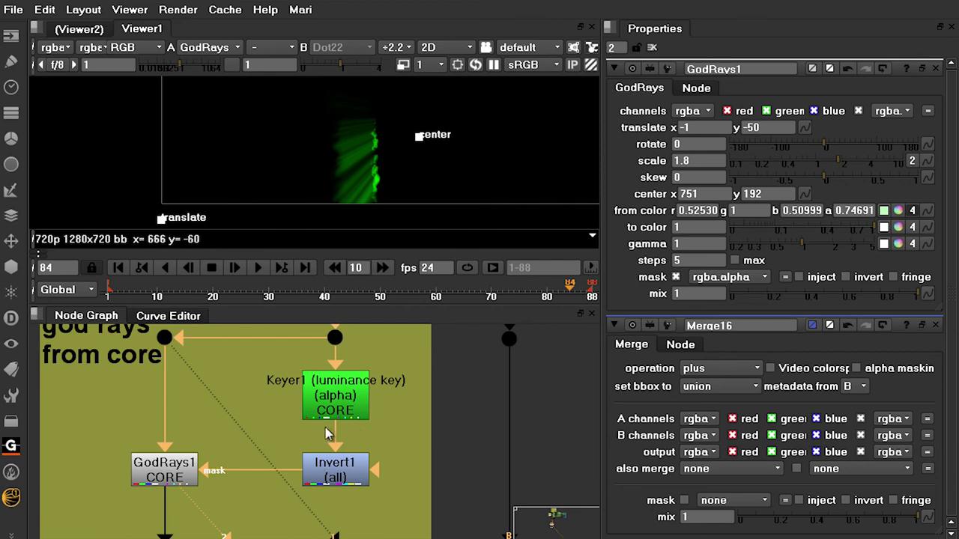
View the alpha of Keyer1 followed by that of Invert1, with the Invert1 properties open.
click(352, 403)
key(1)
key(a)
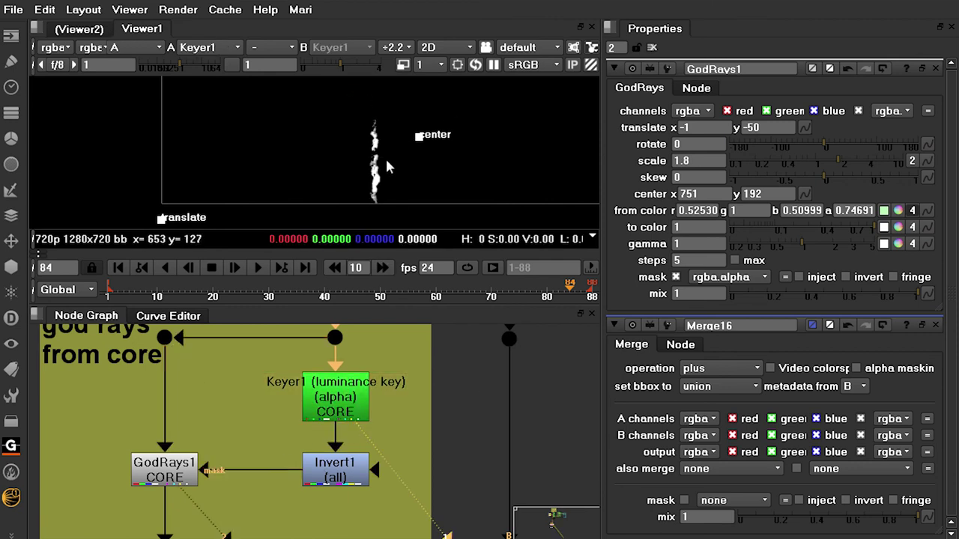
double_click(343, 470)
key(1)
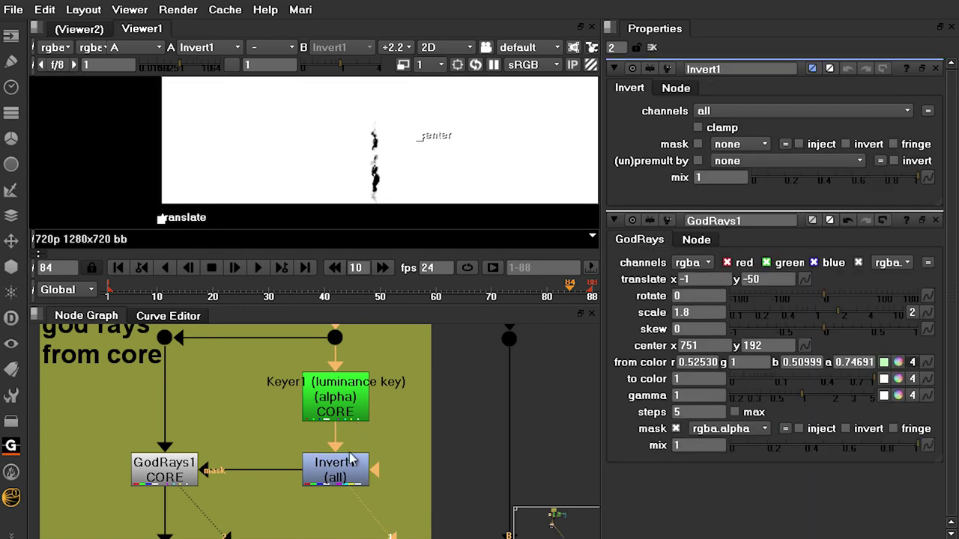
Display GodRays1 in colour again, bring up its properties, and inspect the core edge closely.
scroll(169, 471, up, 2)
click(165, 470)
key(1)
key(a)
scroll(170, 473, up, 3)
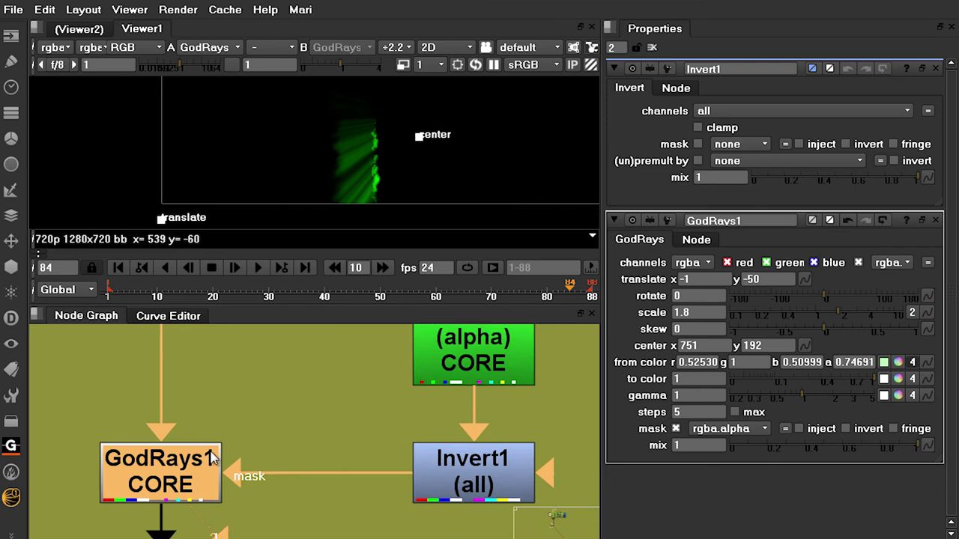
double_click(172, 476)
scroll(444, 158, up, 4)
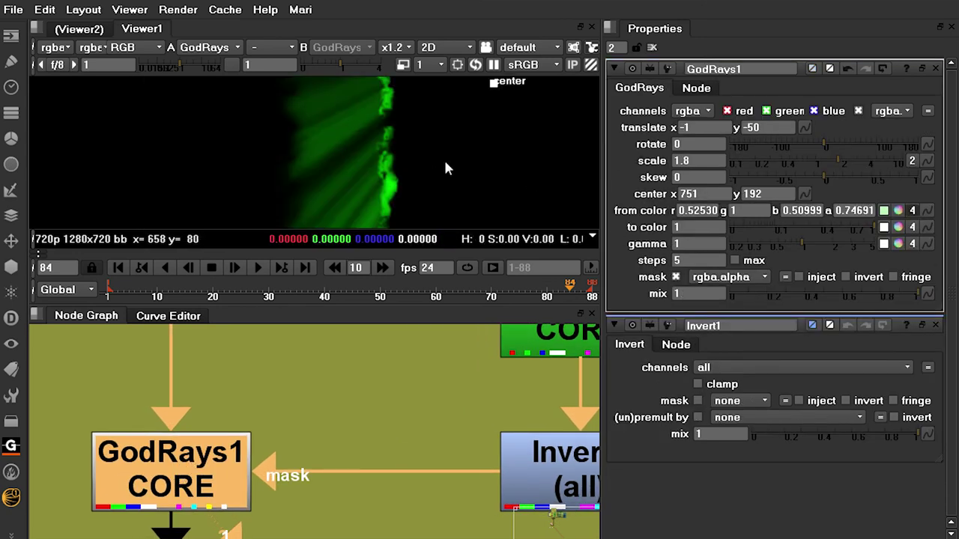
In the GodRays1 properties, try the mask channel at none and restore it to rgba.alpha.
click(720, 277)
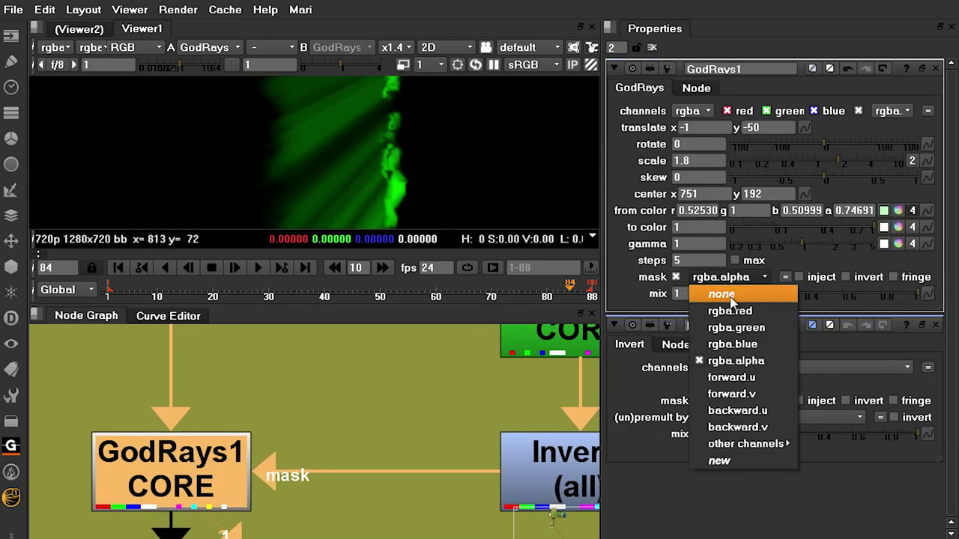
click(721, 294)
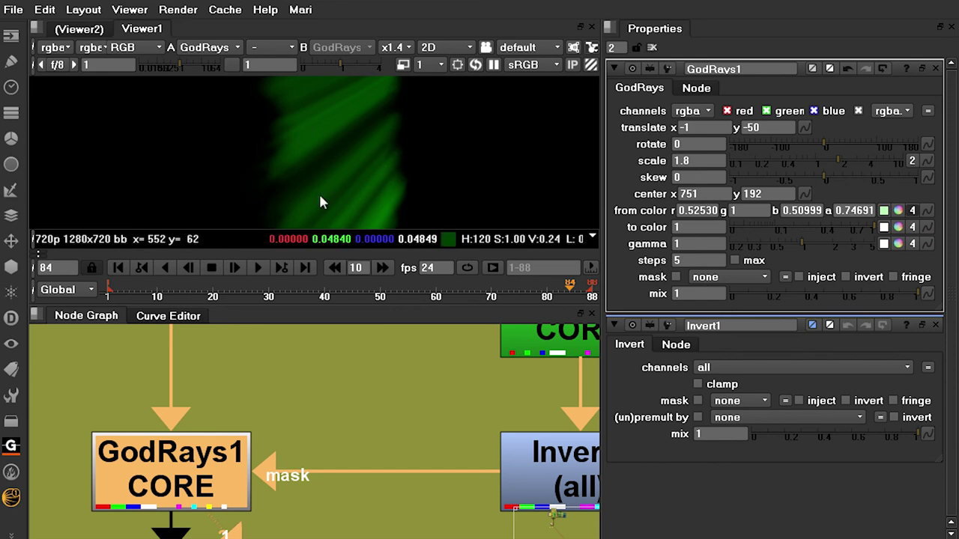
scroll(311, 418, down, 4)
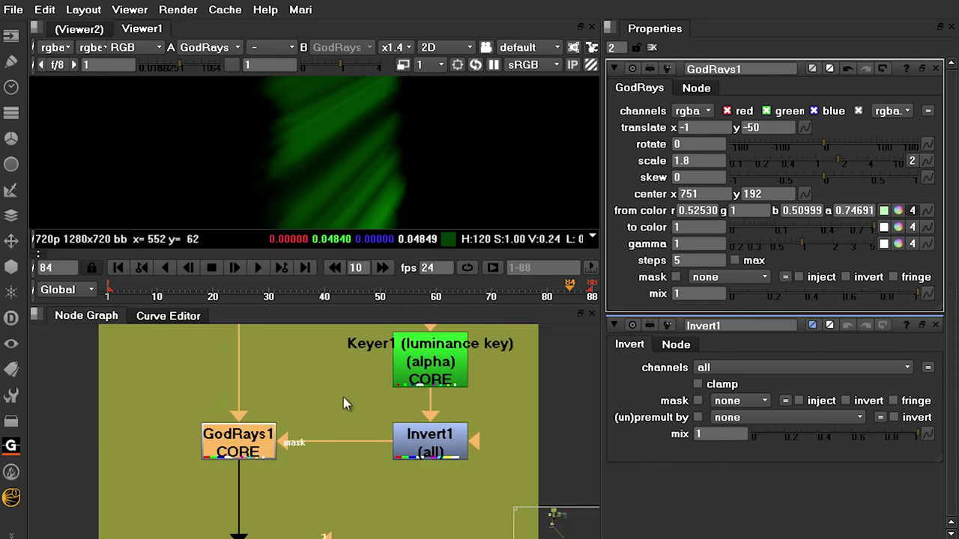
click(721, 278)
click(741, 362)
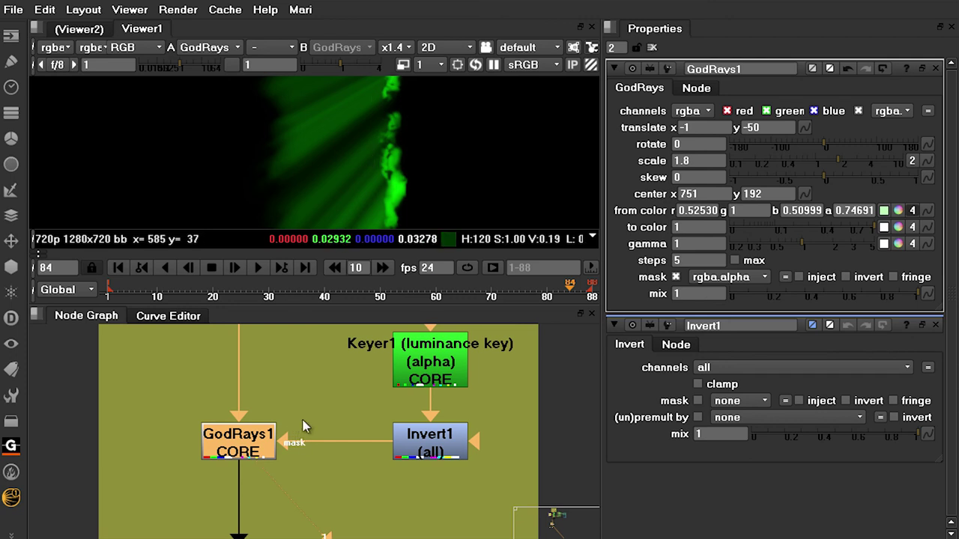
Follow the god rays branch to Merge19 and display Dot15, the smoke before the rays are added.
scroll(303, 425, down, 4)
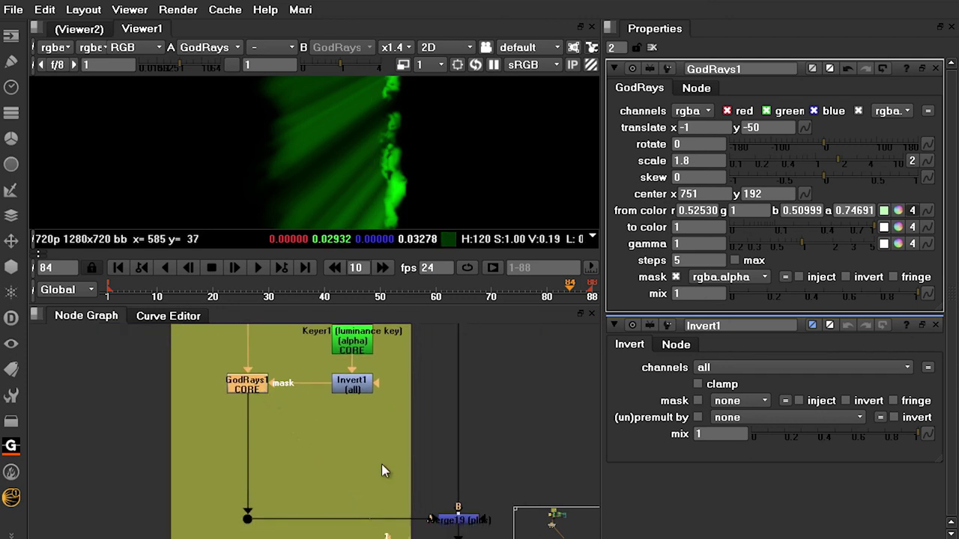
middle_drag(400, 472, 377, 467)
key(space)
scroll(434, 517, up, 4)
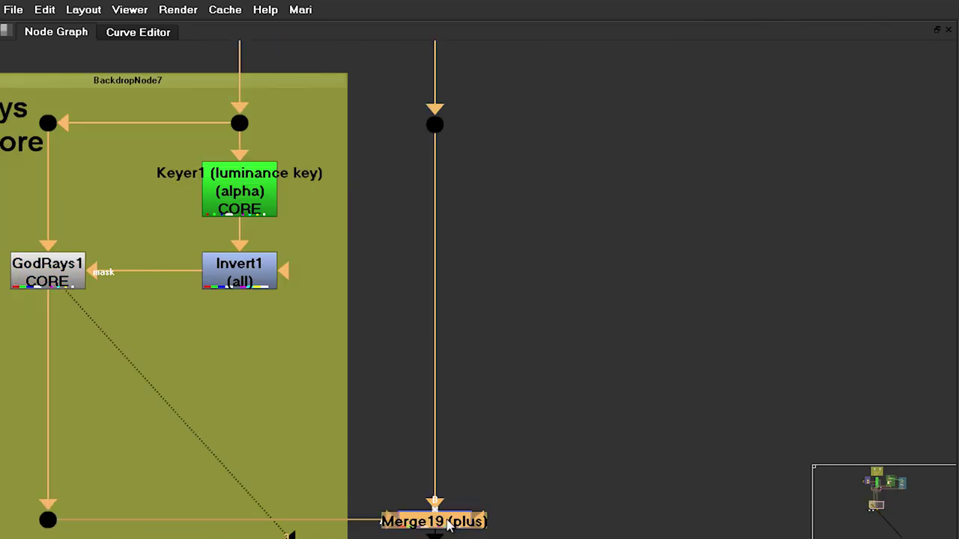
scroll(464, 460, down, 3)
key(space)
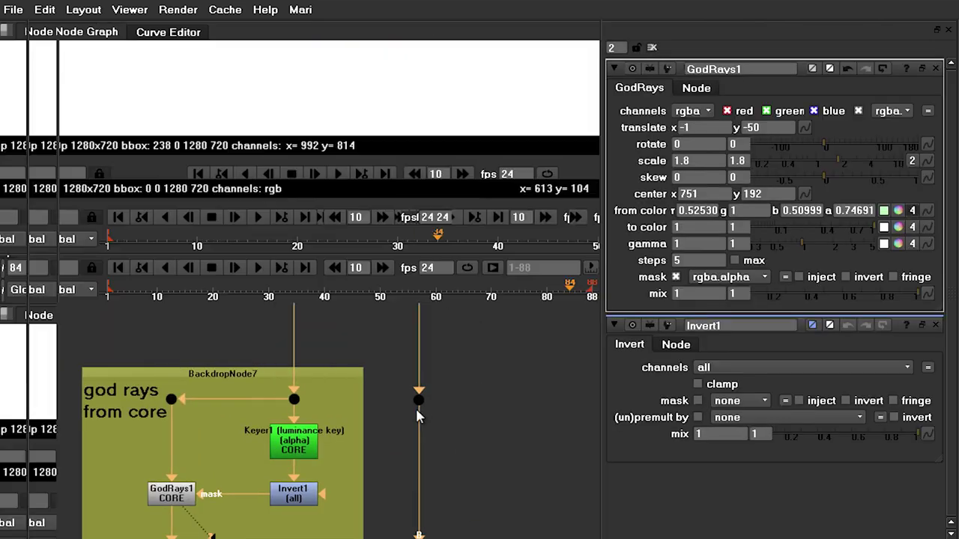
key(1)
scroll(446, 378, down, 3)
middle_drag(449, 379, 413, 395)
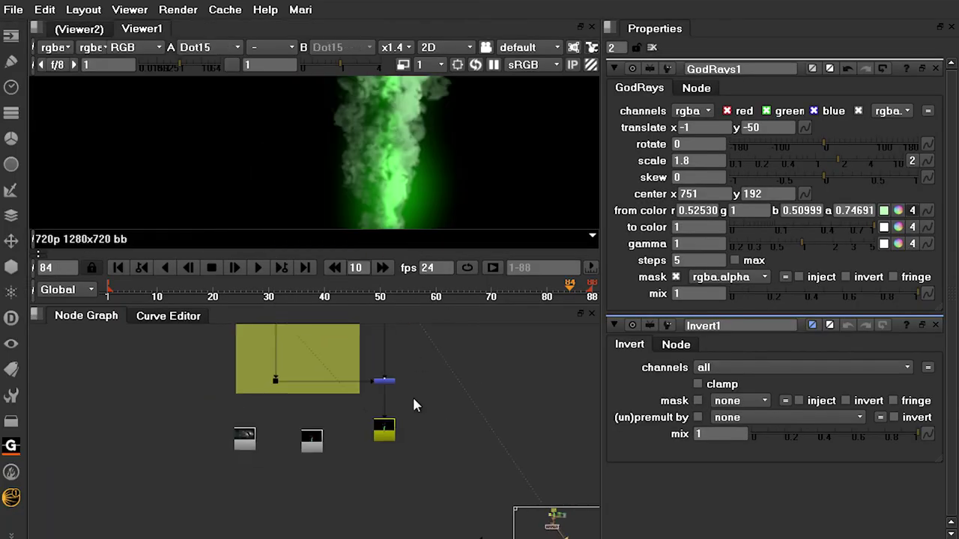
Display Merge19 and toggle the viewer repeatedly between it and Dot15 to compare the smoke with and without god rays.
scroll(396, 364, up, 4)
click(396, 364)
key(1)
key(ctrl+z)
key(ctrl+shift+z)
key(ctrl+z)
key(ctrl+shift+z)
key(ctrl+z)
key(ctrl+shift+z)
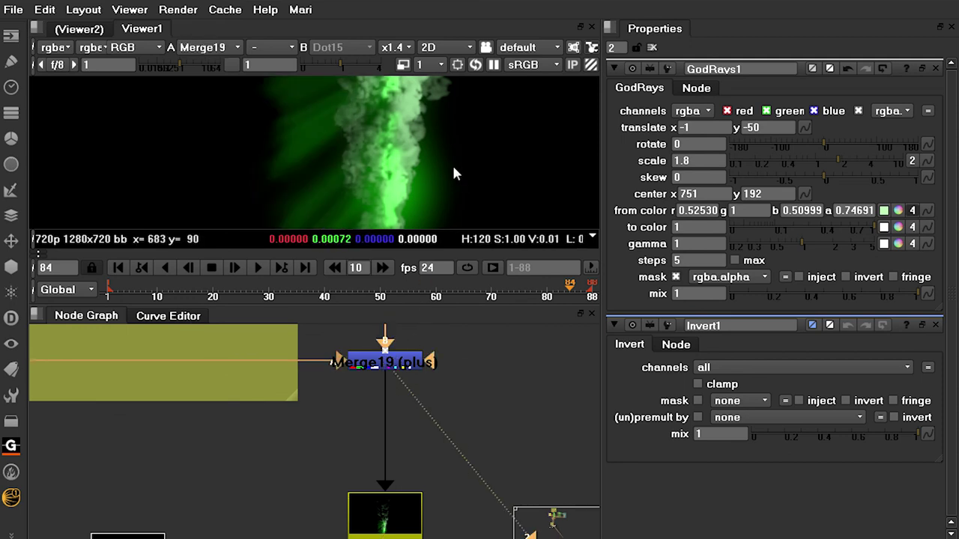
scroll(450, 163, up, 3)
scroll(440, 163, up, 1)
key(ctrl+z)
key(ctrl+shift+z)
key(ctrl+z)
key(ctrl+shift+z)
key(ctrl+z)
key(ctrl+shift+z)
key(ctrl+z)
key(ctrl+shift+z)
key(ctrl+z)
key(ctrl+shift+z)
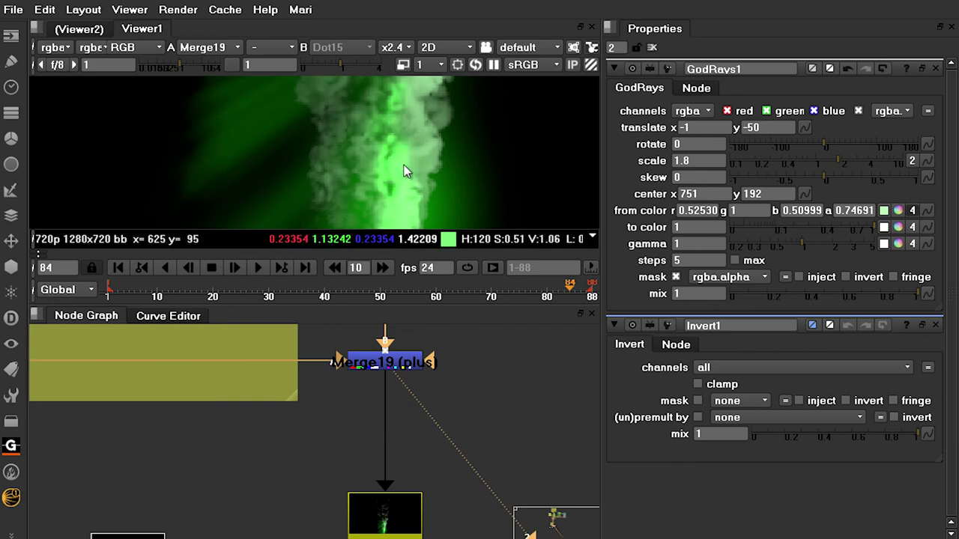
scroll(451, 161, down, 5)
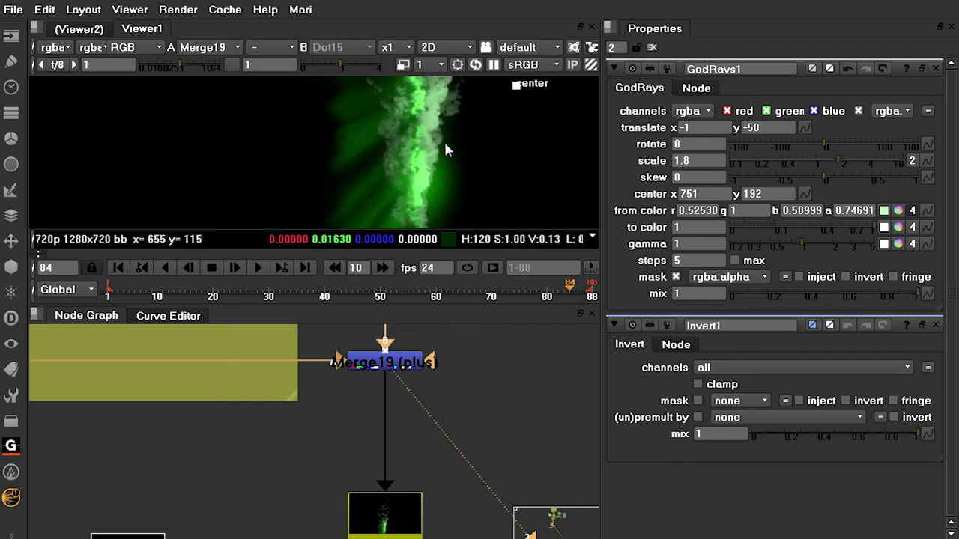
Clear all open node properties and display Merge19, examining the smoke with the god rays added.
middle_drag(459, 144, 445, 154)
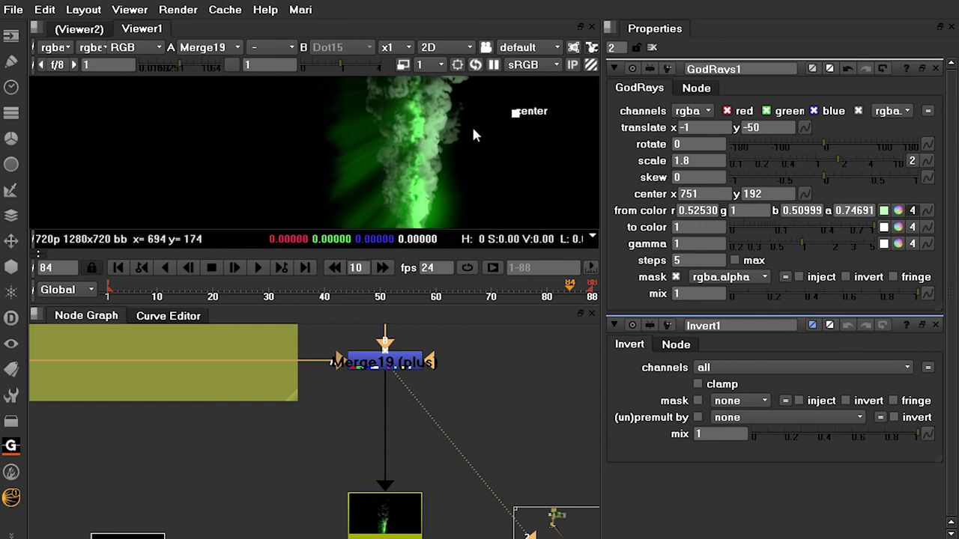
scroll(439, 170, down, 2)
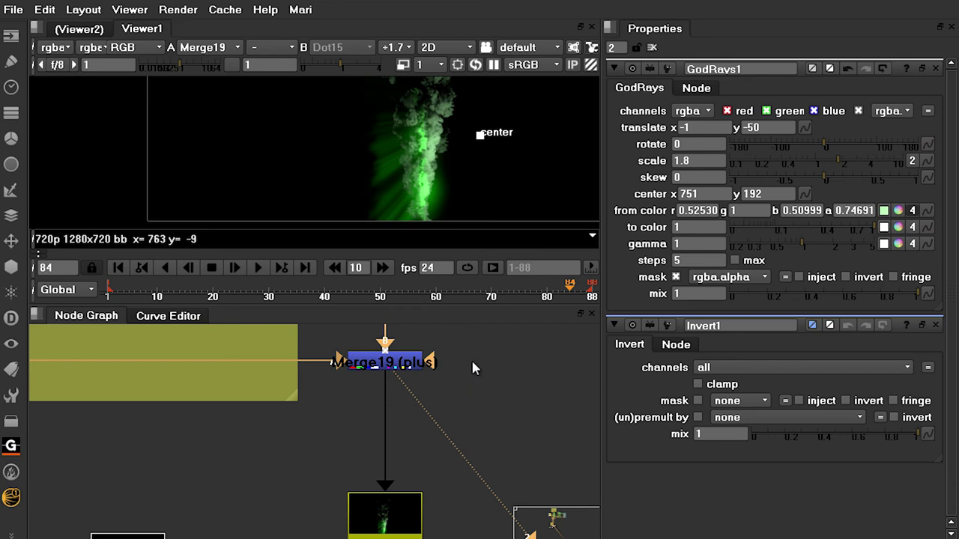
click(652, 48)
scroll(439, 181, up, 3)
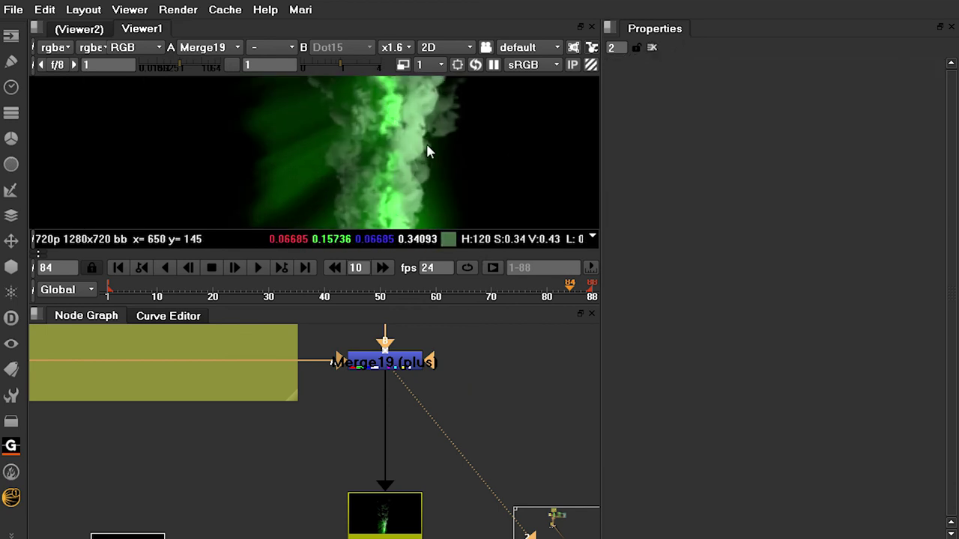
scroll(365, 182, down, 1)
scroll(366, 183, down, 1)
click(411, 365)
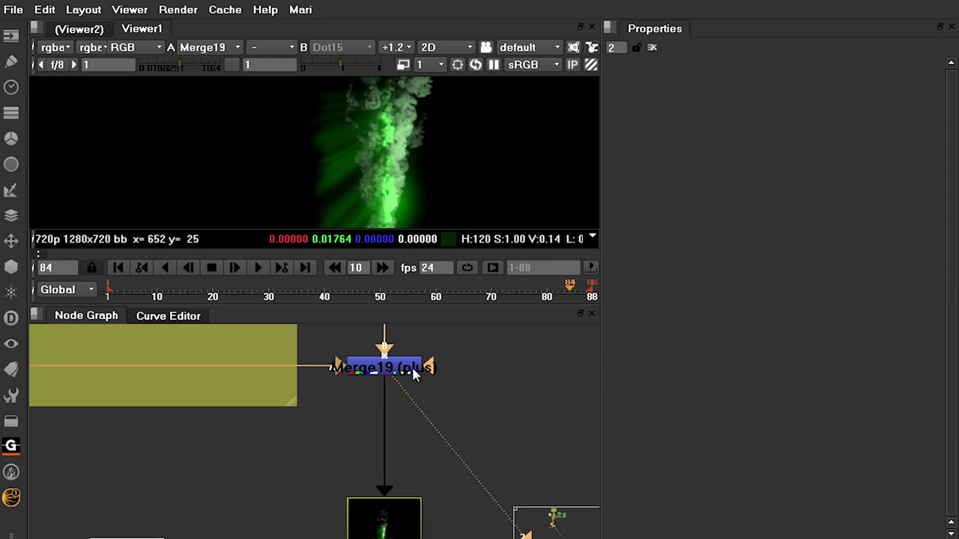
click(484, 404)
scroll(479, 370, down, 4)
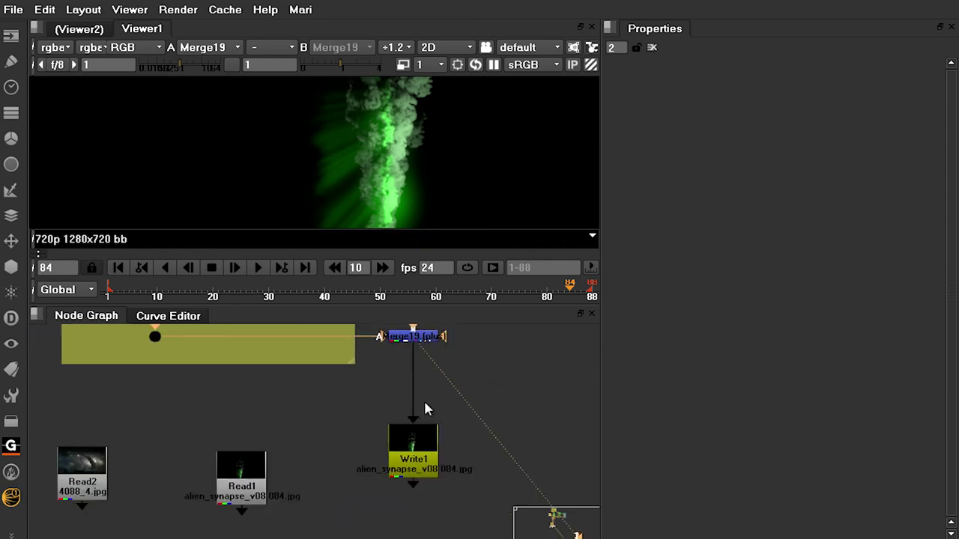
Bring up the Merge19 properties, vary the mix to judge the god rays' strength, and settle on 0.675.
middle_drag(471, 353, 456, 379)
double_click(397, 362)
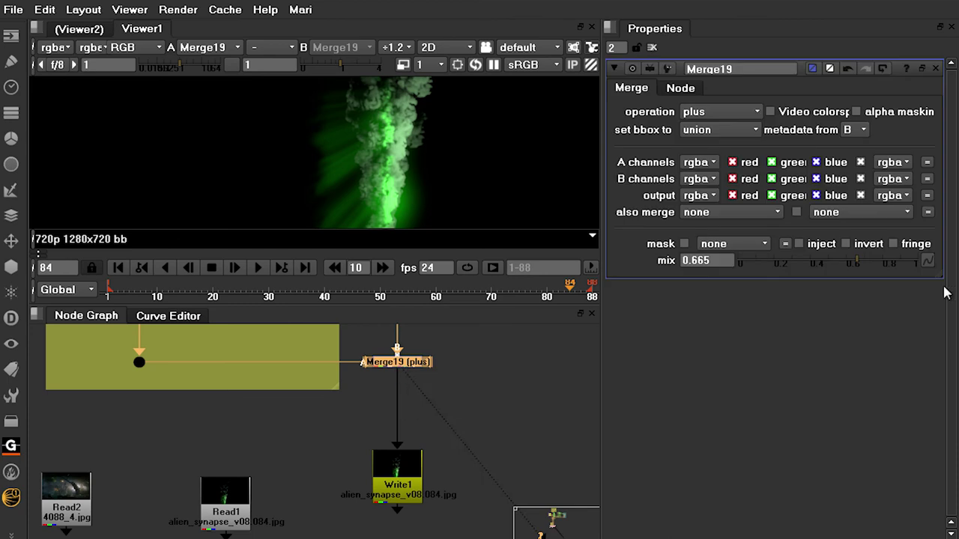
mouse_move(857, 262)
mouse_down()
mouse_move(750, 265)
mouse_move(910, 267)
mouse_move(693, 277)
mouse_move(899, 266)
mouse_move(853, 269)
mouse_up()
drag(698, 272, 854, 261)
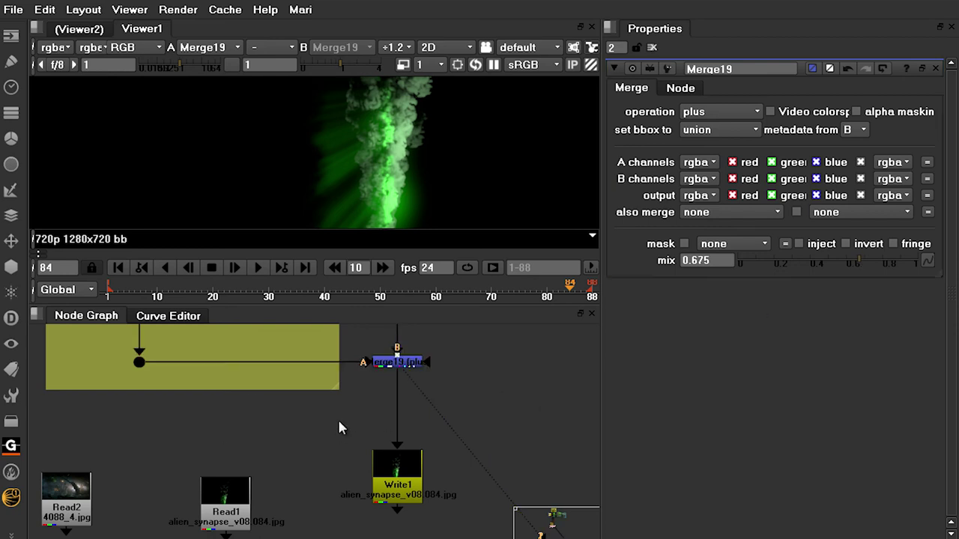
Display GodRays1 in the god rays from core backdrop and scrub back to frame 13 to examine the rays alone.
scroll(247, 410, down, 5)
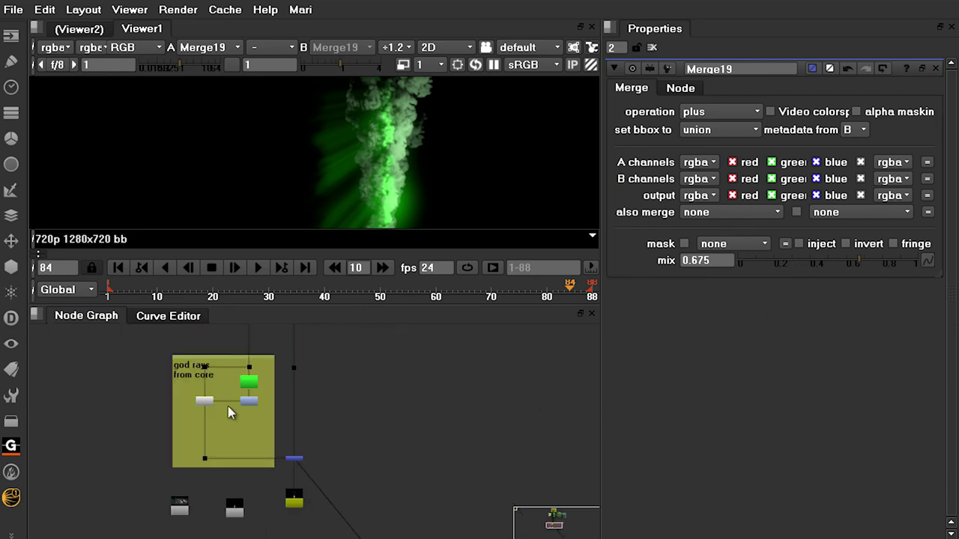
scroll(276, 439, up, 5)
click(264, 422)
key(1)
drag(570, 291, 447, 291)
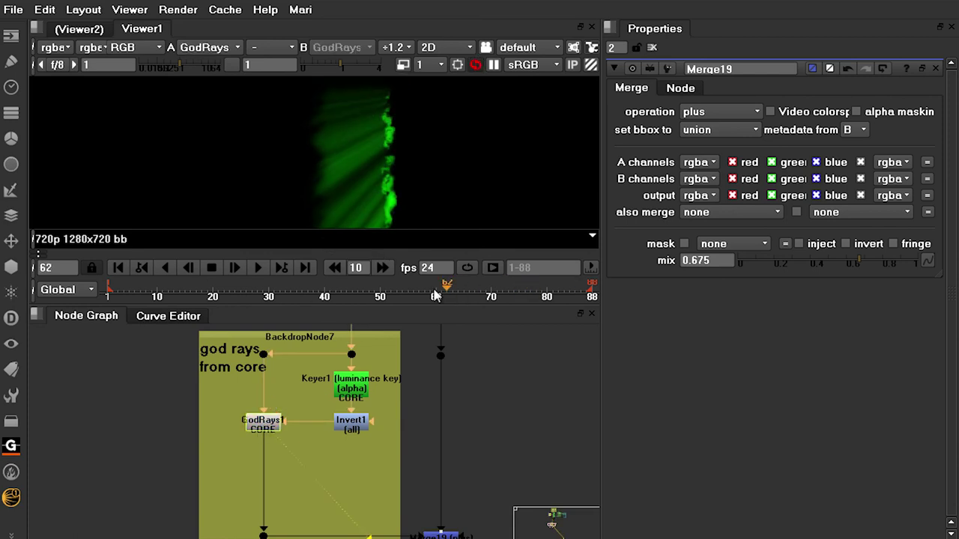
drag(359, 294, 174, 294)
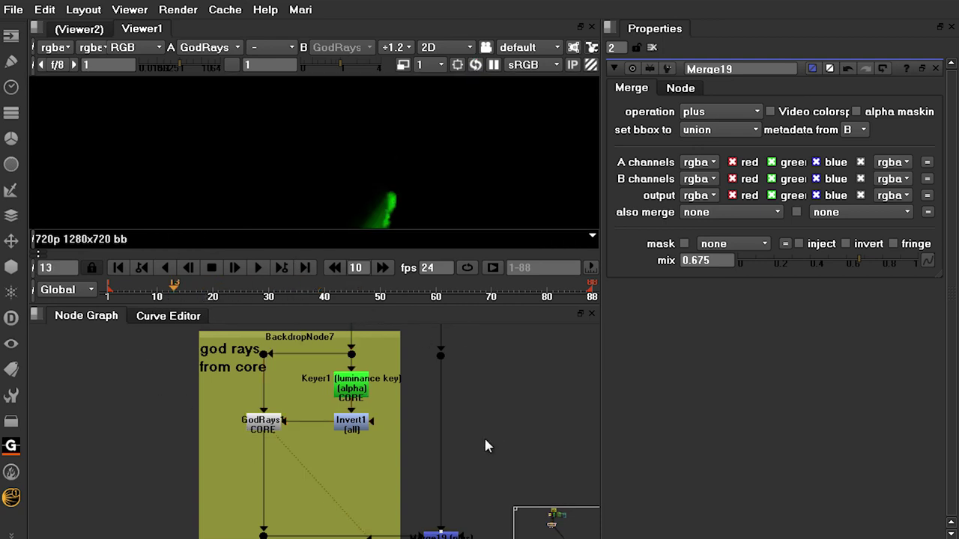
Look over the enlarged node graph around the god rays backdrop, restore the layout, and display Merge19.
key(space)
scroll(528, 302, down, 3)
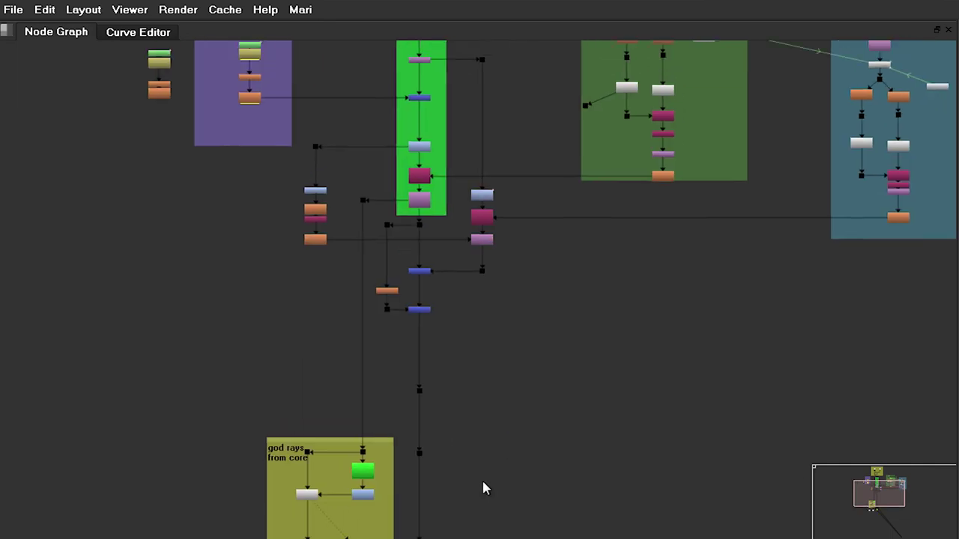
middle_drag(472, 405, 520, 267)
scroll(520, 267, up, 3)
middle_drag(479, 328, 420, 404)
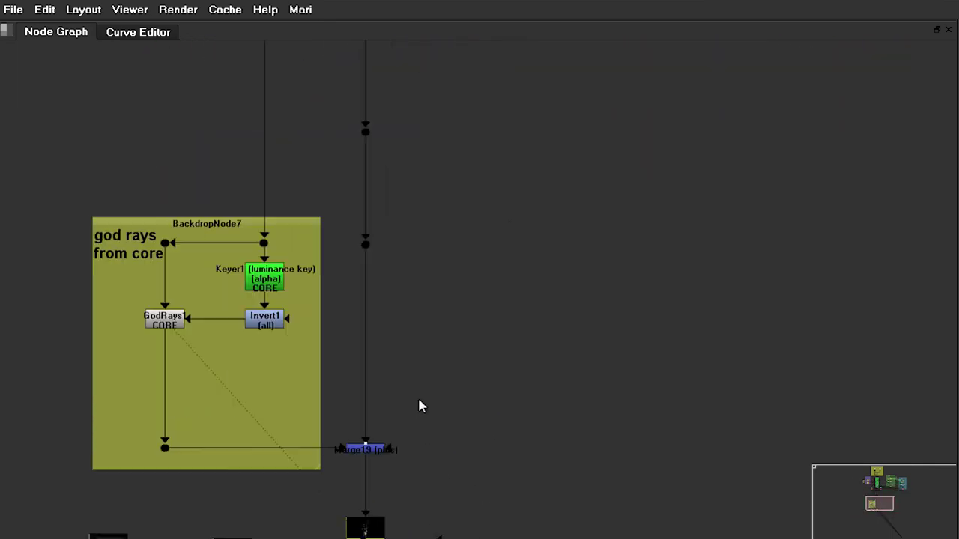
key(space)
scroll(368, 460, up, 2)
click(367, 455)
key(1)
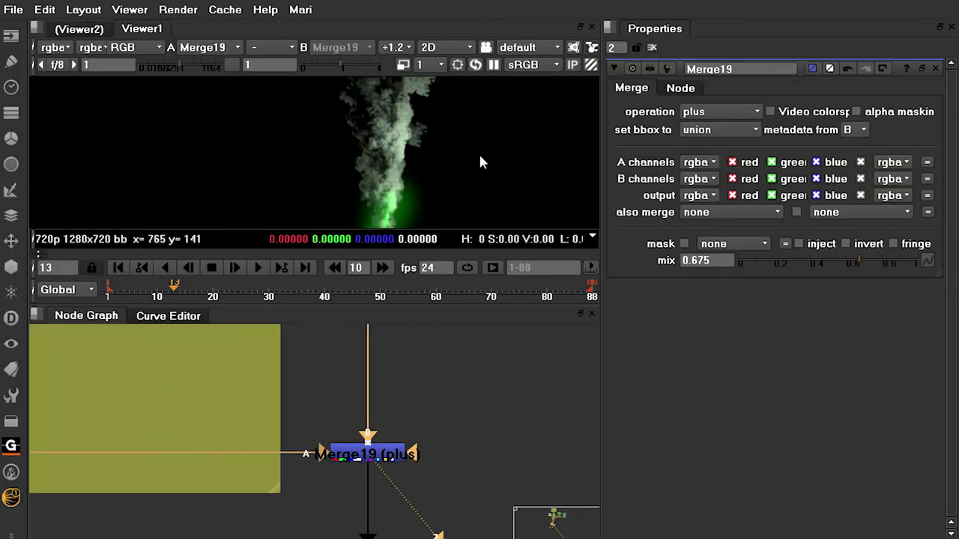
Fit the Merge19 image in the viewer and scrub through later frames to check the combined smoke.
key(f)
middle_drag(454, 424, 472, 400)
click(409, 292)
drag(410, 297, 508, 290)
click(561, 294)
Play the rendered Read1 sequence in an enlarged viewer and examine the glowing core and god rays up close.
scroll(480, 420, down, 5)
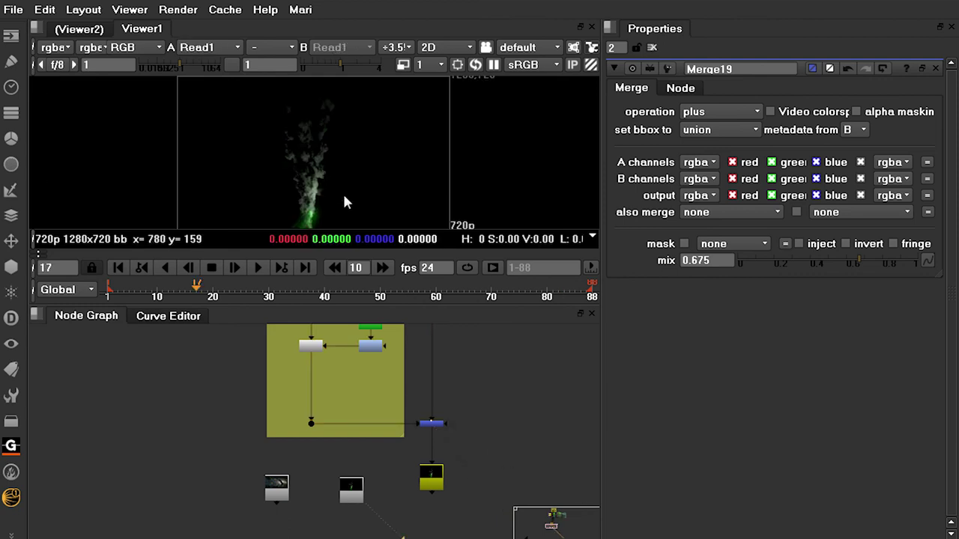
key(space)
key(l)
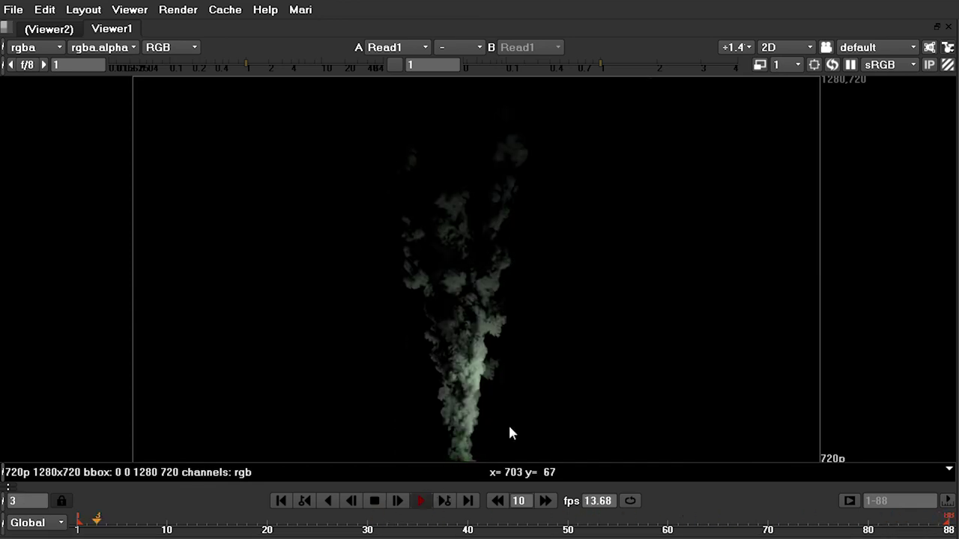
scroll(517, 406, up, 5)
scroll(633, 377, up, 1)
middle_drag(569, 392, 514, 274)
scroll(525, 266, up, 1)
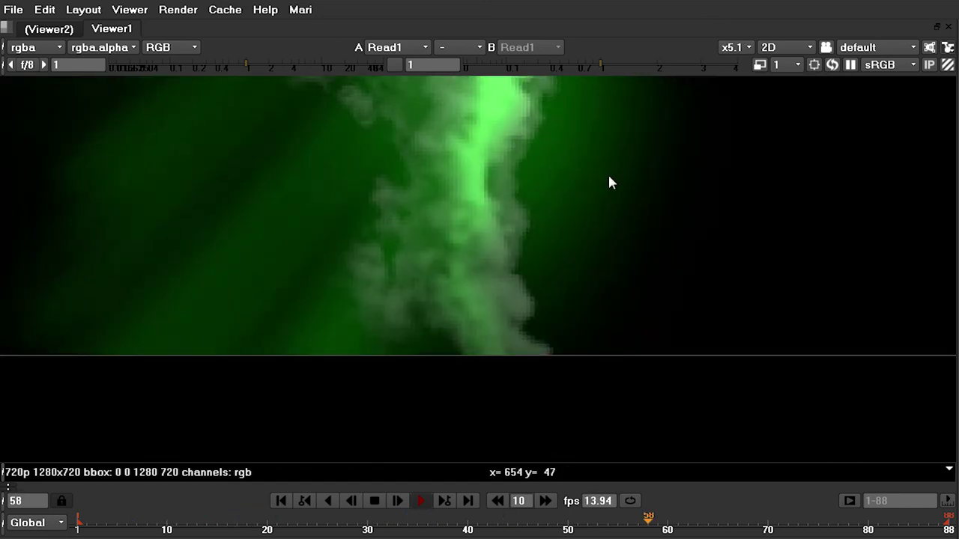
middle_drag(610, 183, 501, 317)
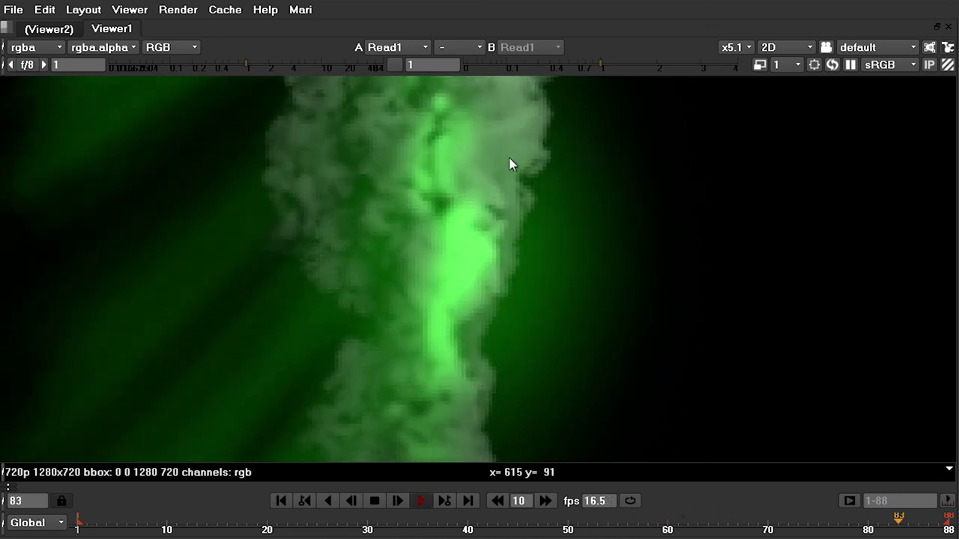
scroll(574, 161, down, 4)
scroll(524, 277, up, 2)
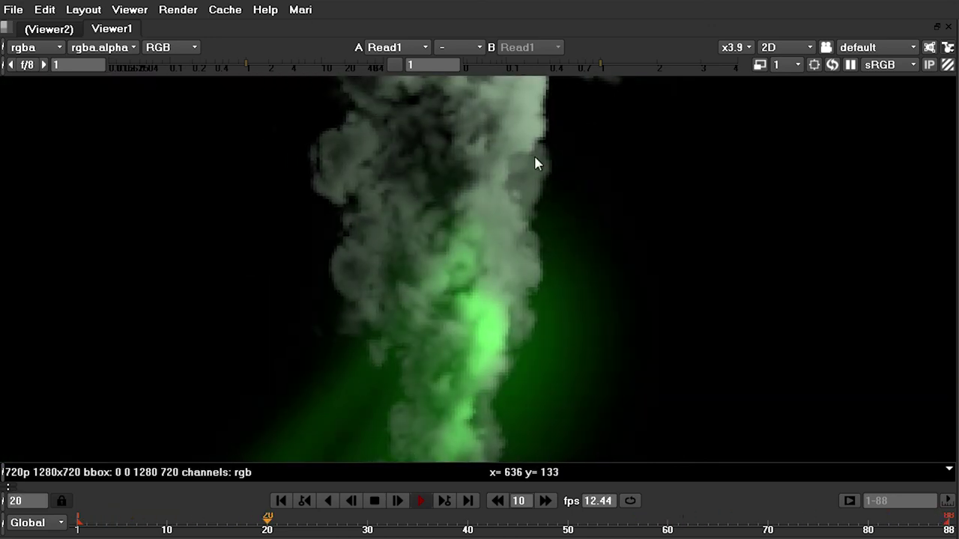
Stop playback at frame 41, fit the whole Read1 frame in the viewer, and restore the normal layout.
click(375, 501)
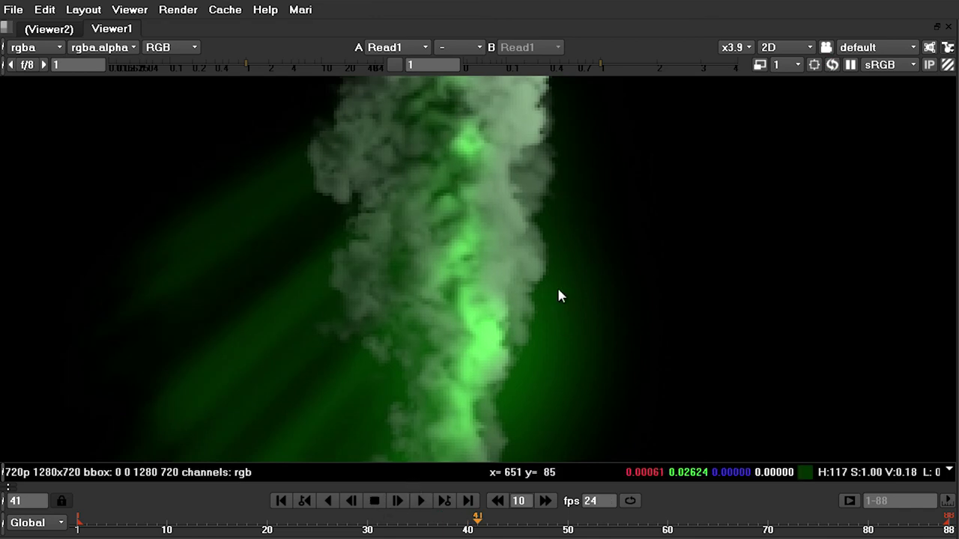
key(f)
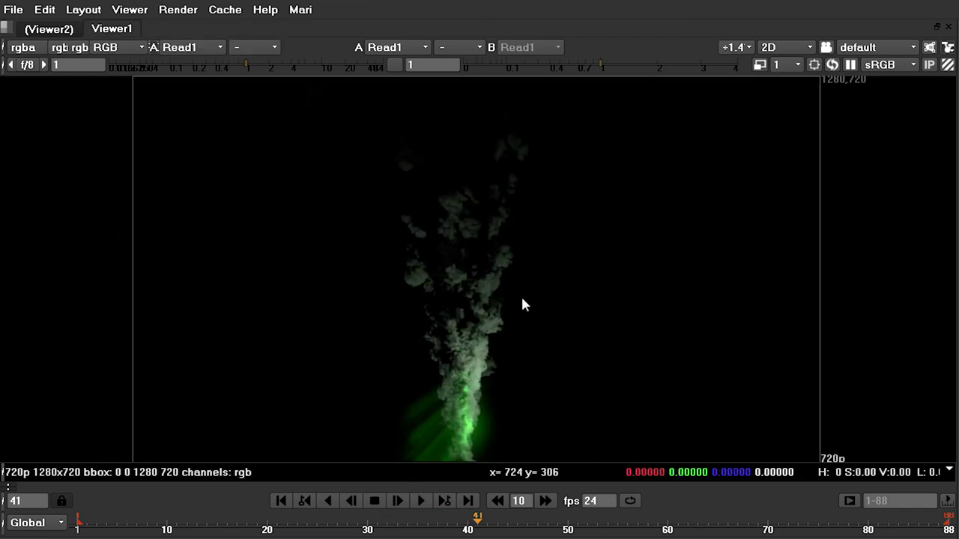
key(space)
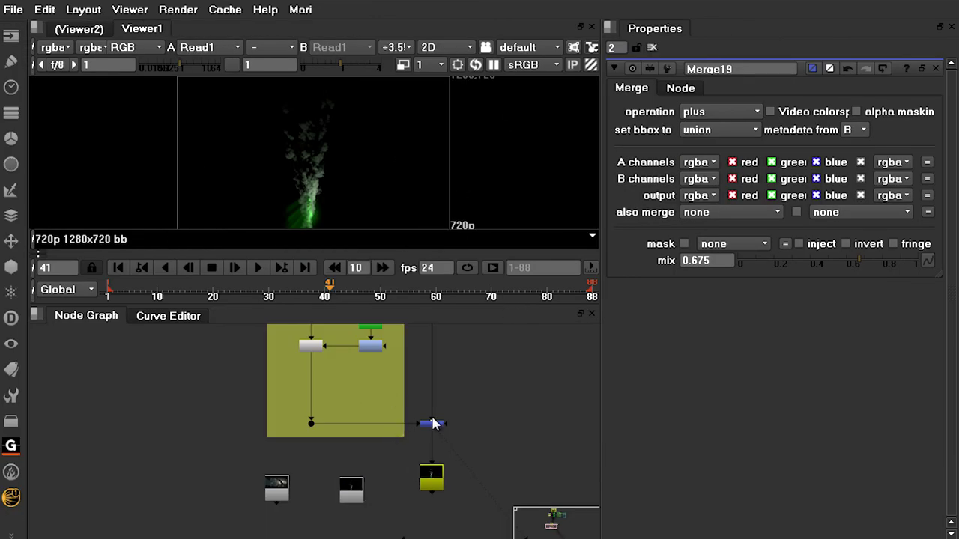